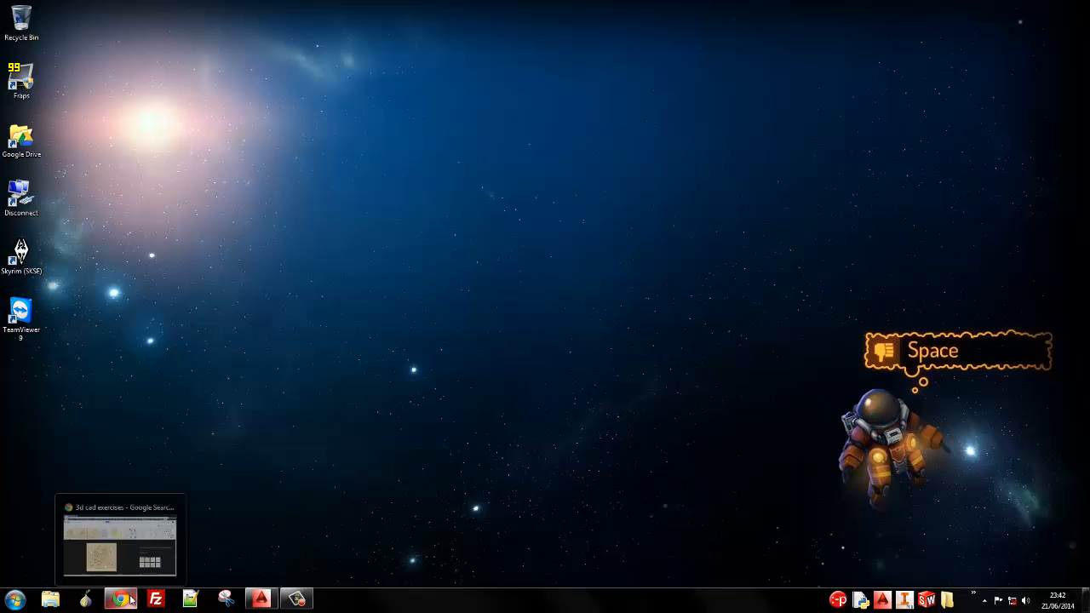
Switch to the browser, compare the first six "3d cad exercises" image results, and return to the first exercise drawing
{"action": "left_click", "coordinate": [130, 600]}
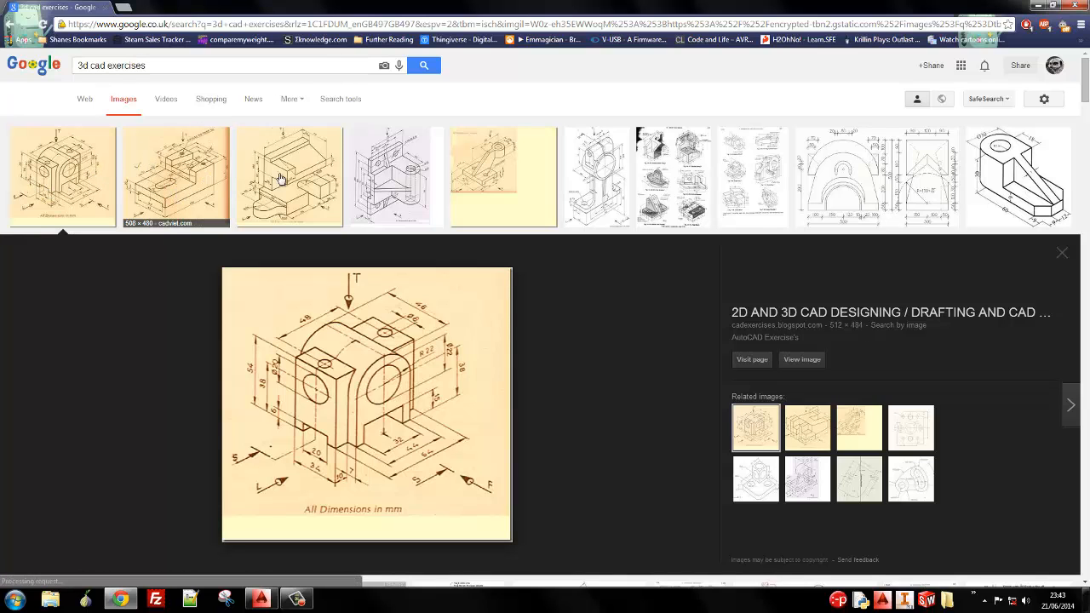
{"action": "left_click", "coordinate": [206, 181]}
{"action": "left_click", "coordinate": [288, 177]}
{"action": "left_click", "coordinate": [390, 170]}
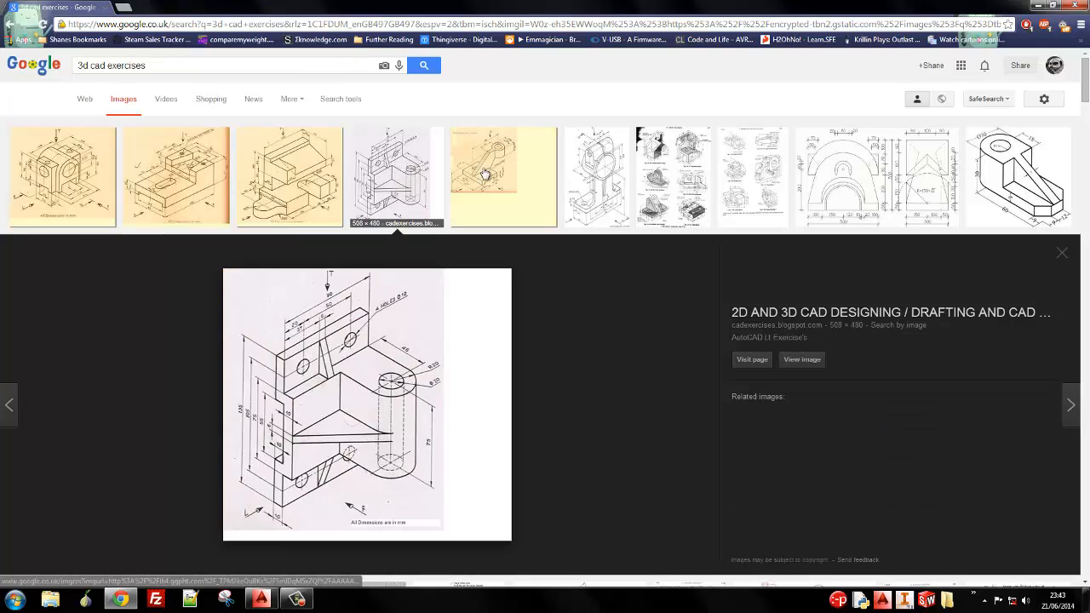
{"action": "left_click", "coordinate": [511, 192]}
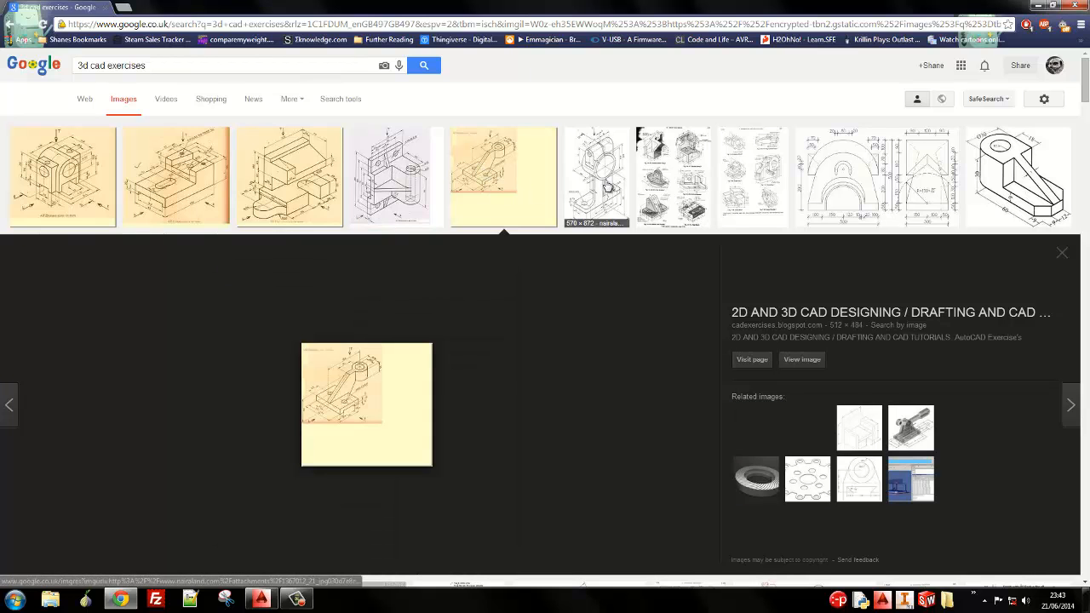
{"action": "left_click", "coordinate": [608, 188]}
{"action": "left_click", "coordinate": [84, 151]}
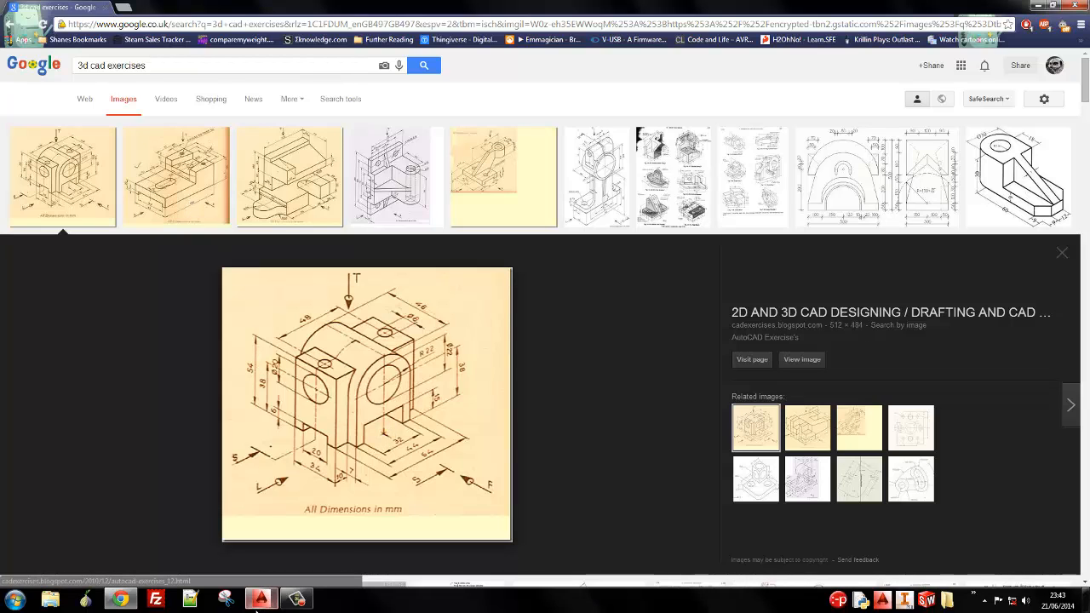
{"action": "mouse_move", "coordinate": [261, 603]}
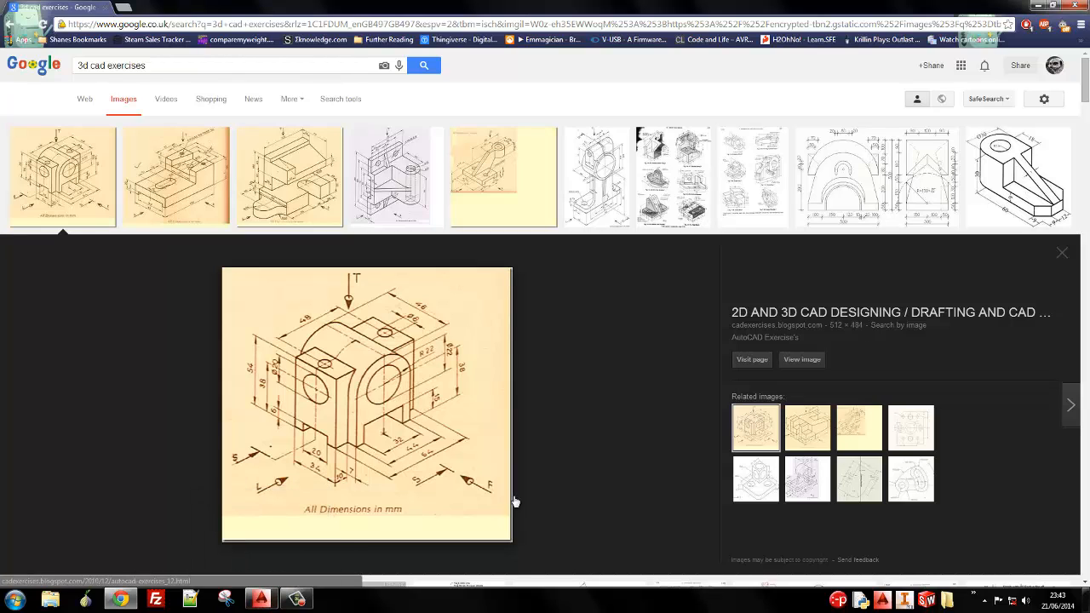
{"action": "left_click", "coordinate": [199, 163]}
{"action": "left_click", "coordinate": [298, 170]}
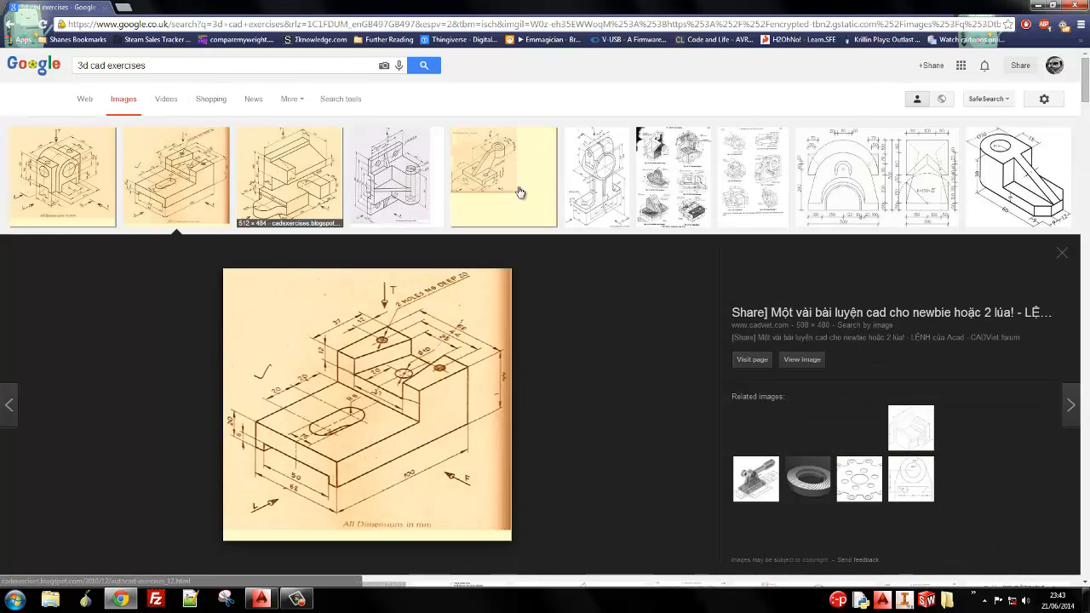
{"action": "left_click", "coordinate": [407, 201]}
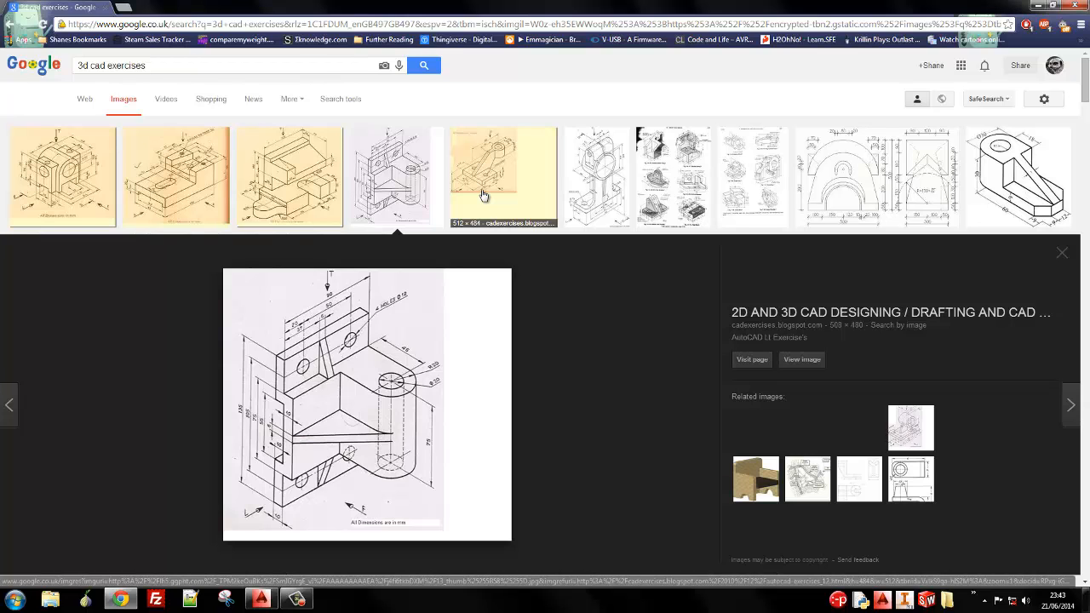
{"action": "left_click", "coordinate": [482, 196]}
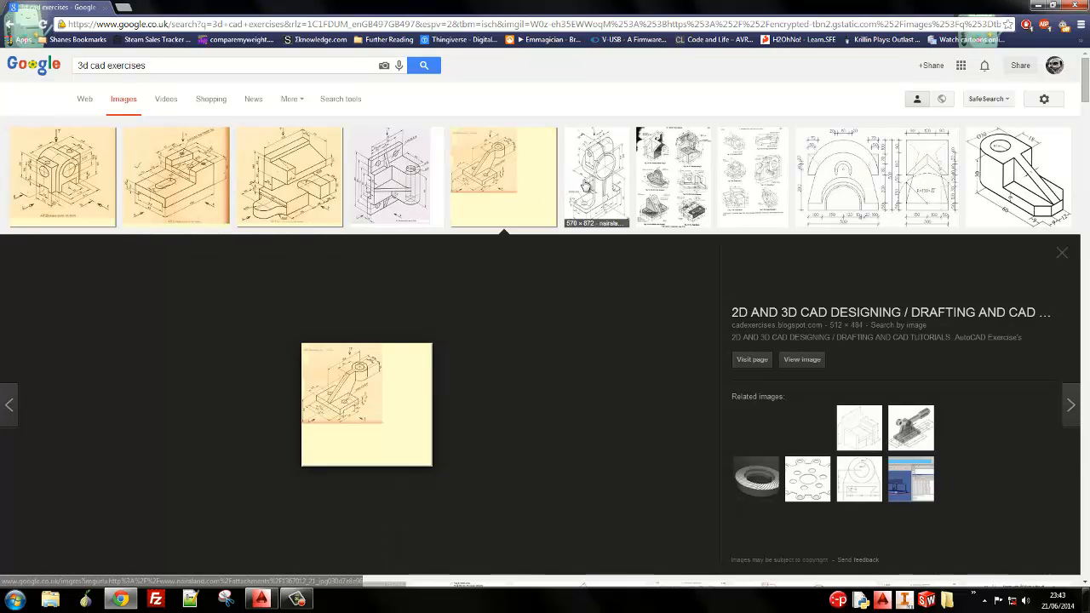
{"action": "left_click", "coordinate": [586, 187]}
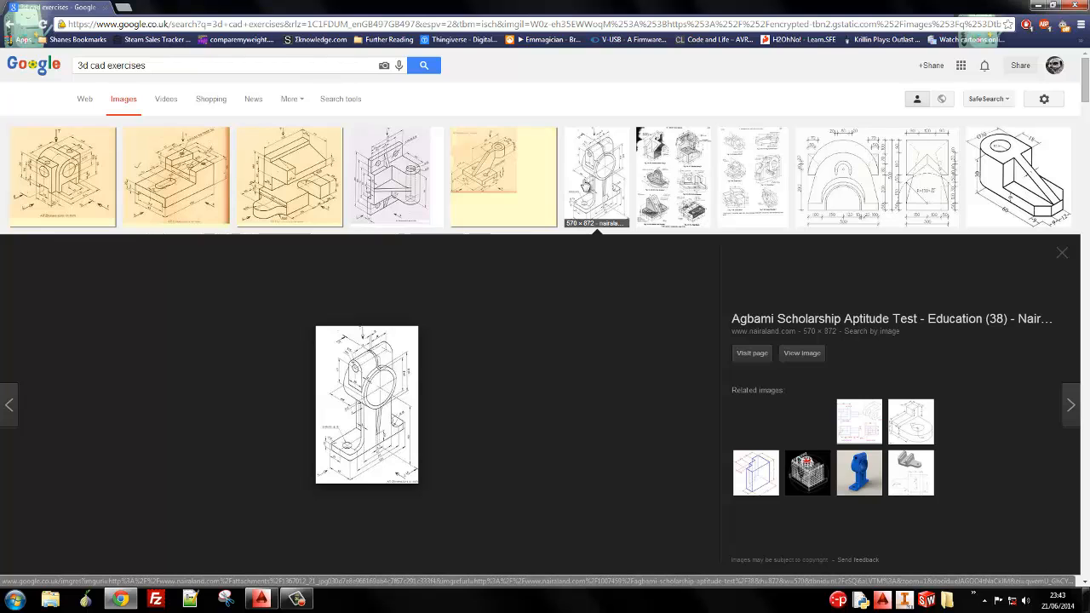
{"action": "left_click", "coordinate": [82, 188]}
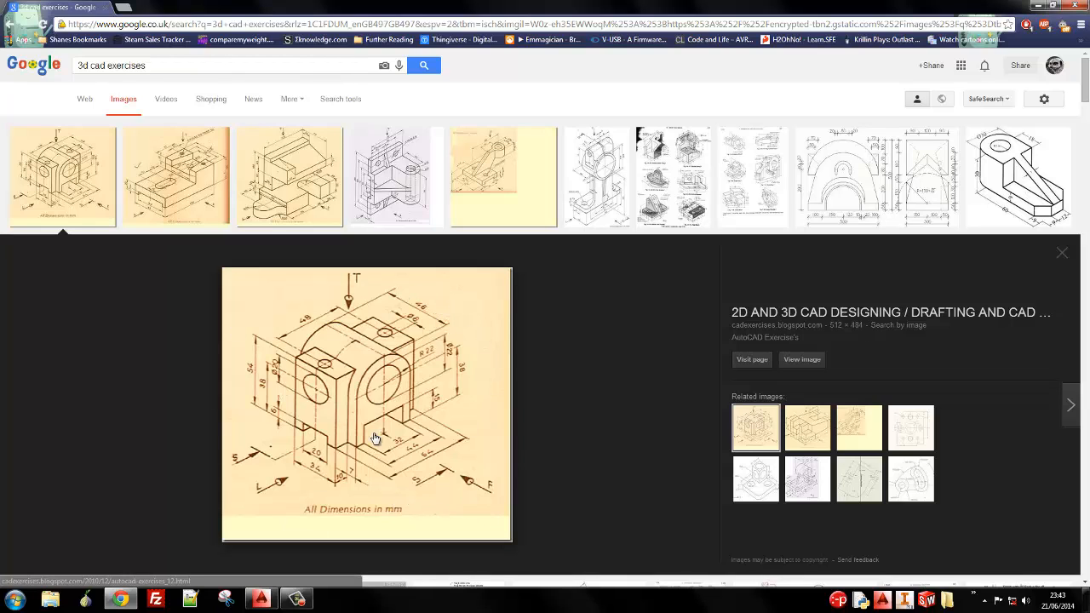
Switch to AutoCAD and set the workspace to 3D Basics
{"action": "left_click", "coordinate": [267, 601]}
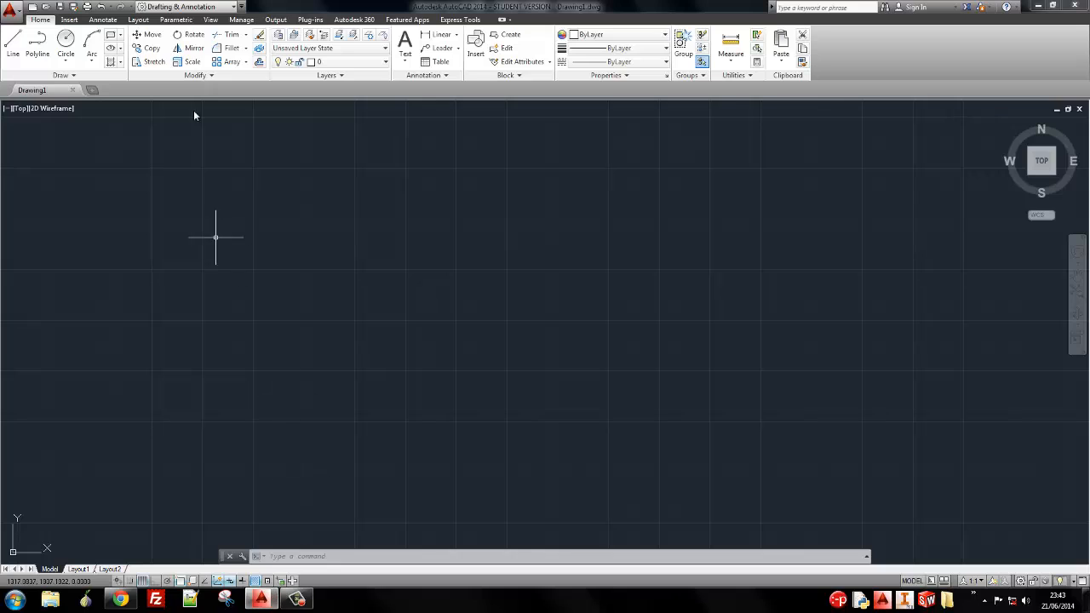
{"action": "left_click", "coordinate": [209, 7]}
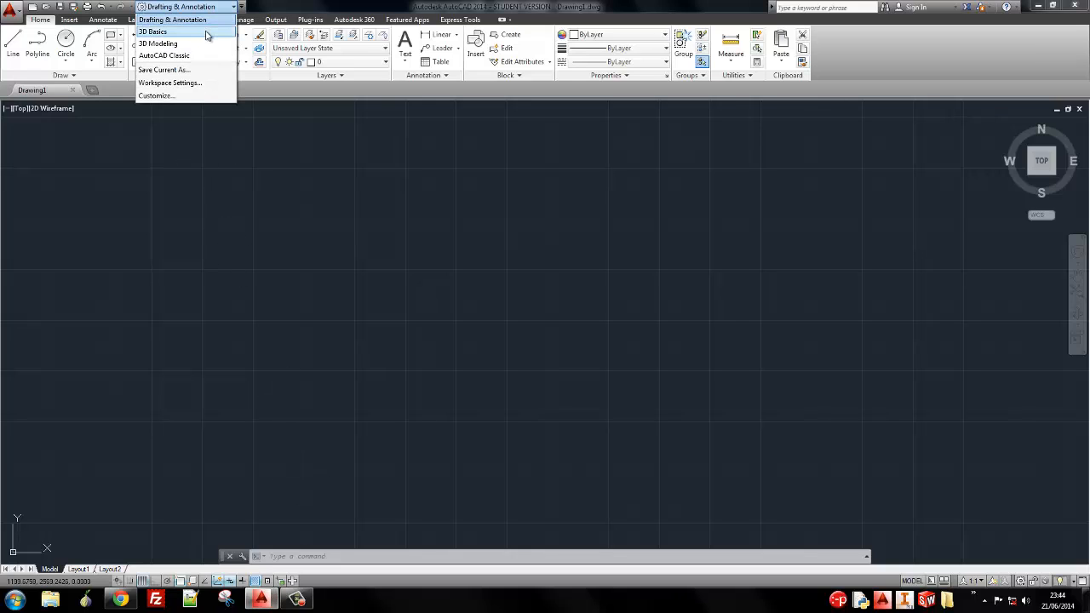
{"action": "left_click", "coordinate": [208, 32]}
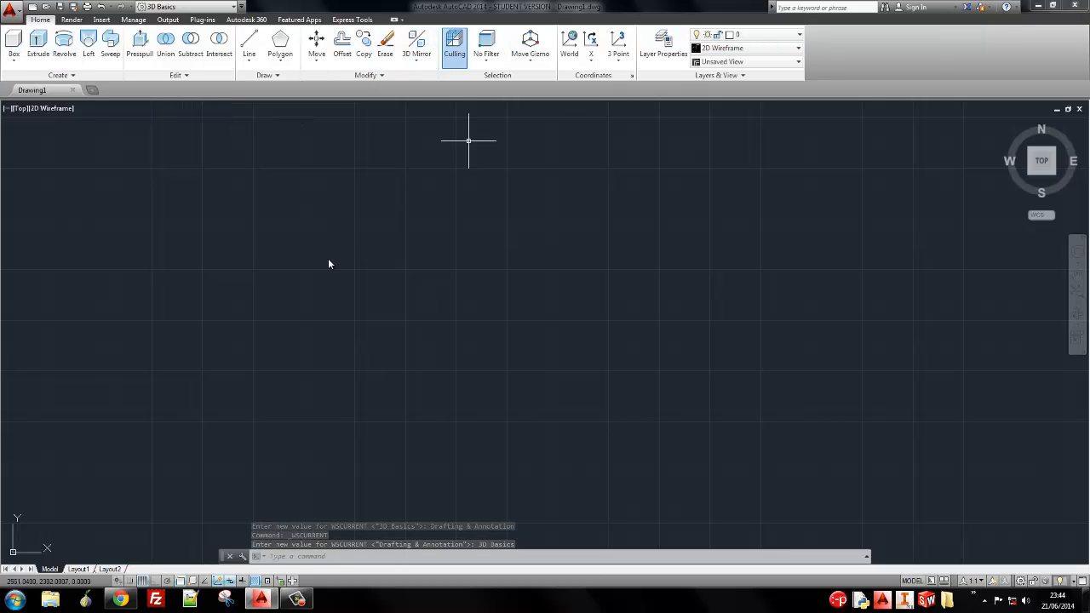
Review the dimensions of the exercise block in the browser and return to AutoCAD
{"action": "left_click", "coordinate": [121, 599]}
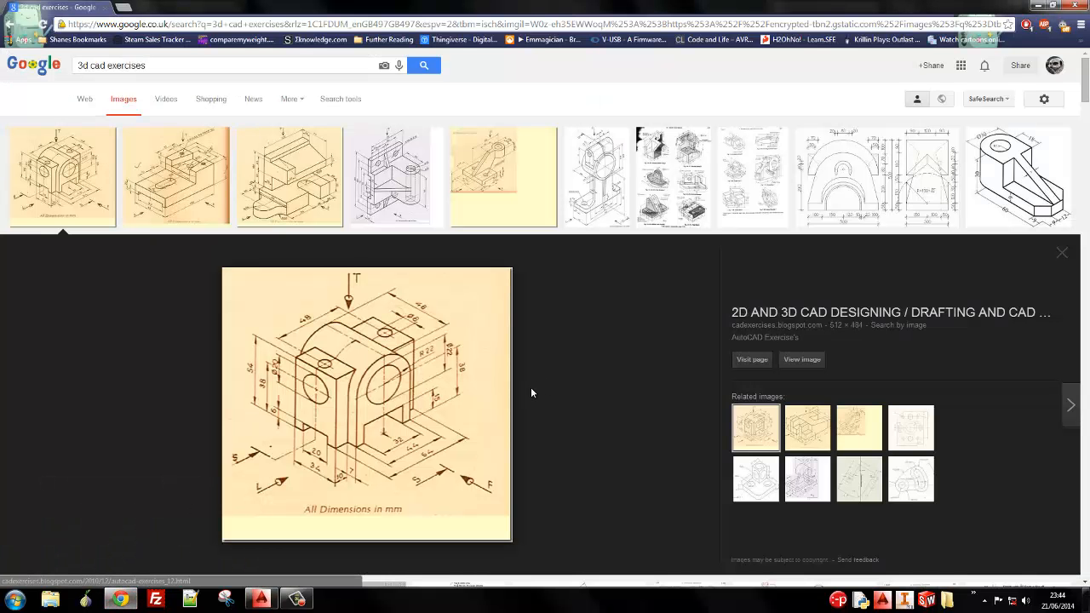
{"action": "scroll", "coordinate": [576, 387], "scroll_direction": "down", "scroll_amount": 3}
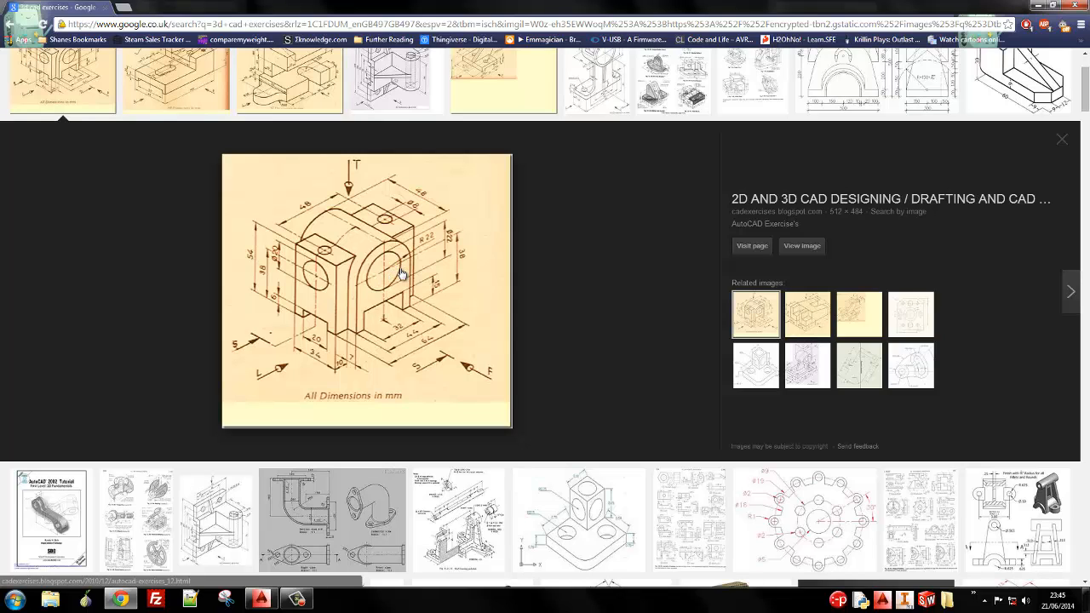
{"action": "key", "text": "alt+Tab"}
Draw a rectangle by dimensions, 44 long and 38 wide, after checking the width in the reference drawing
{"action": "left_click", "coordinate": [288, 67]}
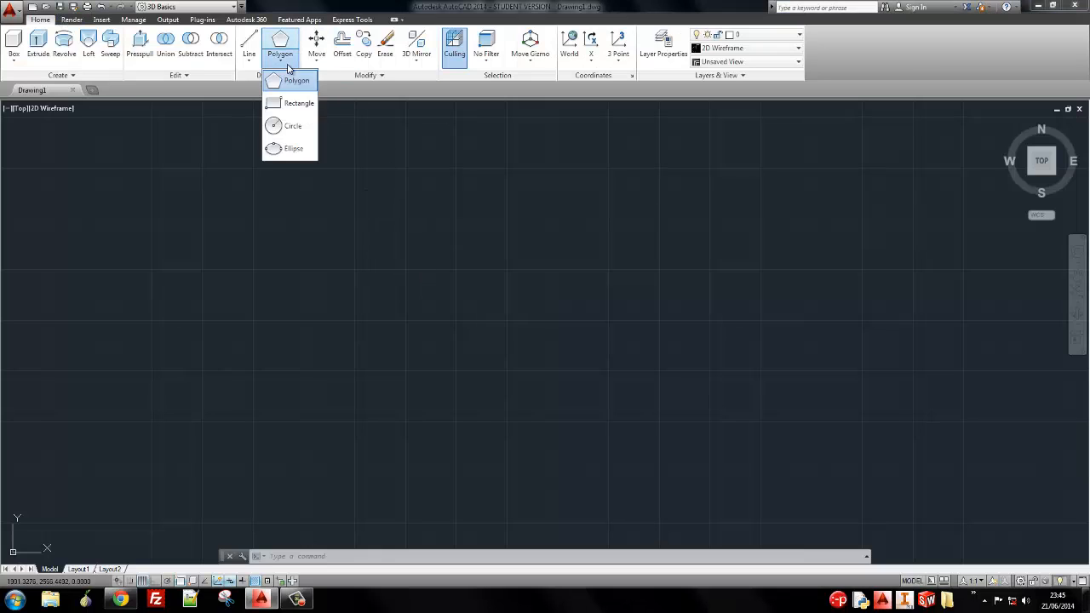
{"action": "left_click", "coordinate": [295, 108]}
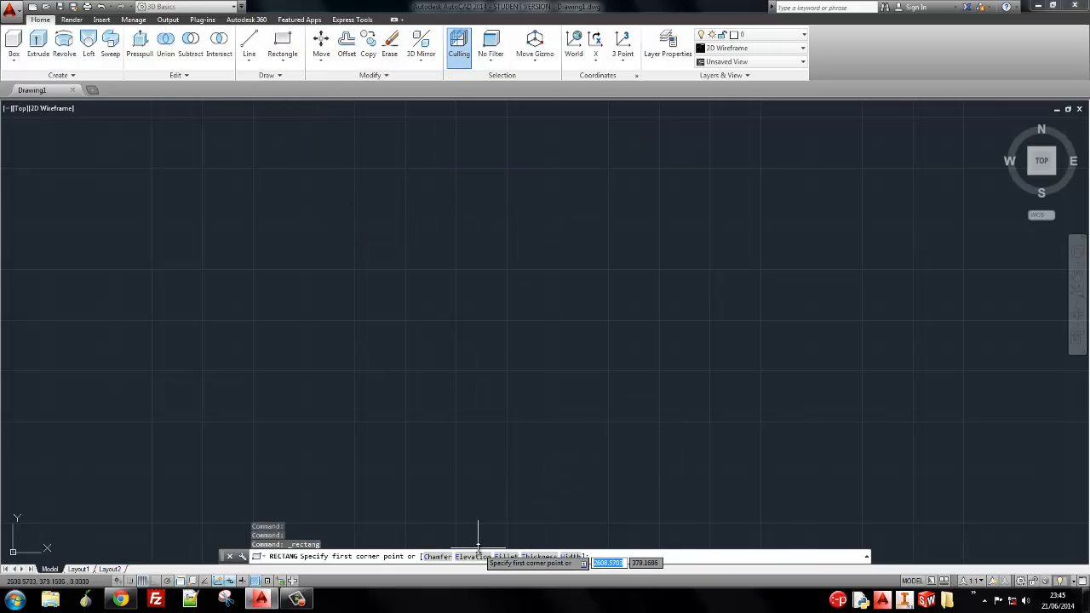
{"action": "left_click", "coordinate": [396, 213]}
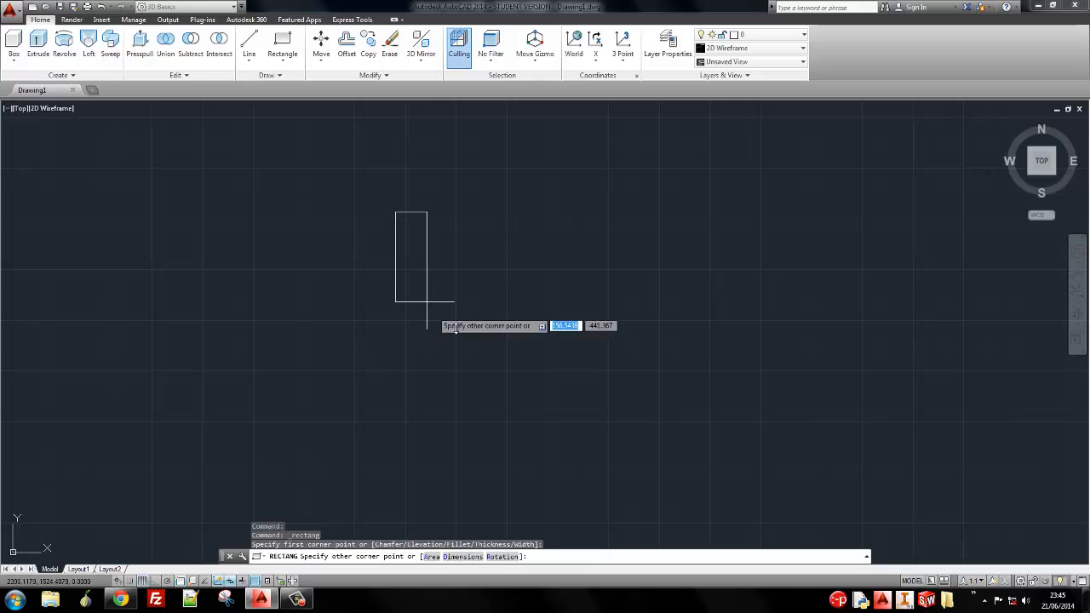
{"action": "left_click", "coordinate": [460, 558]}
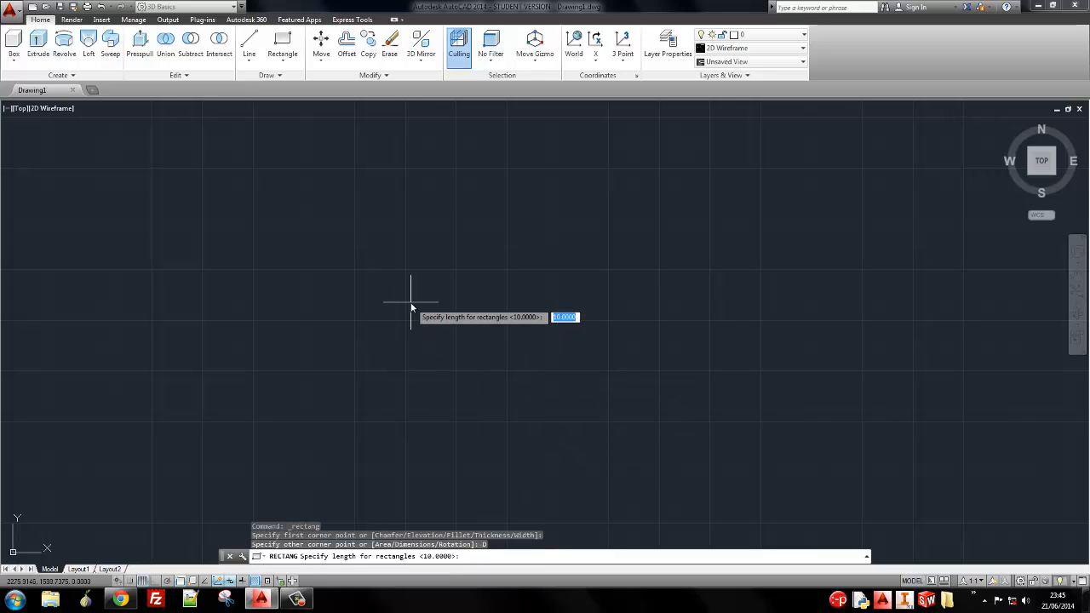
{"action": "type", "text": "44"}
{"action": "key", "text": "Return"}
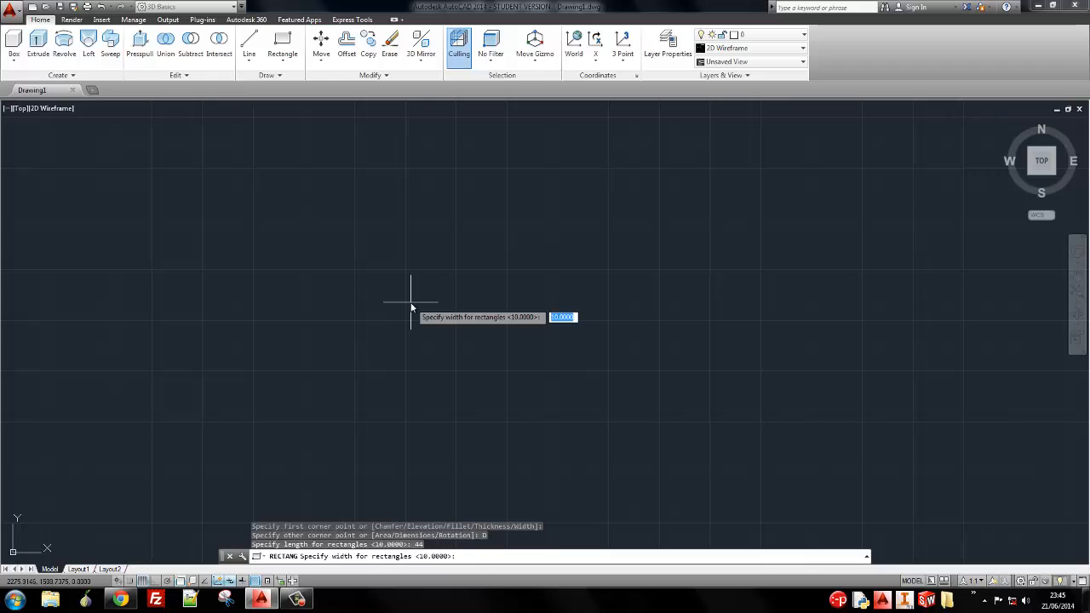
{"action": "key", "text": "alt+Tab"}
{"action": "key", "text": "alt+Tab"}
{"action": "type", "text": "3"}
{"action": "key", "text": "Return"}
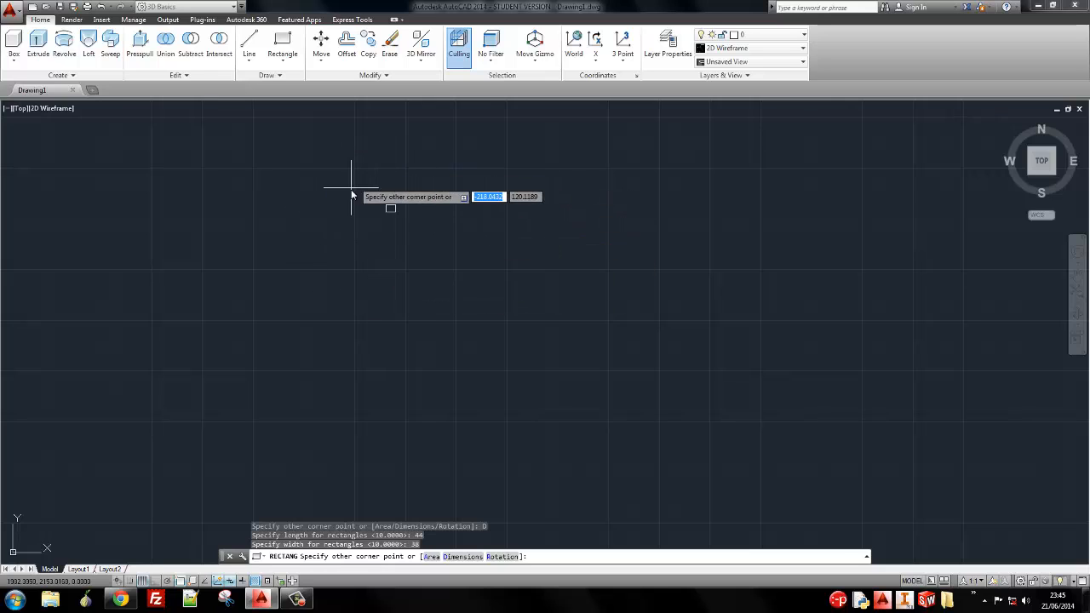
{"action": "scroll", "coordinate": [375, 200], "scroll_direction": "up", "scroll_amount": 5}
{"action": "scroll", "coordinate": [441, 223], "scroll_direction": "up", "scroll_amount": 3}
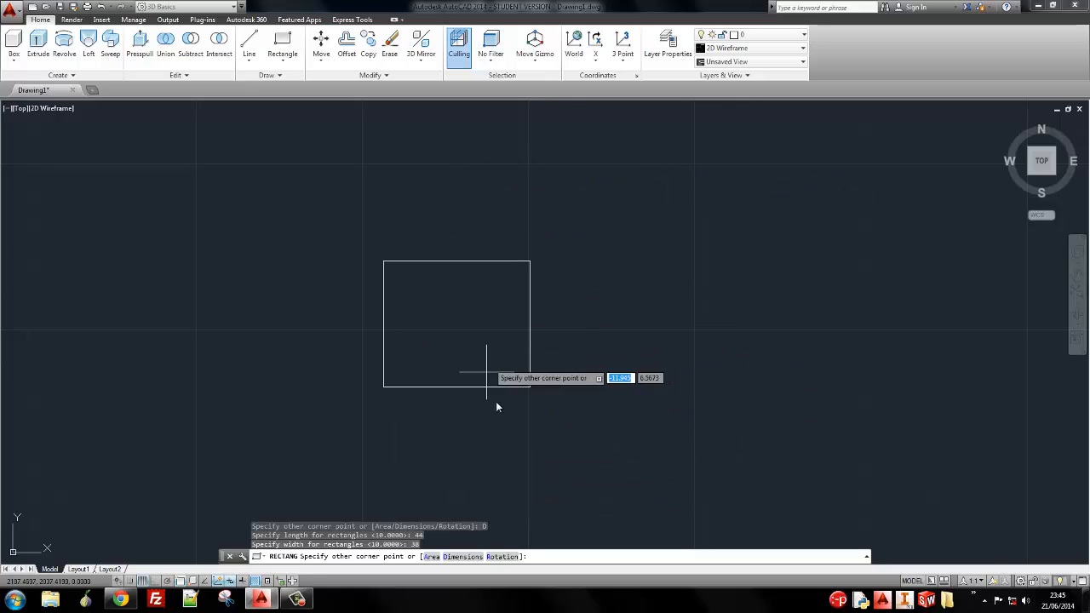
{"action": "left_click", "coordinate": [476, 342]}
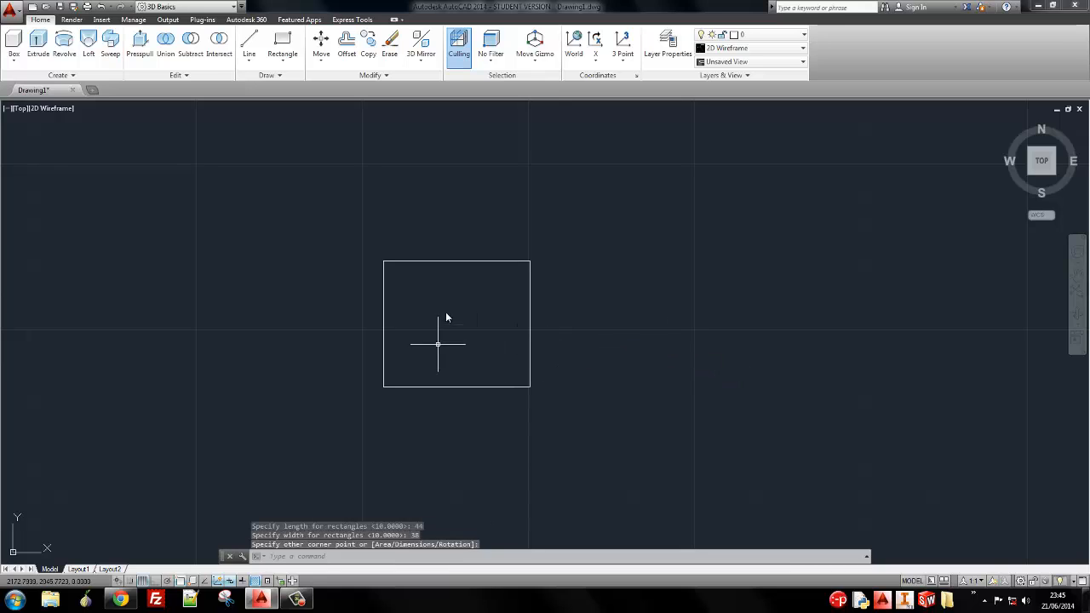
Measure the length of the rectangle's upper edge with the DIST command
{"action": "middle_click_drag", "start_coordinate": [446, 307], "coordinate": [507, 317]}
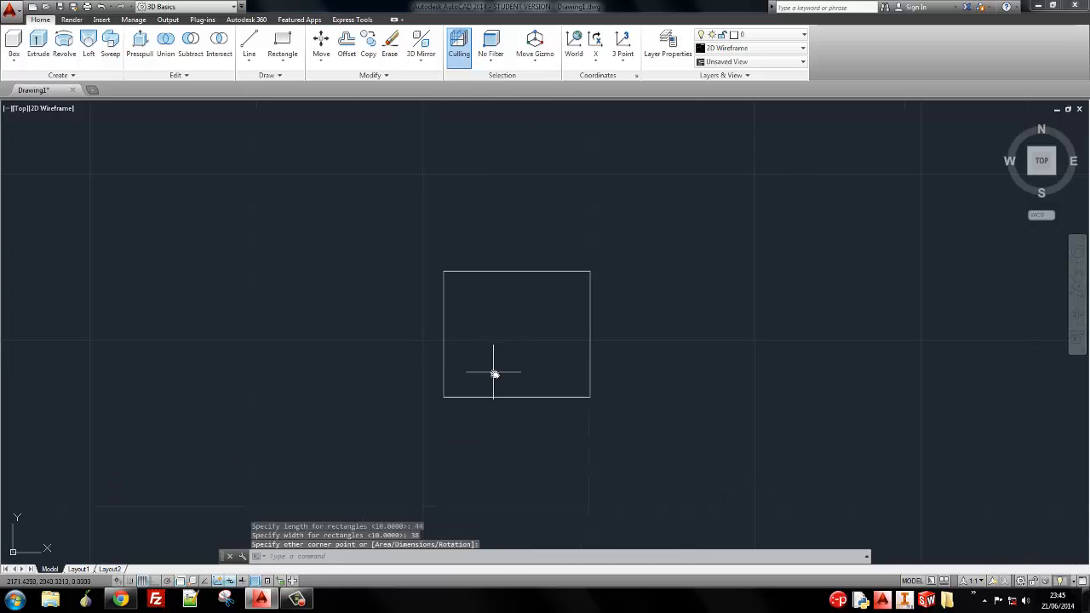
{"action": "type", "text": "dist"}
{"action": "key", "text": "Return"}
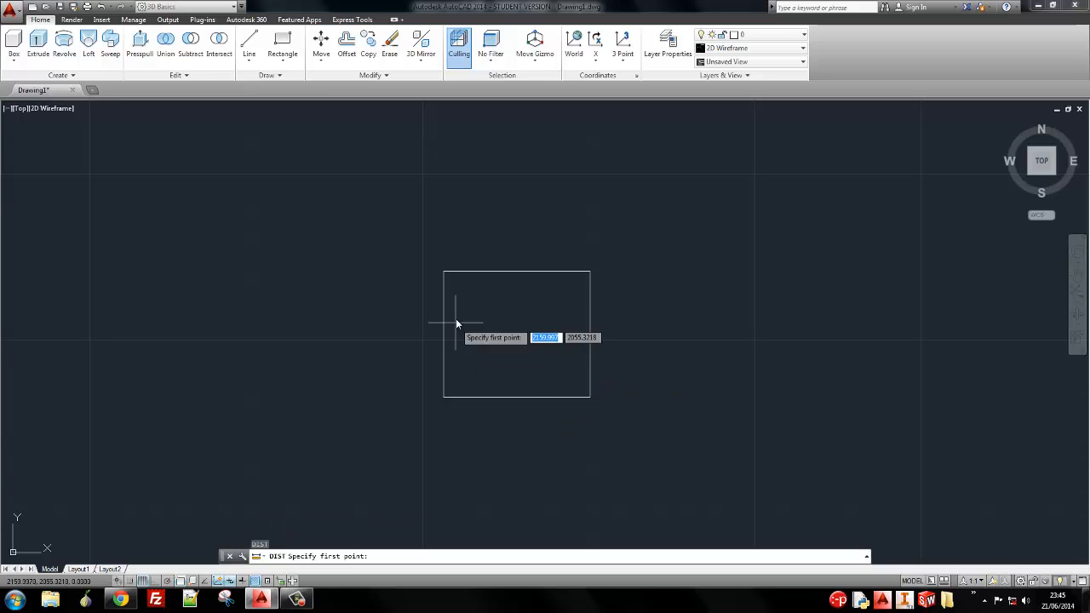
{"action": "left_click", "coordinate": [443, 272]}
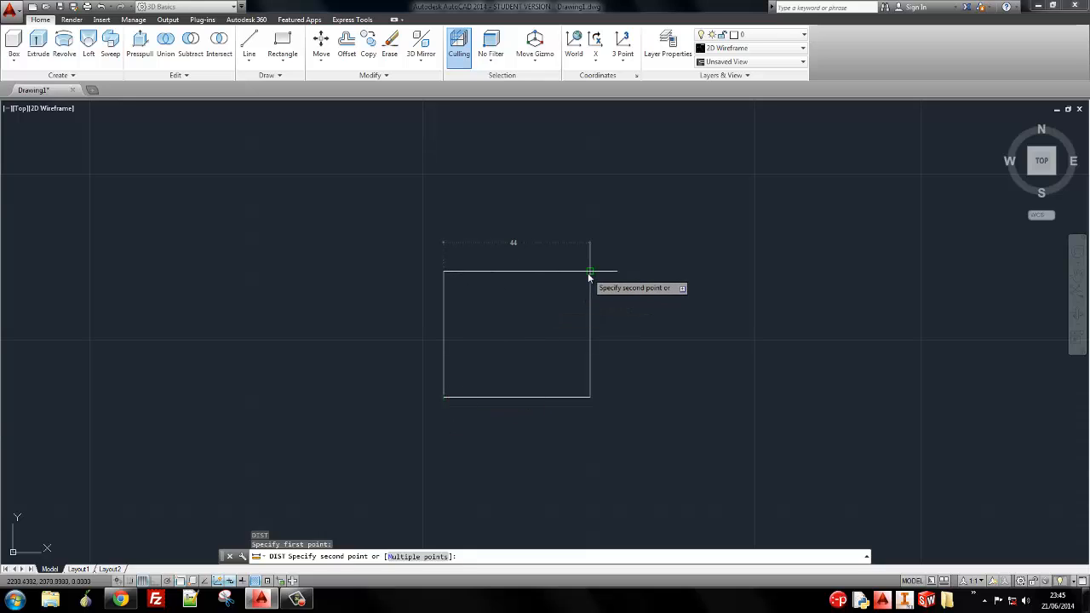
{"action": "key", "text": "Escape"}
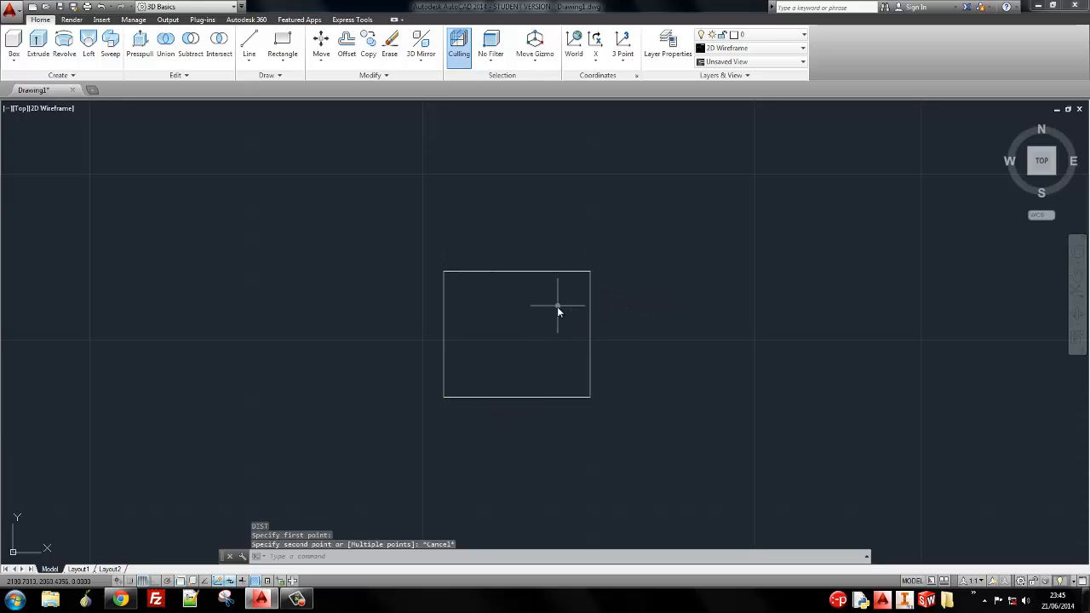
Draw a circle centred on the midpoint of the rectangle's upper edge, with its radius reaching the upper corner
{"action": "left_click", "coordinate": [282, 58]}
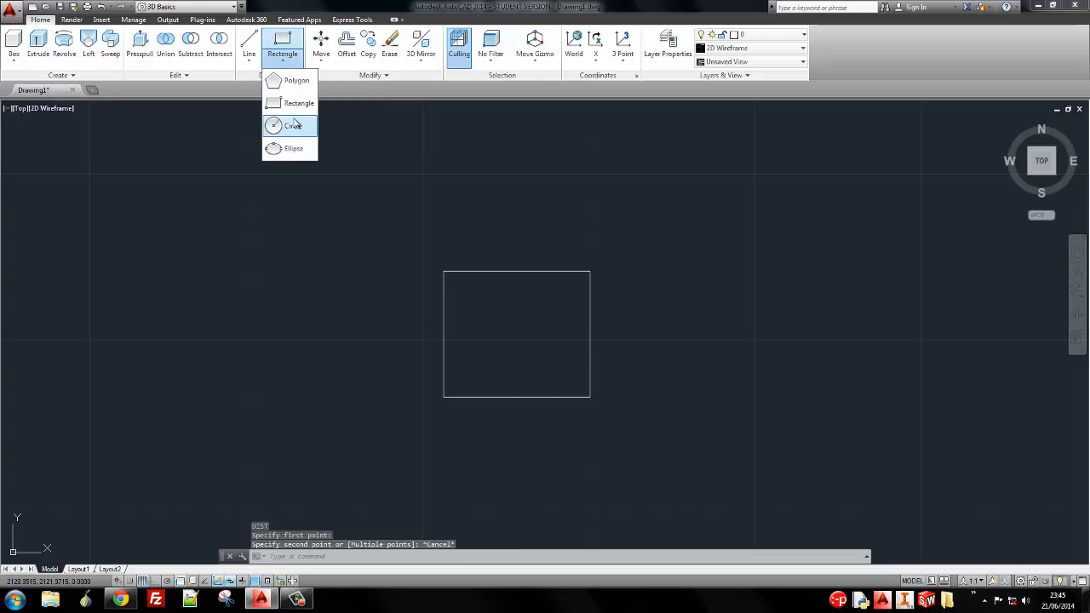
{"action": "left_click", "coordinate": [294, 127]}
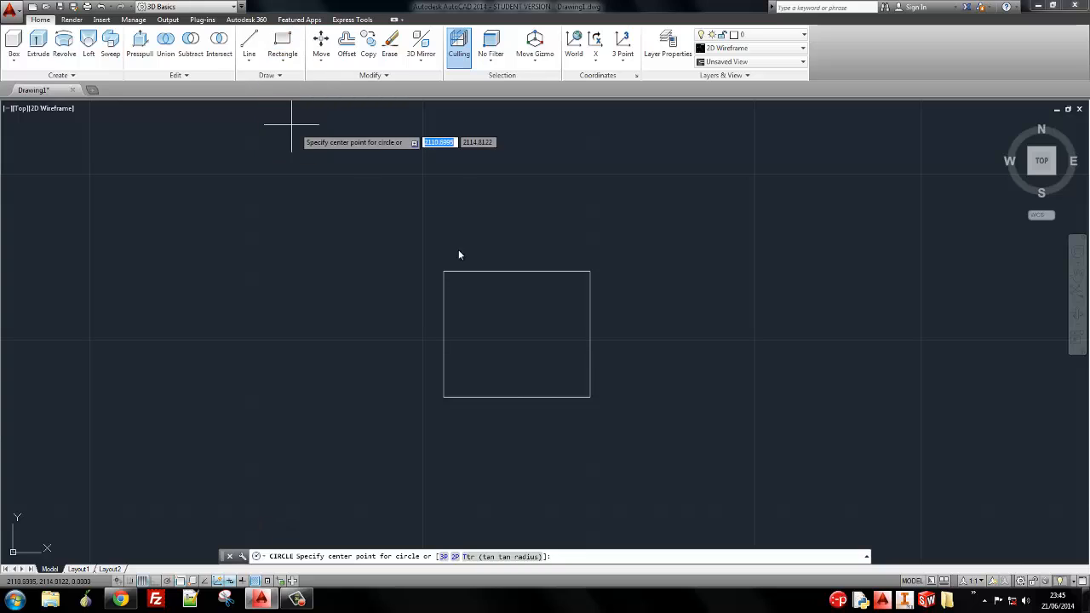
{"action": "left_click", "coordinate": [516, 272]}
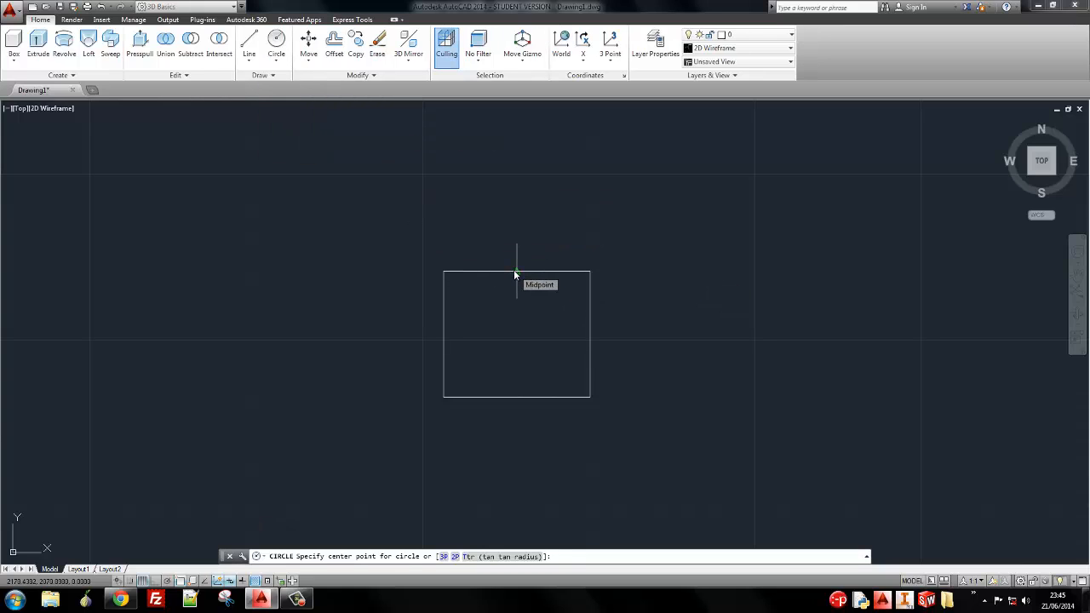
{"action": "left_click", "coordinate": [590, 272]}
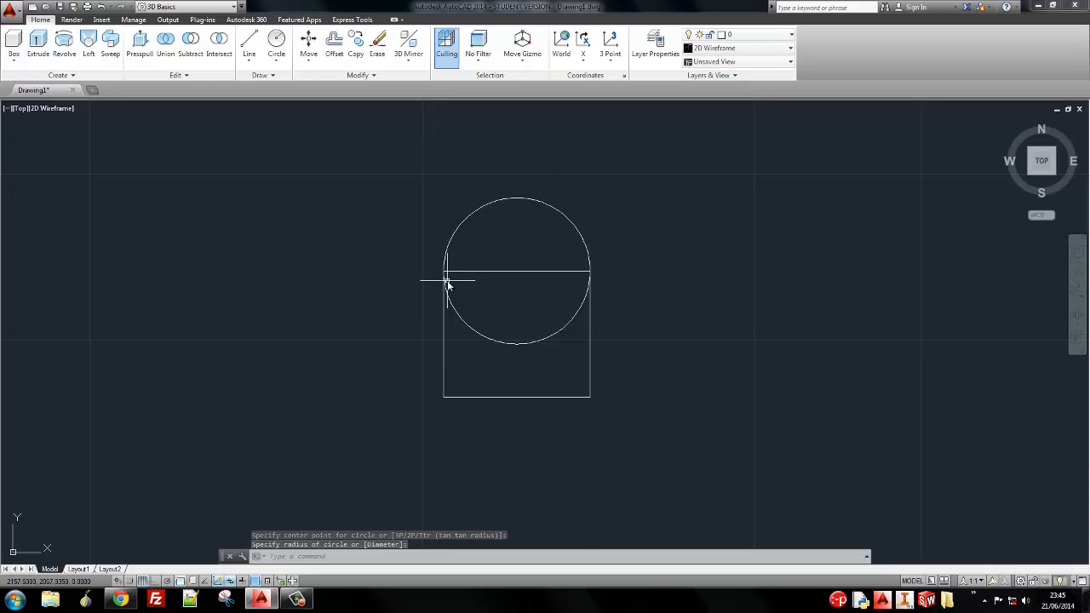
Recheck the block's dimensions in the browser, answering the Windows prompt by keeping the current color scheme and hiding the message permanently
{"action": "key", "text": "alt+Tab"}
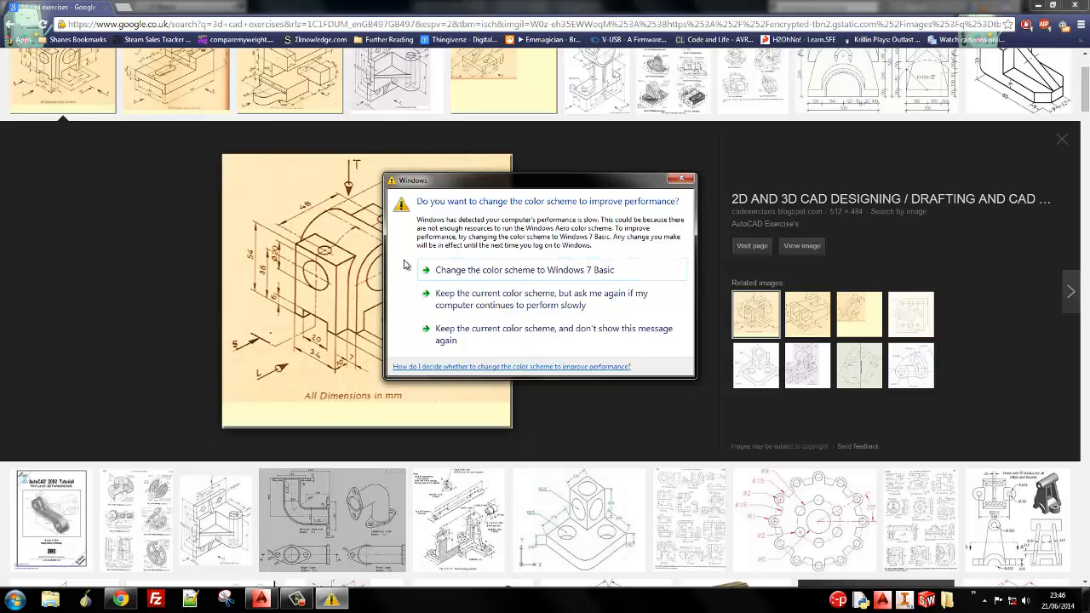
{"action": "left_click", "coordinate": [542, 334]}
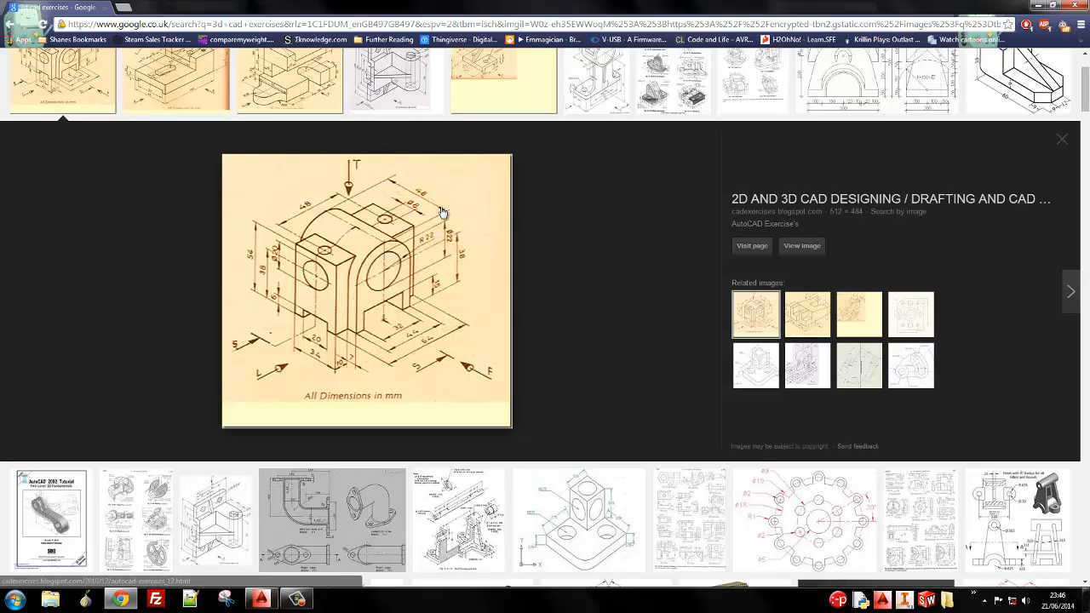
{"action": "key", "text": "alt+Tab"}
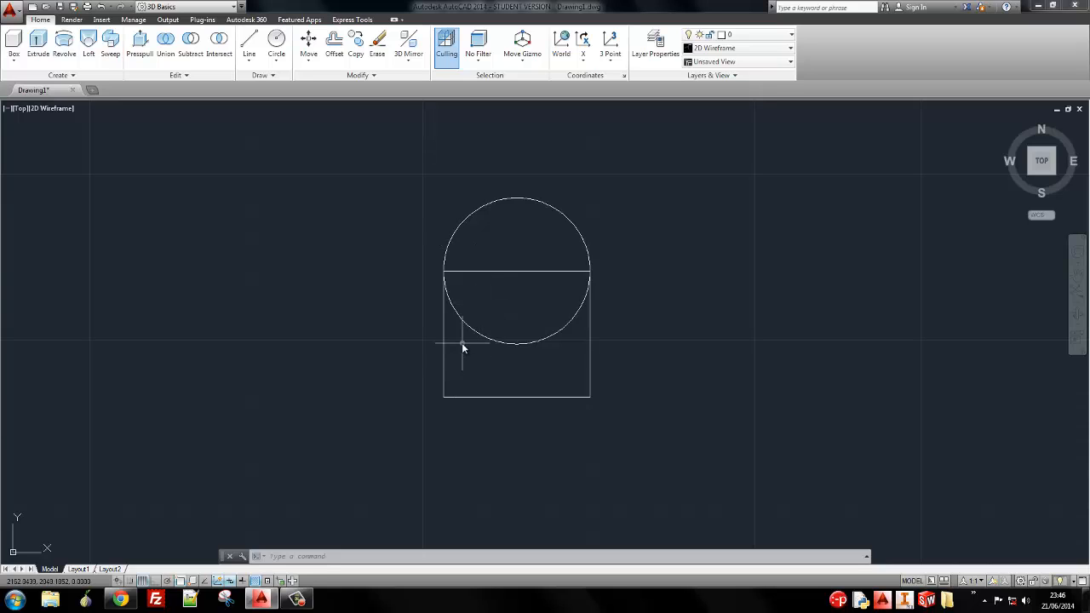
Extrude the rectangle and the circle together to a height of 48, and compare the result with the reference drawing
{"action": "middle_click_drag", "start_coordinate": [484, 309], "coordinate": [506, 190], "text": "shift"}
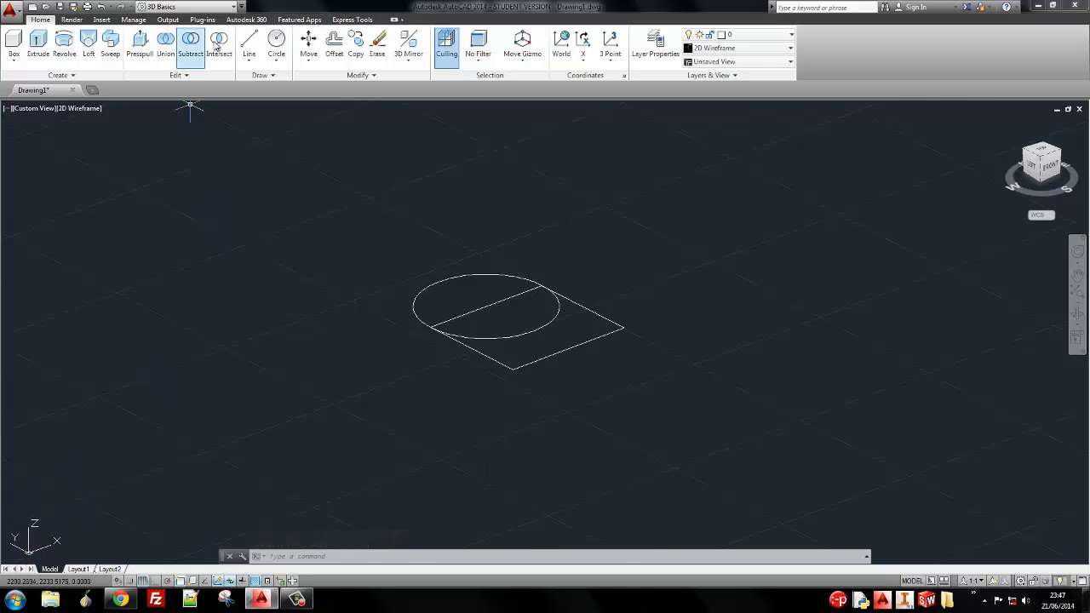
{"action": "left_click", "coordinate": [40, 46]}
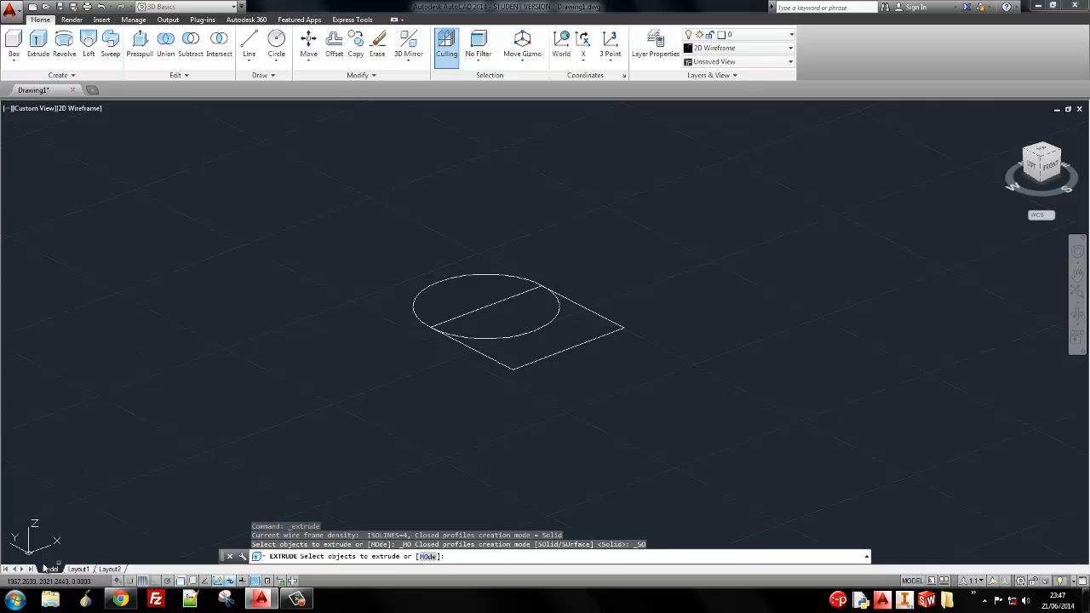
{"action": "left_click", "coordinate": [504, 304]}
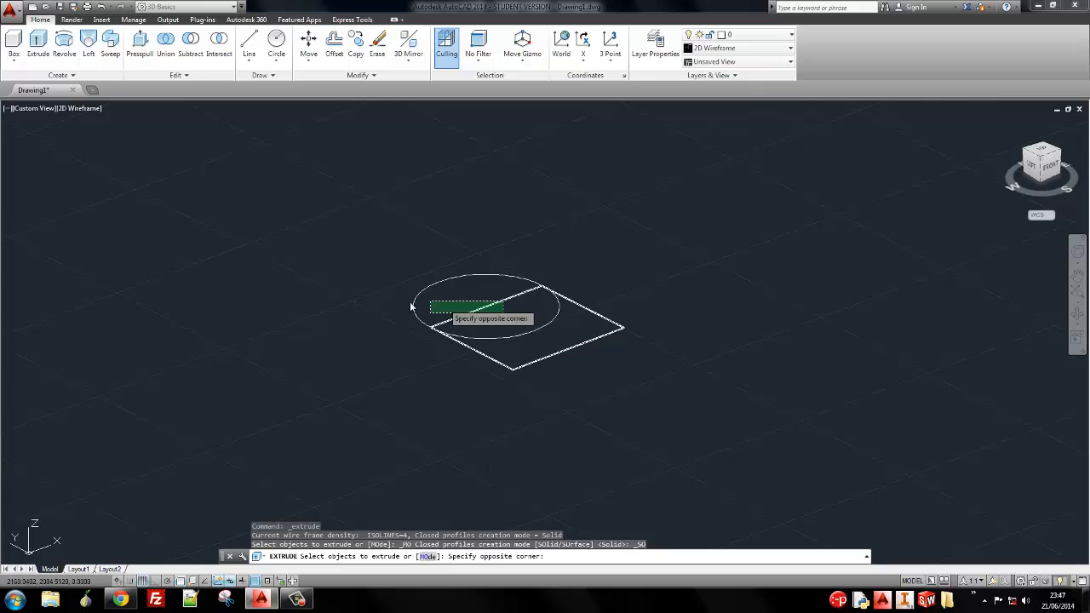
{"action": "left_click", "coordinate": [378, 340]}
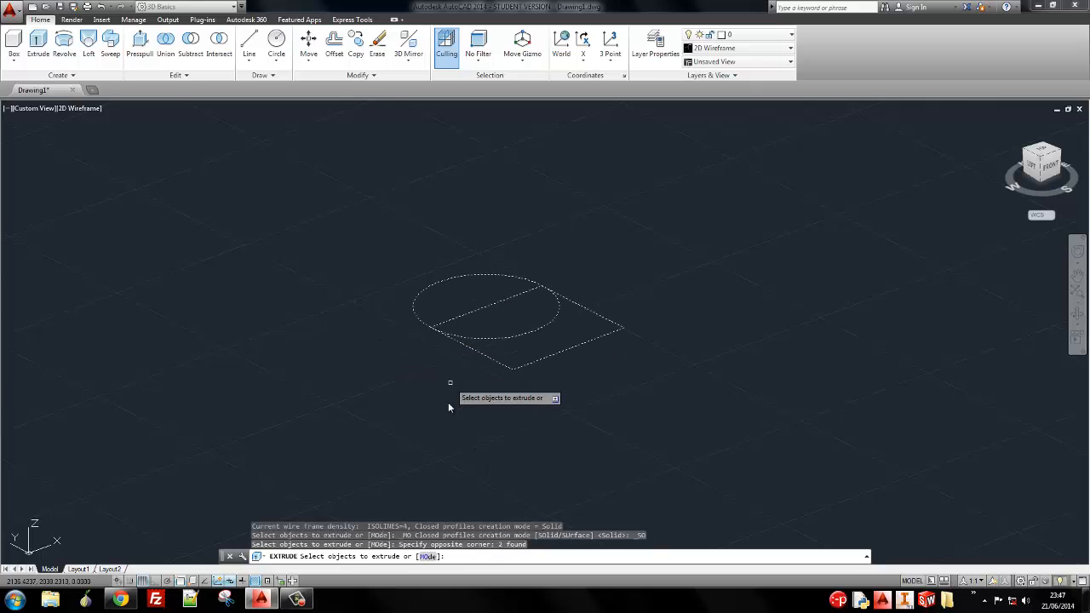
{"action": "key", "text": "Return"}
{"action": "middle_click_drag", "start_coordinate": [490, 313], "coordinate": [495, 204]}
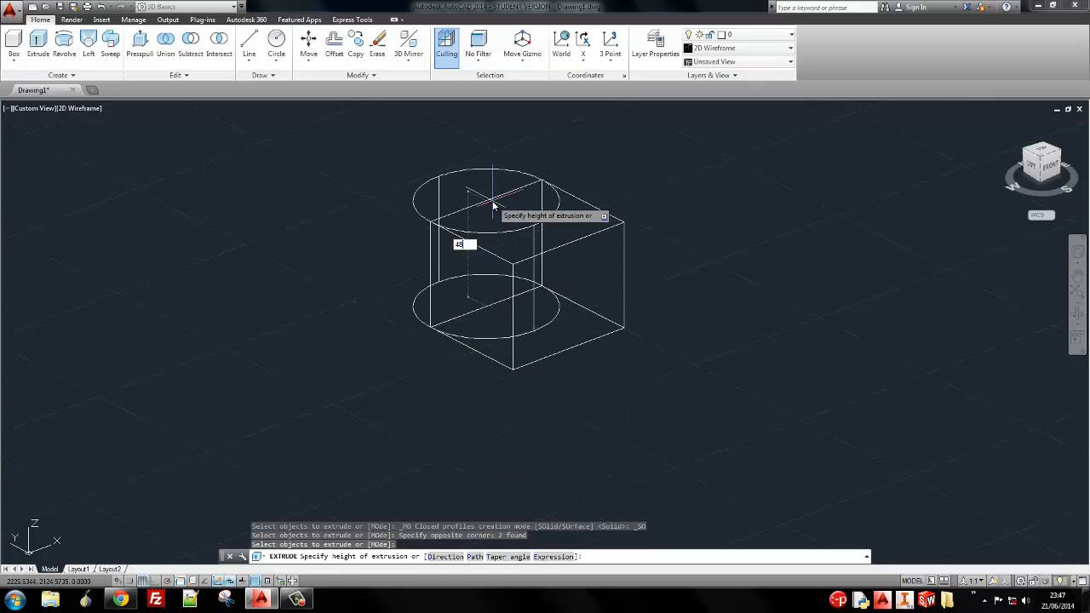
{"action": "key", "text": "Return"}
{"action": "key", "text": "alt+Tab"}
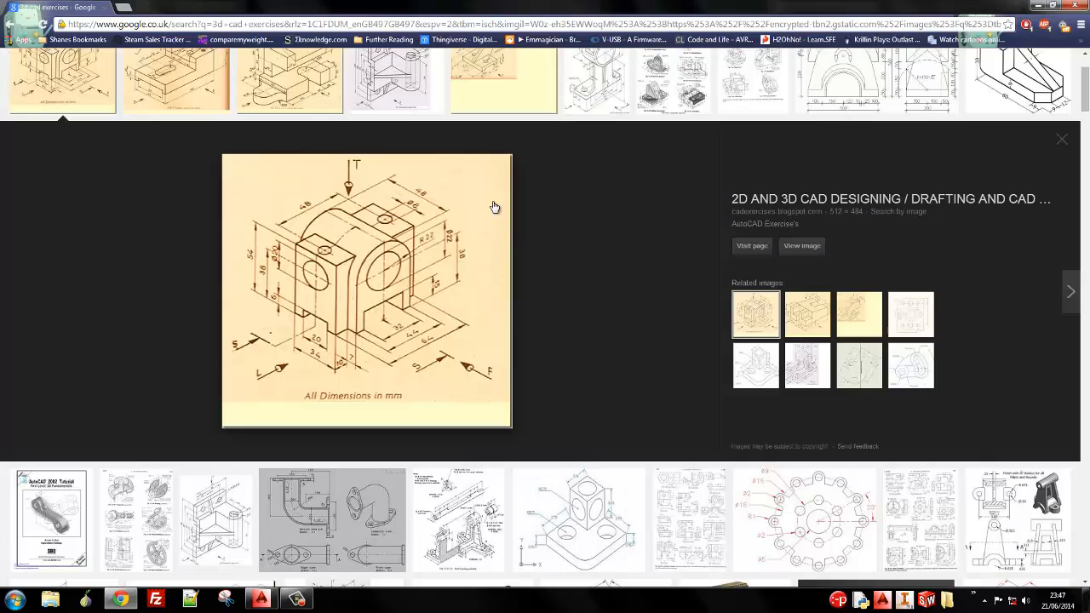
{"action": "key", "text": "alt+Tab"}
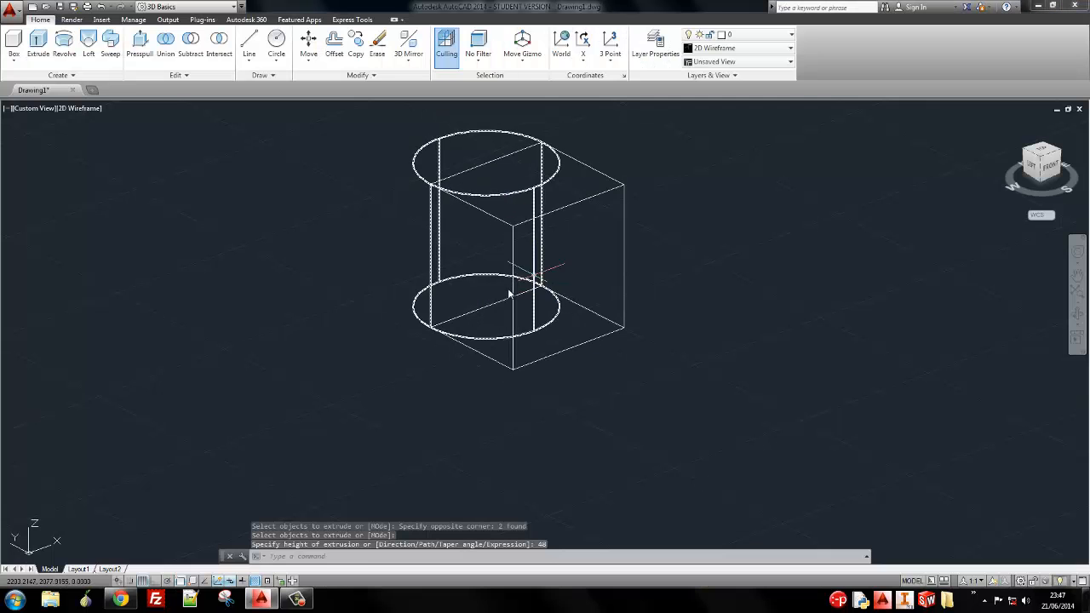
Inspect the extruded shape in the Conceptual visual style from several angles, and return to 2D Wireframe
{"action": "mouse_move", "coordinate": [545, 268]}
{"action": "middle_mouse_down"}
{"action": "mouse_move", "coordinate": [556, 341]}
{"action": "mouse_move", "coordinate": [556, 329]}
{"action": "mouse_move", "coordinate": [660, 294]}
{"action": "mouse_move", "coordinate": [567, 299]}
{"action": "mouse_move", "coordinate": [548, 317]}
{"action": "middle_mouse_up"}
{"action": "left_click", "coordinate": [77, 108]}
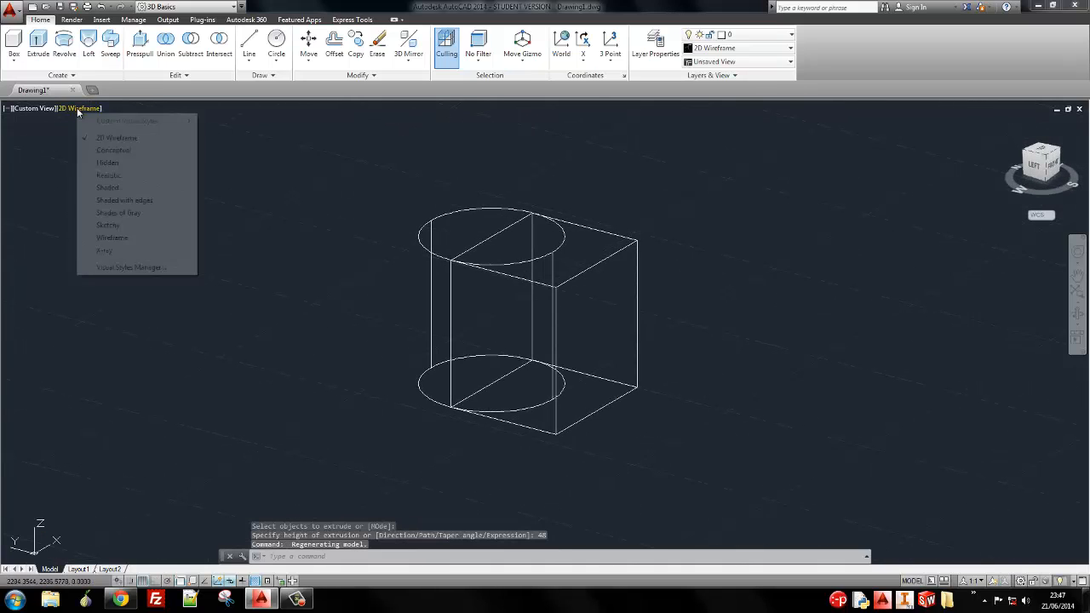
{"action": "left_click", "coordinate": [119, 150]}
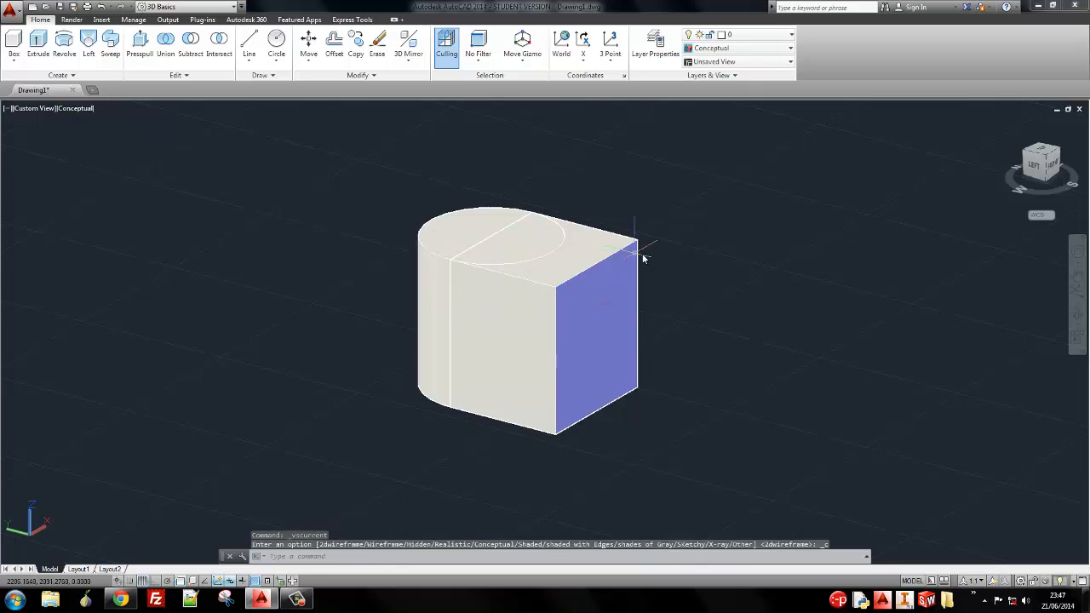
{"action": "middle_click_drag", "start_coordinate": [614, 208], "coordinate": [611, 239], "text": "shift"}
{"action": "middle_click_drag", "start_coordinate": [615, 186], "coordinate": [638, 219]}
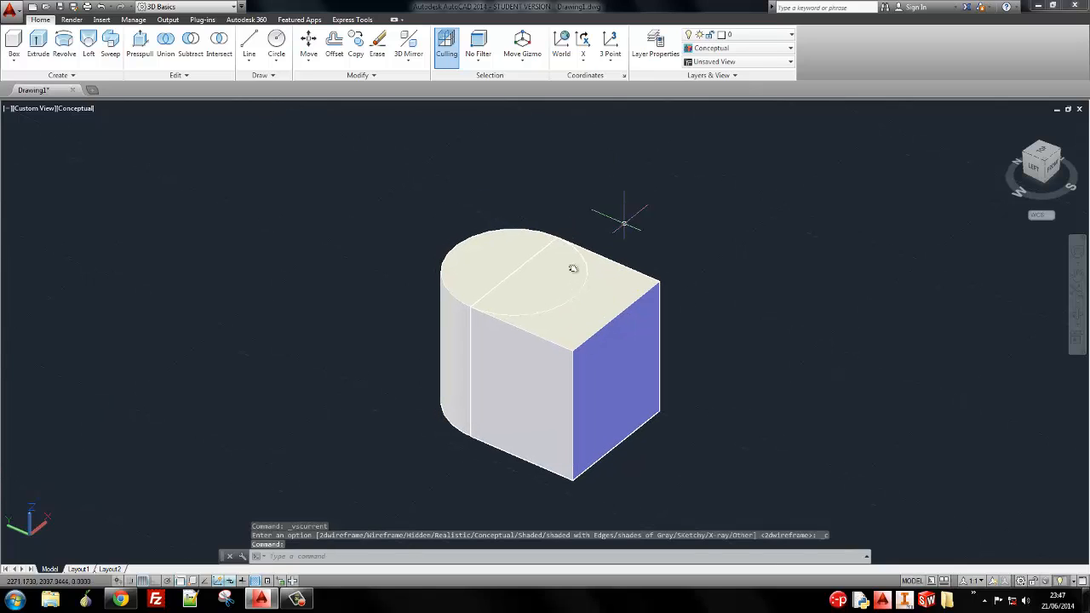
{"action": "left_click", "coordinate": [90, 109]}
{"action": "left_click", "coordinate": [123, 138]}
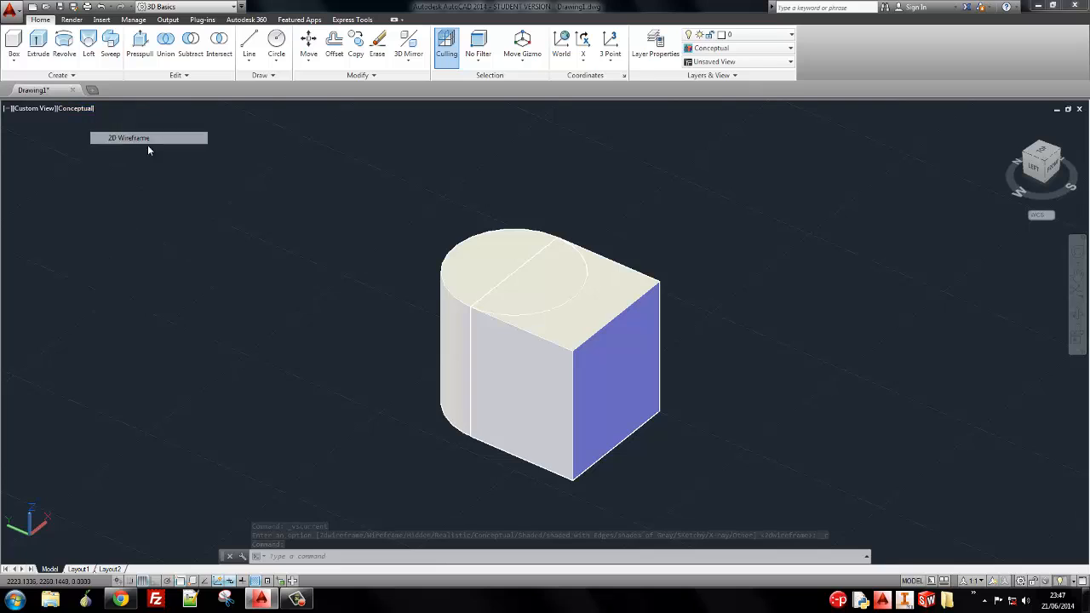
Join the extruded box and cylinder into one solid with Union
{"action": "middle_click_drag", "start_coordinate": [676, 264], "coordinate": [636, 250]}
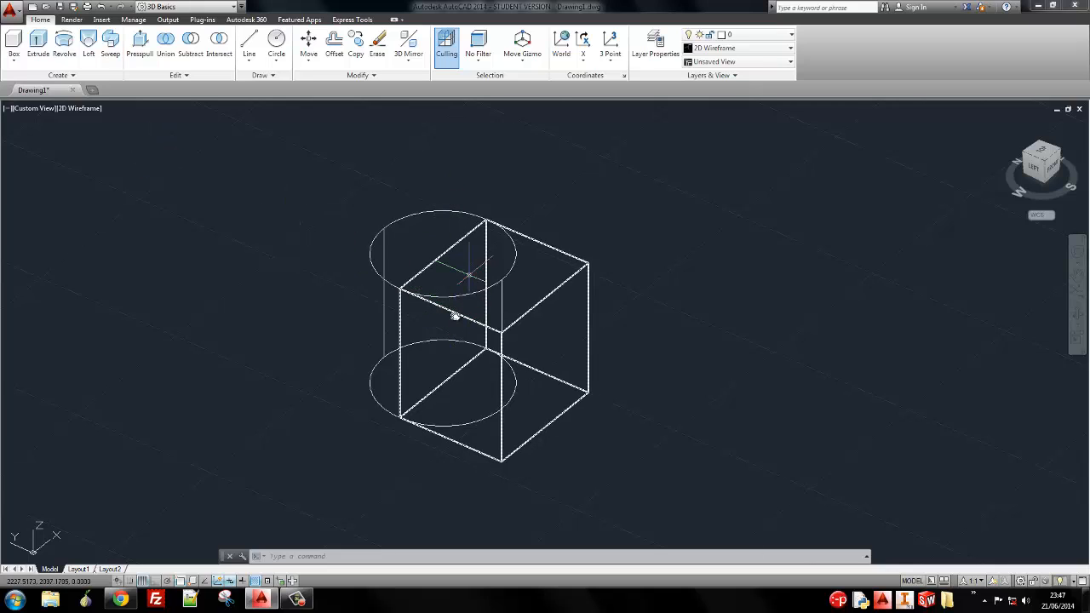
{"action": "left_click", "coordinate": [166, 52]}
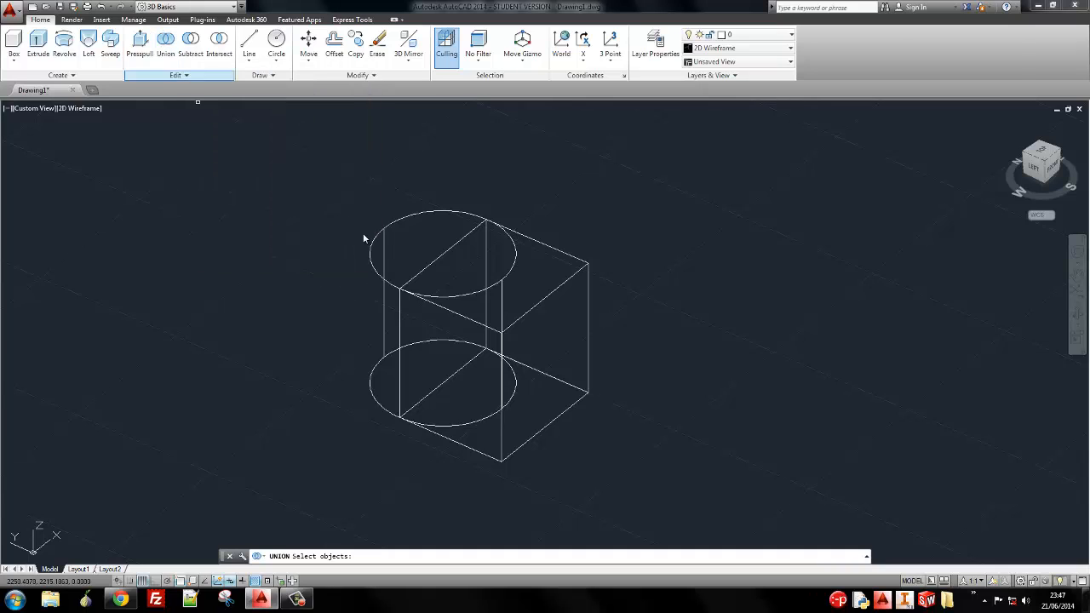
{"action": "left_click", "coordinate": [462, 263]}
{"action": "left_click", "coordinate": [379, 304]}
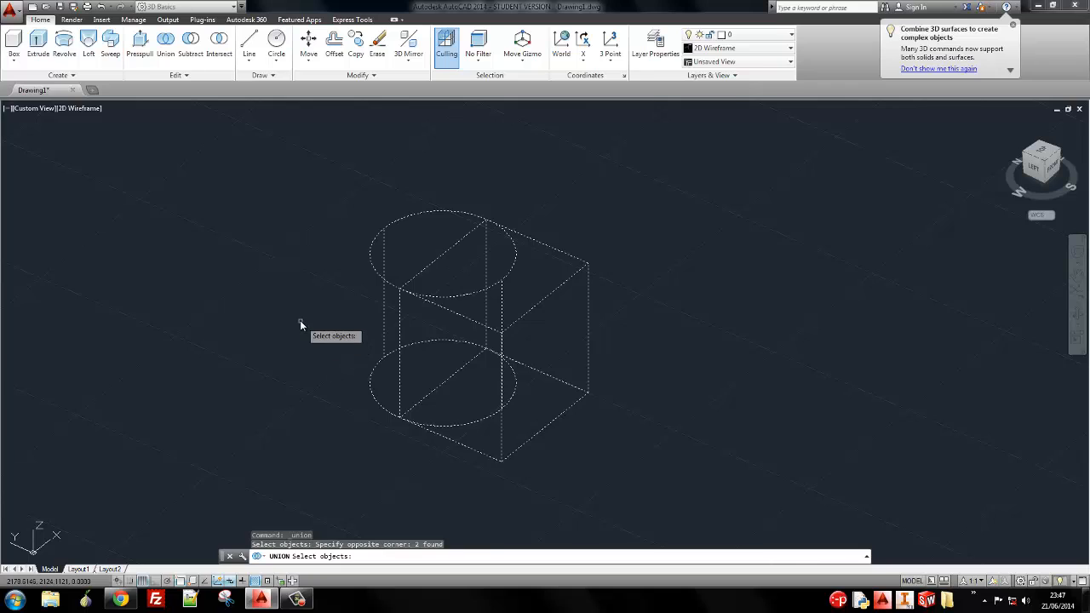
{"action": "key", "text": "Return"}
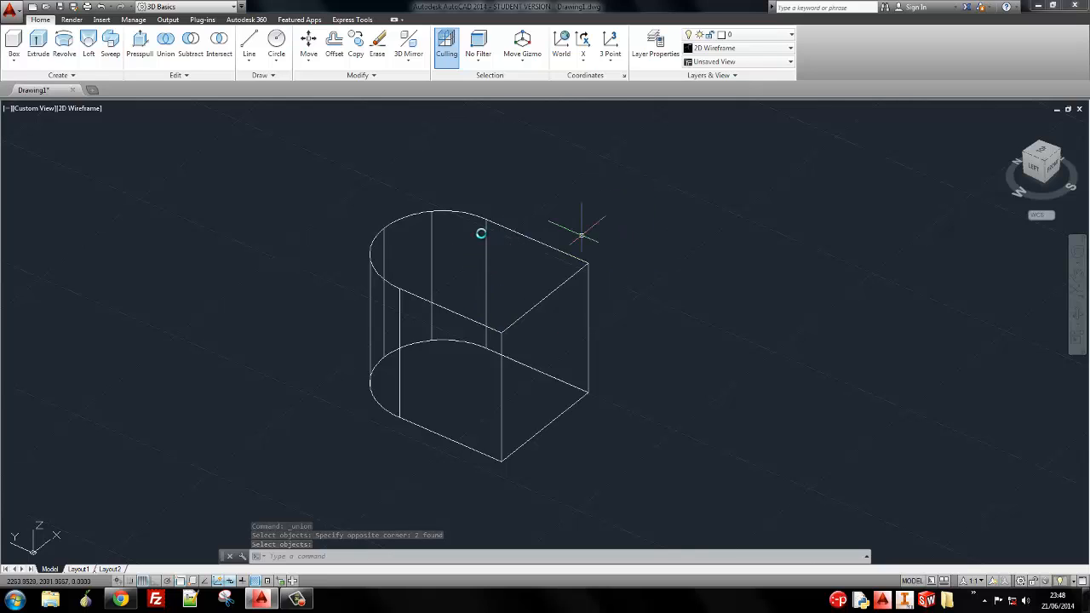
Draw a rectangle by dimensions on the solid's upper face, 32 long and 15 wide, taking the size from the reference drawing
{"action": "key", "text": "alt+Tab"}
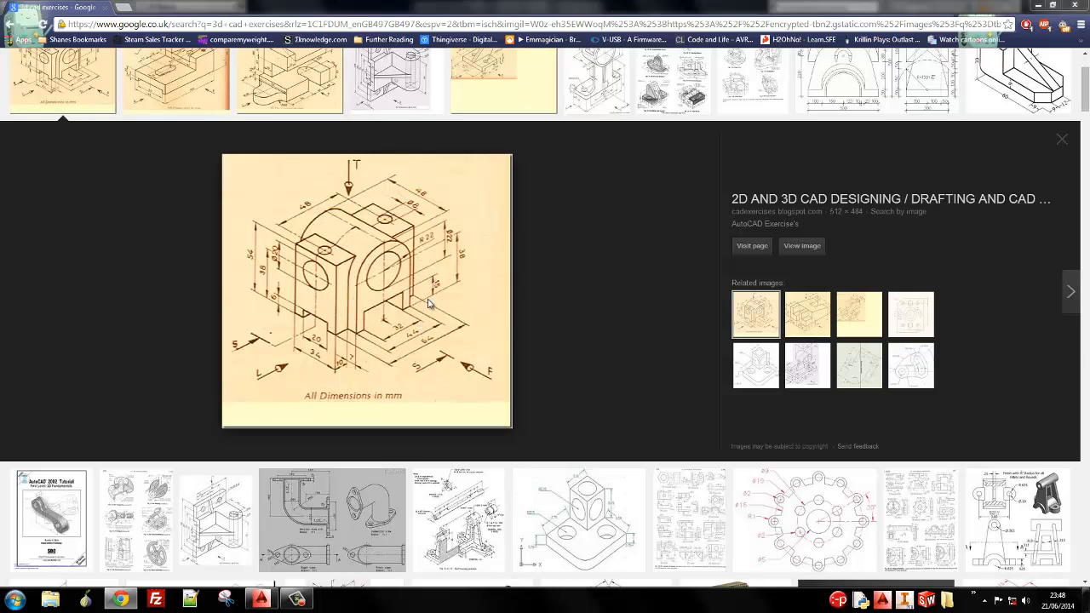
{"action": "key", "text": "alt+Tab"}
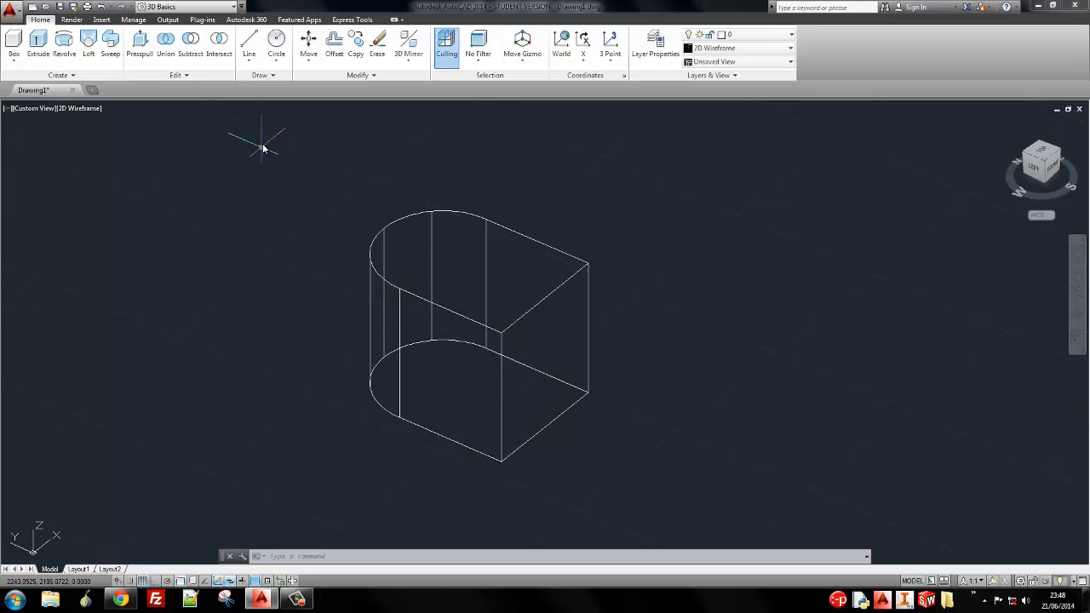
{"action": "left_click", "coordinate": [276, 58]}
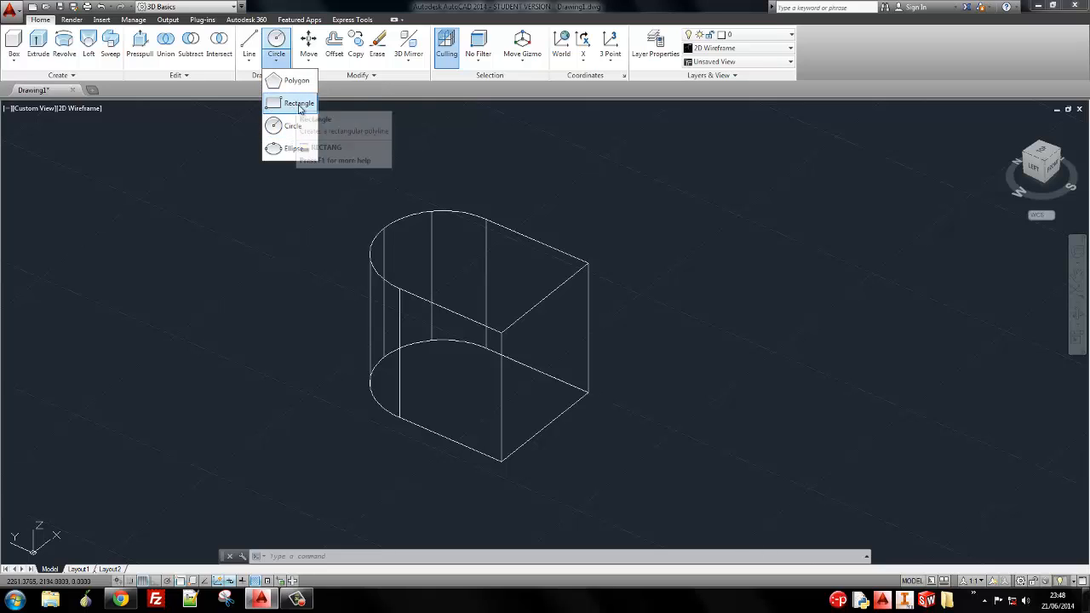
{"action": "left_click", "coordinate": [291, 105]}
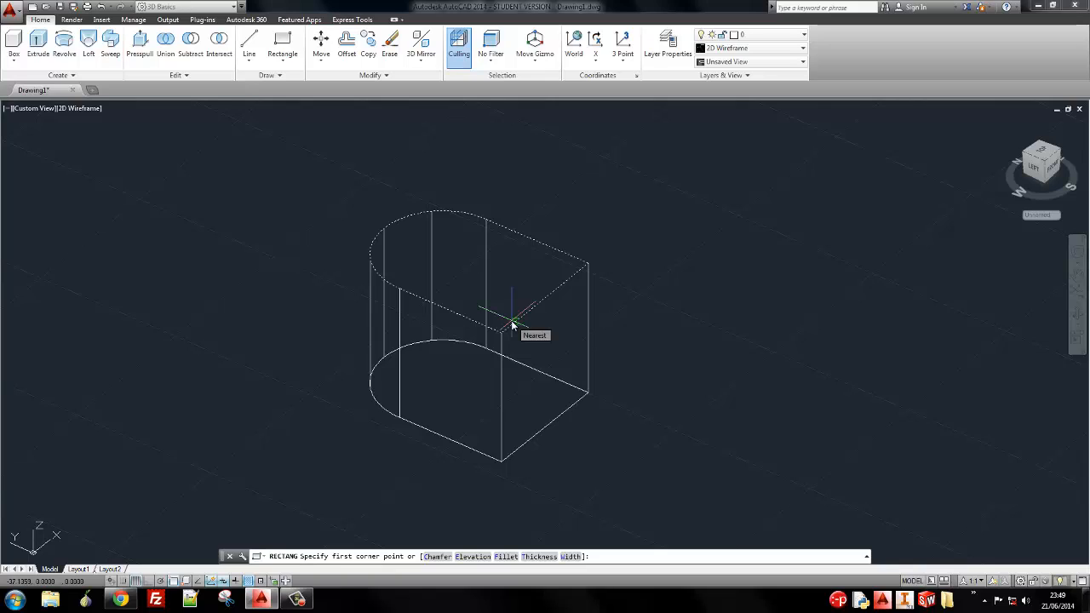
{"action": "left_click", "coordinate": [475, 283]}
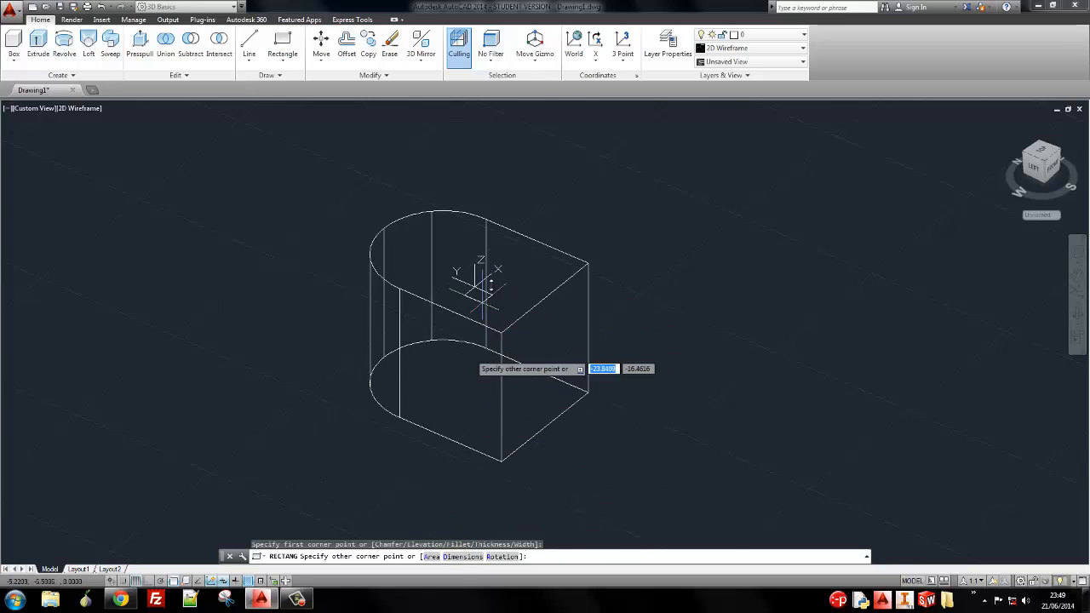
{"action": "type", "text": "d"}
{"action": "key", "text": "Return"}
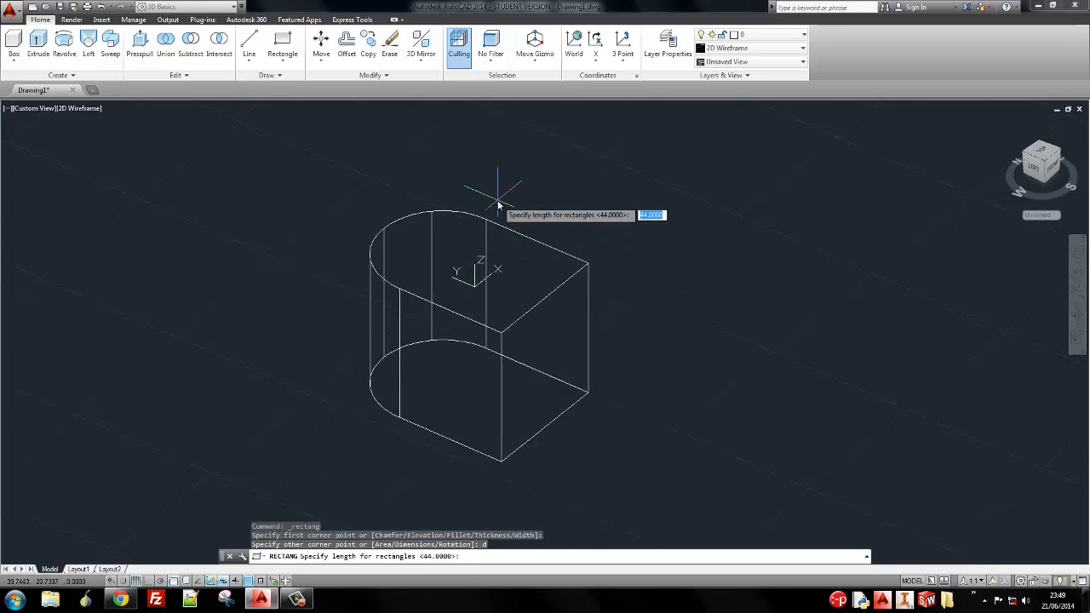
{"action": "key", "text": "alt+Tab"}
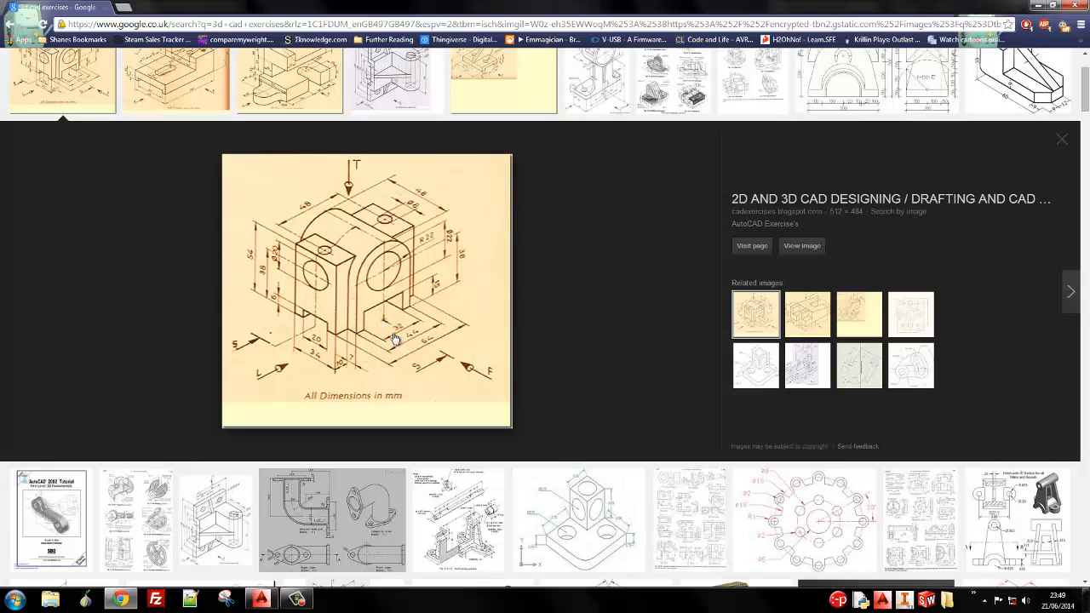
{"action": "key", "text": "alt+Tab"}
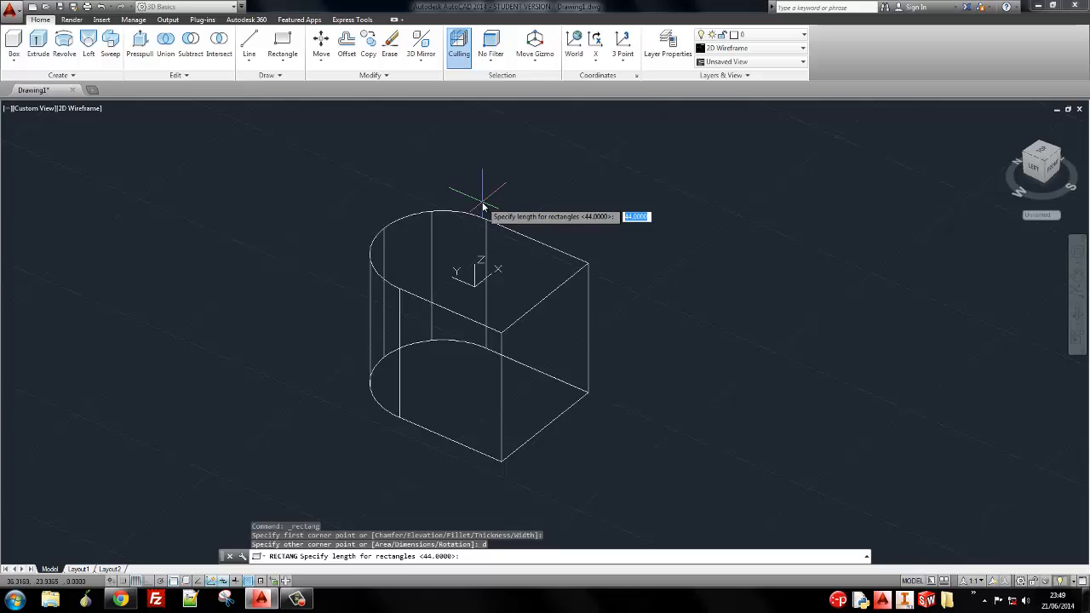
{"action": "type", "text": "32"}
{"action": "key", "text": "Return"}
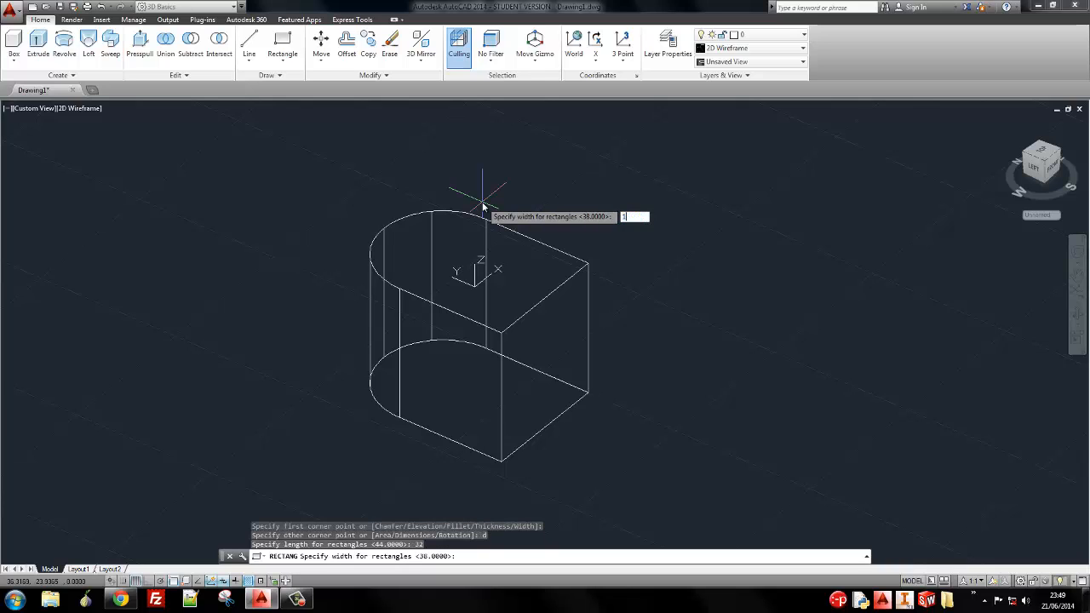
{"action": "type", "text": "15"}
{"action": "key", "text": "Return"}
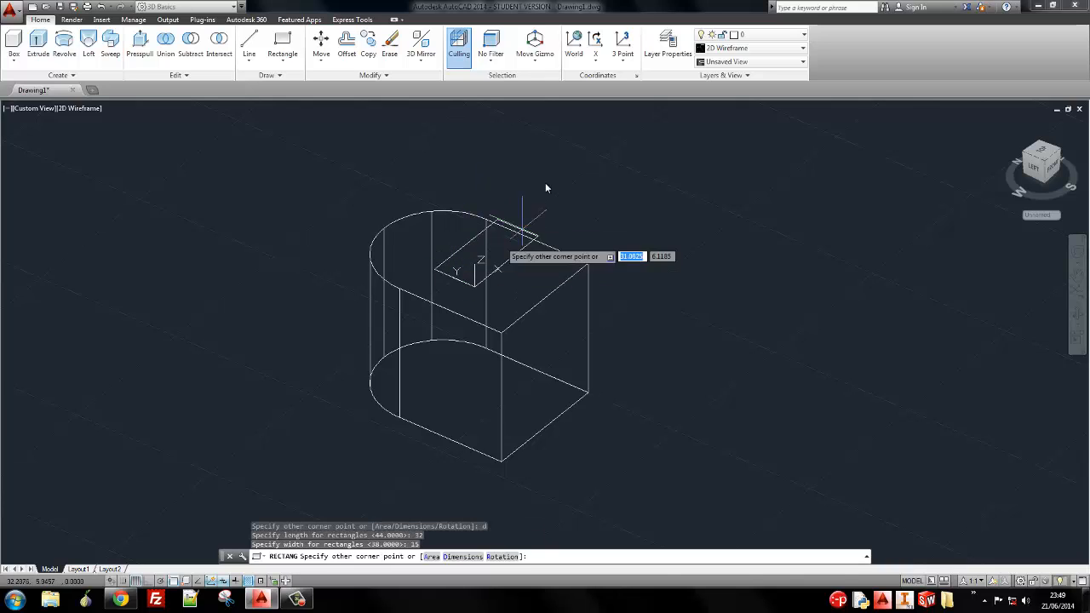
{"action": "left_click", "coordinate": [500, 270]}
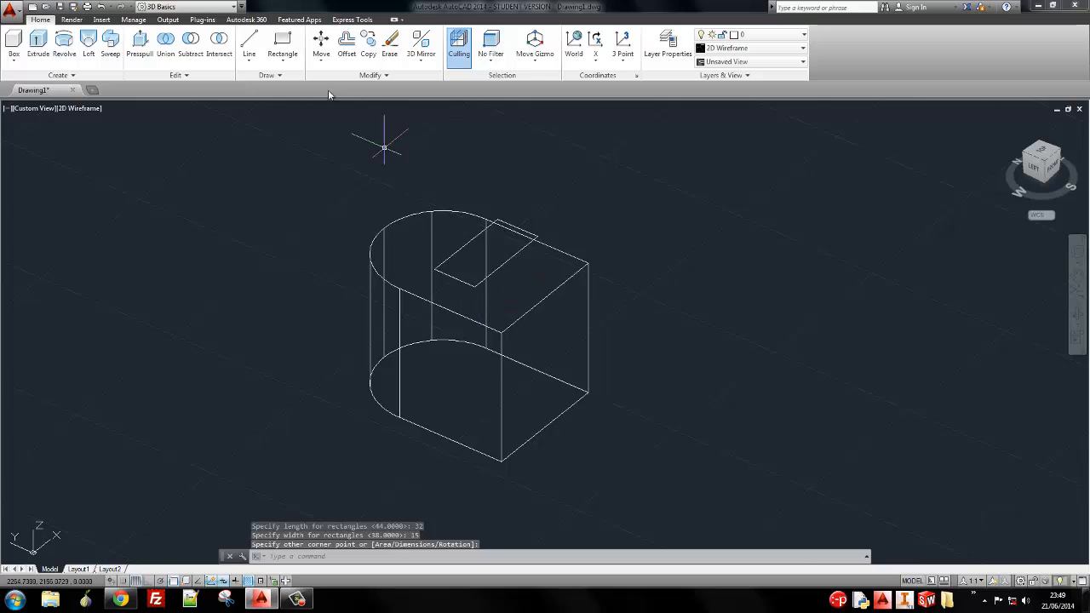
Move the small rectangle by the midpoint of its long side onto the midpoint of the upper face's straight edge
{"action": "left_click", "coordinate": [321, 43]}
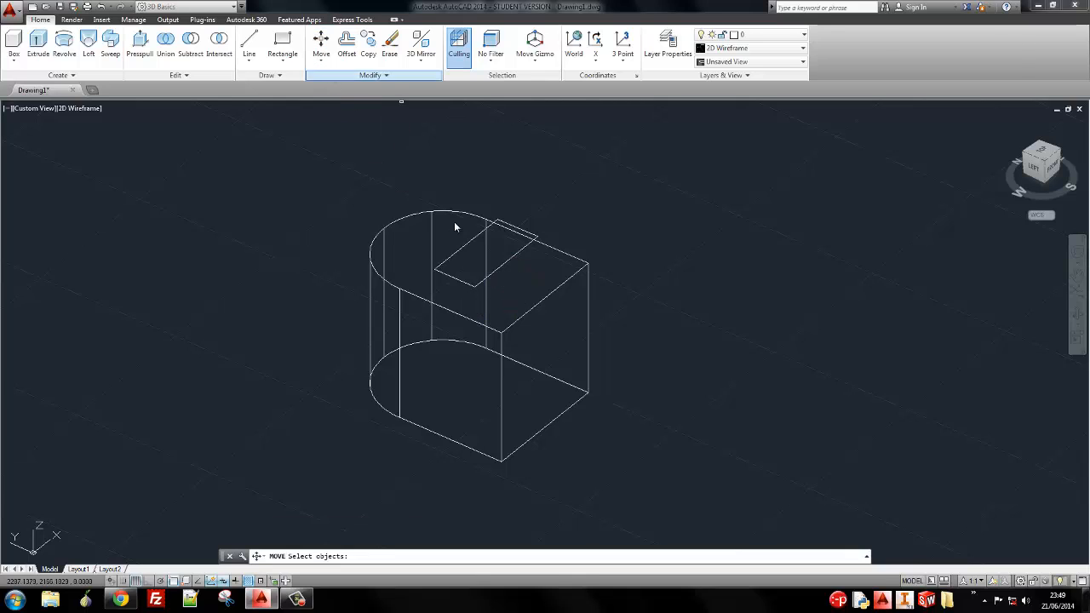
{"action": "left_click", "coordinate": [485, 271]}
{"action": "key", "text": "Return"}
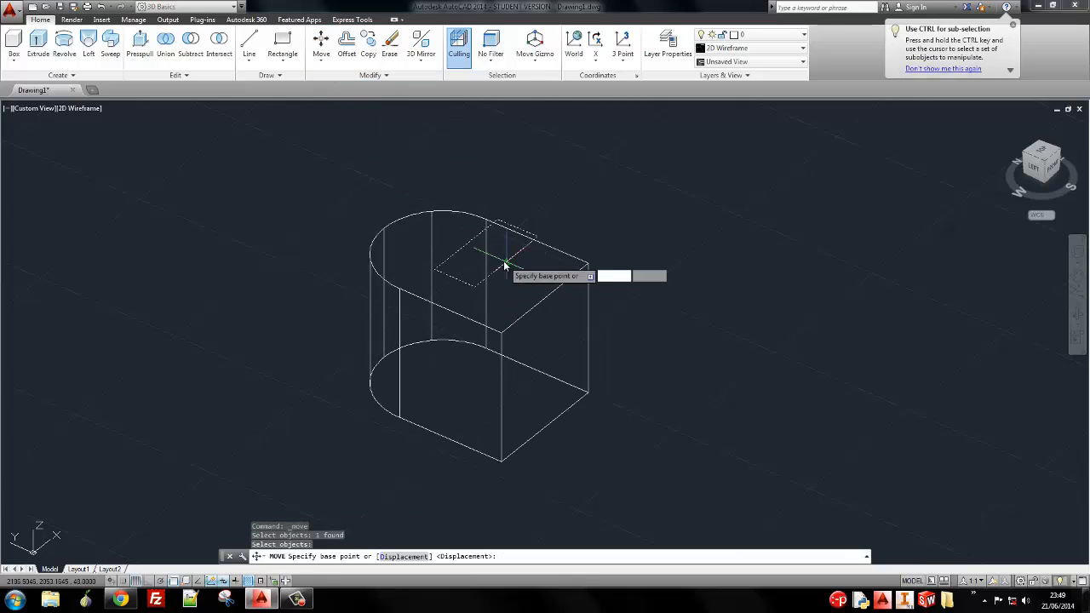
{"action": "left_click", "coordinate": [506, 266]}
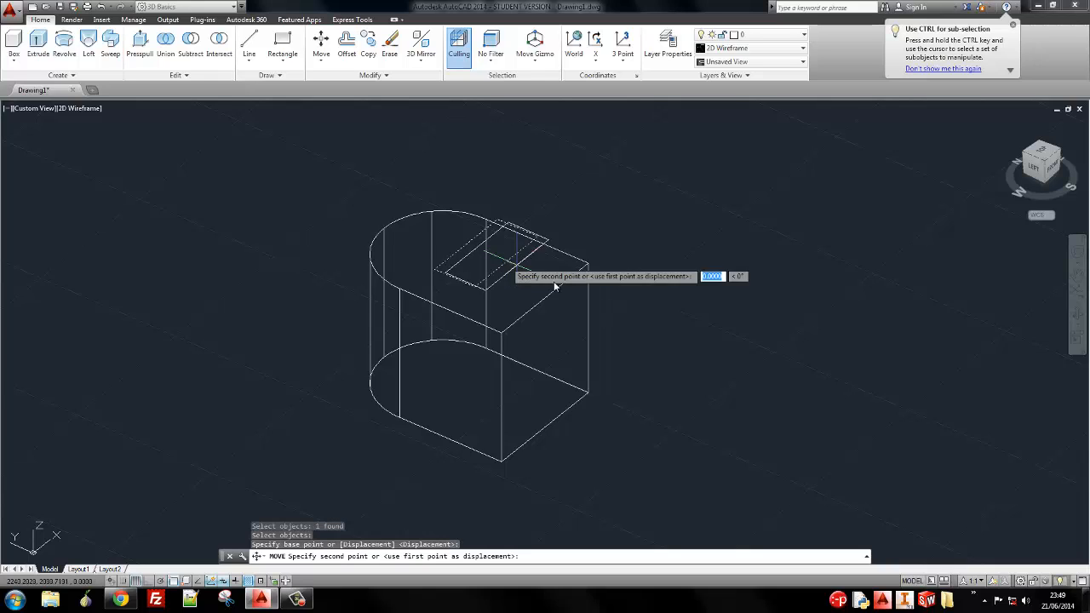
{"action": "left_click", "coordinate": [545, 300]}
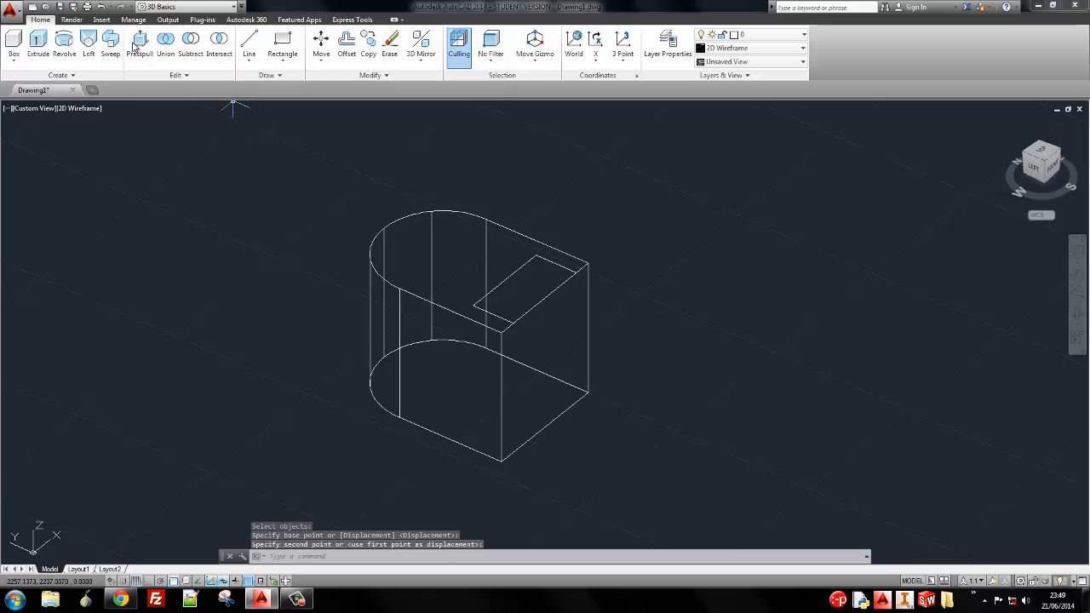
Extrude the small rectangle downward through the block's full height to the straight edge of its lower face
{"action": "left_click", "coordinate": [39, 44]}
{"action": "left_click", "coordinate": [500, 284]}
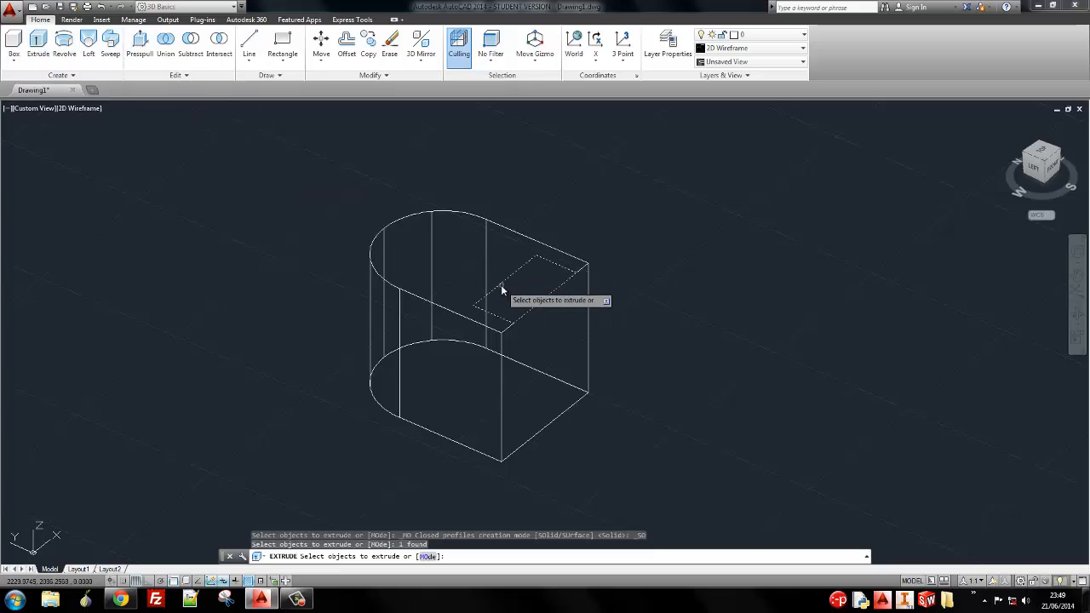
{"action": "key", "text": "Return"}
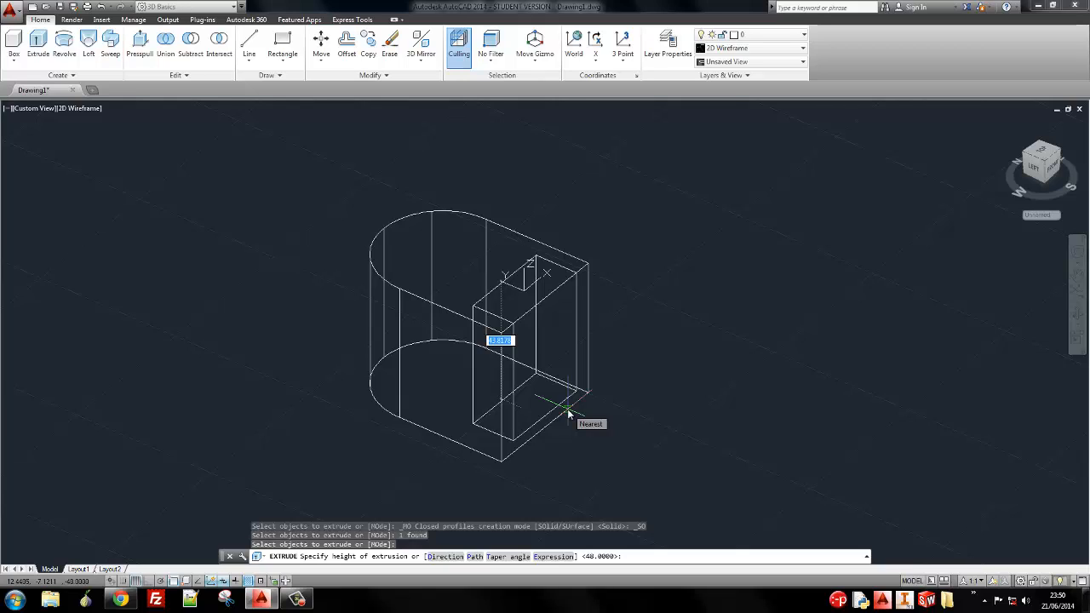
{"action": "left_click", "coordinate": [569, 413]}
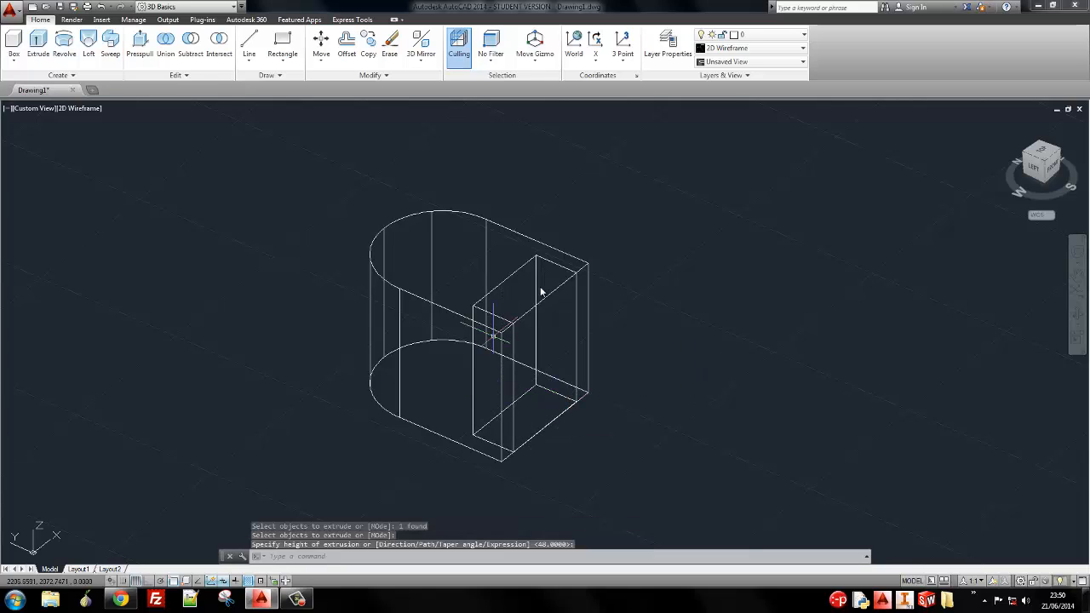
Show the model in the Conceptual visual style and examine the extruded slot block from another angle
{"action": "left_click", "coordinate": [87, 111]}
{"action": "left_click", "coordinate": [92, 149]}
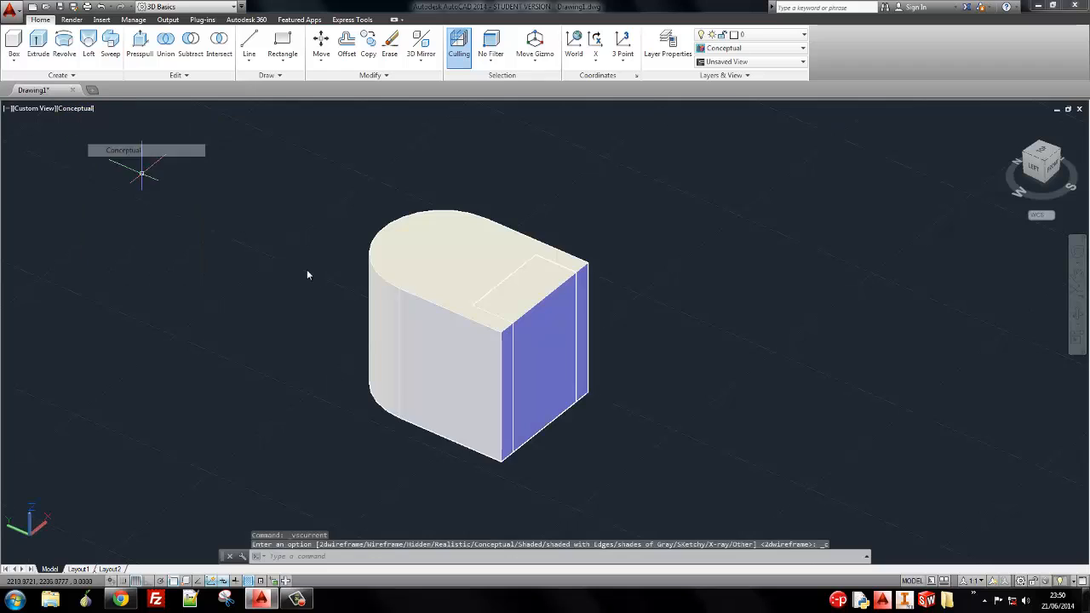
{"action": "middle_click_drag", "start_coordinate": [458, 315], "coordinate": [519, 321], "text": "shift"}
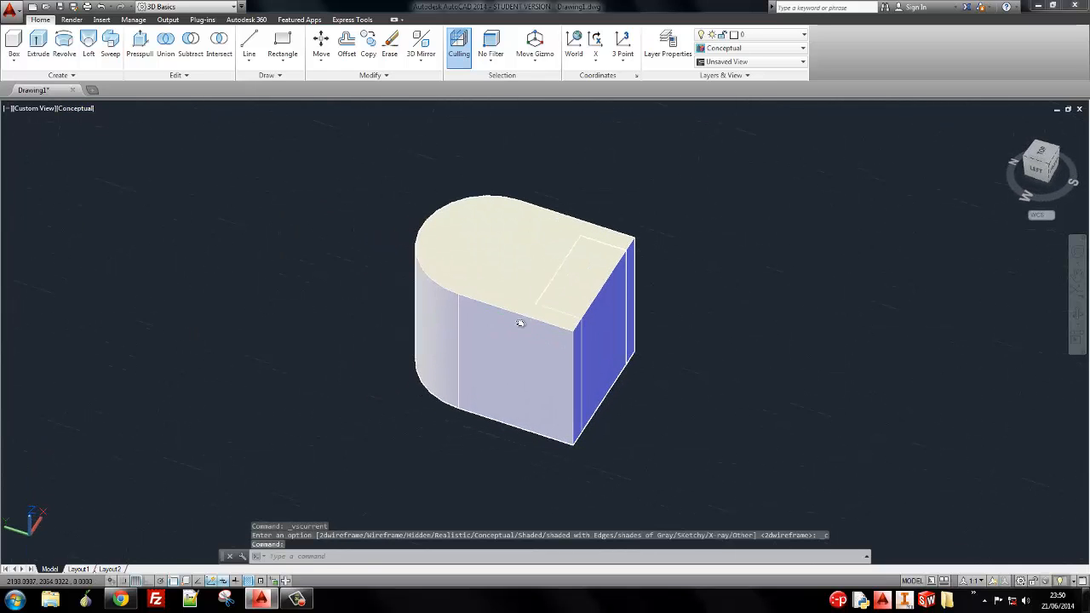
Switch the view to the 2D Wireframe visual style and subtract the extruded slot block from the rounded body
{"action": "left_click", "coordinate": [85, 109]}
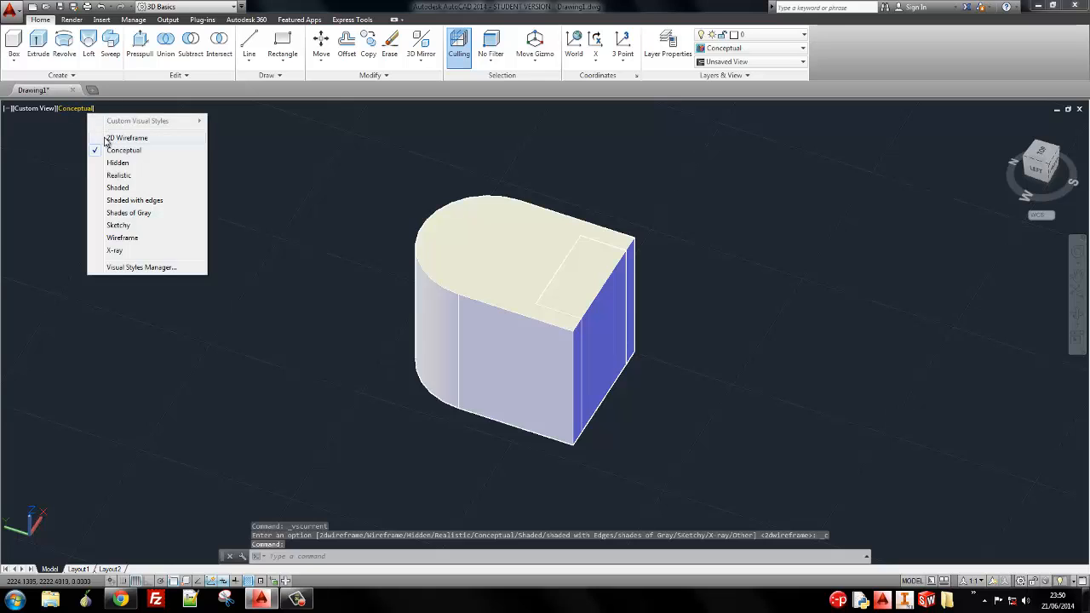
{"action": "left_click", "coordinate": [120, 138]}
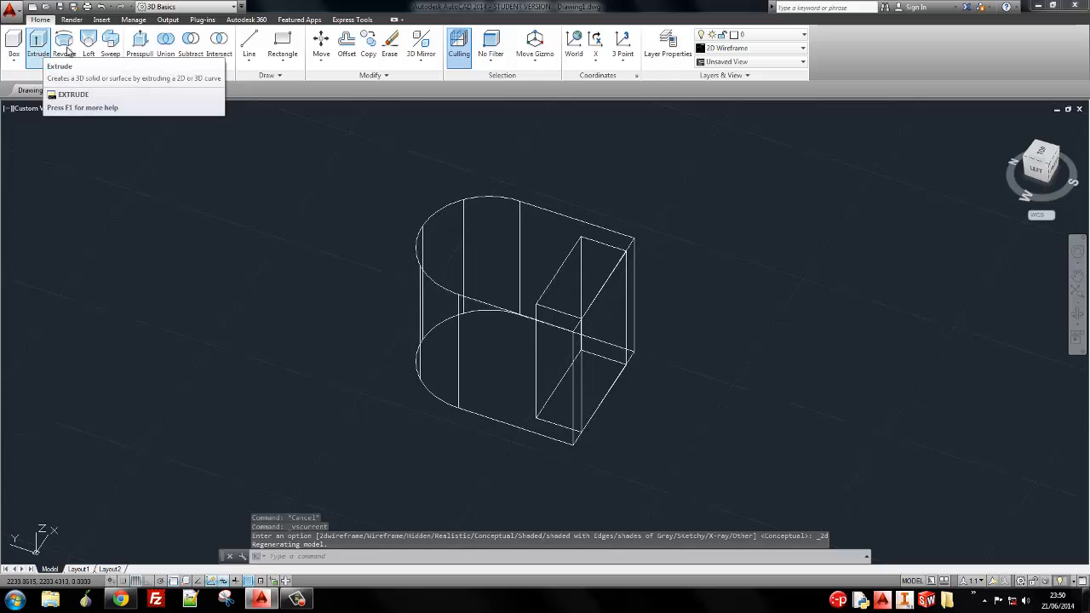
{"action": "left_click", "coordinate": [194, 42]}
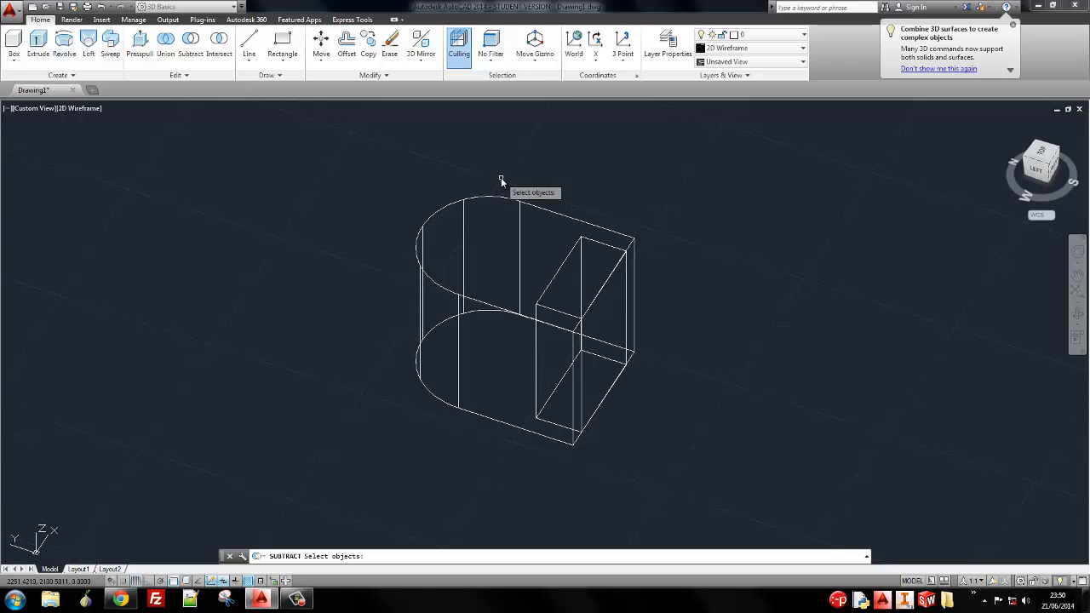
{"action": "middle_click_drag", "start_coordinate": [700, 213], "coordinate": [661, 218]}
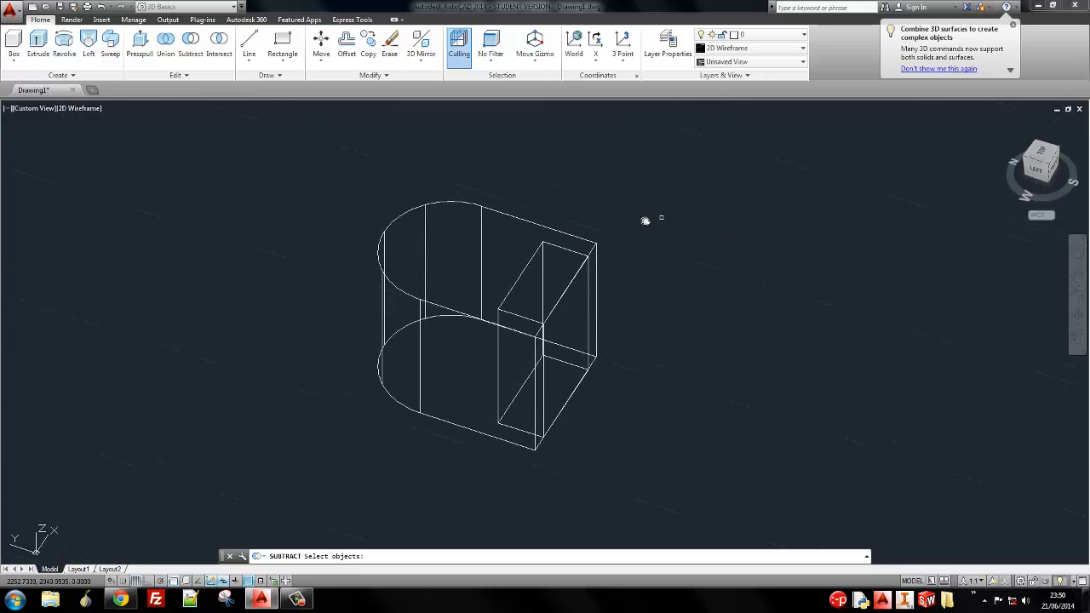
{"action": "left_click", "coordinate": [456, 194]}
{"action": "left_click", "coordinate": [438, 210]}
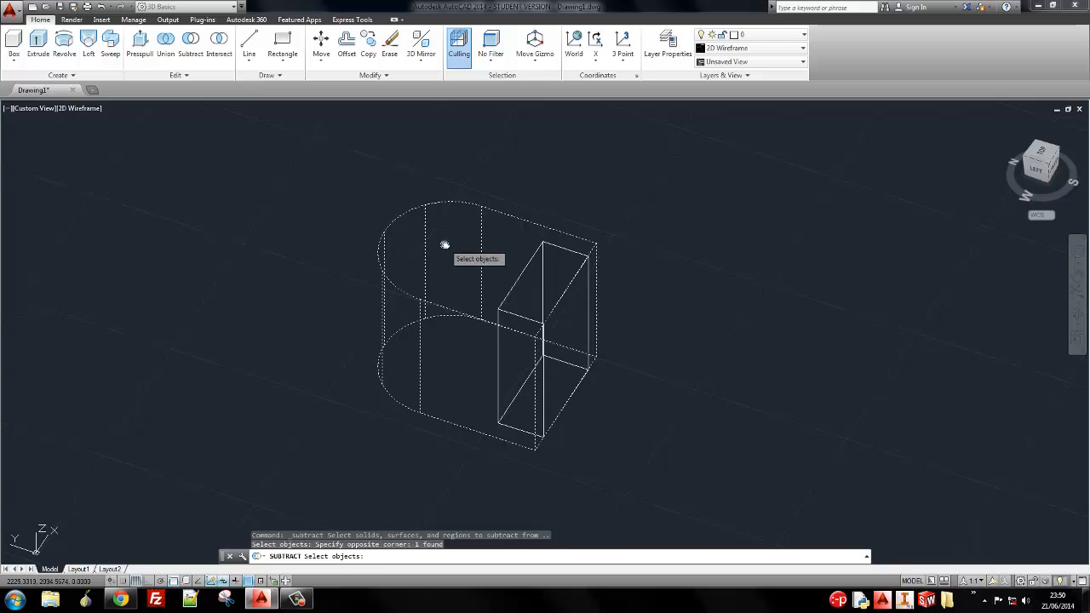
{"action": "key", "text": "Return"}
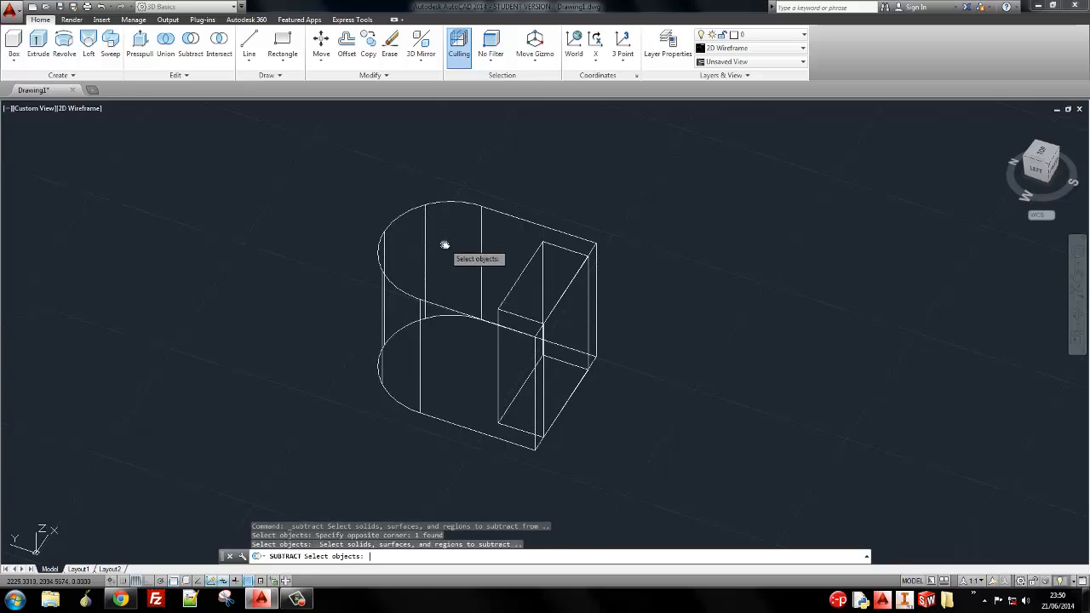
{"action": "left_click", "coordinate": [527, 265]}
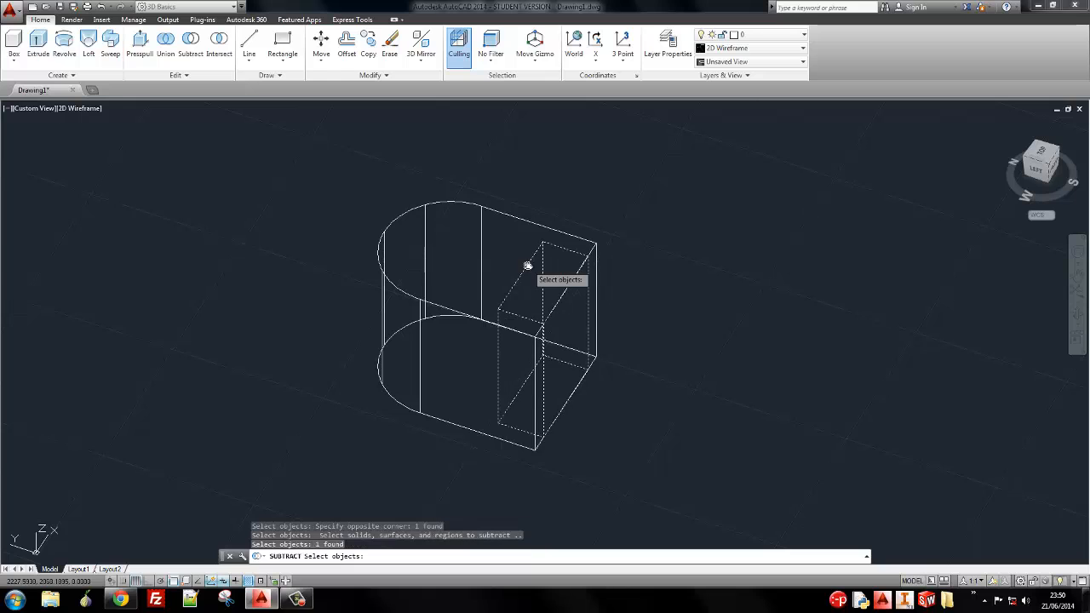
{"action": "key", "text": "Return"}
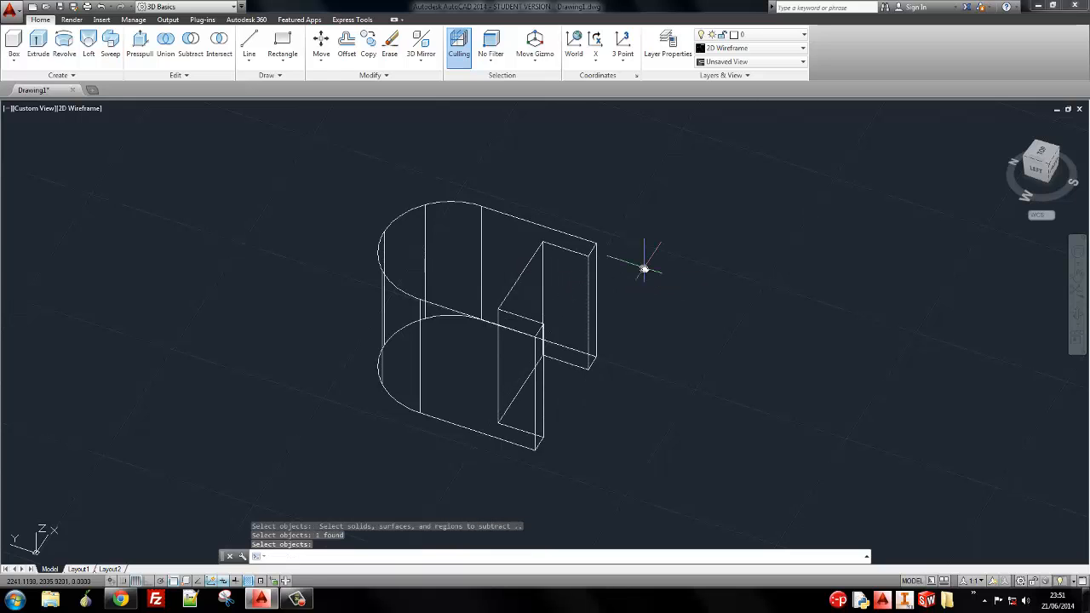
{"action": "middle_click_drag", "start_coordinate": [647, 270], "coordinate": [640, 298], "text": "shift"}
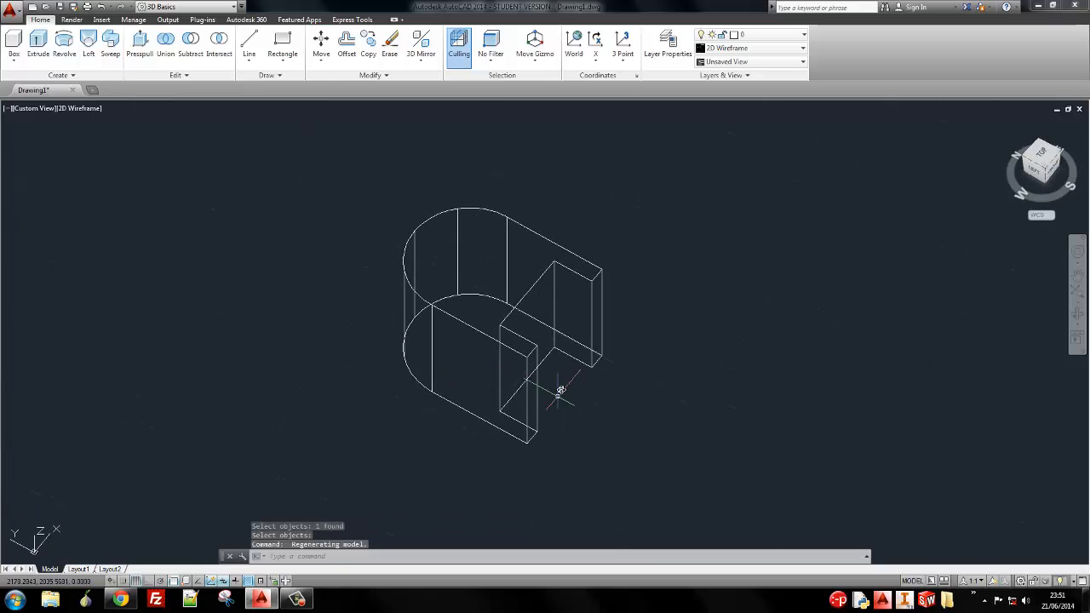
Draw a circle of radius 11 at the centre of the upper face's rounded end, following the reference drawing
{"action": "key", "text": "alt+Tab"}
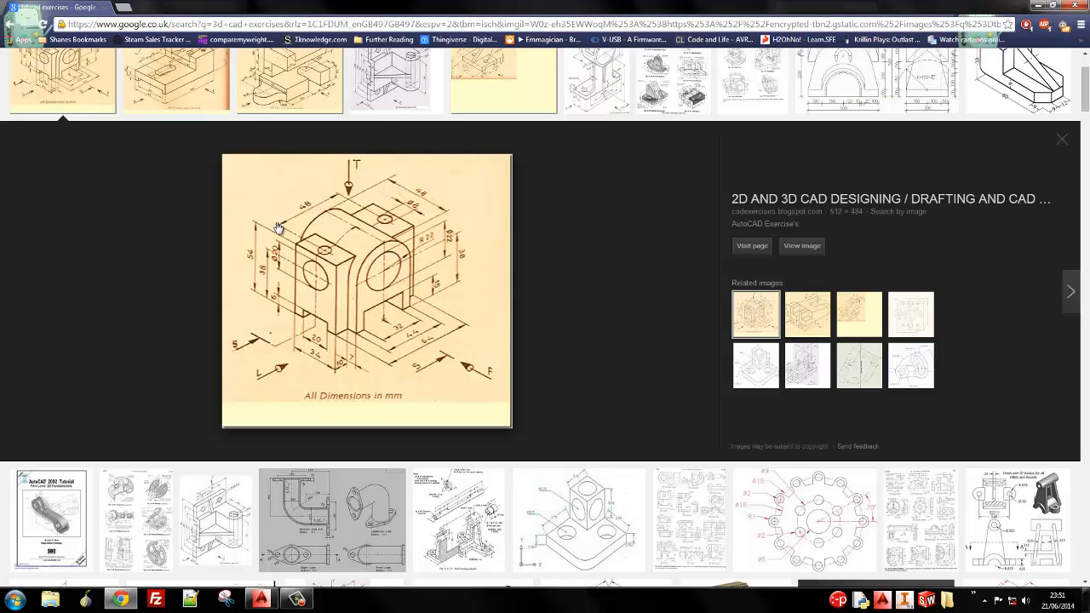
{"action": "key", "text": "alt+Tab"}
{"action": "key", "text": "alt+shift+Tab"}
{"action": "key", "text": "alt+Tab"}
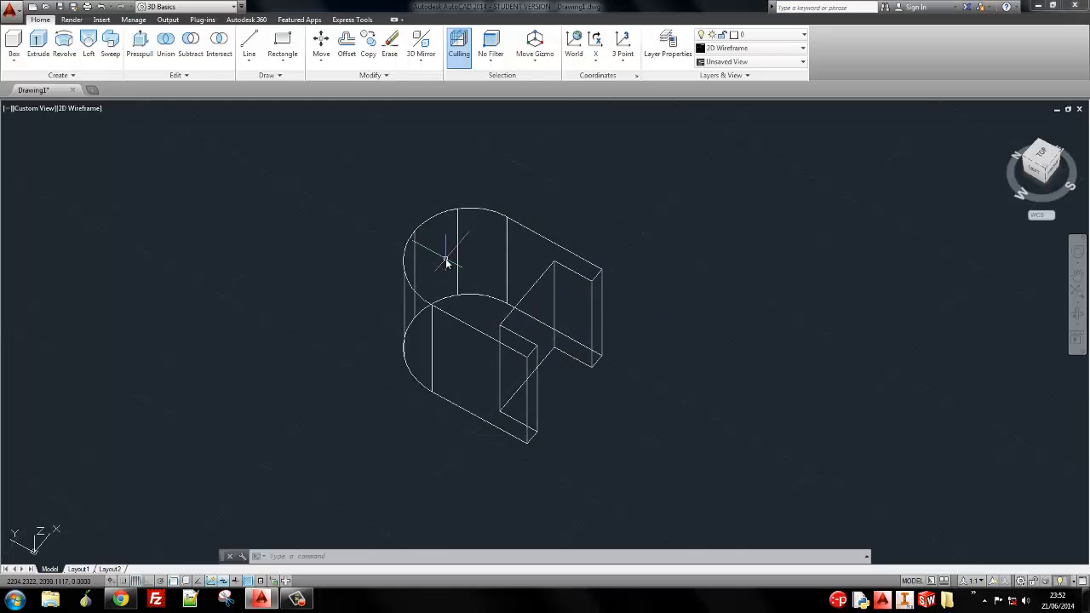
{"action": "left_click", "coordinate": [282, 58]}
{"action": "left_click", "coordinate": [293, 126]}
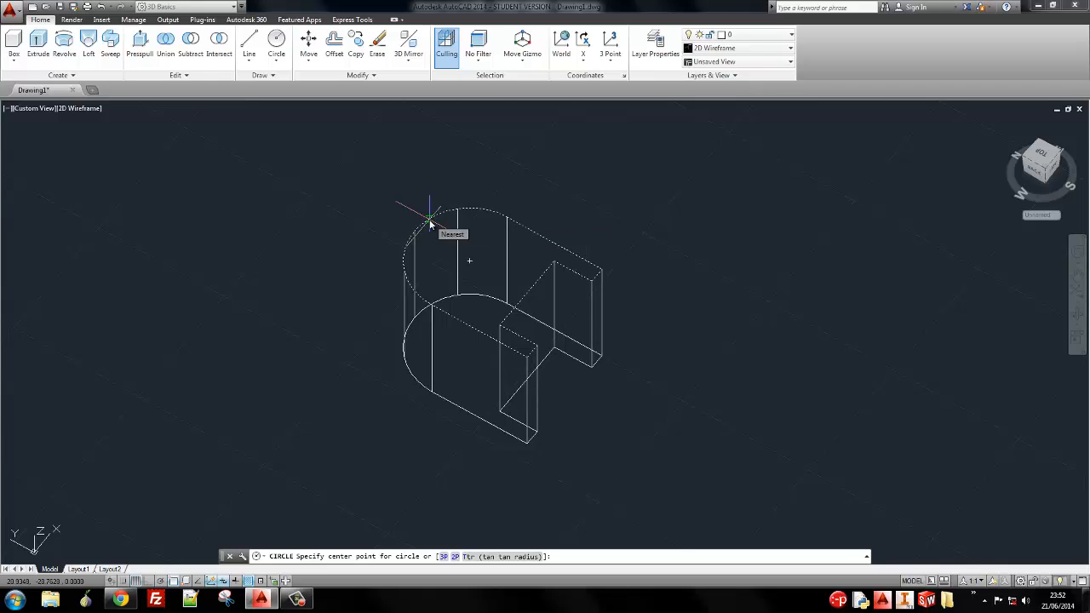
{"action": "left_click", "coordinate": [469, 267]}
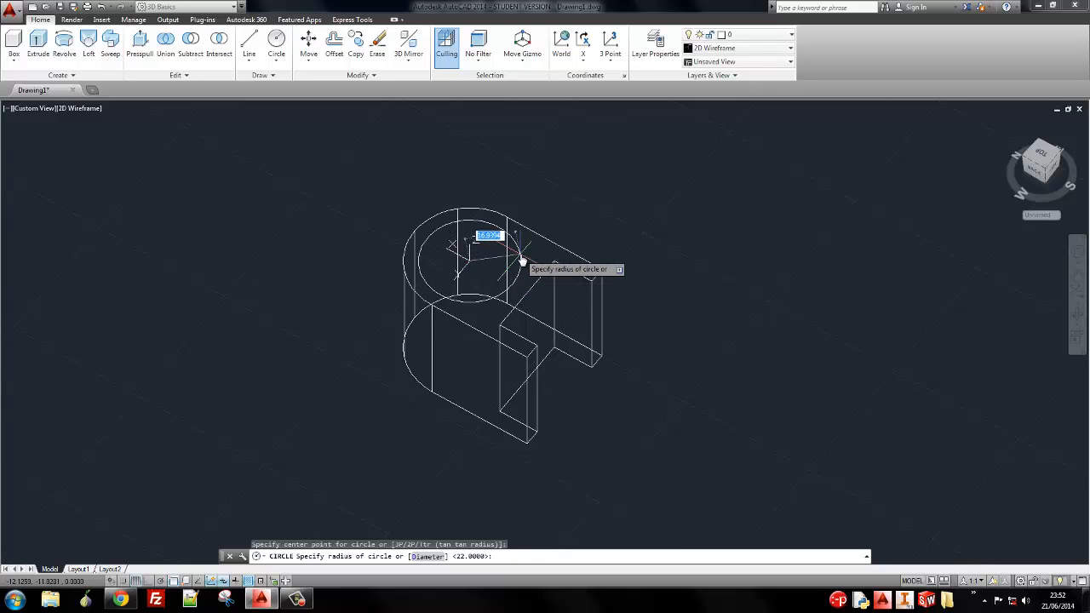
{"action": "type", "text": "11"}
{"action": "key", "text": "Return"}
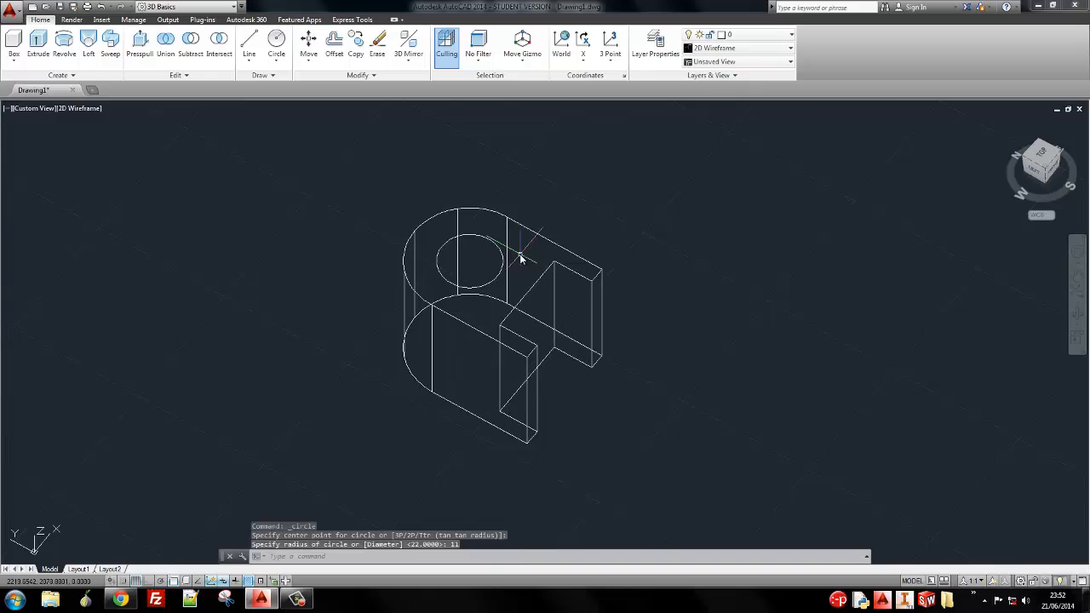
Check the reference drawing again and open the properties of the circle on the upper face
{"action": "key", "text": "alt+Tab"}
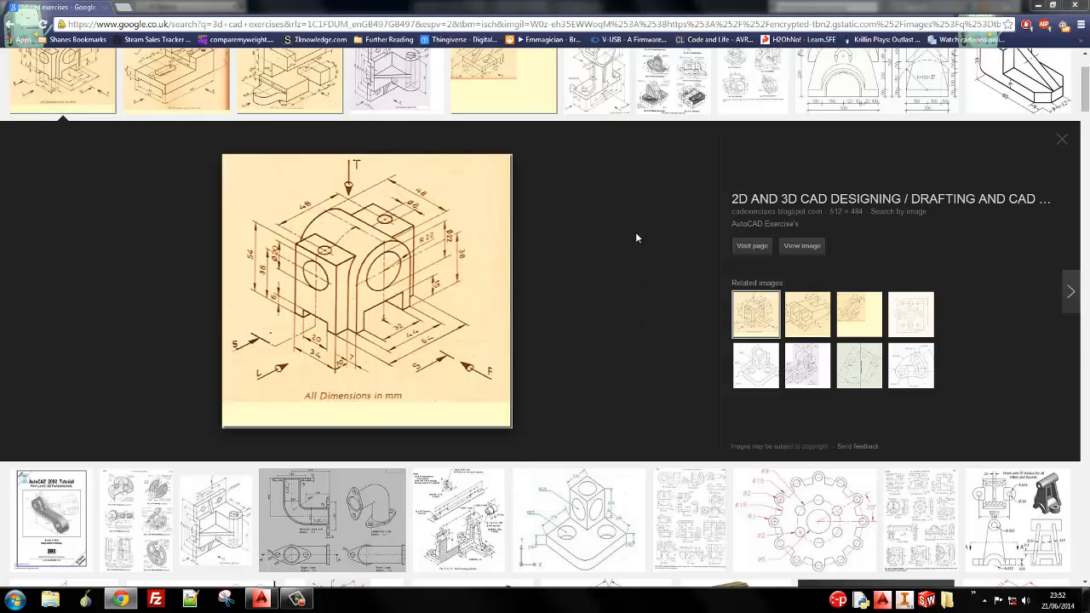
{"action": "key", "text": "alt+Tab"}
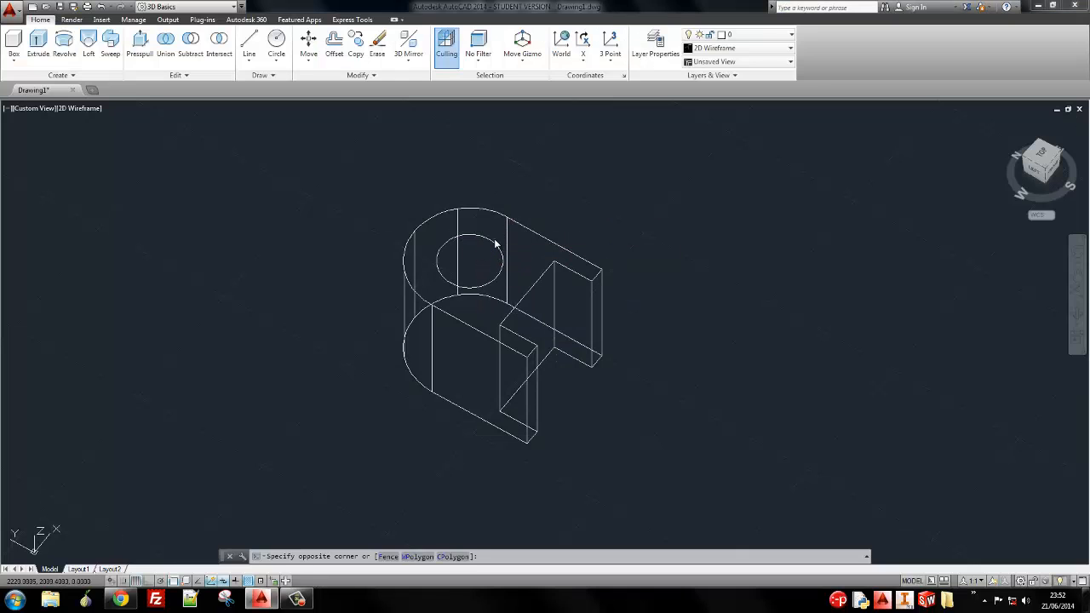
{"action": "left_click", "coordinate": [496, 245]}
{"action": "type", "text": "mo"}
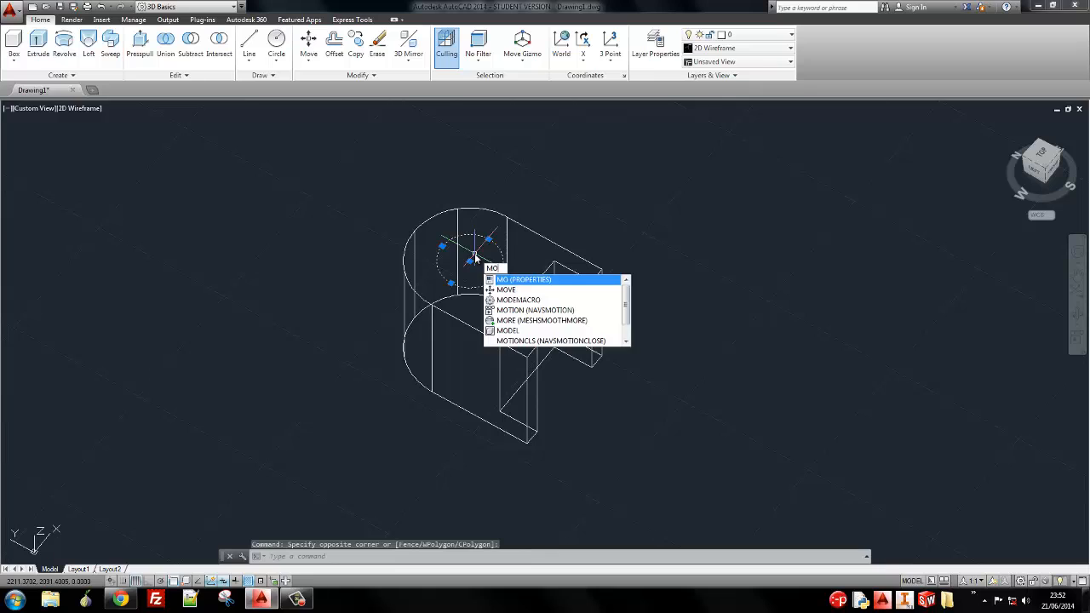
{"action": "key", "text": "Return"}
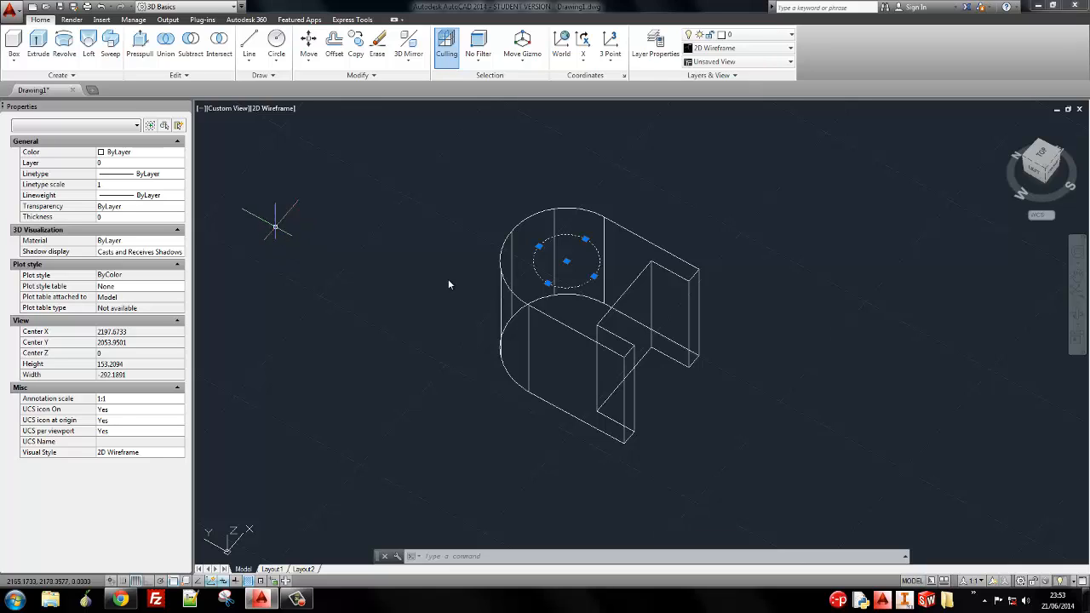
{"action": "key", "text": "Escape"}
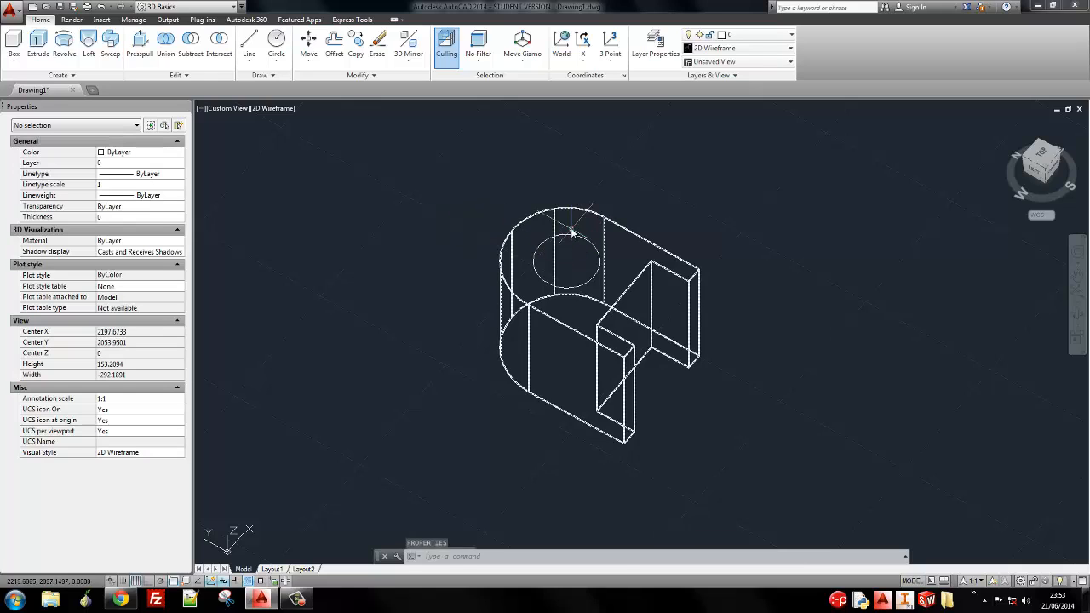
{"action": "left_click", "coordinate": [573, 231]}
{"action": "left_click", "coordinate": [558, 250]}
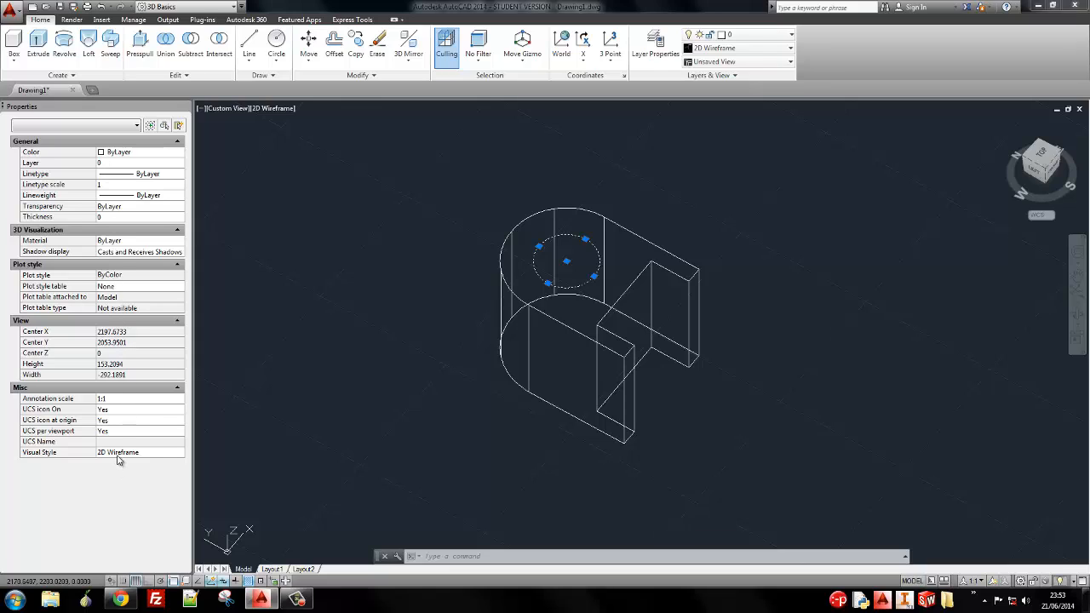
{"action": "left_click", "coordinate": [576, 178]}
{"action": "key", "text": "Escape"}
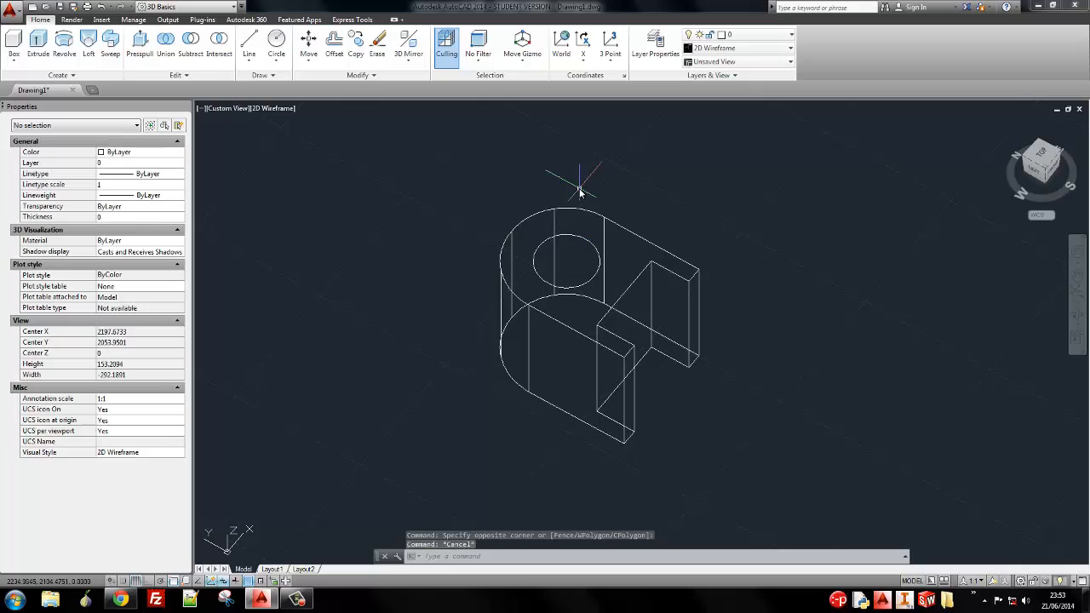
Delete the circle and redraw it with radius 11 at the centre of the upper face's rounded end
{"action": "left_click", "coordinate": [576, 240]}
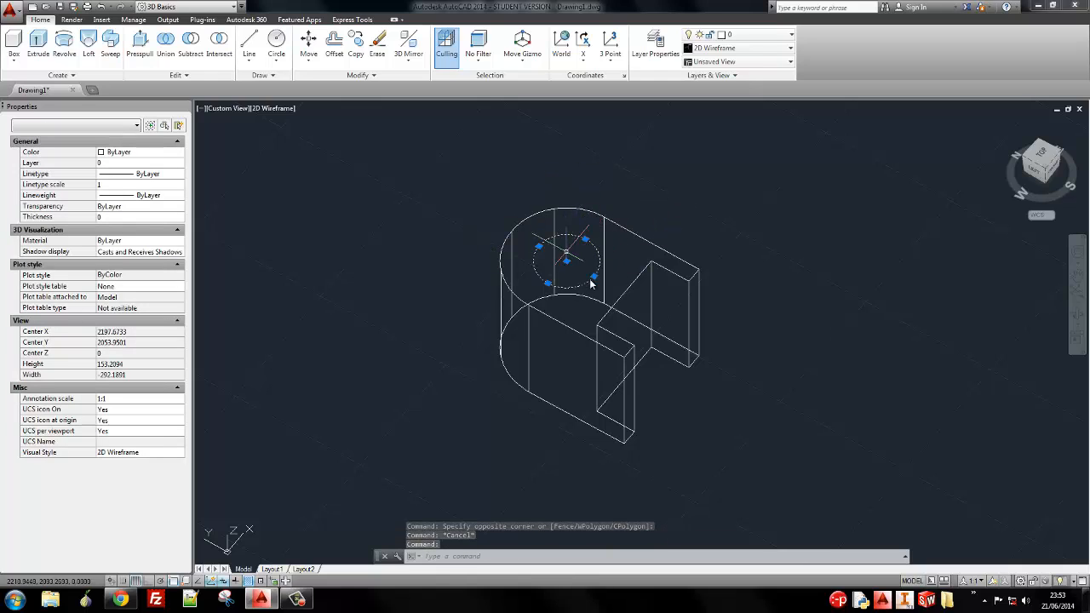
{"action": "key", "text": "Delete"}
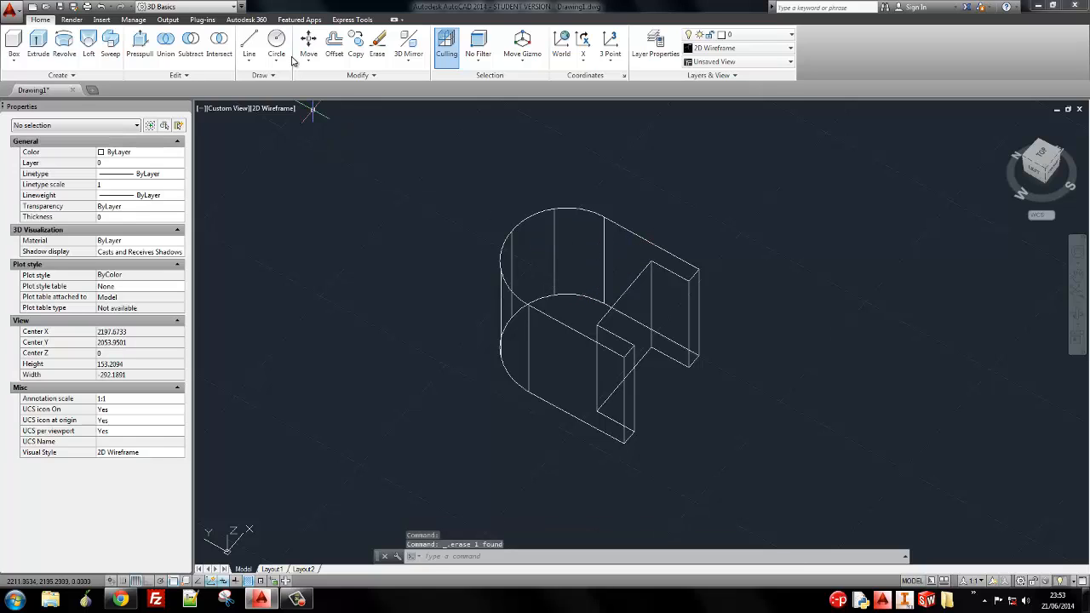
{"action": "left_click", "coordinate": [274, 41]}
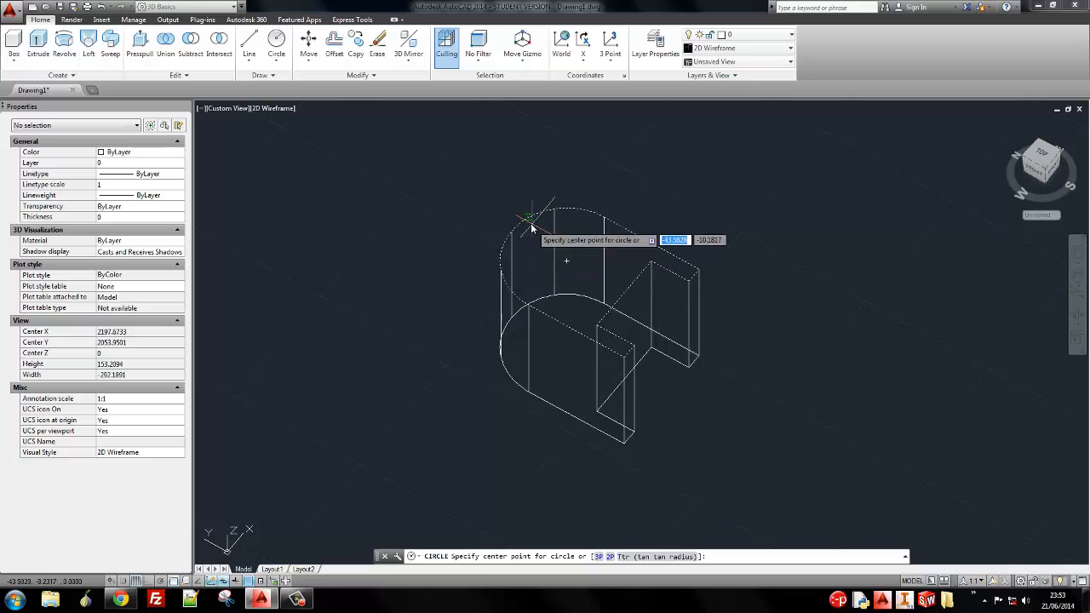
{"action": "left_click", "coordinate": [567, 262]}
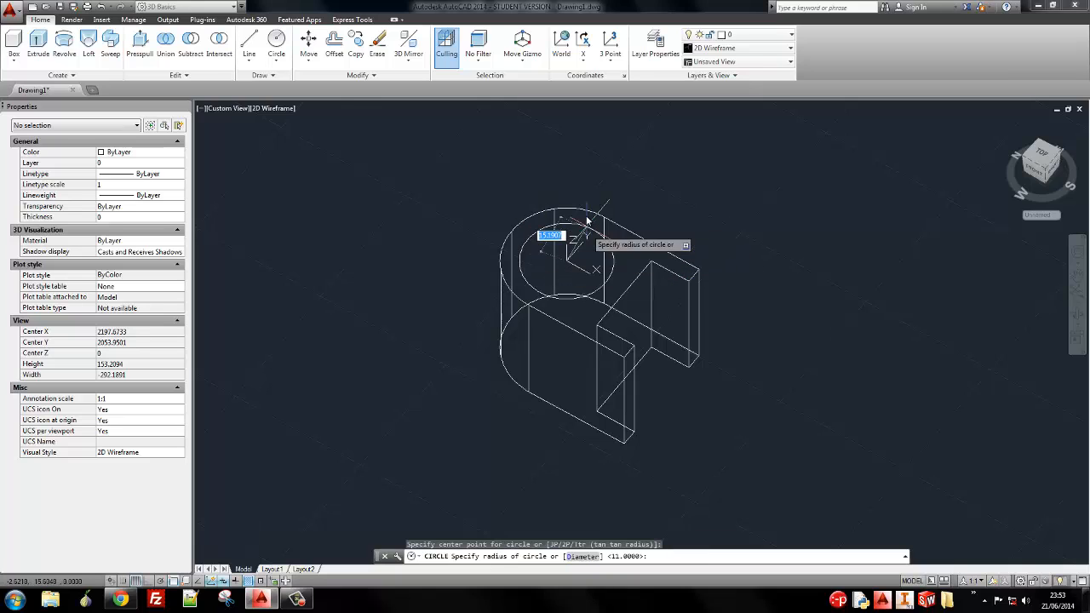
{"action": "type", "text": "11"}
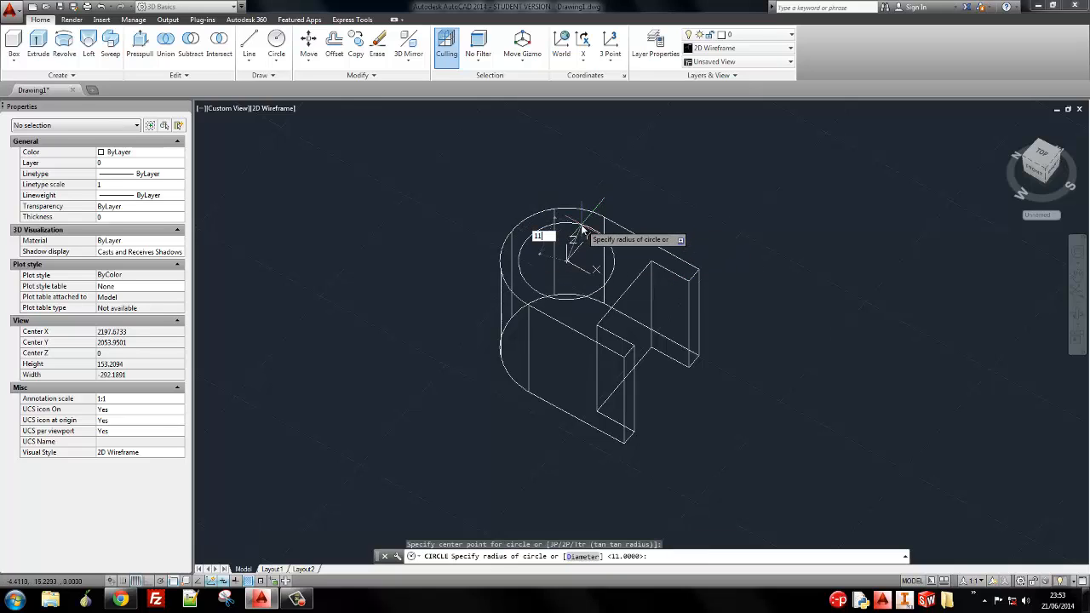
{"action": "key", "text": "Return"}
Try to inspect the properties of the redrawn circle and of the solid's rounded end by selecting each
{"action": "left_click", "coordinate": [570, 235]}
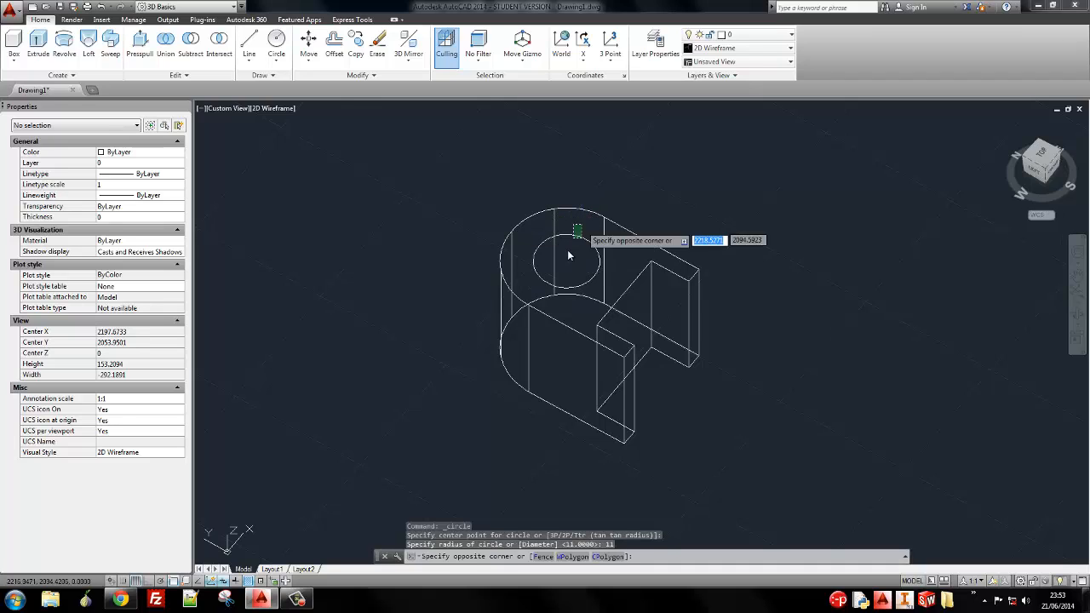
{"action": "left_click", "coordinate": [565, 281]}
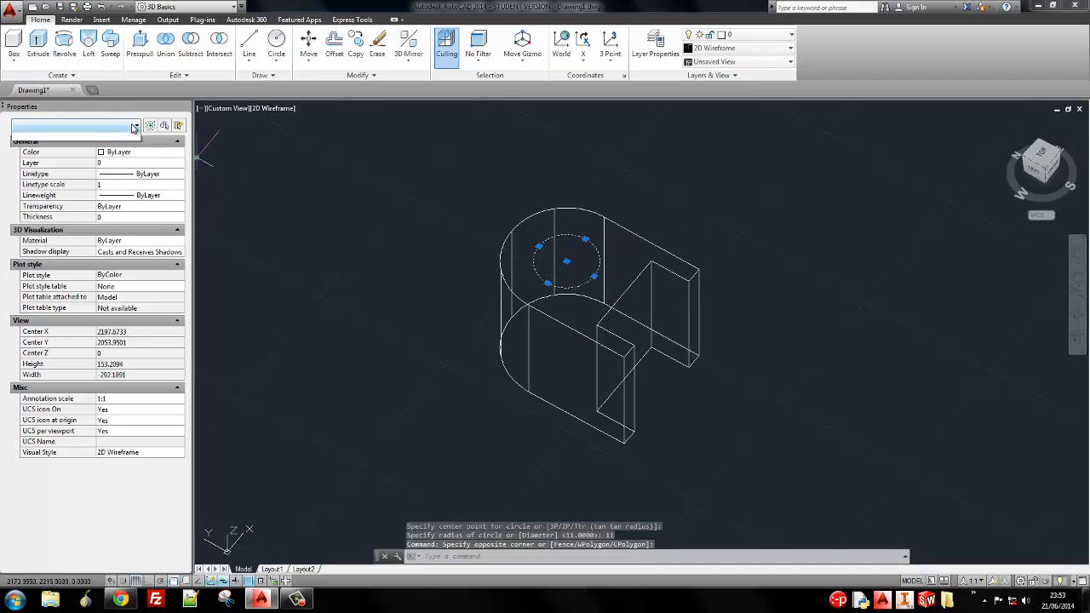
{"action": "key", "text": "Escape"}
{"action": "left_click", "coordinate": [497, 274]}
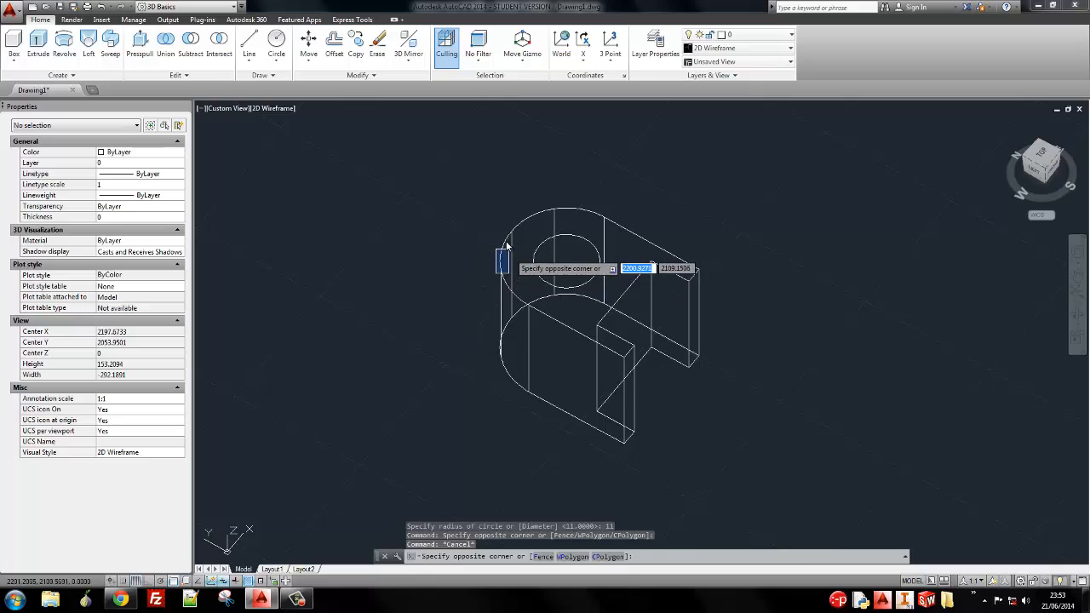
{"action": "left_click", "coordinate": [510, 248]}
{"action": "left_click", "coordinate": [525, 228]}
{"action": "left_click", "coordinate": [494, 247]}
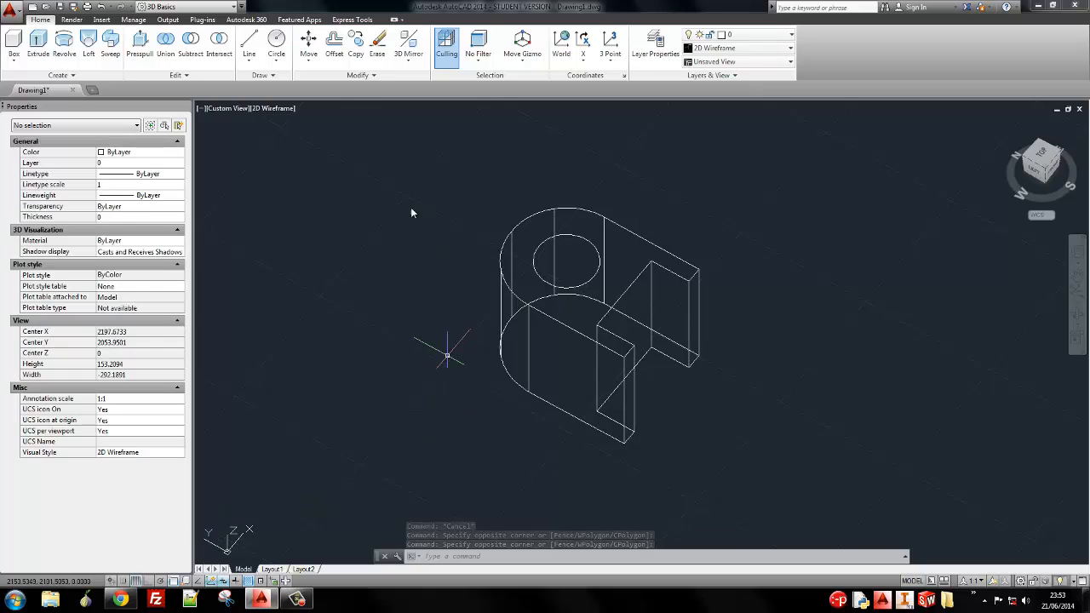
{"action": "key", "text": "Escape"}
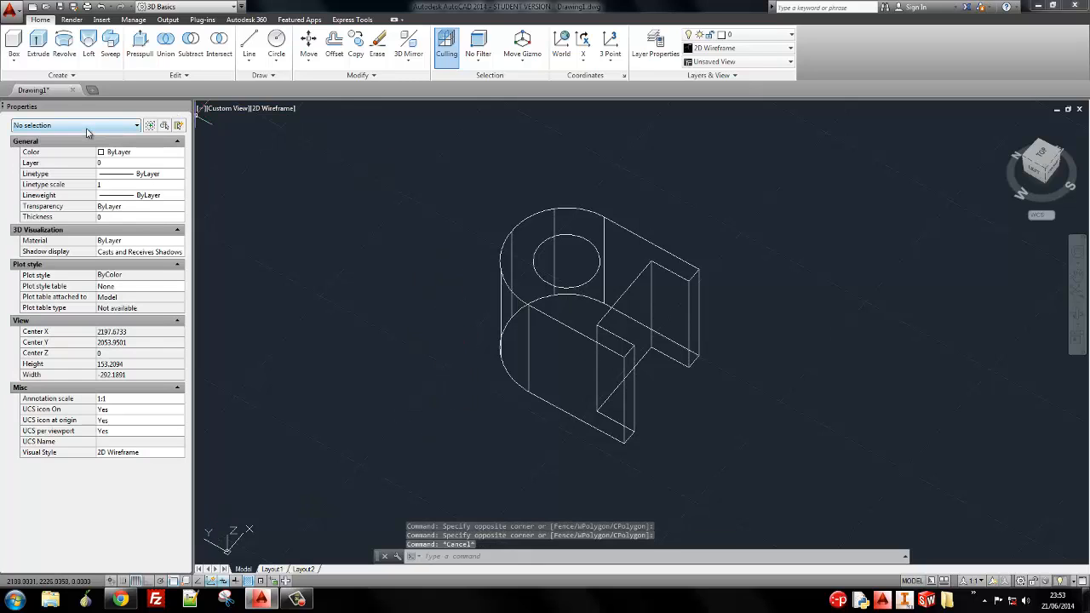
Request the circle's properties once more and delete the circle from the upper face
{"action": "left_click", "coordinate": [570, 237]}
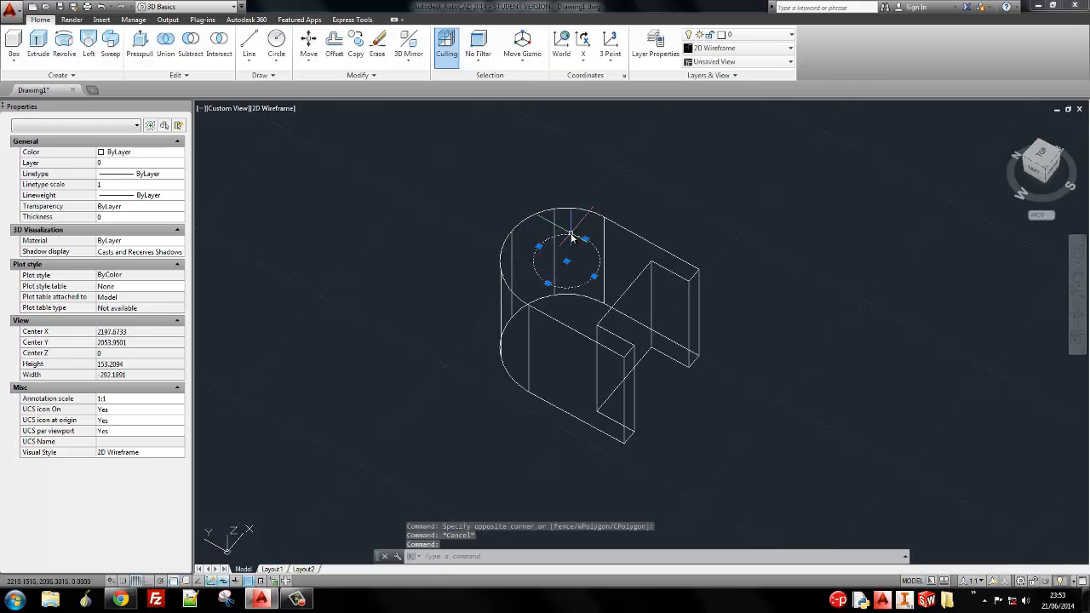
{"action": "type", "text": "MO"}
{"action": "key", "text": "Return"}
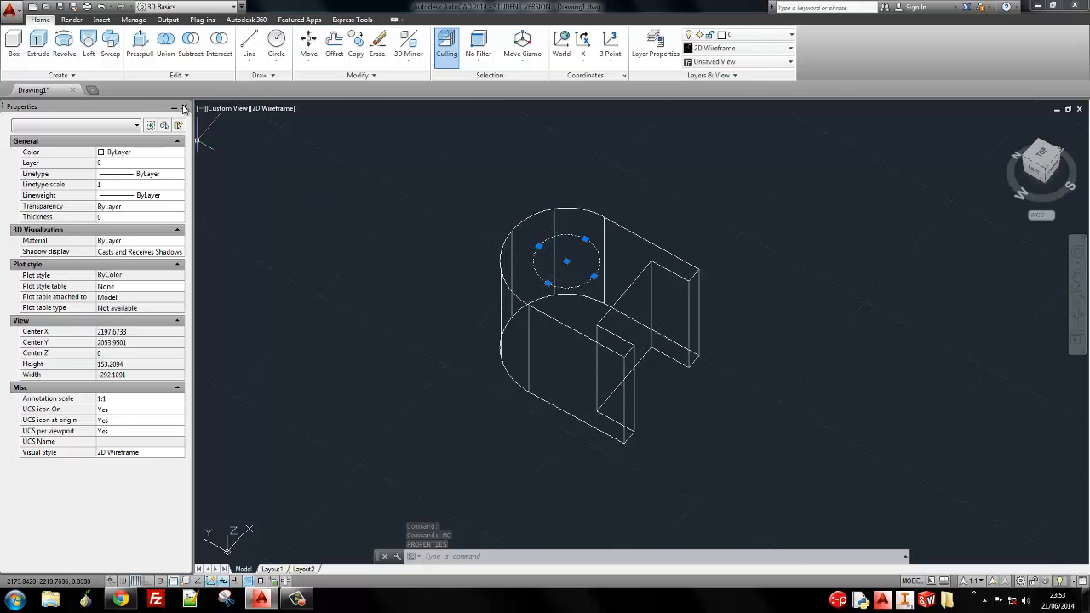
{"action": "key", "text": "Escape"}
{"action": "left_click", "coordinate": [573, 233]}
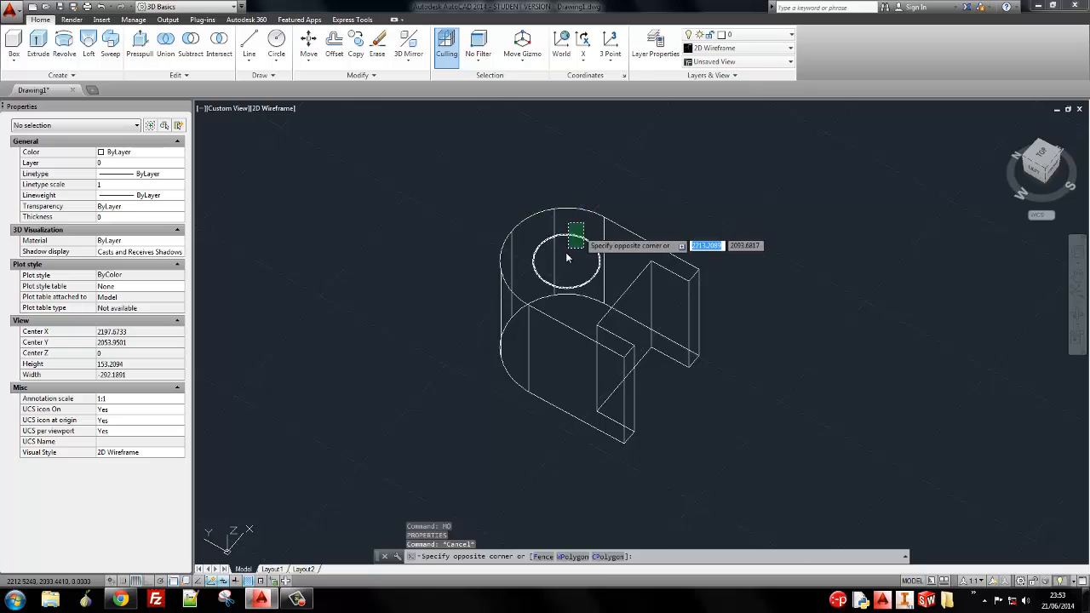
{"action": "key", "text": "Delete"}
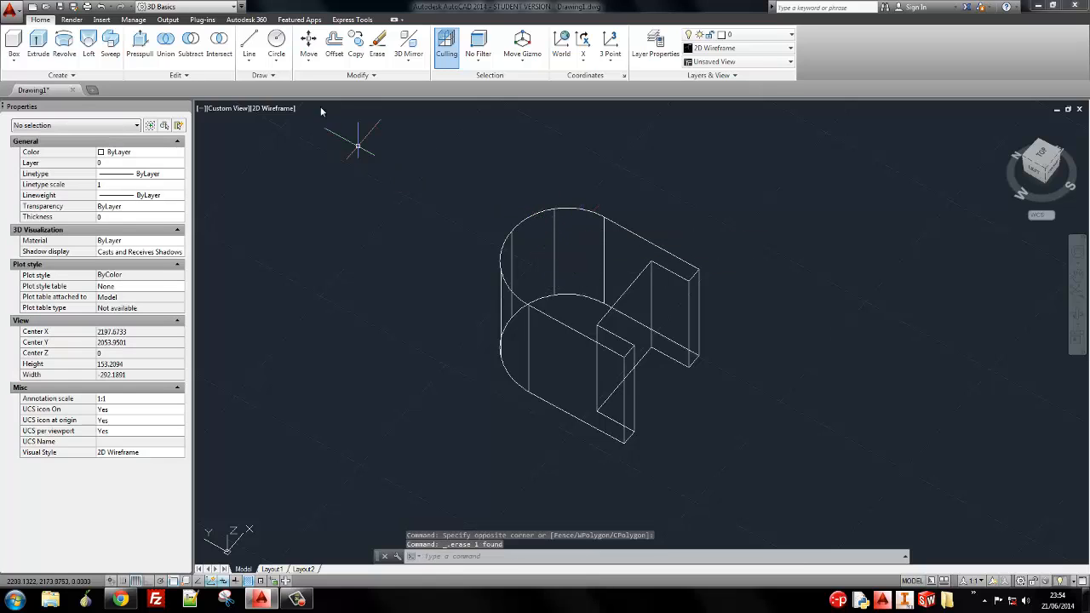
Draw a 22 mm diameter circle on the upper face, centred on the rounded end's arc
{"action": "left_click", "coordinate": [277, 41]}
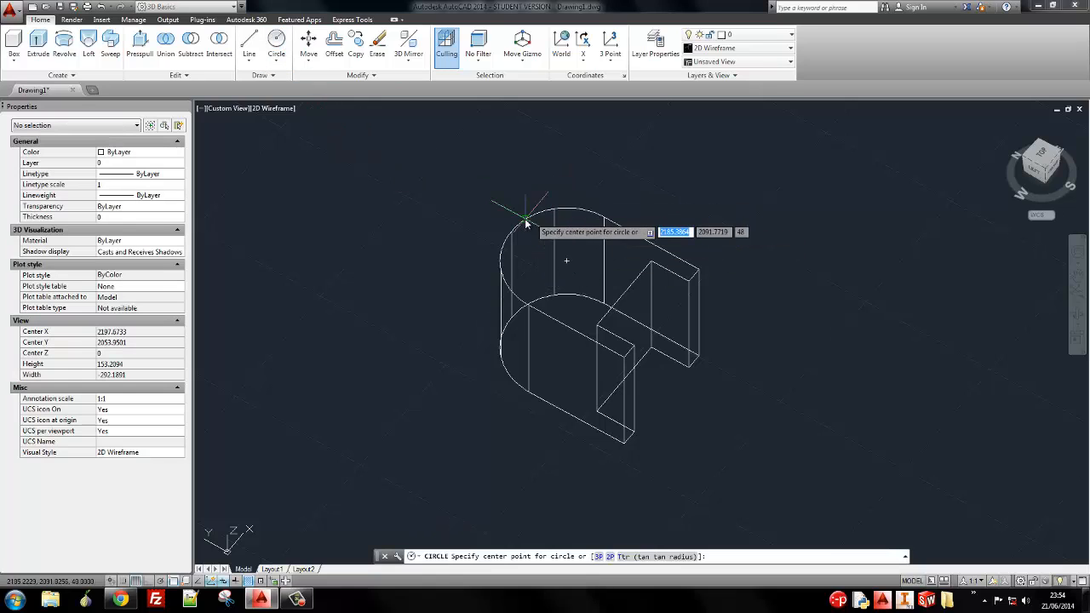
{"action": "right_click", "coordinate": [506, 284], "text": "shift"}
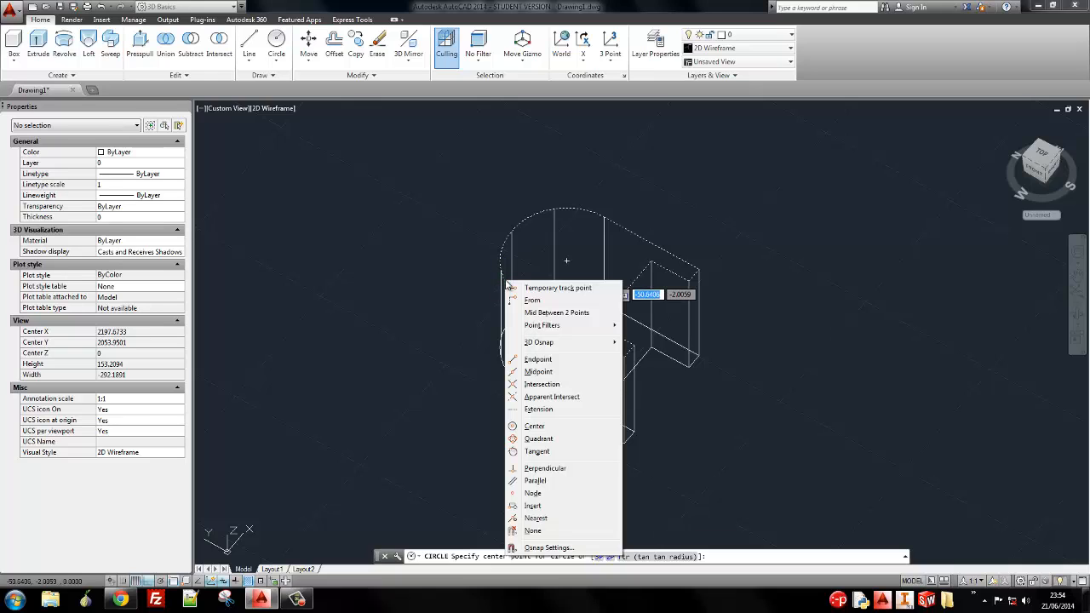
{"action": "left_click", "coordinate": [546, 426]}
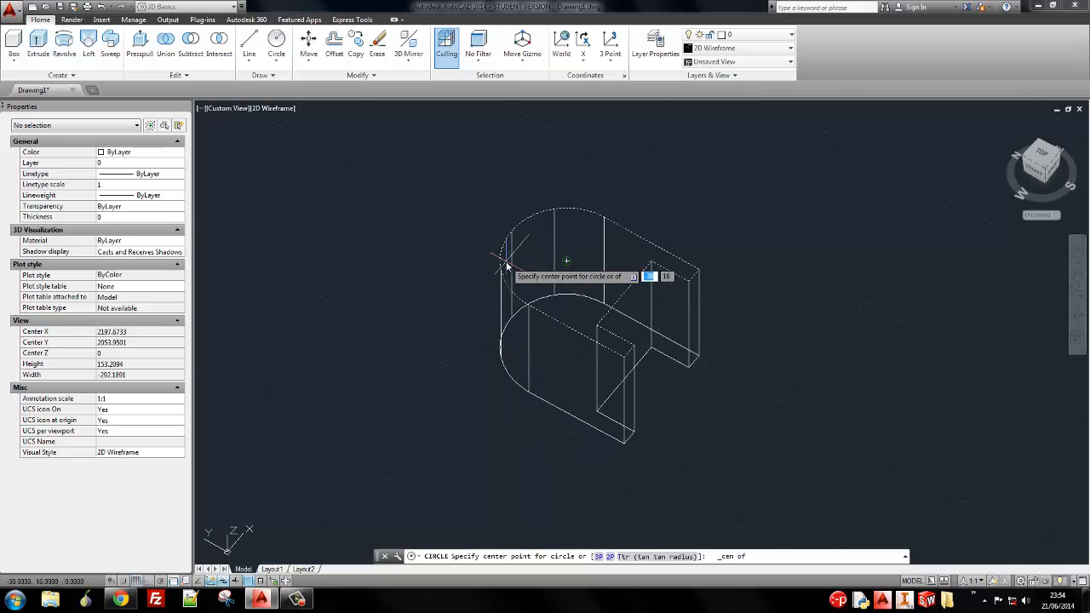
{"action": "left_click", "coordinate": [546, 274]}
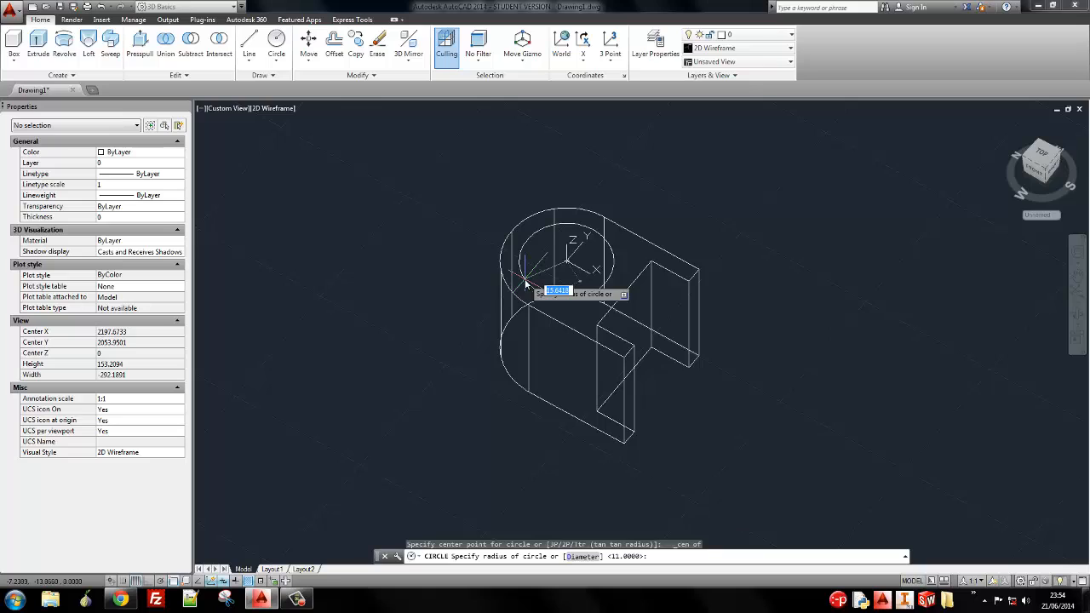
{"action": "type", "text": "d"}
{"action": "key", "text": "Return"}
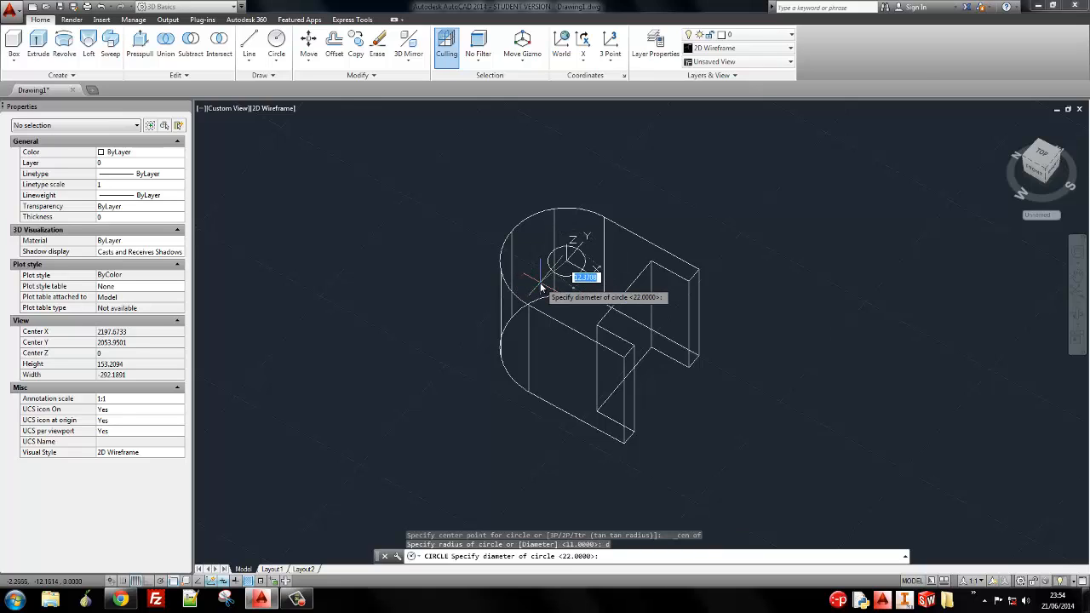
{"action": "type", "text": "22"}
{"action": "key", "text": "Return"}
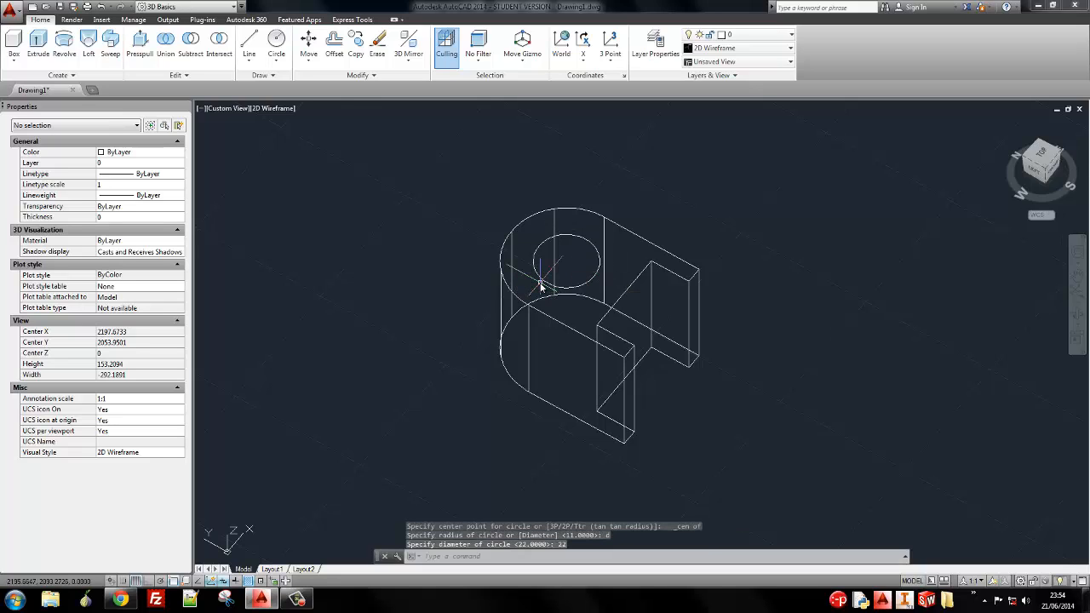
Compare the new circle with the reference drawing in the browser, viewing the block from the top in AutoCAD
{"action": "key", "text": "alt+Tab"}
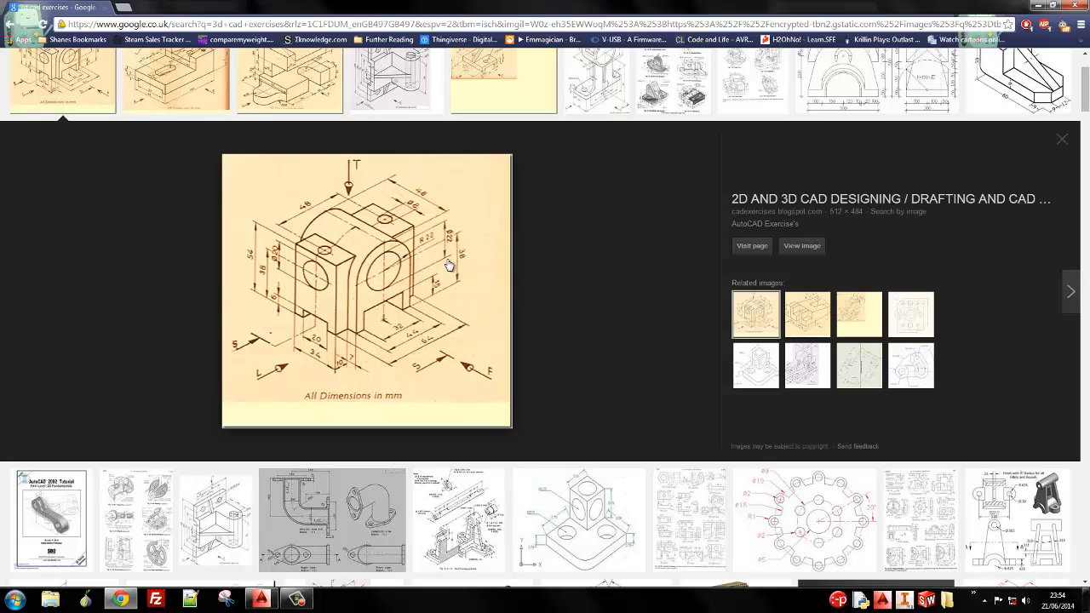
{"action": "key", "text": "alt+Tab"}
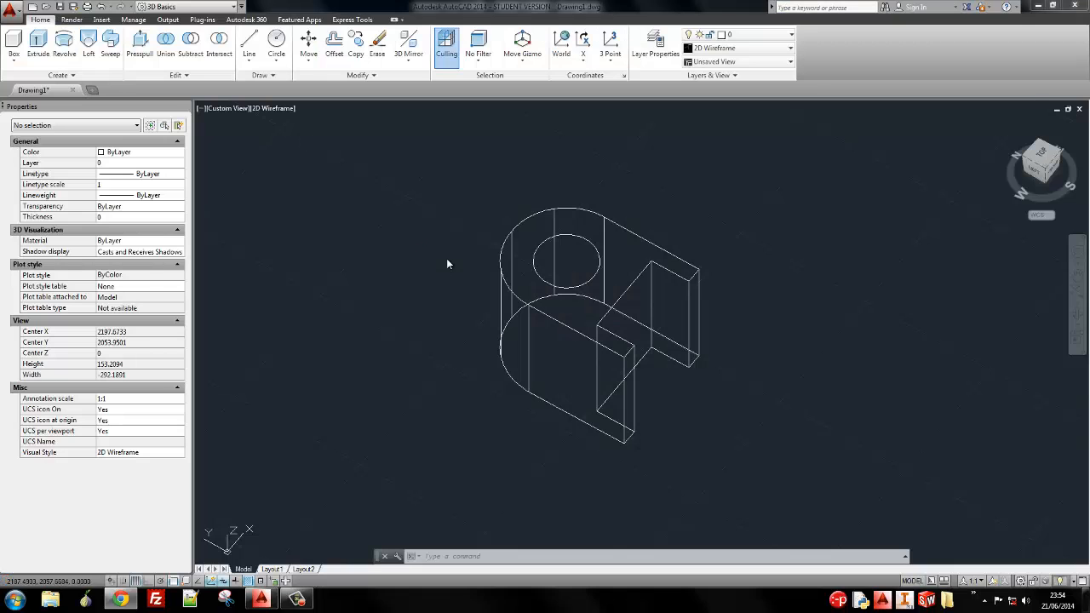
{"action": "left_click", "coordinate": [1043, 157]}
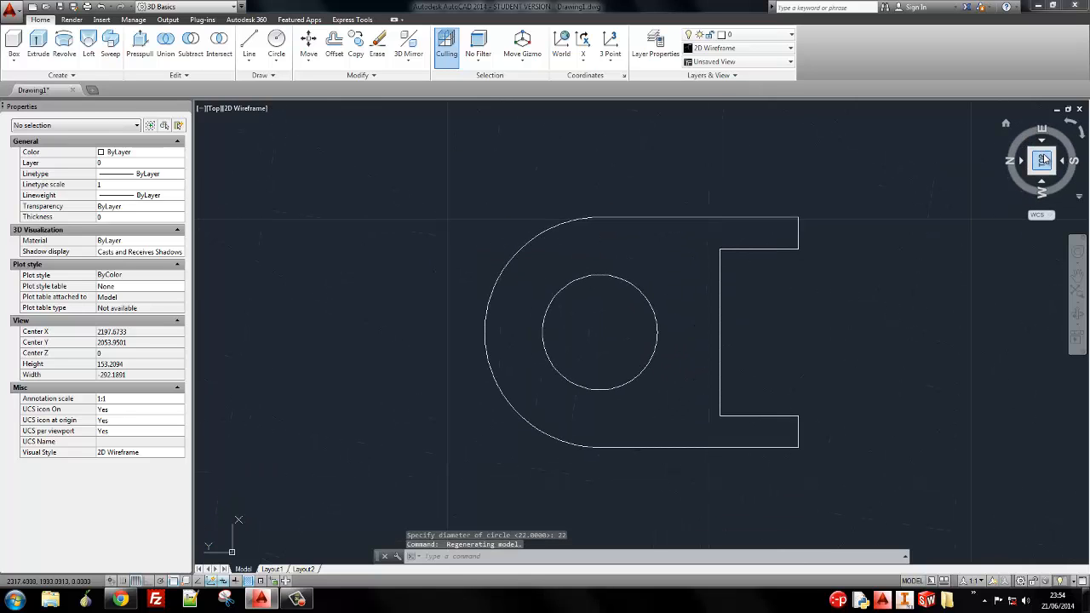
{"action": "key", "text": "alt+Tab"}
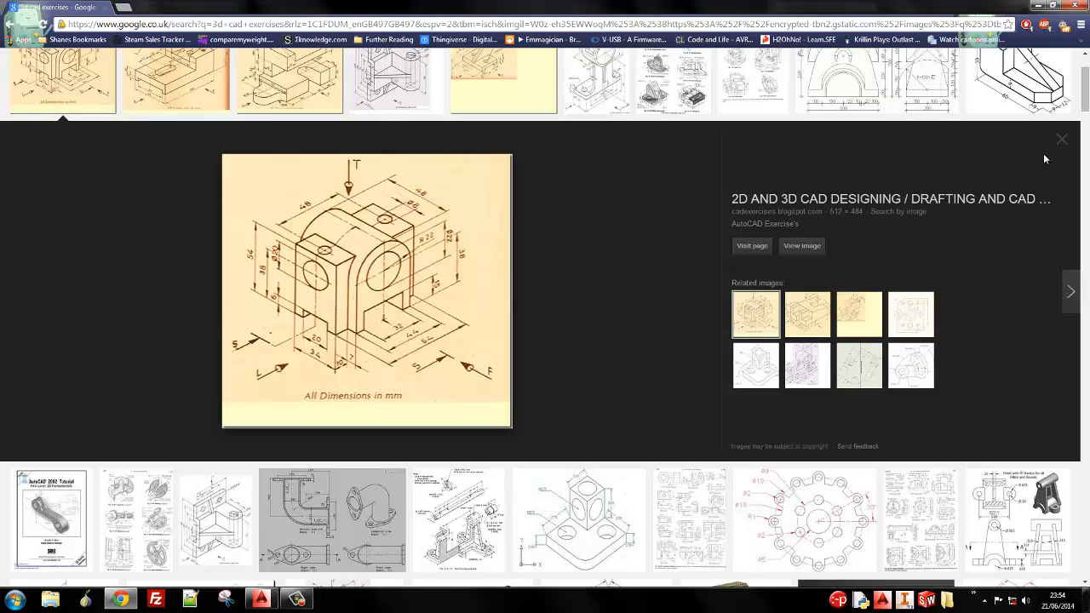
{"action": "key", "text": "alt+Tab"}
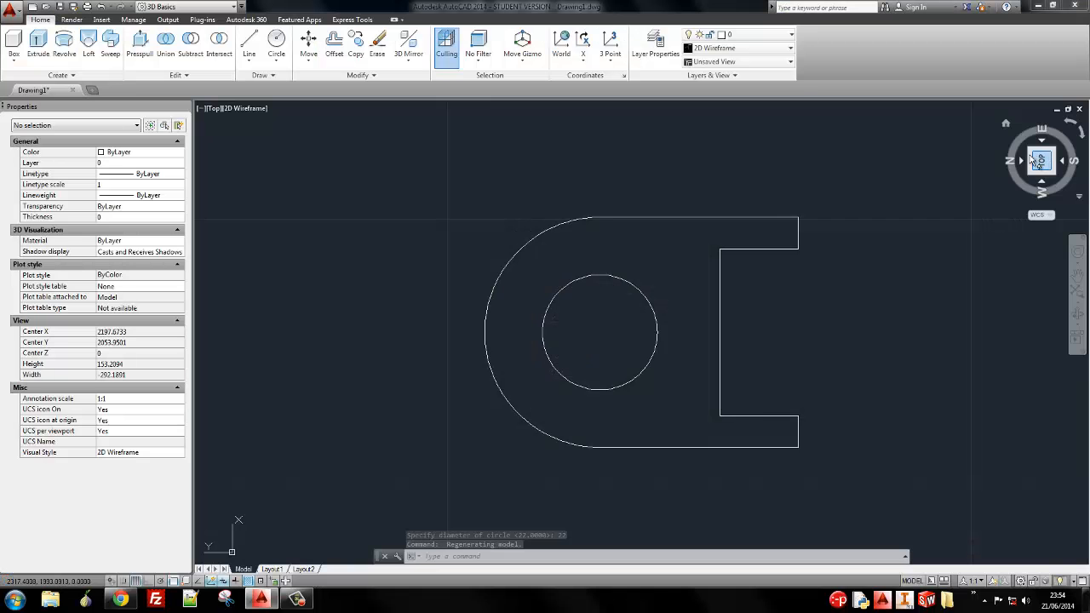
Try to measure from the slotted end's outer corner to the start of the rounded end and recheck the reference drawing
{"action": "type", "text": "di"}
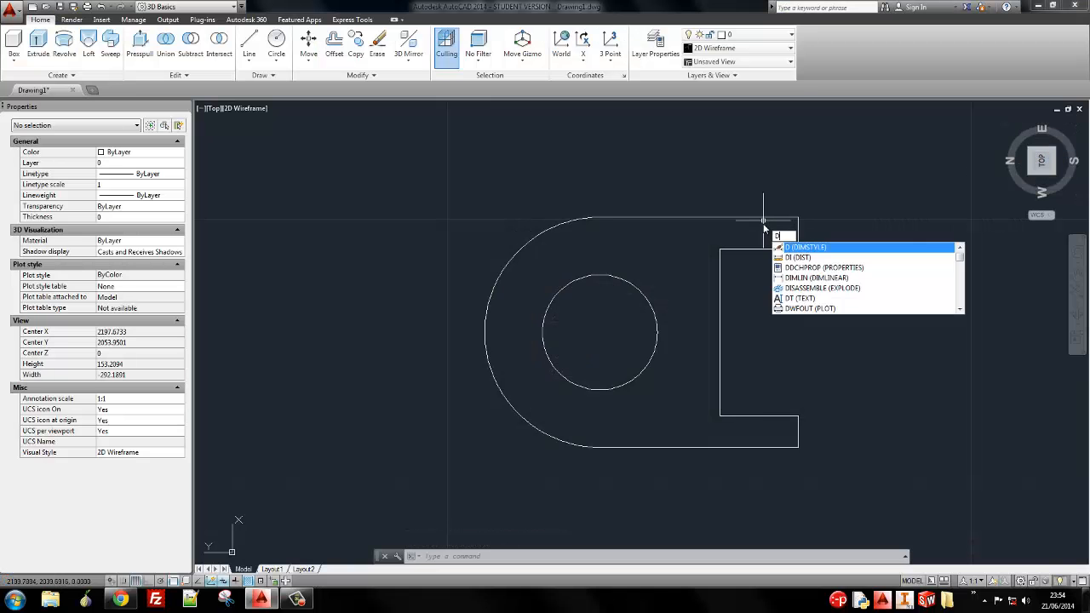
{"action": "key", "text": "Return"}
{"action": "left_click", "coordinate": [800, 221]}
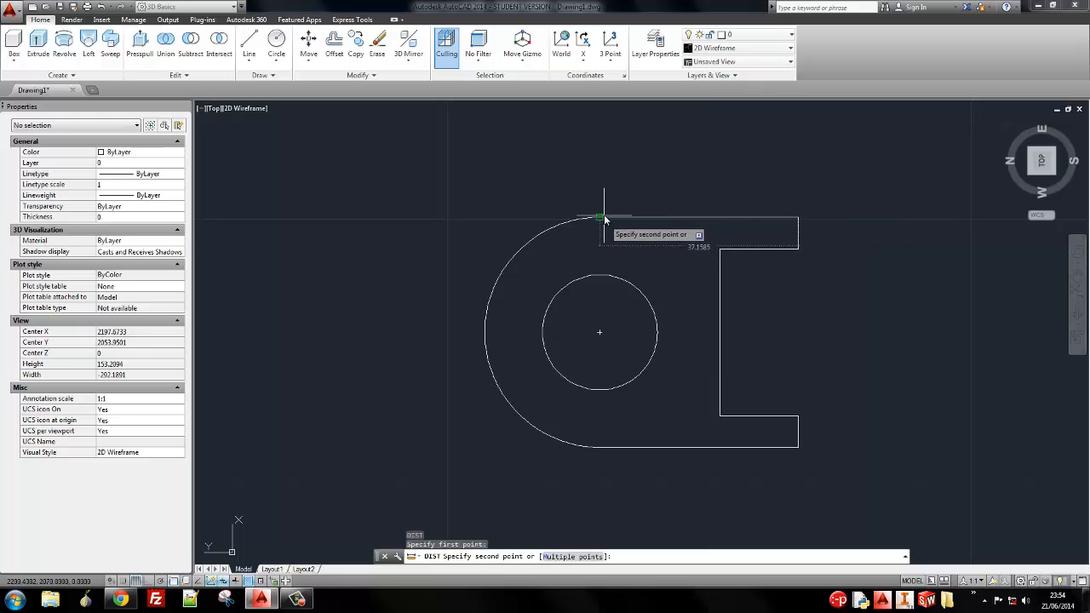
{"action": "key", "text": "alt+Tab"}
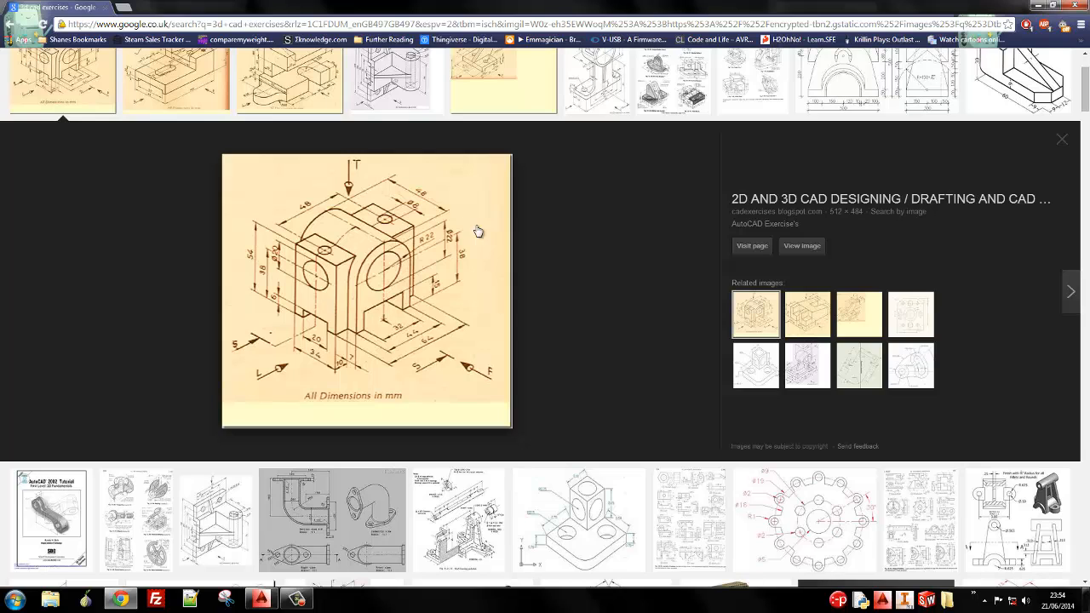
{"action": "key", "text": "alt+Tab"}
{"action": "key", "text": "Escape"}
Measure the circle's diameter between its opposite quadrants
{"action": "type", "text": "d"}
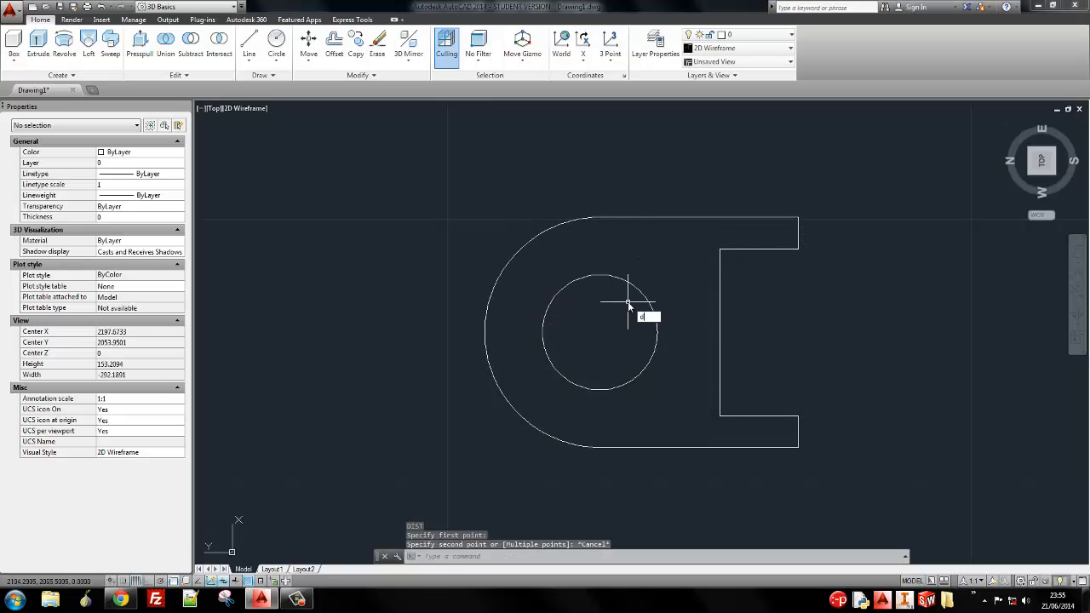
{"action": "type", "text": "i"}
{"action": "key", "text": "Return"}
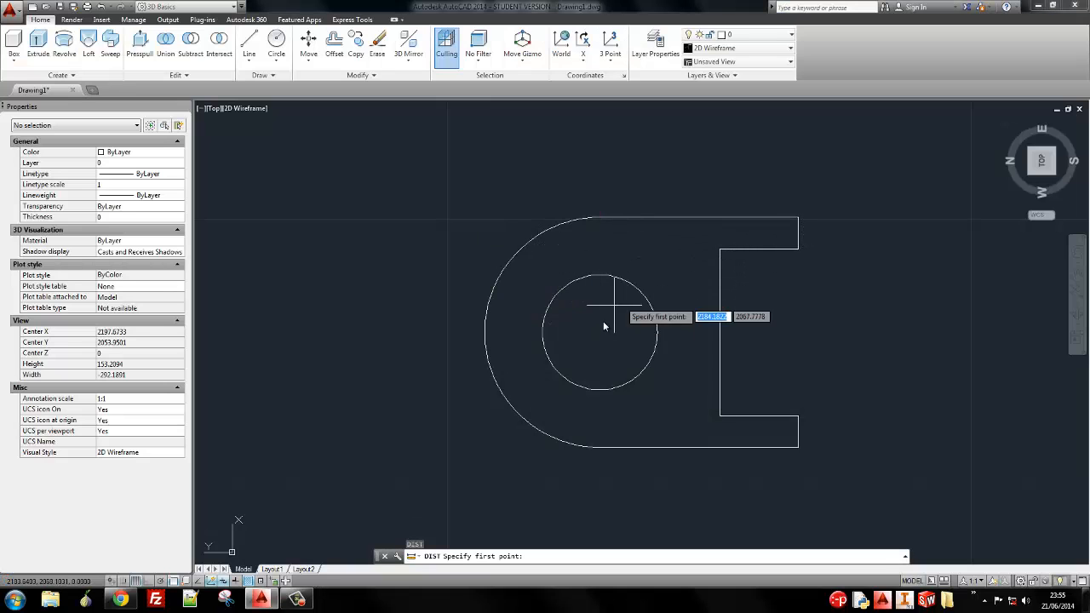
{"action": "left_click", "coordinate": [599, 390]}
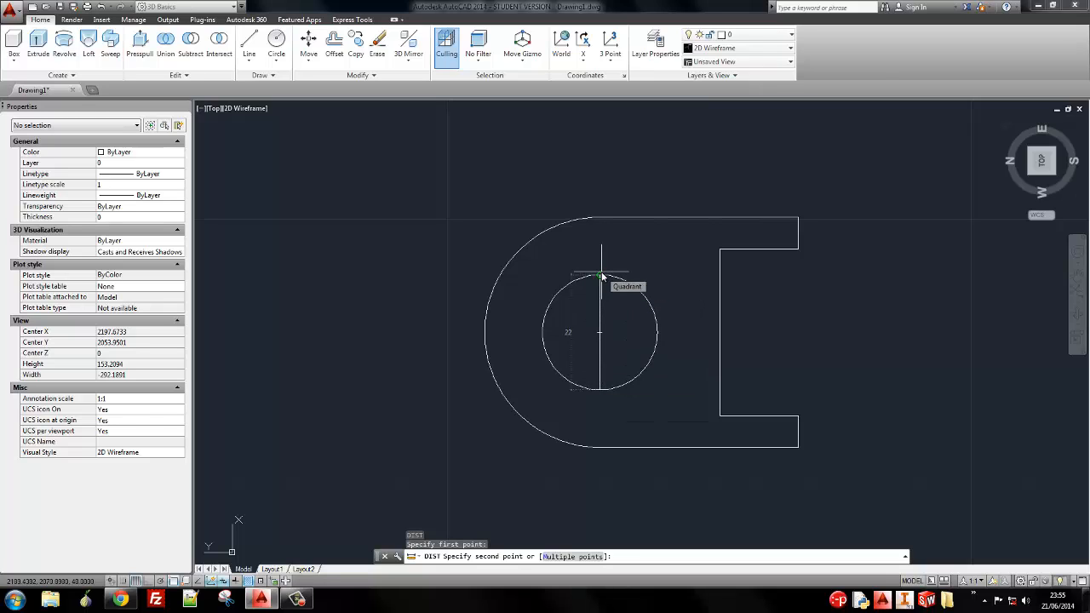
{"action": "key", "text": "Escape"}
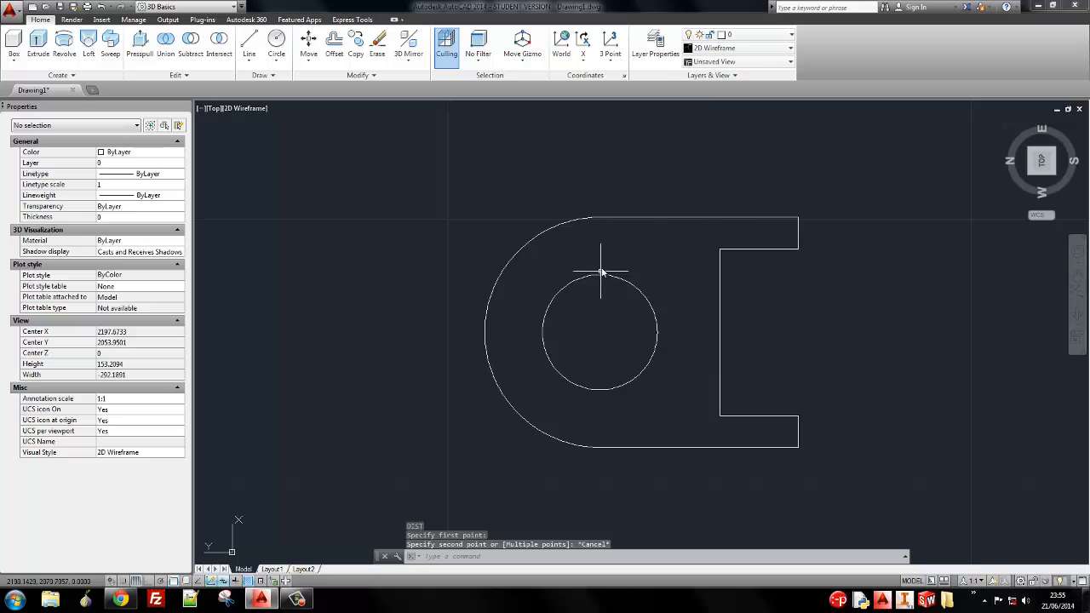
{"action": "left_click", "coordinate": [596, 272]}
{"action": "key", "text": "Escape"}
Recheck the reference drawing and try to measure from the circle's centre to the block's outer edge
{"action": "key", "text": "alt+Tab"}
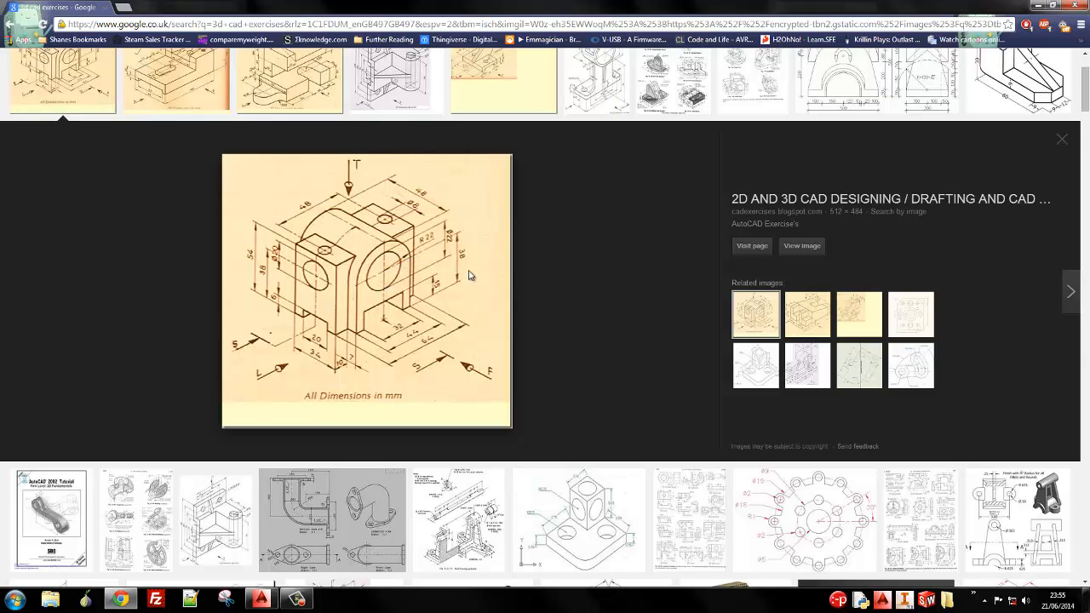
{"action": "key", "text": "alt+Tab"}
{"action": "type", "text": "di"}
{"action": "key", "text": "Return"}
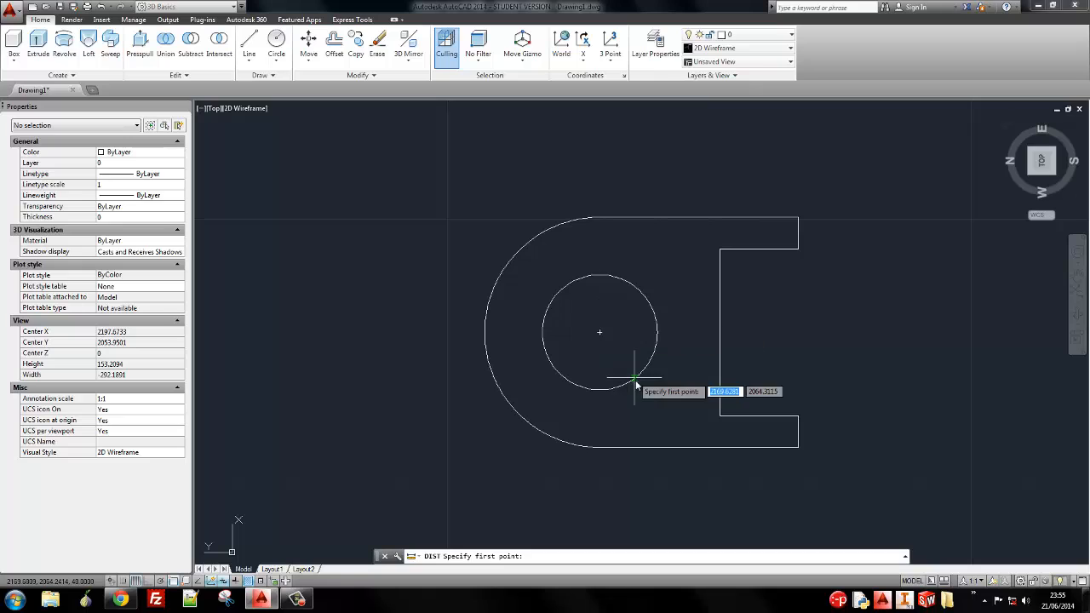
{"action": "left_click", "coordinate": [600, 332]}
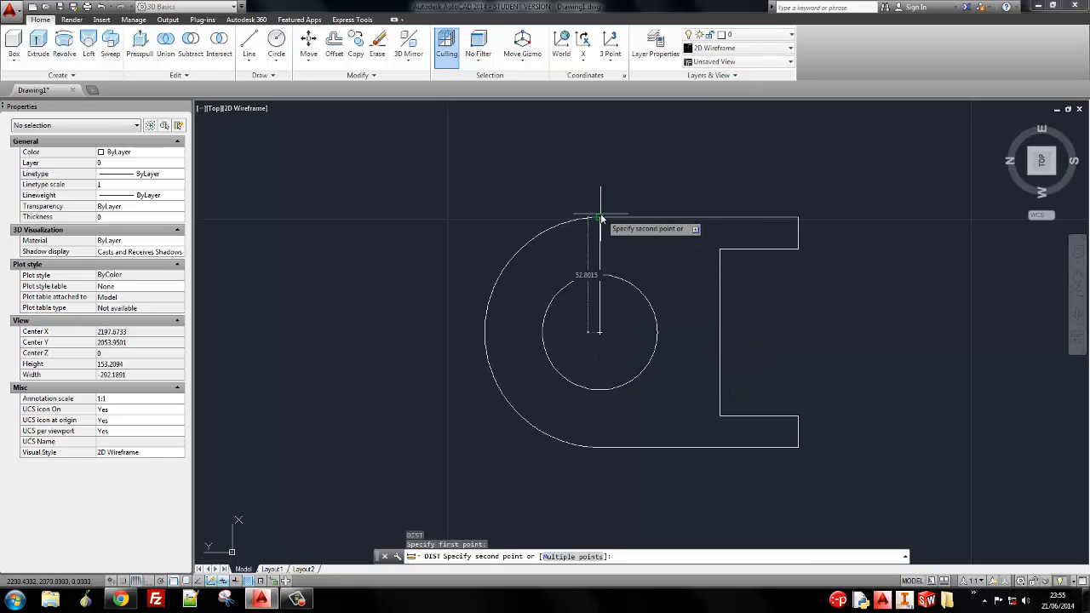
{"action": "middle_click_drag", "start_coordinate": [639, 275], "coordinate": [626, 179], "text": "shift"}
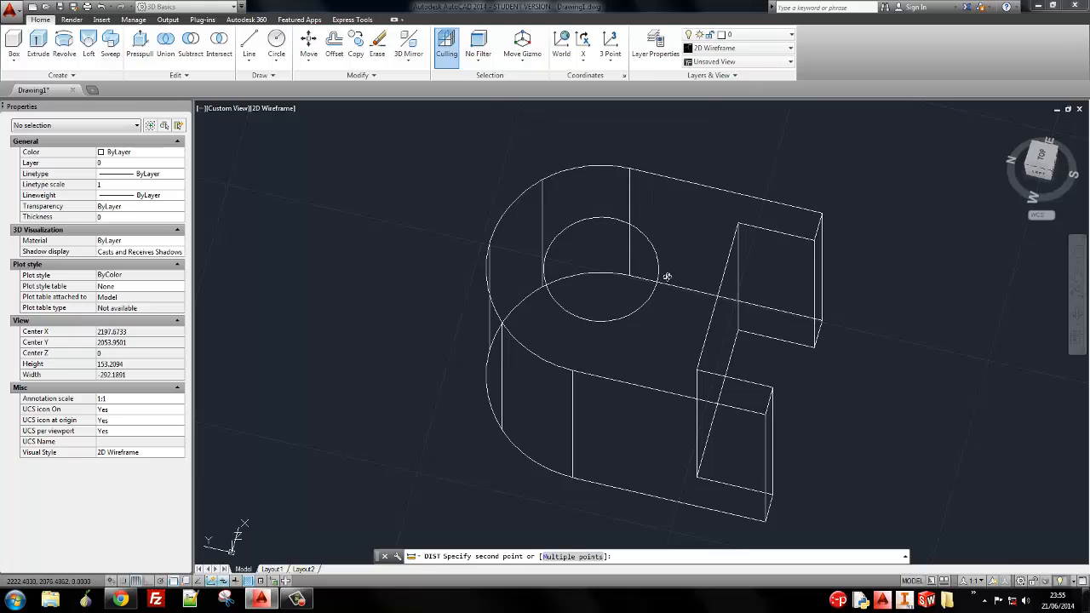
{"action": "key", "text": "Escape"}
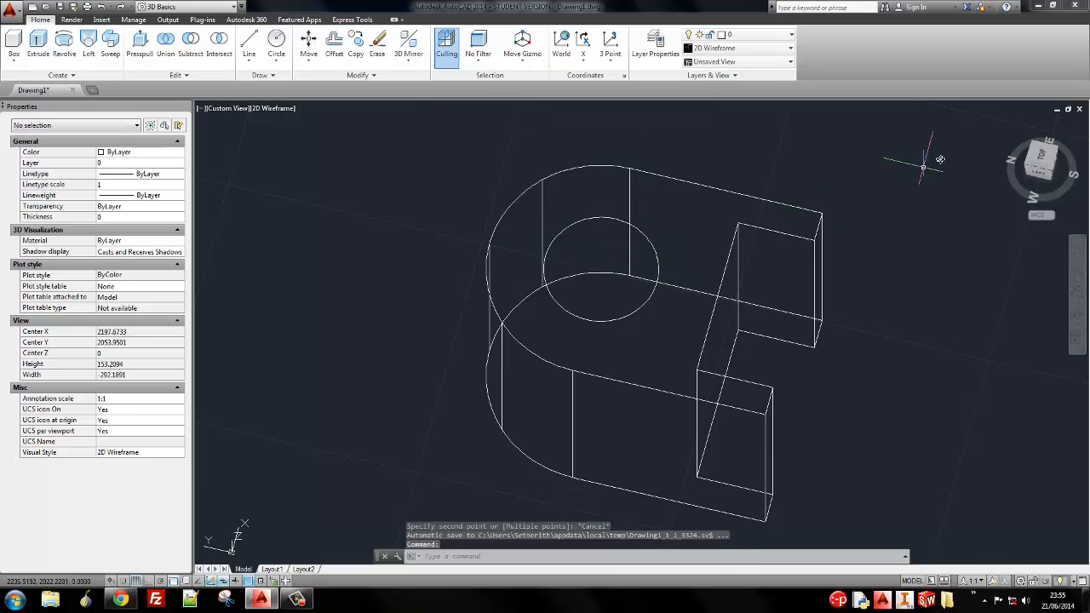
Show the block in a 3D view, consult the reference drawing again and close the Properties palette
{"action": "left_click", "coordinate": [1040, 157]}
{"action": "middle_click_drag", "start_coordinate": [621, 256], "coordinate": [689, 213], "text": "shift"}
{"action": "key", "text": "alt+Tab"}
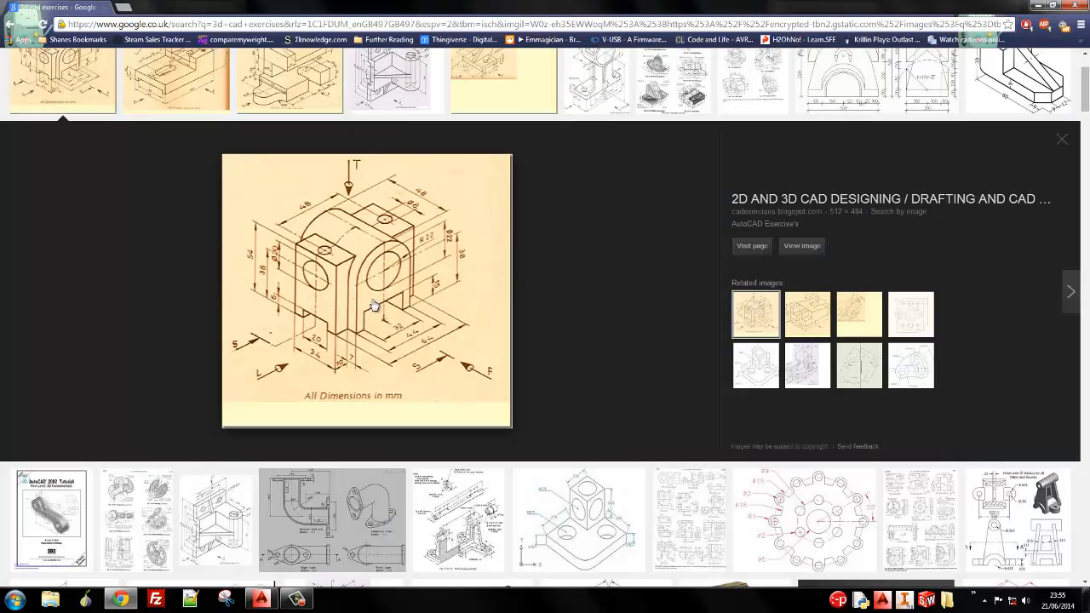
{"action": "key", "text": "alt+Tab"}
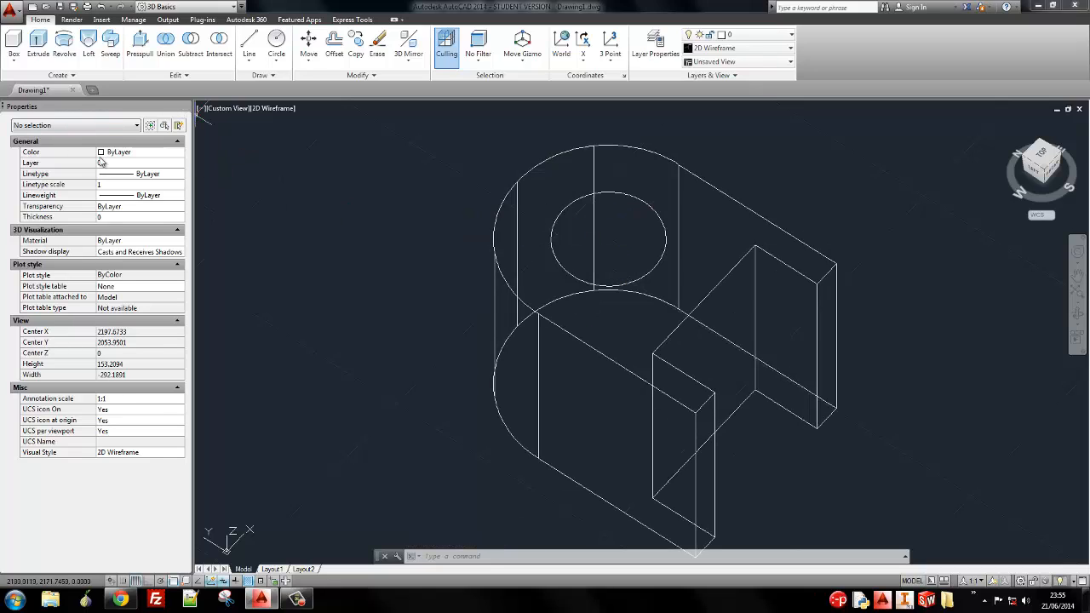
{"action": "left_click", "coordinate": [185, 108]}
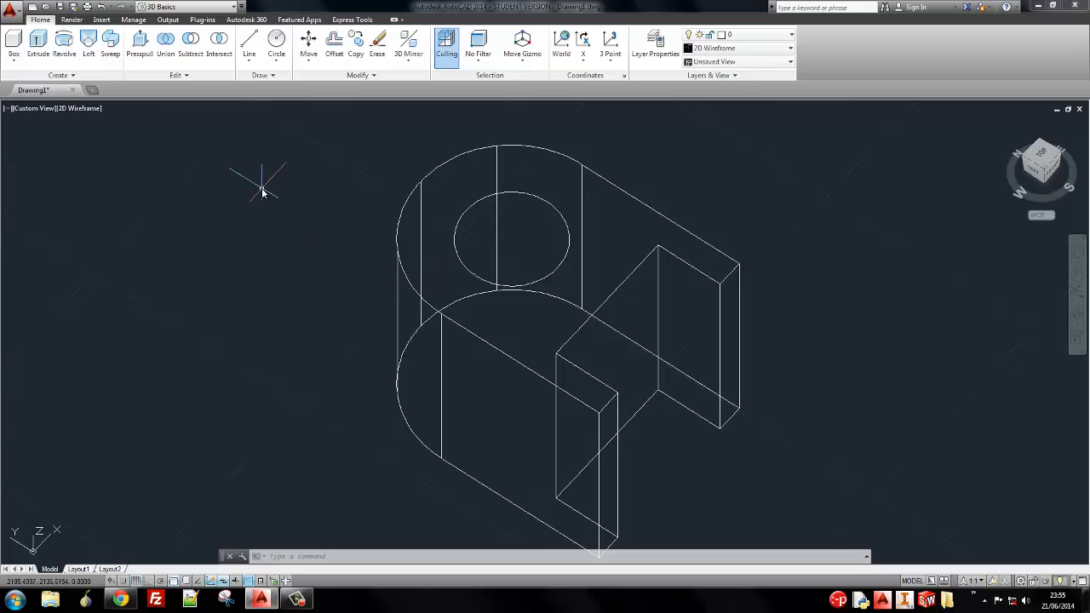
Extrude the circle on the upper face down through the block with a height of -48
{"action": "left_click", "coordinate": [38, 42]}
{"action": "left_click", "coordinate": [523, 182]}
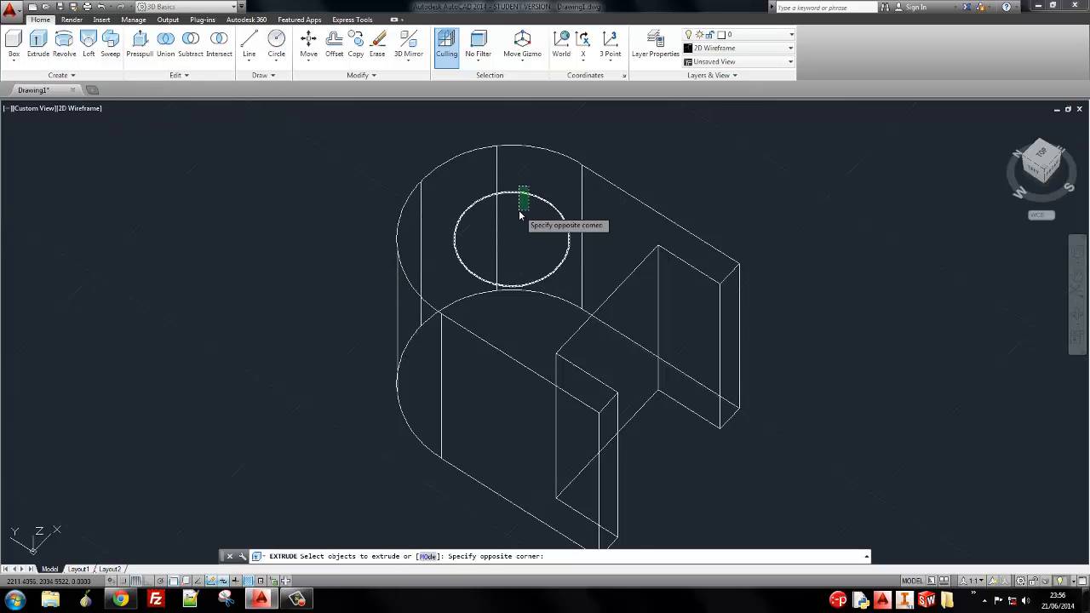
{"action": "left_click", "coordinate": [525, 237]}
{"action": "key", "text": "Return"}
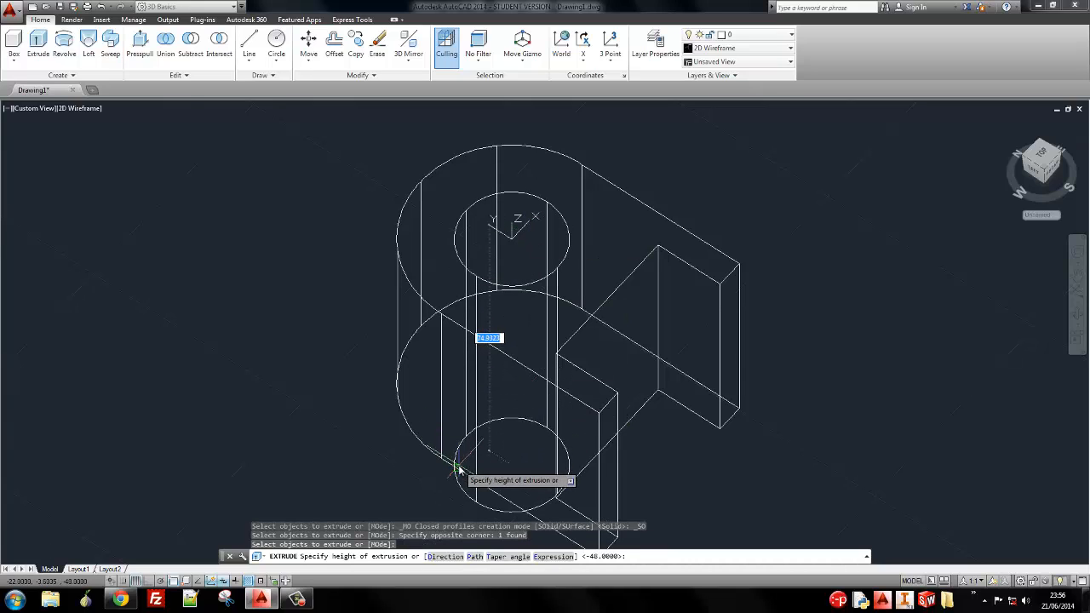
{"action": "key", "text": "Return"}
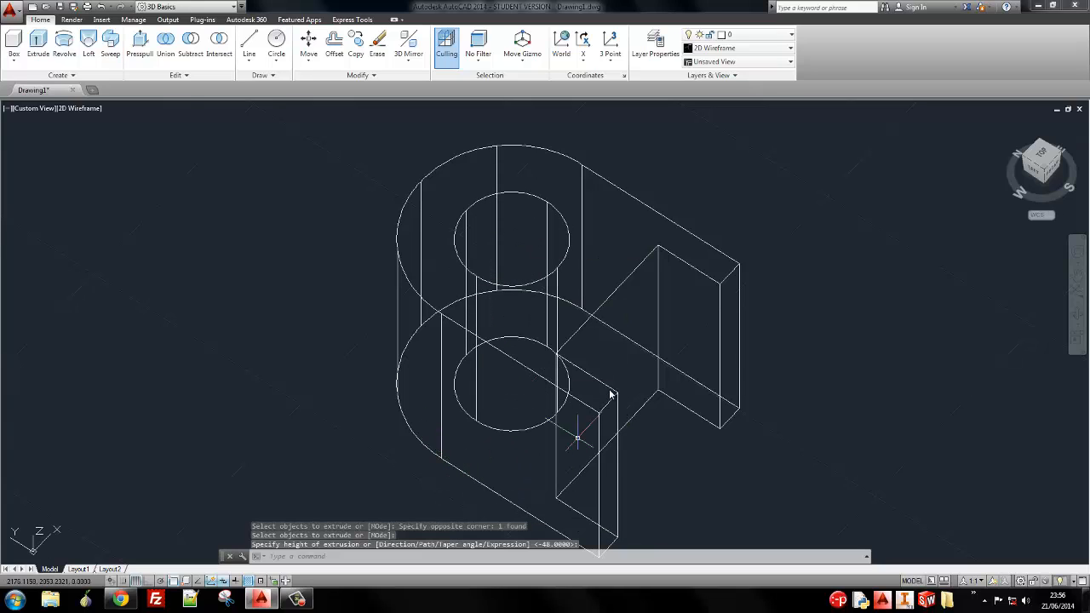
Subtract the extruded cylinder from the block to cut the through hole in its rounded end
{"action": "left_click", "coordinate": [189, 49]}
{"action": "left_click", "coordinate": [438, 171]}
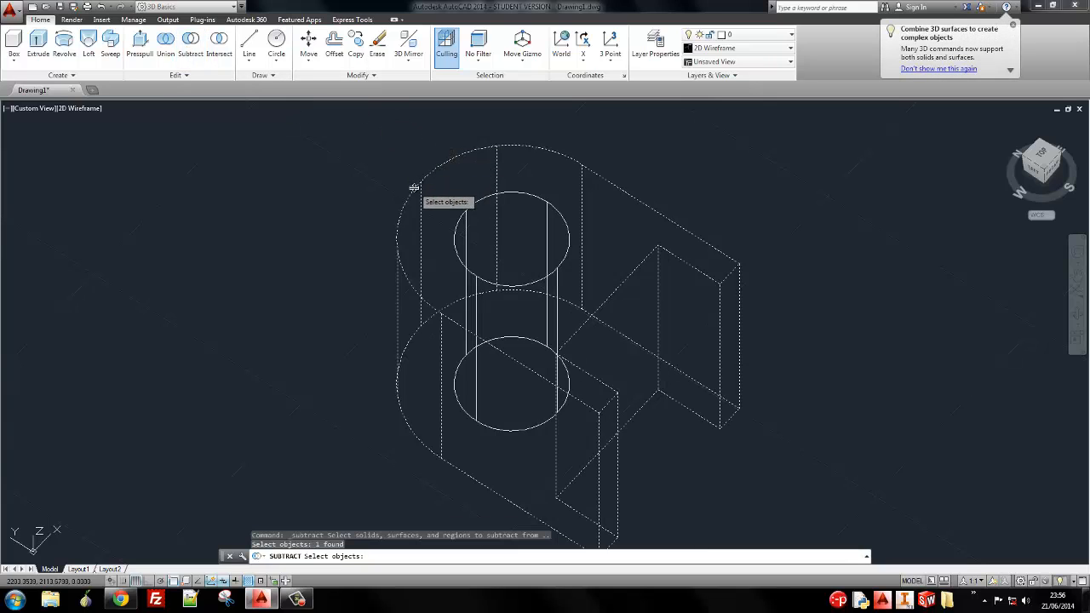
{"action": "key", "text": "Return"}
{"action": "left_click", "coordinate": [495, 215]}
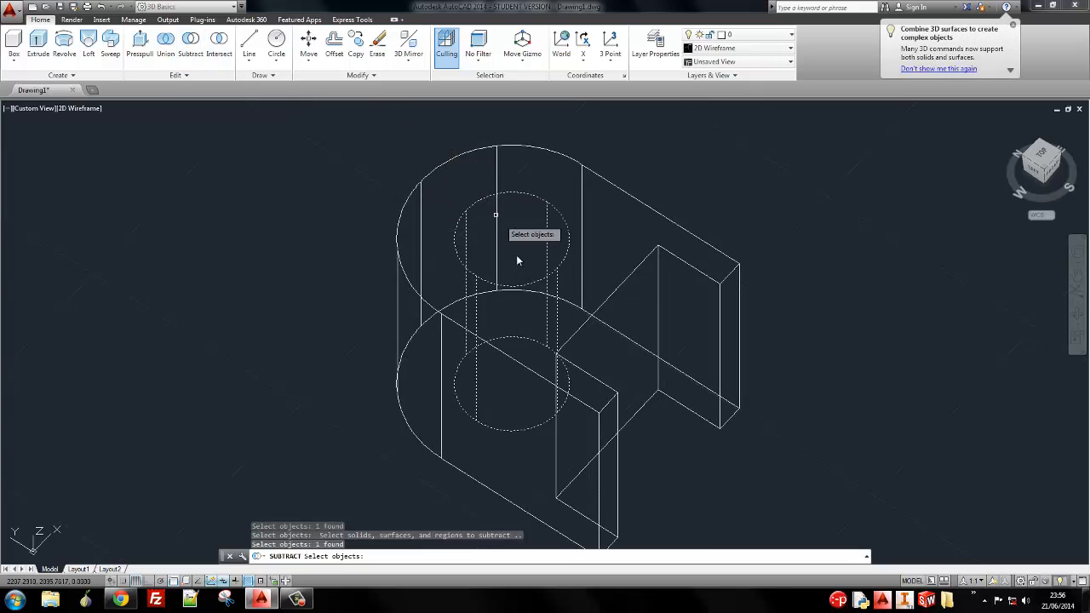
{"action": "key", "text": "Return"}
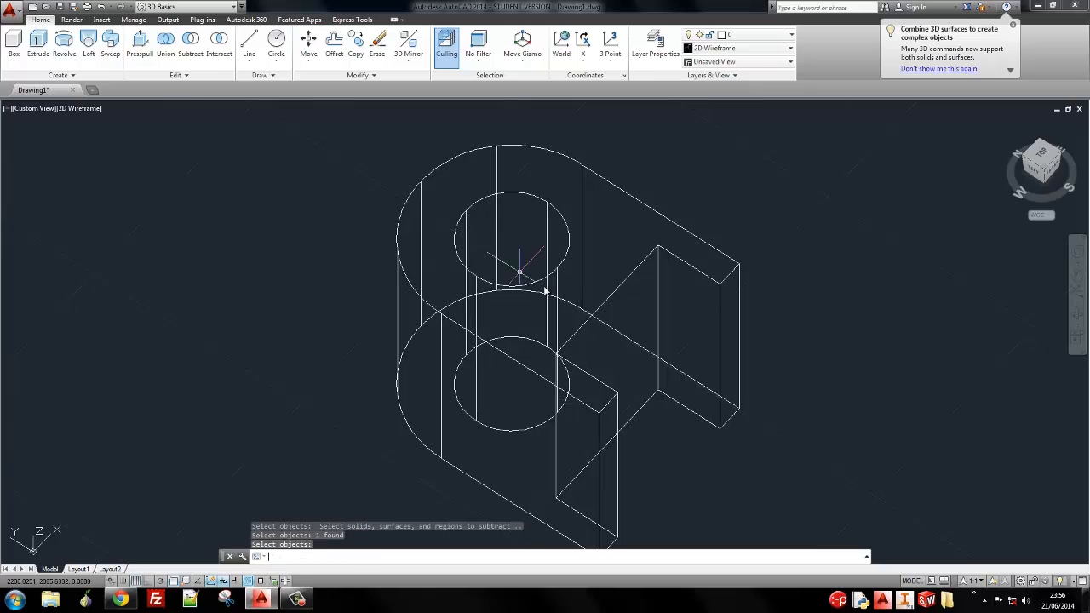
Inspect the cut hole in the Conceptual visual style from another angle and return to 2D Wireframe
{"action": "left_click", "coordinate": [79, 109]}
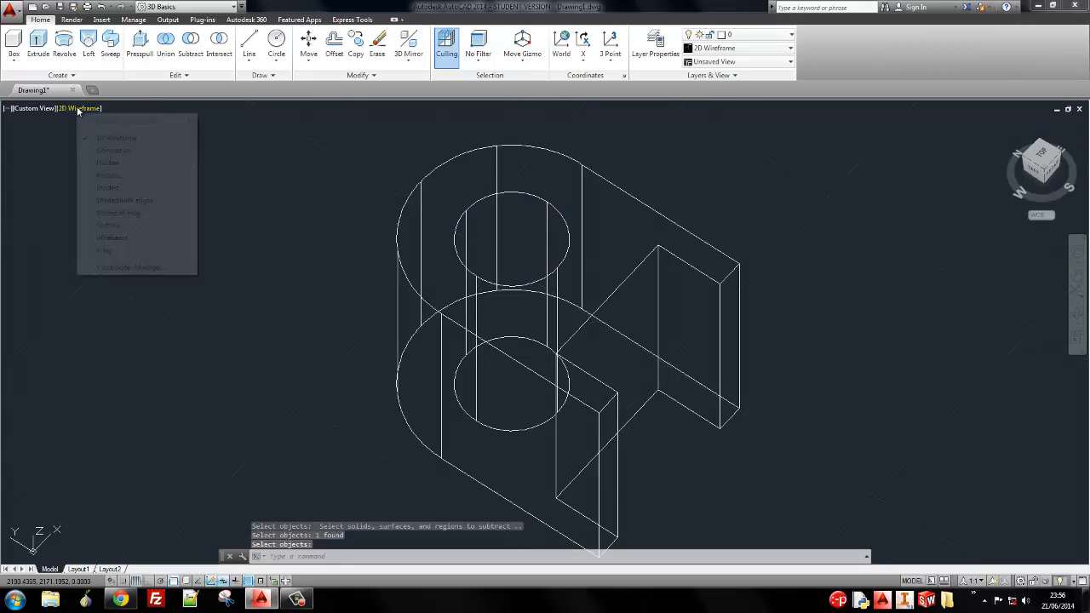
{"action": "left_click", "coordinate": [114, 151]}
{"action": "middle_click_drag", "start_coordinate": [560, 238], "coordinate": [604, 285], "text": "shift"}
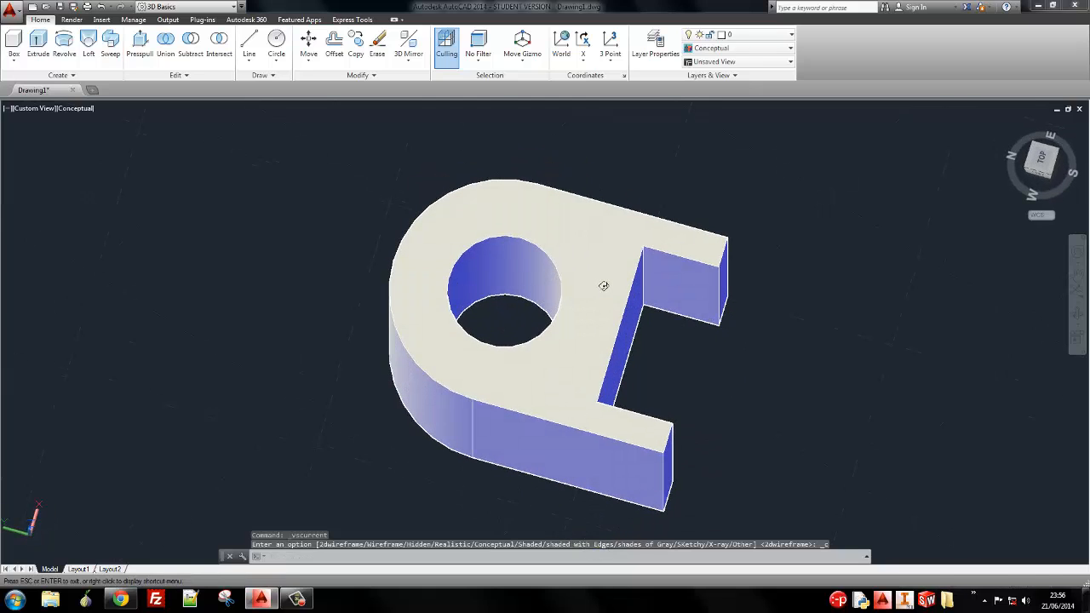
{"action": "left_click", "coordinate": [76, 108]}
{"action": "left_click", "coordinate": [104, 139]}
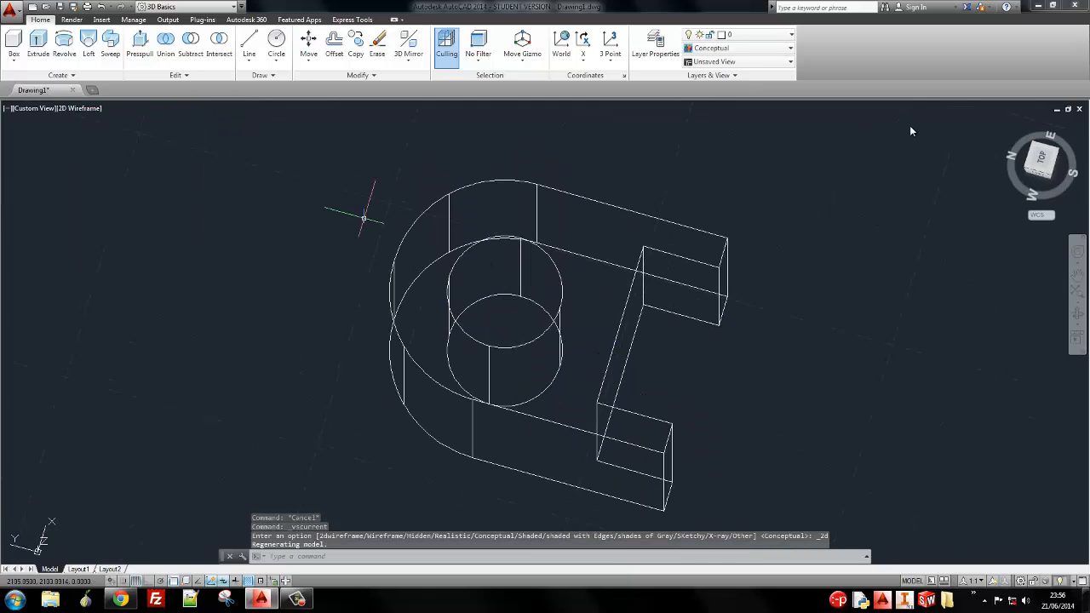
Examine the block in the Top and NW Isometric views and consult the reference drawing in the browser
{"action": "left_click", "coordinate": [1046, 160]}
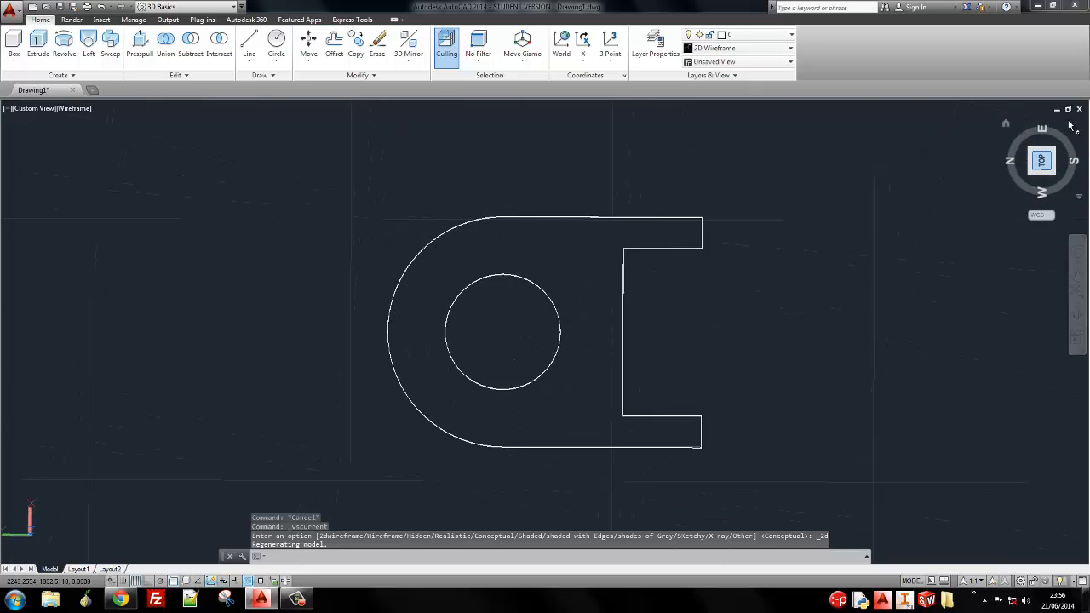
{"action": "left_click", "coordinate": [1071, 127]}
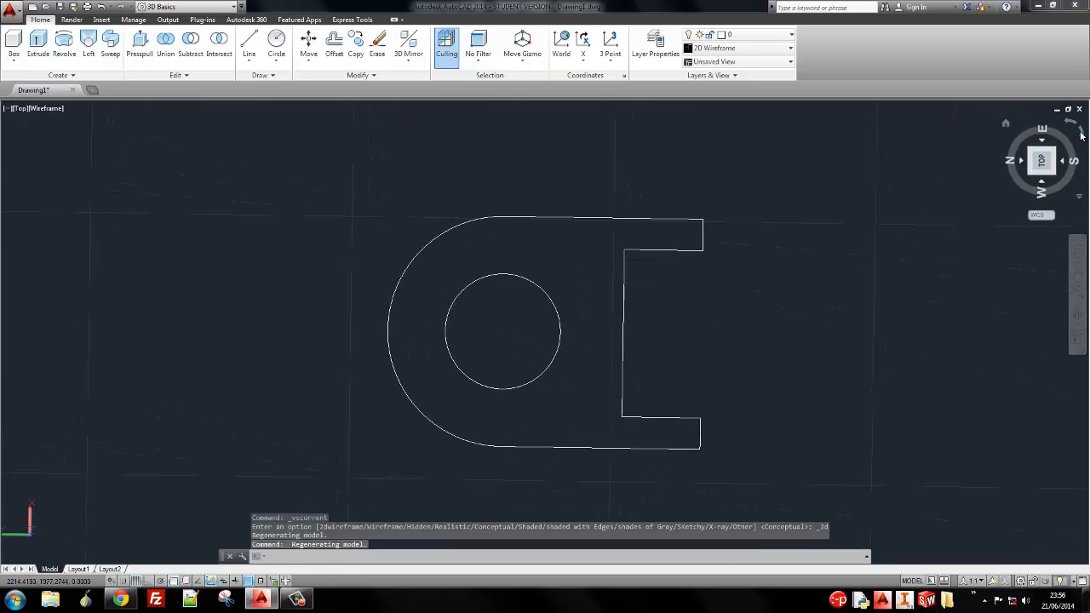
{"action": "left_click", "coordinate": [1031, 151]}
{"action": "key", "text": "alt+Tab"}
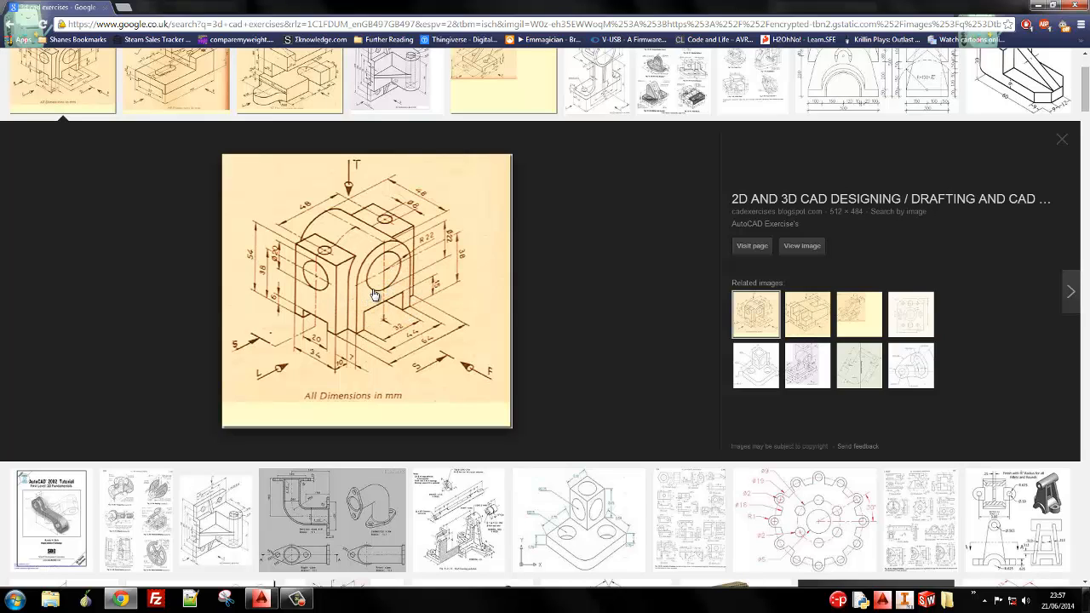
{"action": "key", "text": "alt+Tab"}
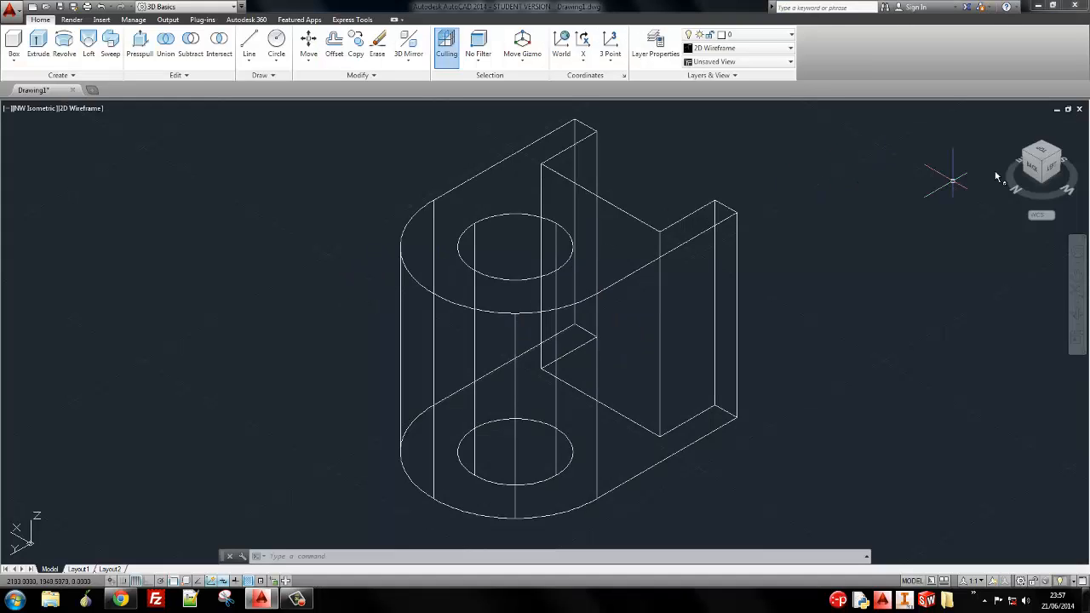
Show the block in the Left view, rotated a quarter turn and zoomed out, restoring the previous view after a stray rotation
{"action": "left_click", "coordinate": [1046, 155]}
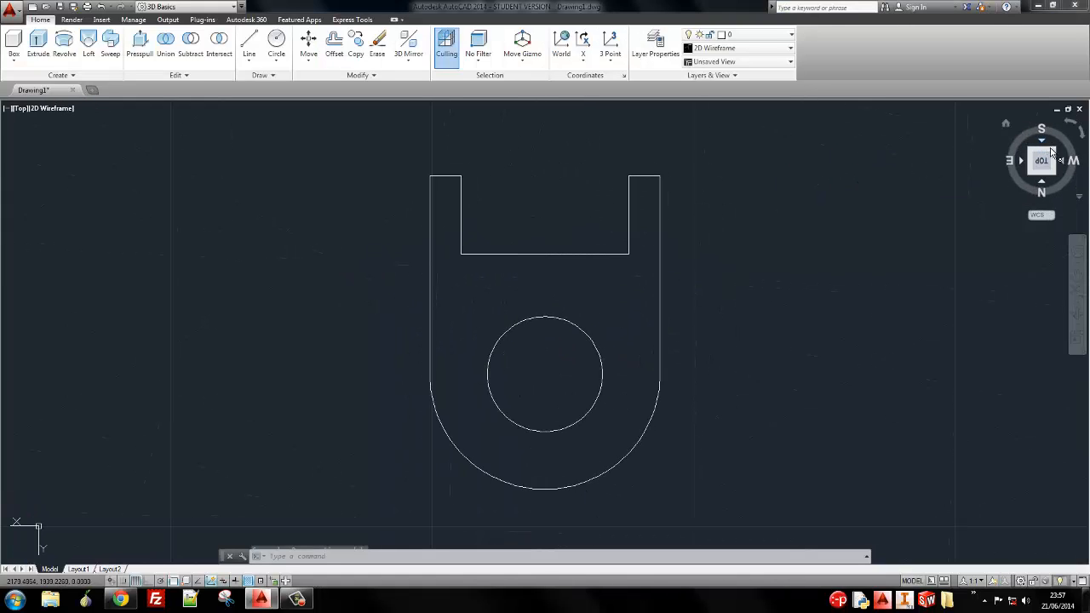
{"action": "left_click", "coordinate": [1069, 163]}
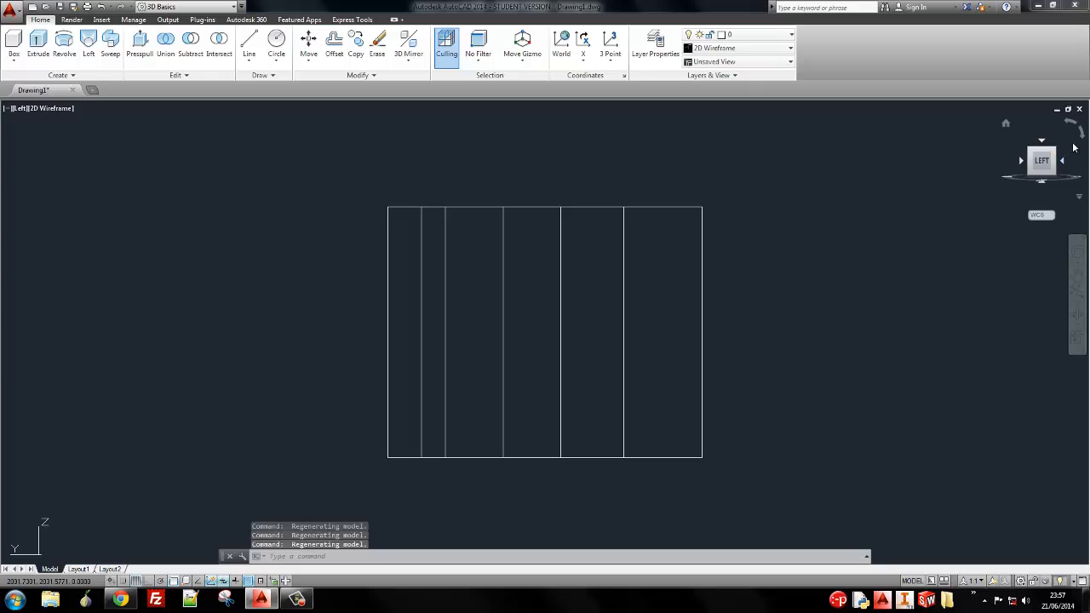
{"action": "left_click", "coordinate": [1080, 132]}
{"action": "scroll", "coordinate": [798, 224], "scroll_direction": "down", "scroll_amount": 4}
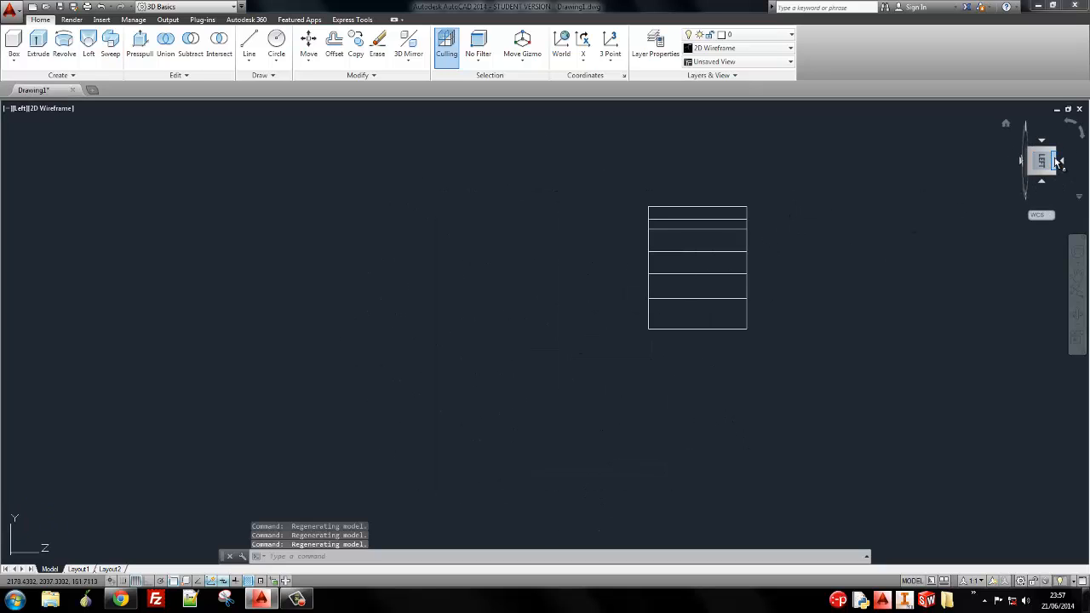
{"action": "left_click_drag", "start_coordinate": [1058, 162], "coordinate": [1056, 162]}
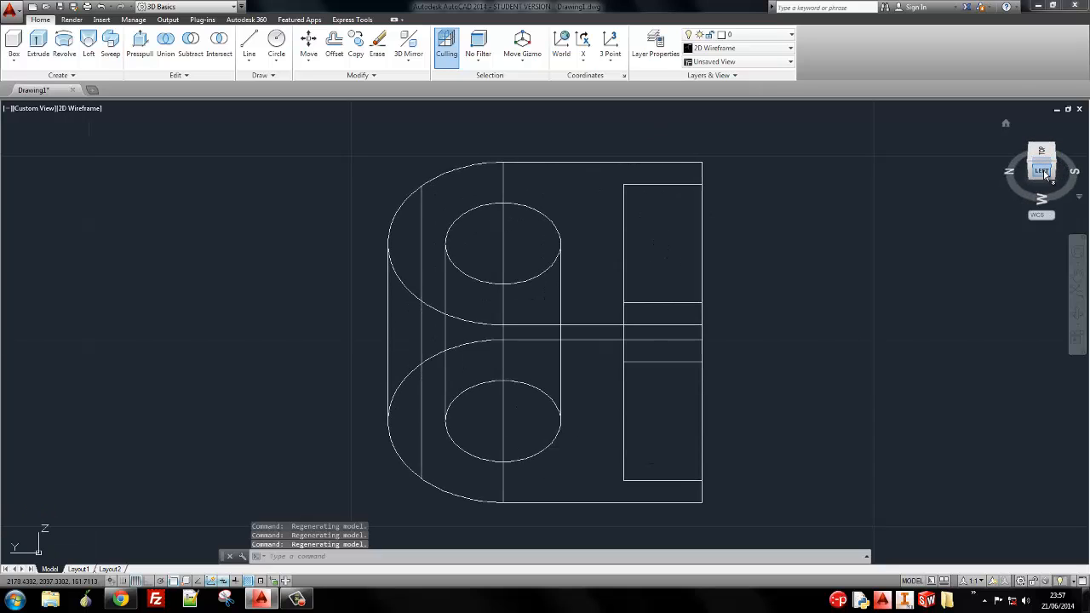
{"action": "type", "text": "z"}
{"action": "key", "text": "Return"}
{"action": "type", "text": "p"}
{"action": "key", "text": "Return"}
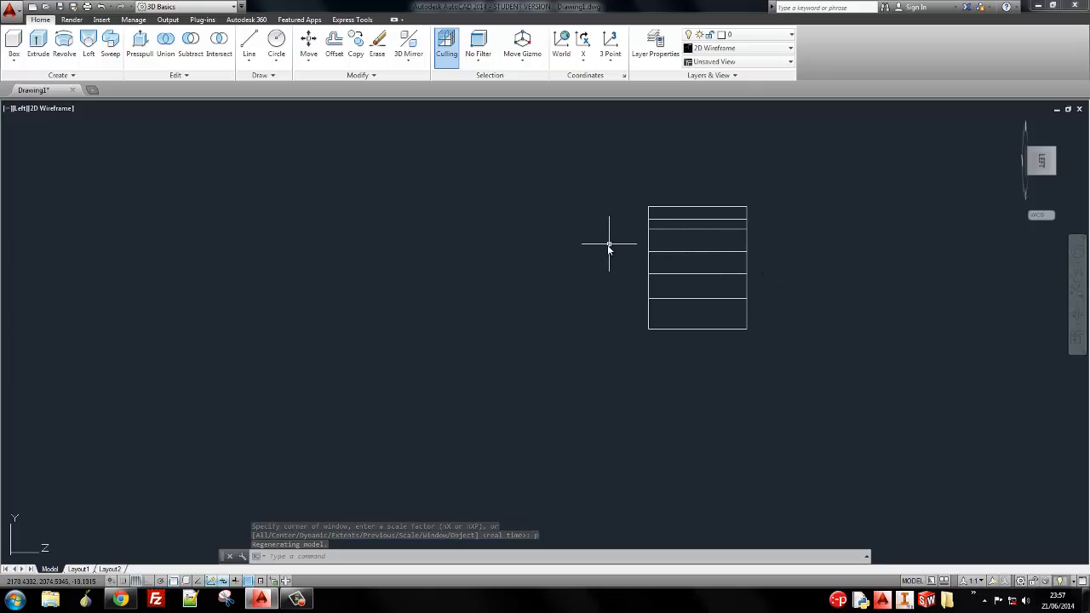
Sketch a three-line arrow beside the block, pointing at its nearest vertical edge
{"action": "type", "text": "l"}
{"action": "key", "text": "Return"}
{"action": "left_click", "coordinate": [857, 263]}
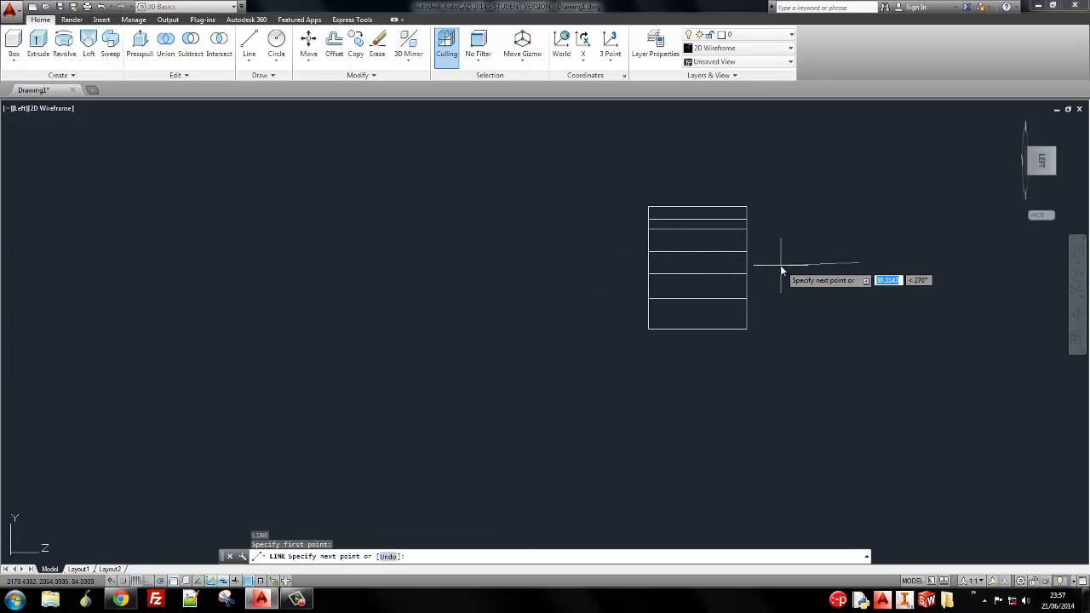
{"action": "left_click", "coordinate": [780, 265]}
{"action": "key", "text": "Return"}
{"action": "key", "text": "Return"}
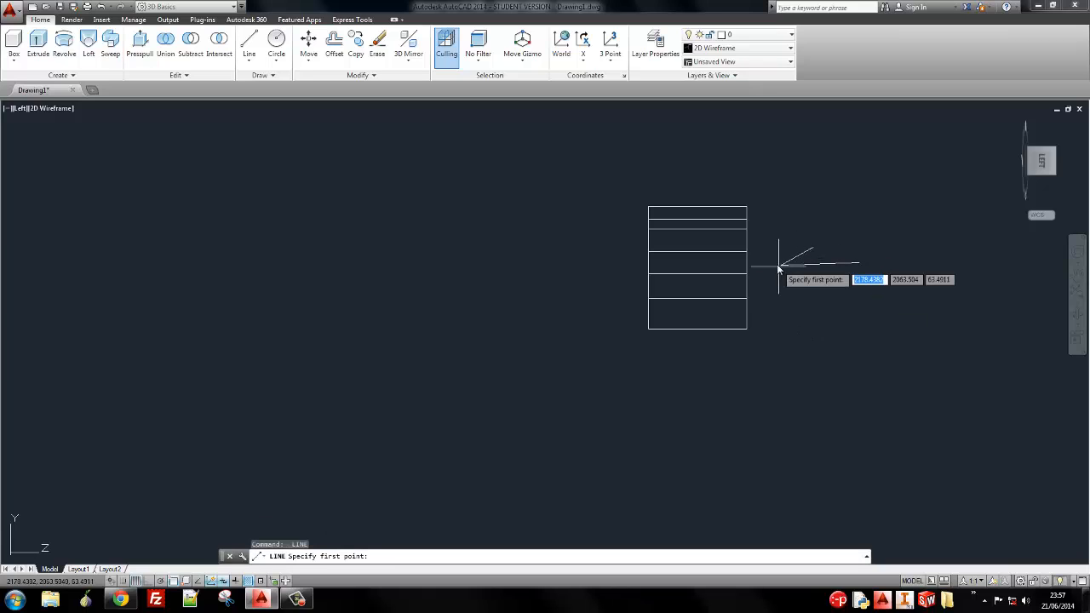
{"action": "left_click", "coordinate": [786, 264]}
{"action": "key", "text": "Return"}
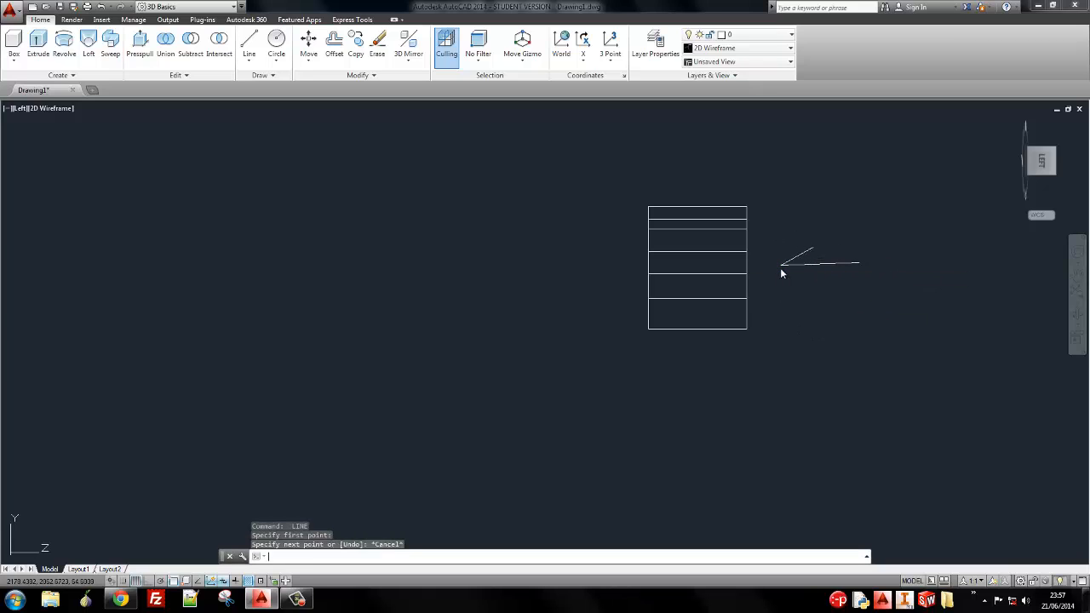
{"action": "key", "text": "Return"}
{"action": "left_click", "coordinate": [782, 265]}
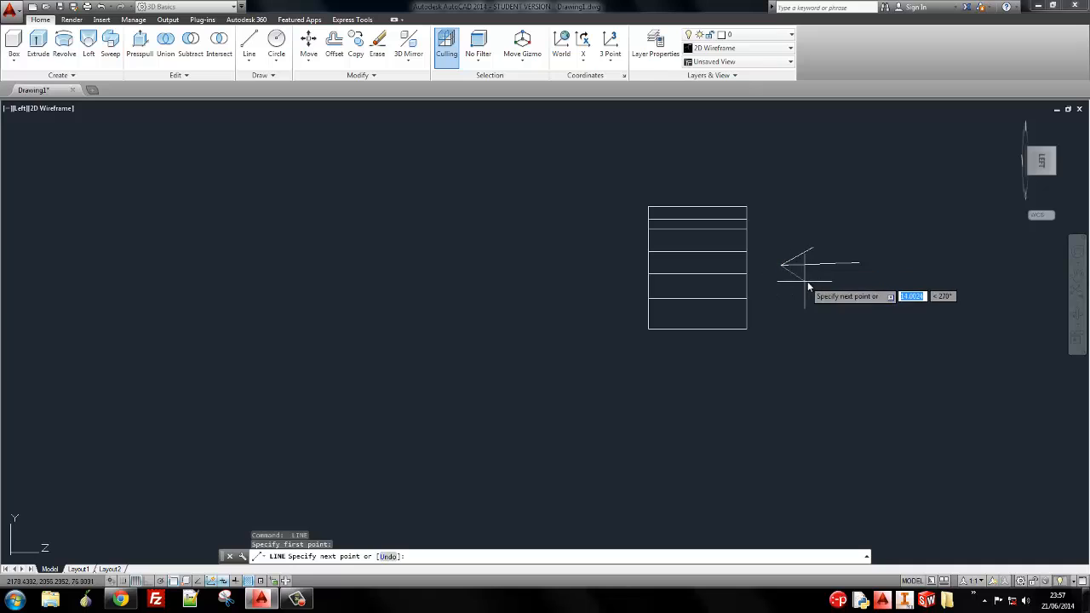
{"action": "left_click", "coordinate": [811, 281]}
{"action": "key", "text": "Escape"}
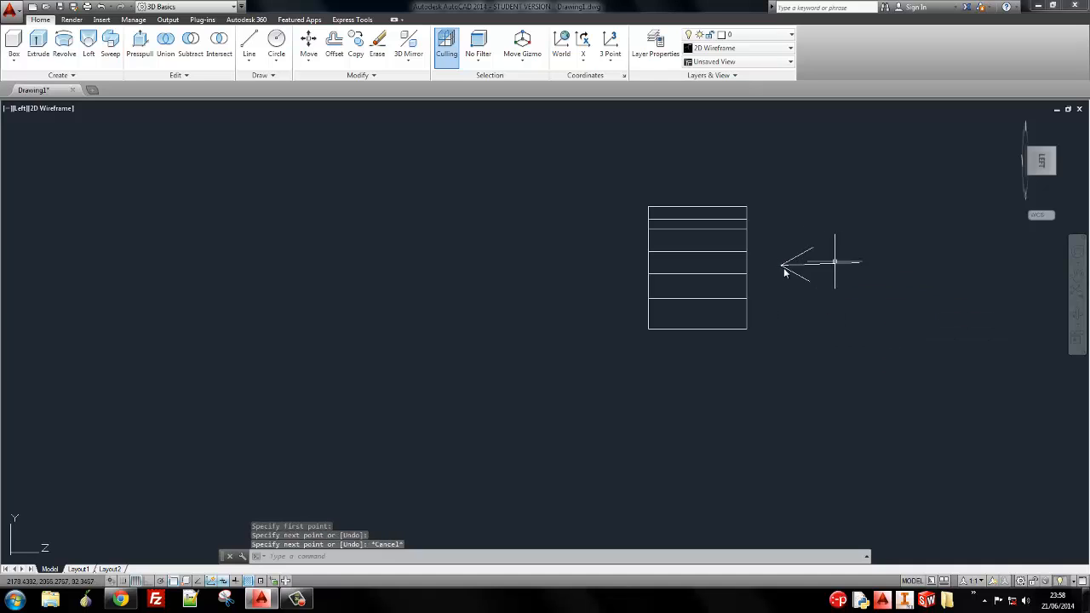
Erase the three lines of the arrow beside the block
{"action": "left_click", "coordinate": [772, 219]}
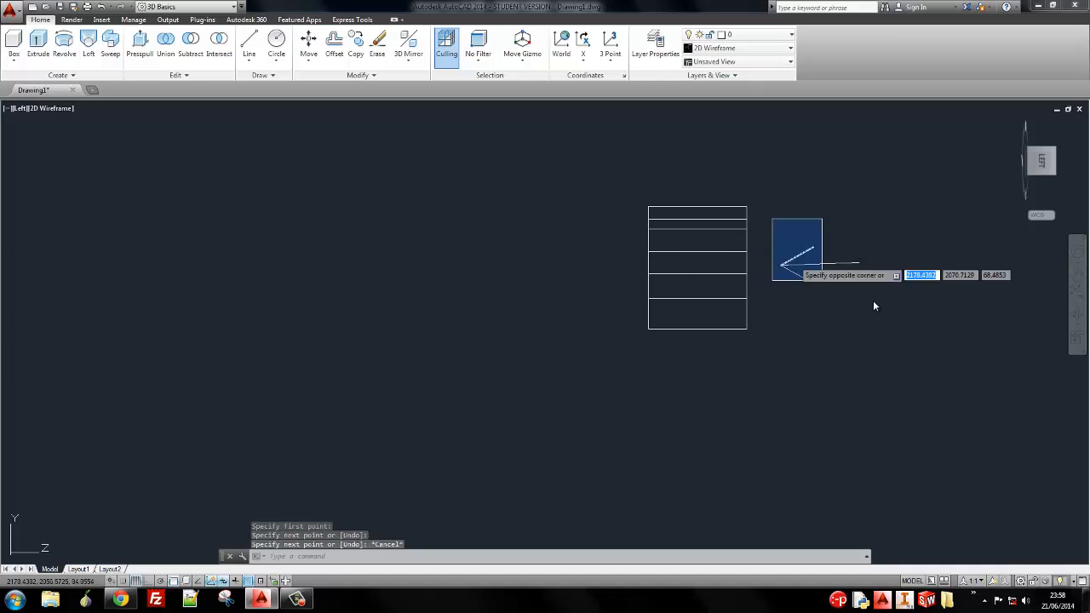
{"action": "left_click", "coordinate": [873, 305]}
{"action": "key", "text": "Delete"}
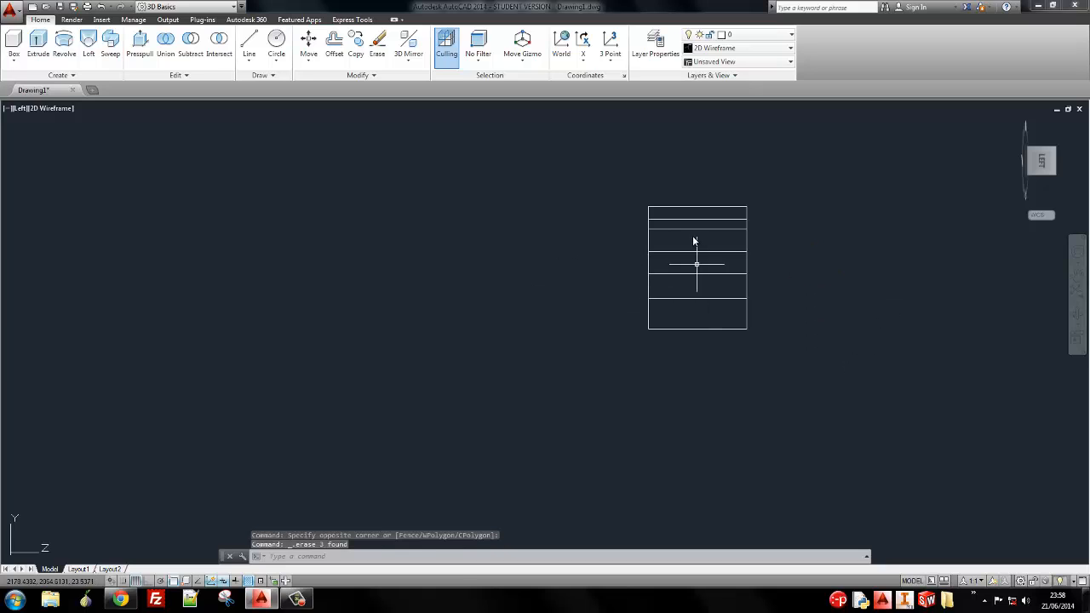
Draw a separate rectangle with length 34 and width 54 away from the block, checking the sizes against the reference drawing
{"action": "key", "text": "alt+Tab"}
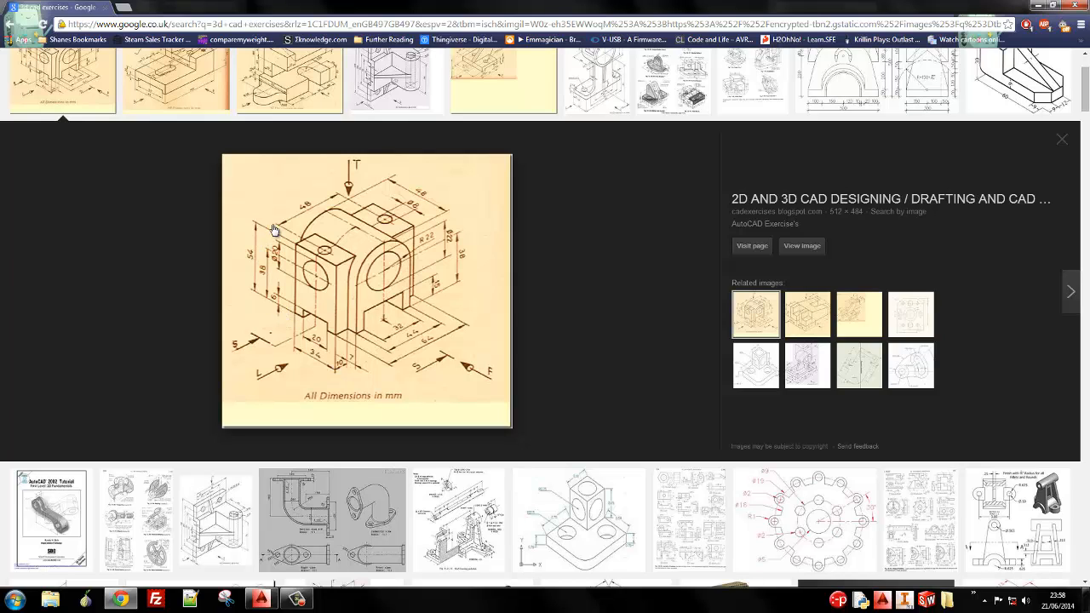
{"action": "key", "text": "alt+Tab"}
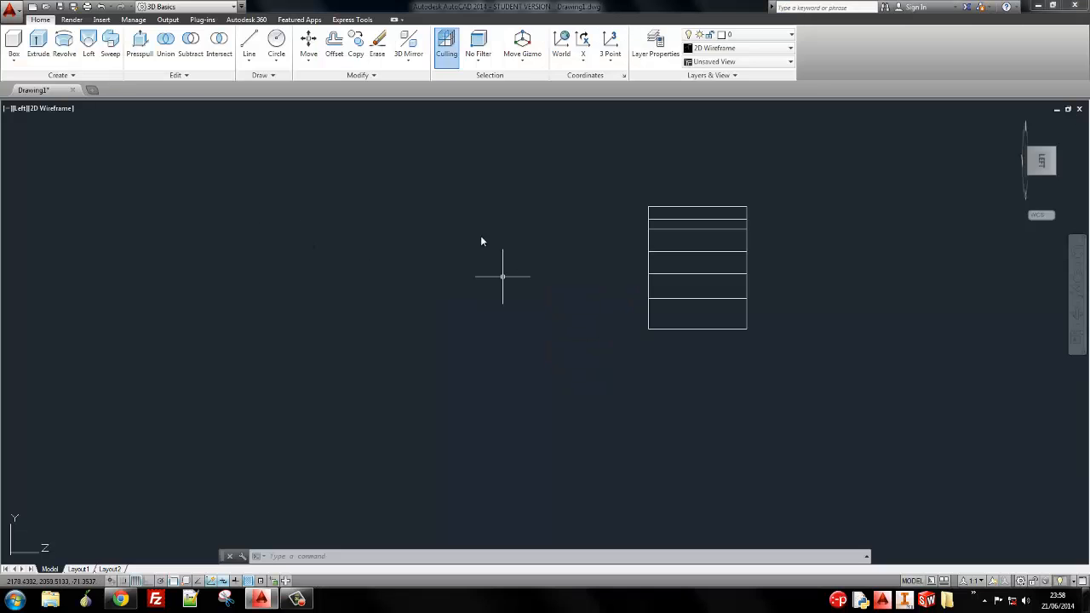
{"action": "left_click", "coordinate": [276, 60]}
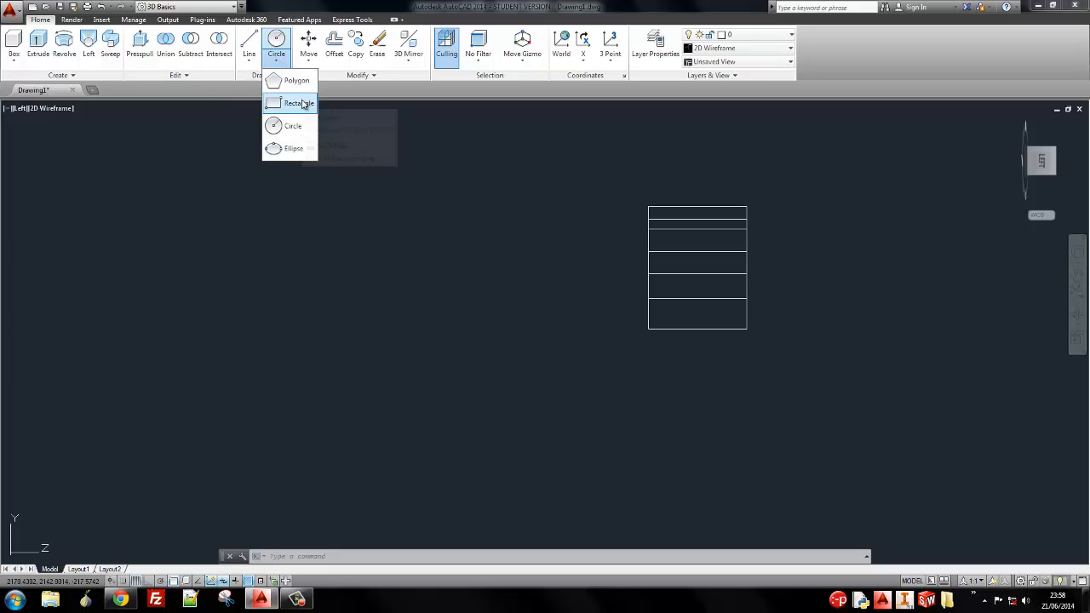
{"action": "left_click", "coordinate": [292, 104]}
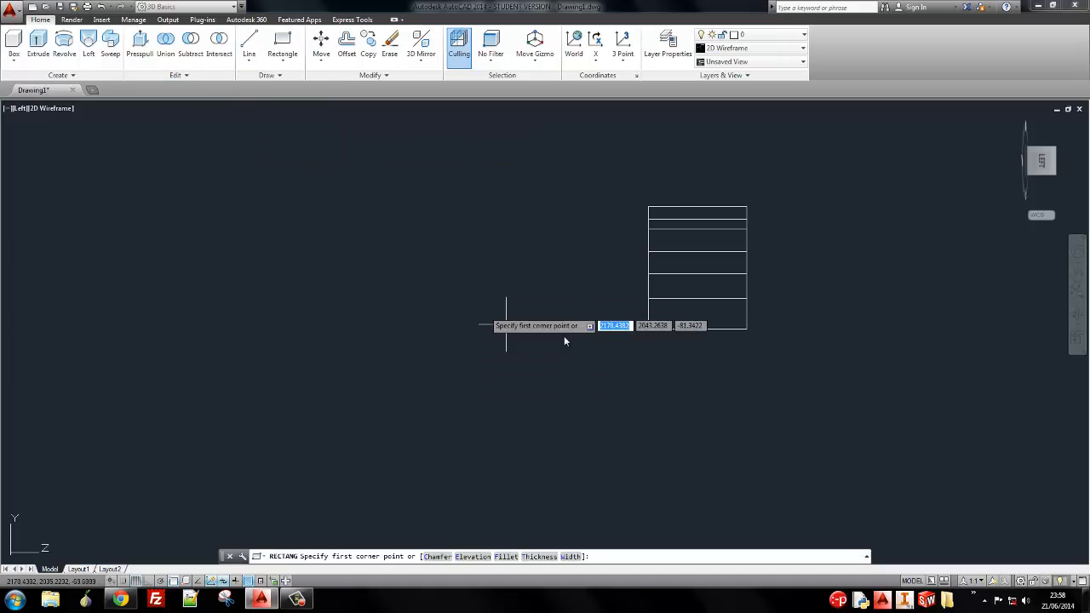
{"action": "left_click", "coordinate": [401, 340]}
{"action": "type", "text": "d"}
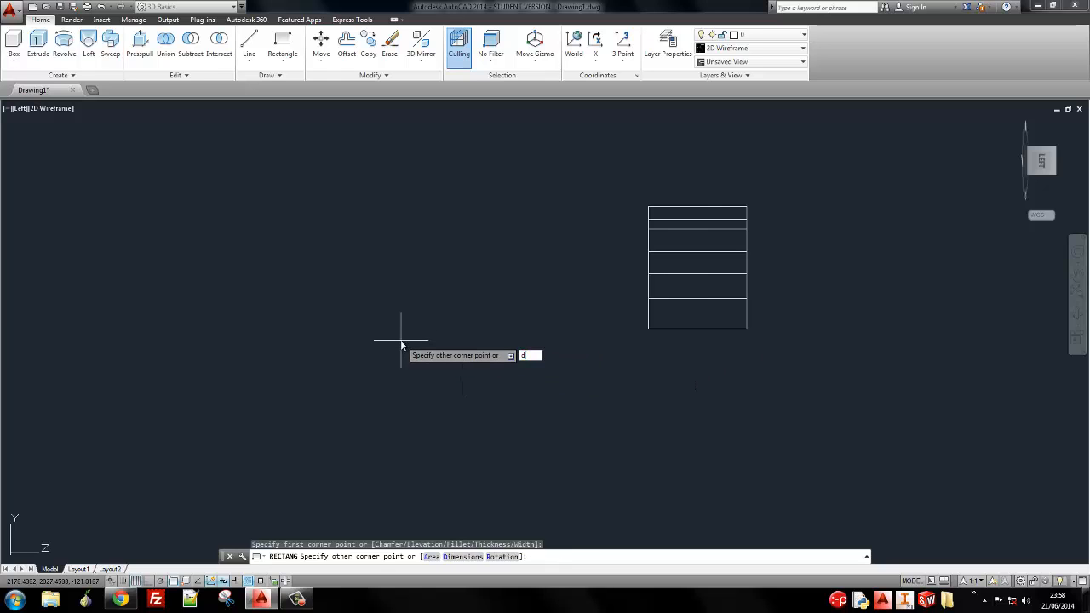
{"action": "key", "text": "Return"}
{"action": "key", "text": "alt+Tab"}
{"action": "key", "text": "alt+Tab"}
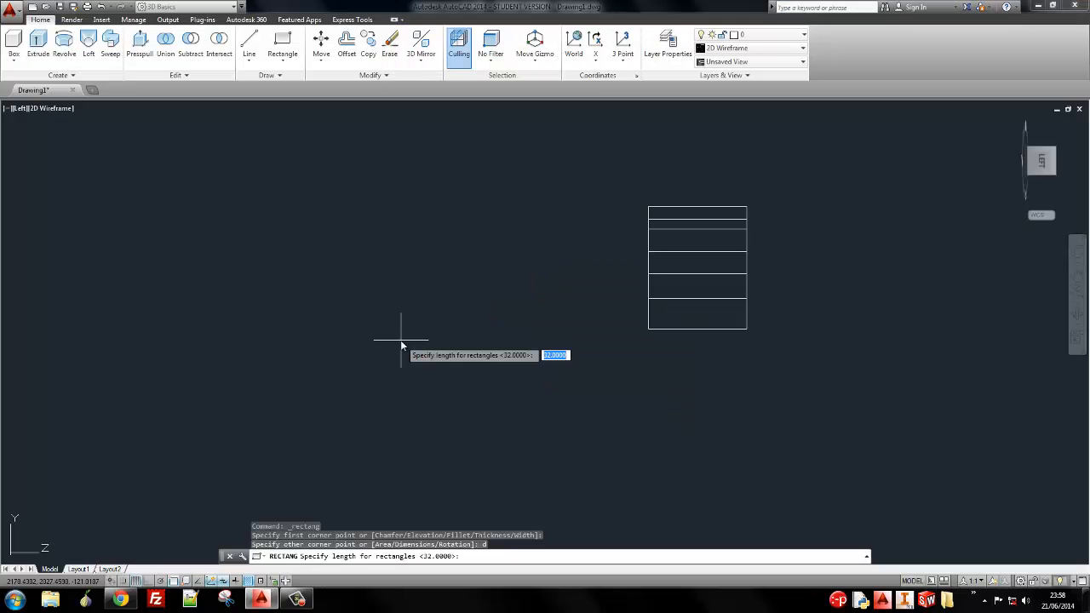
{"action": "type", "text": "34"}
{"action": "key", "text": "Return"}
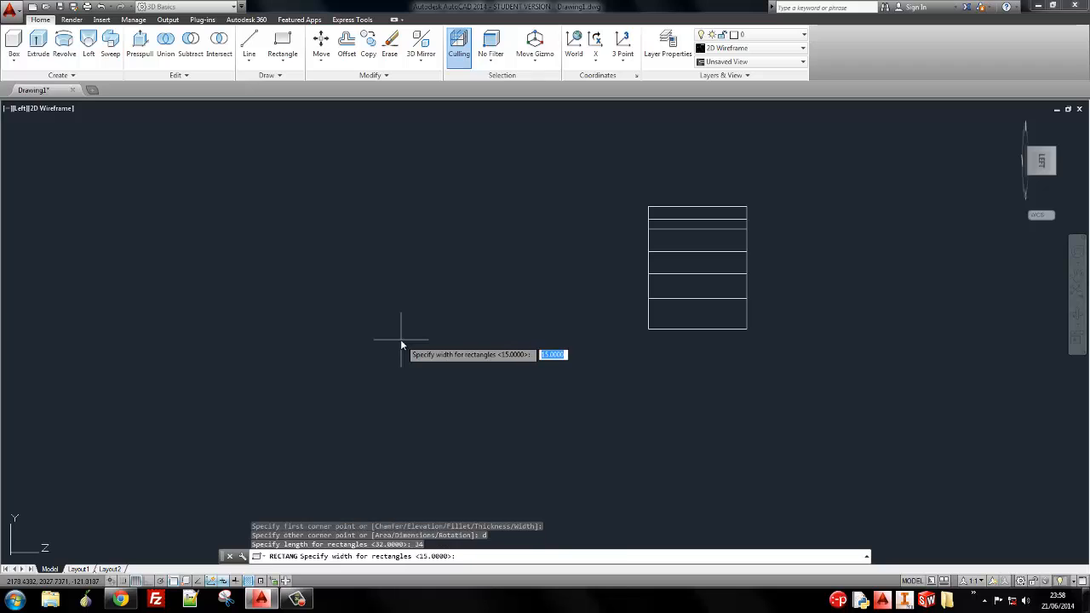
{"action": "key", "text": "alt+Tab"}
{"action": "key", "text": "alt+Tab"}
{"action": "type", "text": "54"}
{"action": "key", "text": "Return"}
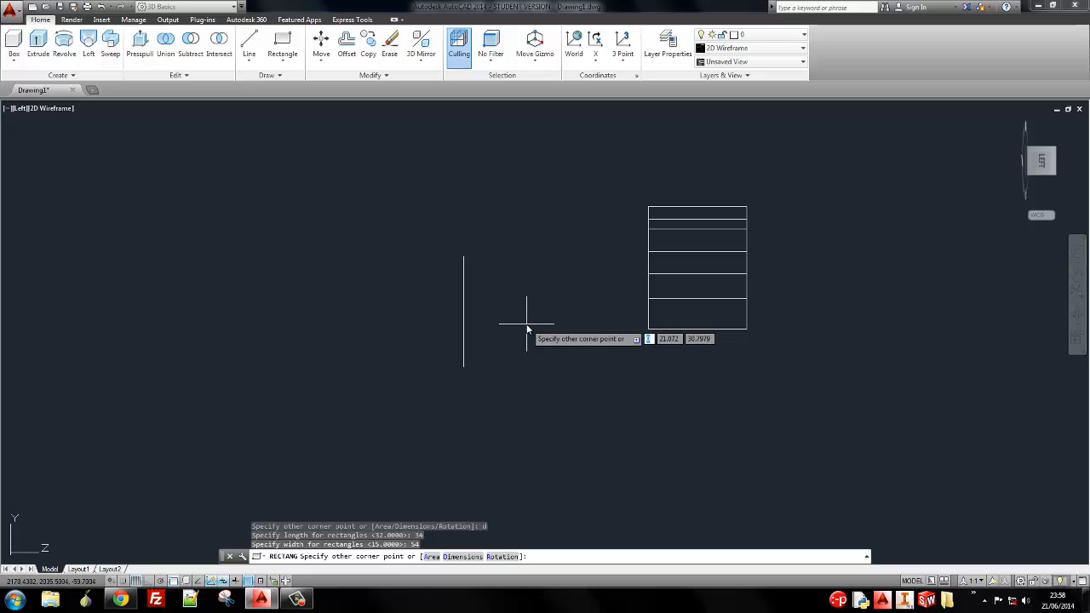
{"action": "left_click", "coordinate": [441, 301]}
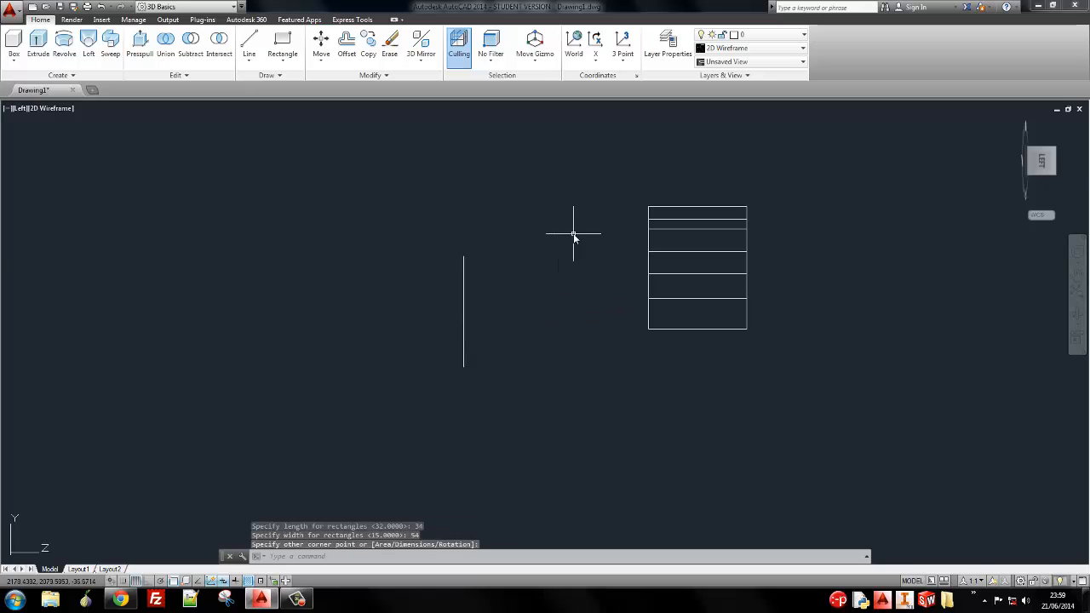
In a 3D view, draw a rectangle with length 34 and width 54 on the plane of the block's flat side face
{"action": "middle_click_drag", "start_coordinate": [574, 231], "coordinate": [470, 323], "text": "shift"}
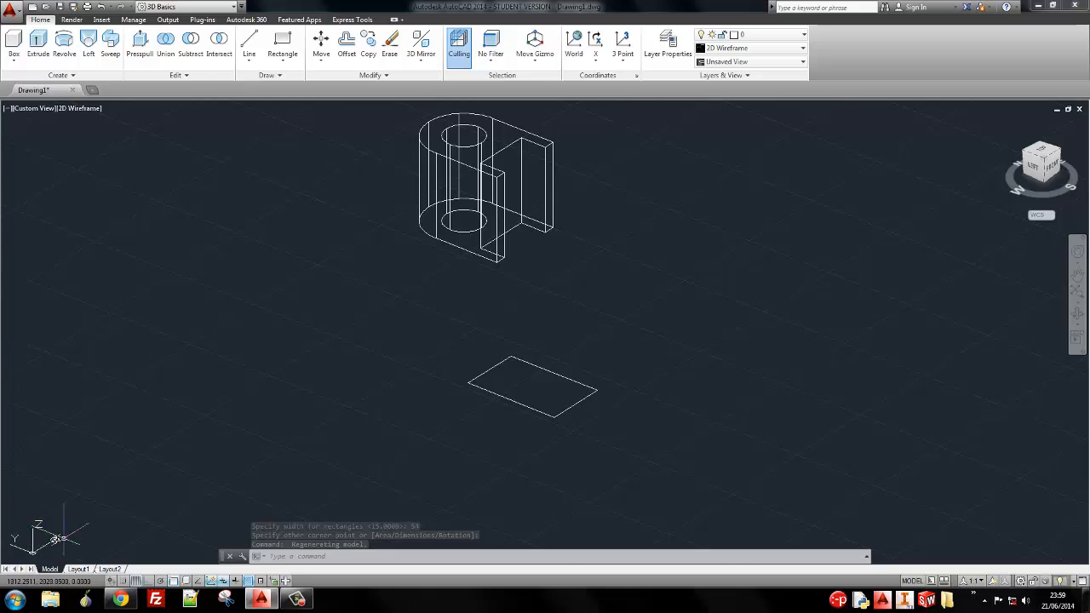
{"action": "left_click", "coordinate": [13, 543]}
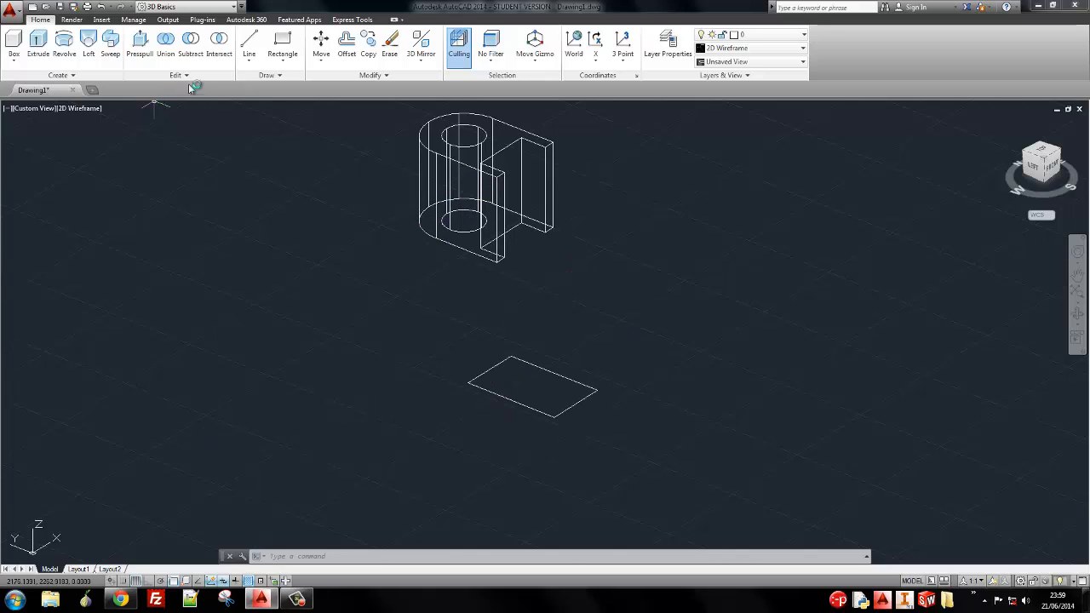
{"action": "left_click", "coordinate": [282, 42]}
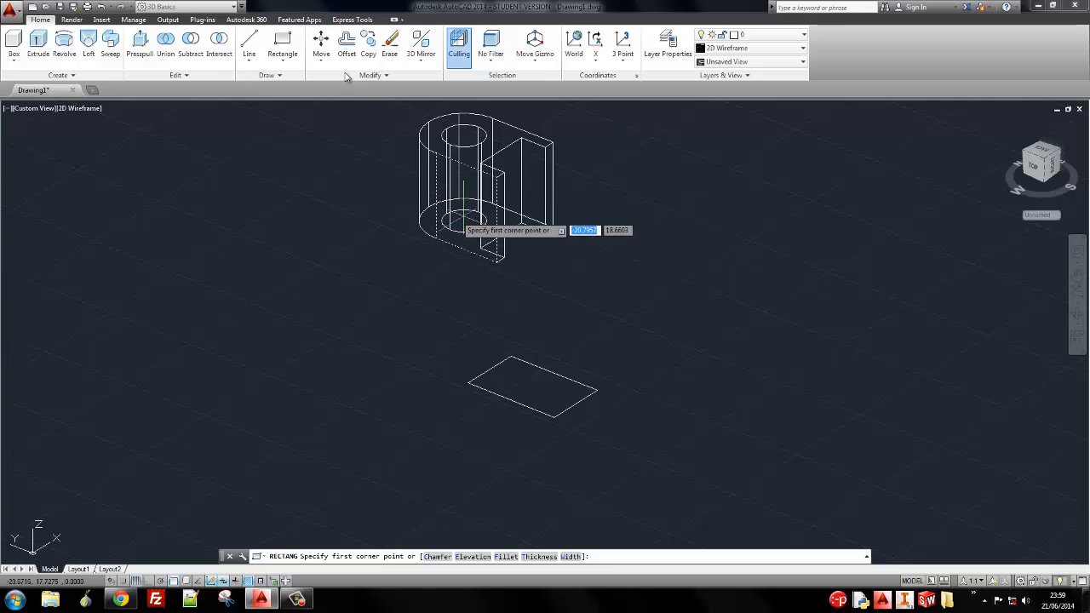
{"action": "left_click", "coordinate": [282, 42]}
{"action": "left_click", "coordinate": [464, 217]}
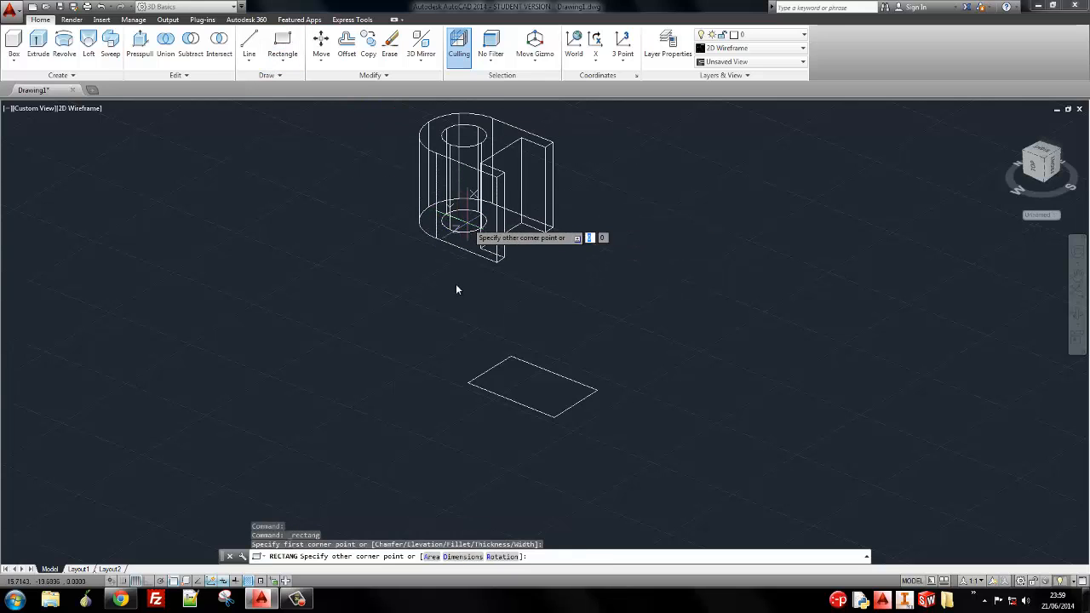
{"action": "type", "text": "d"}
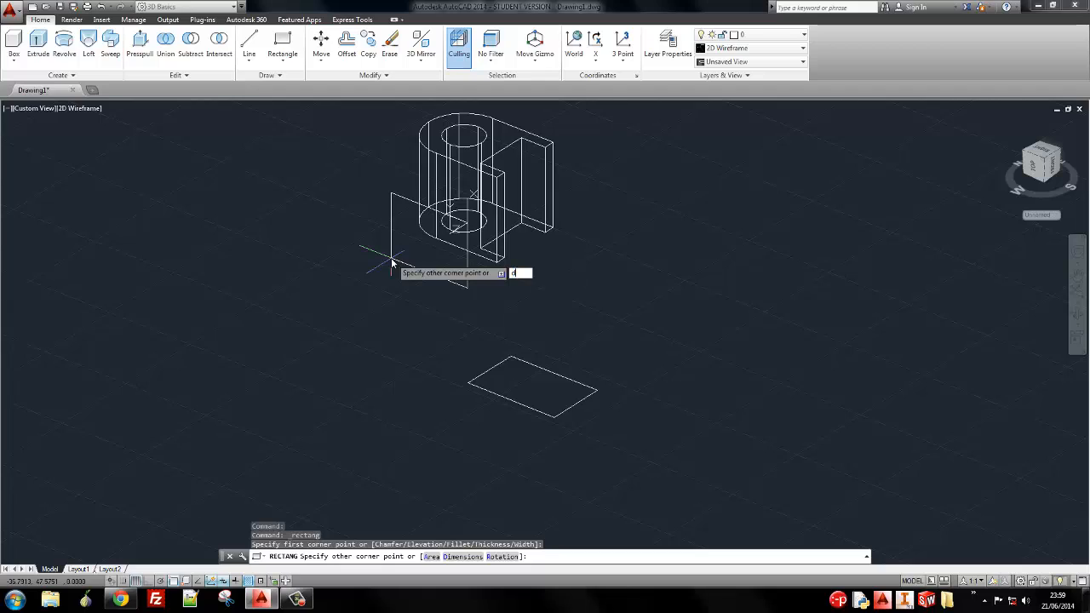
{"action": "key", "text": "Return"}
{"action": "key", "text": "alt"}
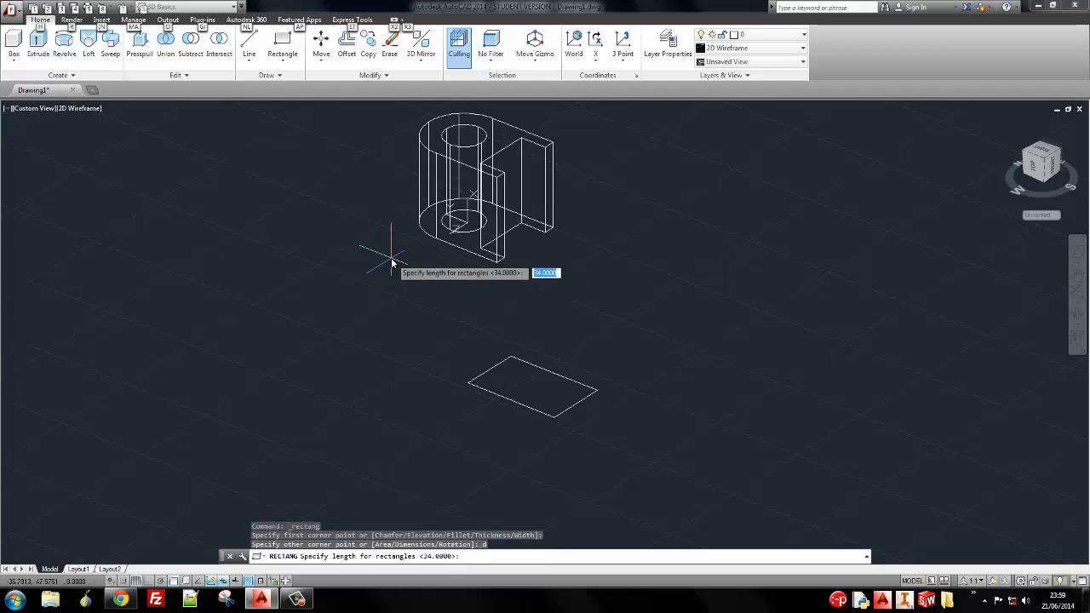
{"action": "key", "text": "alt"}
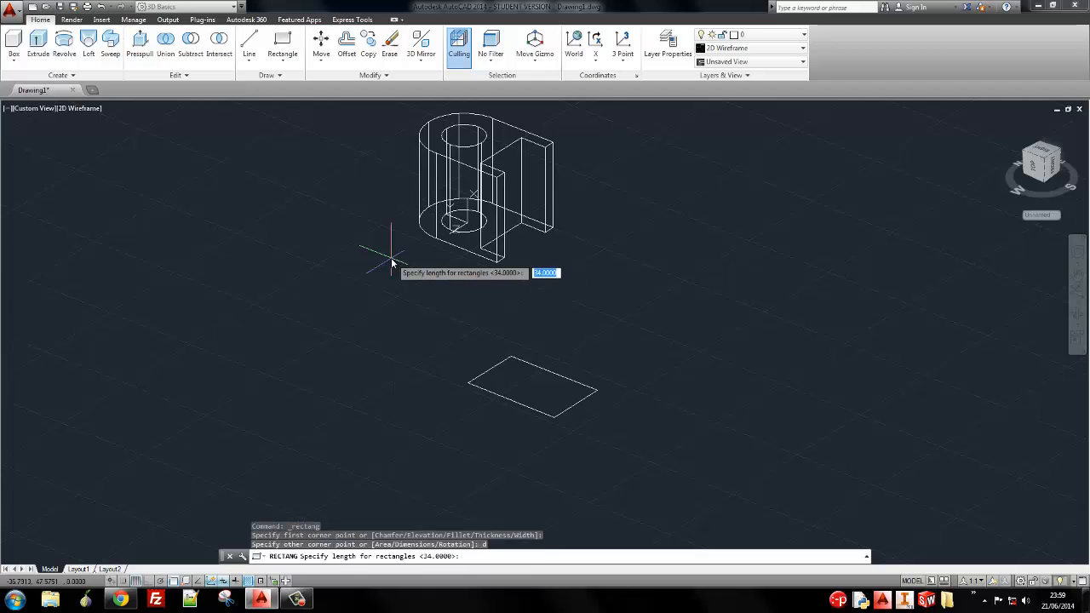
{"action": "key", "text": "Return"}
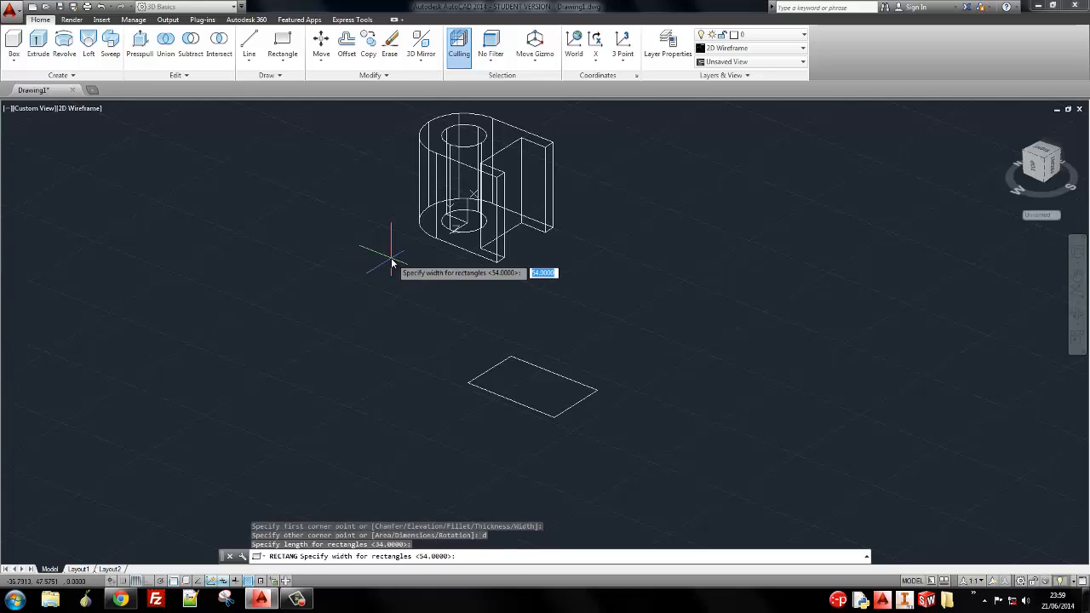
{"action": "key", "text": "Return"}
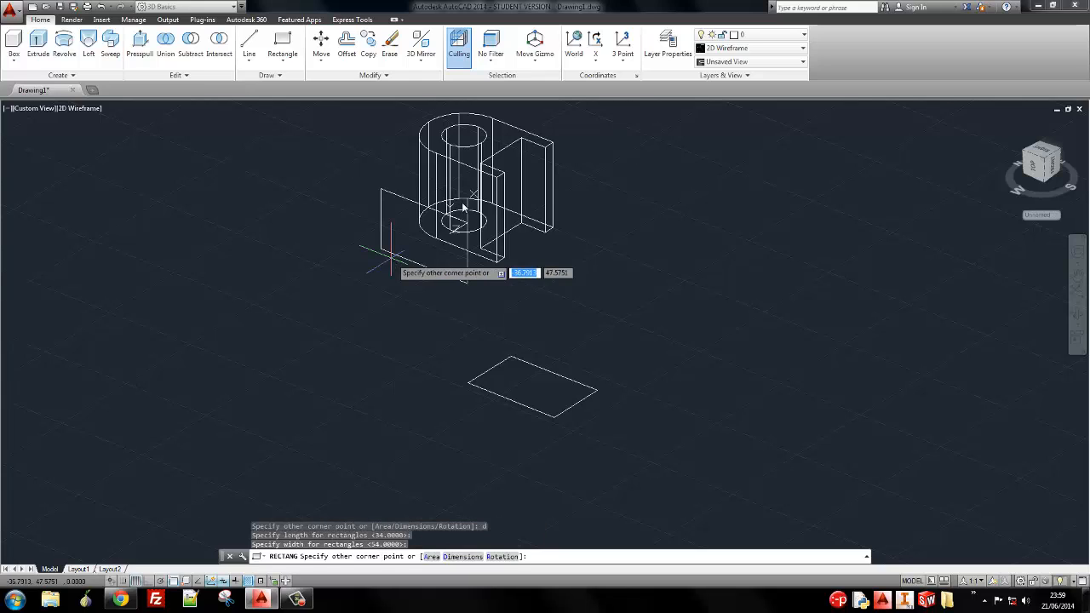
{"action": "left_click", "coordinate": [390, 253]}
Erase the separate flat rectangle lying away from the block
{"action": "left_click", "coordinate": [511, 368]}
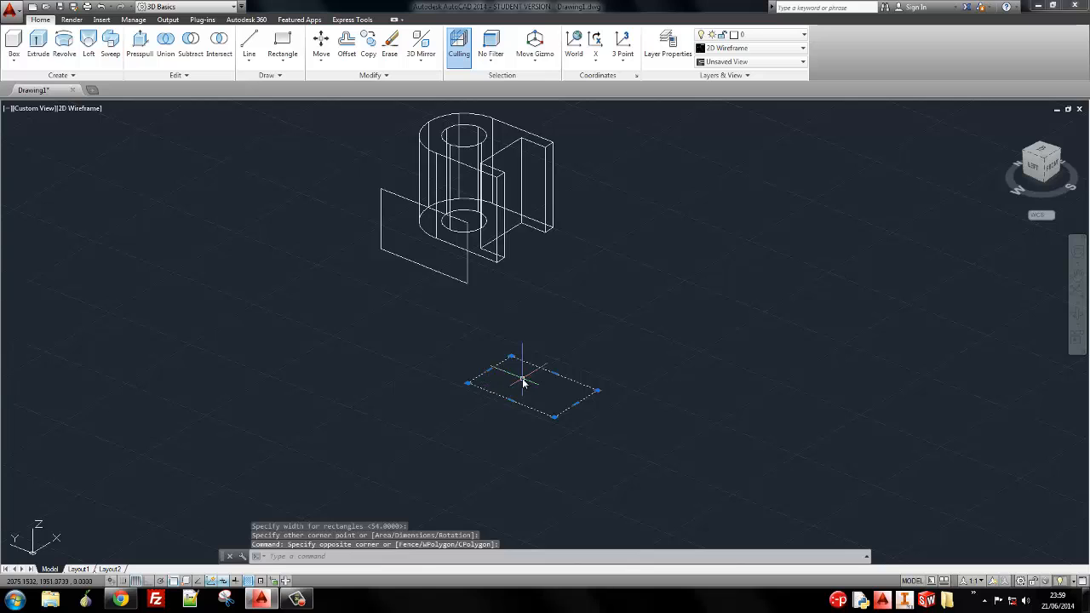
{"action": "key", "text": "Delete"}
In the left view, move the upright 34 by 54 rectangle well clear of the block
{"action": "left_click_drag", "start_coordinate": [1041, 162], "coordinate": [1078, 129]}
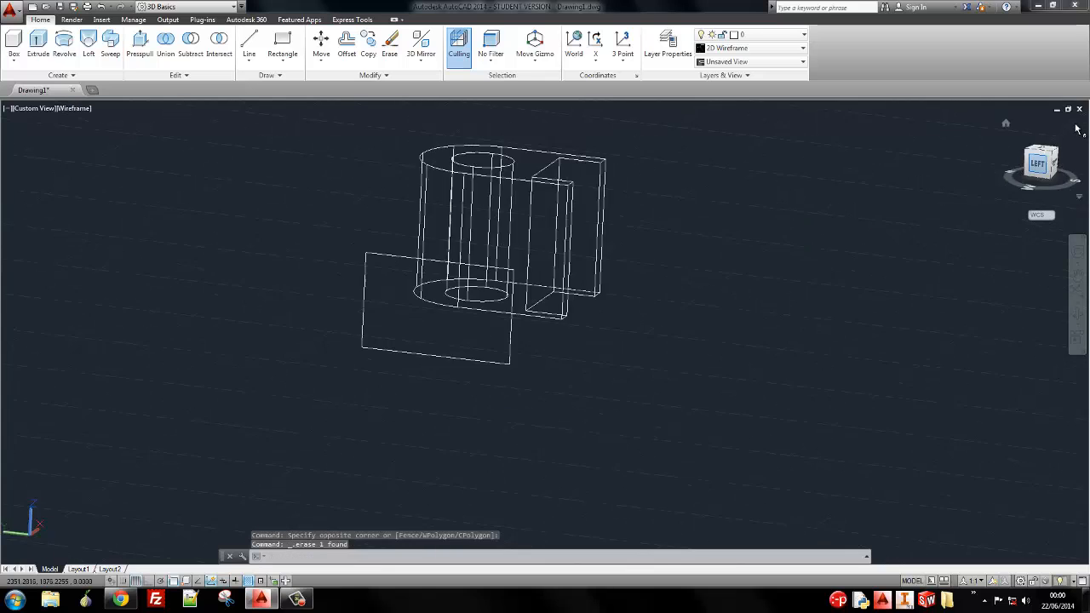
{"action": "left_click", "coordinate": [1080, 133]}
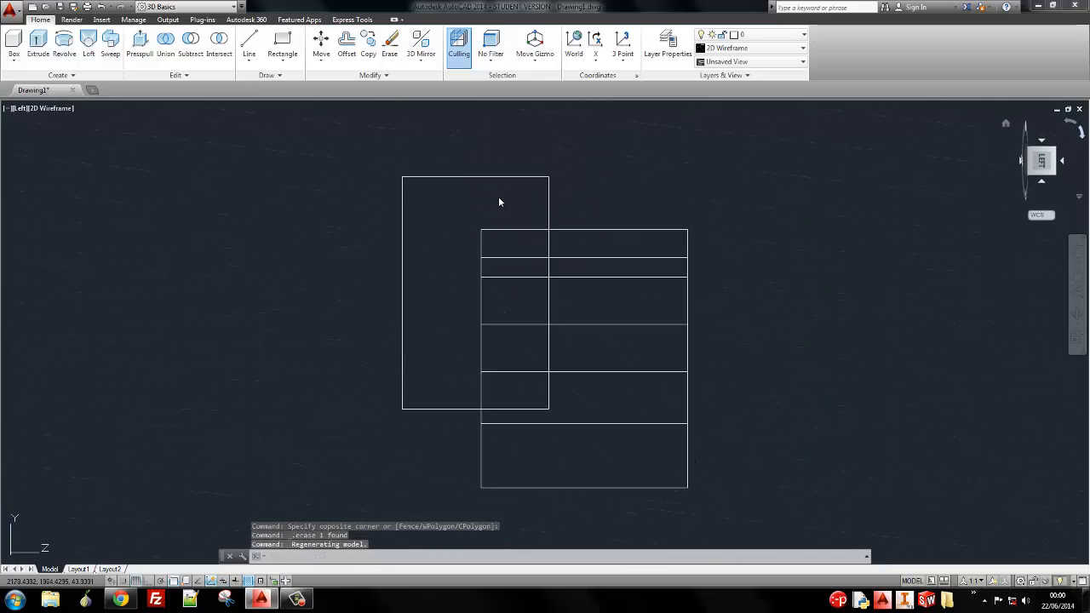
{"action": "left_click", "coordinate": [403, 295]}
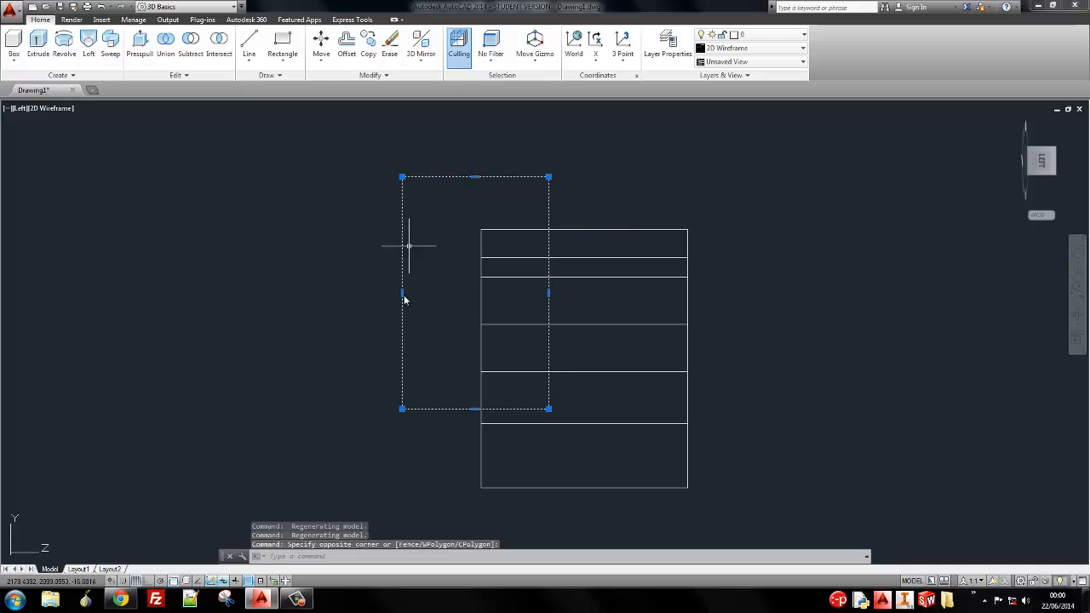
{"action": "type", "text": "m"}
{"action": "key", "text": "Return"}
{"action": "left_click", "coordinate": [468, 206]}
{"action": "left_click", "coordinate": [189, 261]}
{"action": "mouse_move", "coordinate": [397, 258]}
{"action": "middle_mouse_down"}
{"action": "mouse_move", "coordinate": [494, 244]}
{"action": "mouse_move", "coordinate": [465, 292]}
{"action": "middle_mouse_up"}
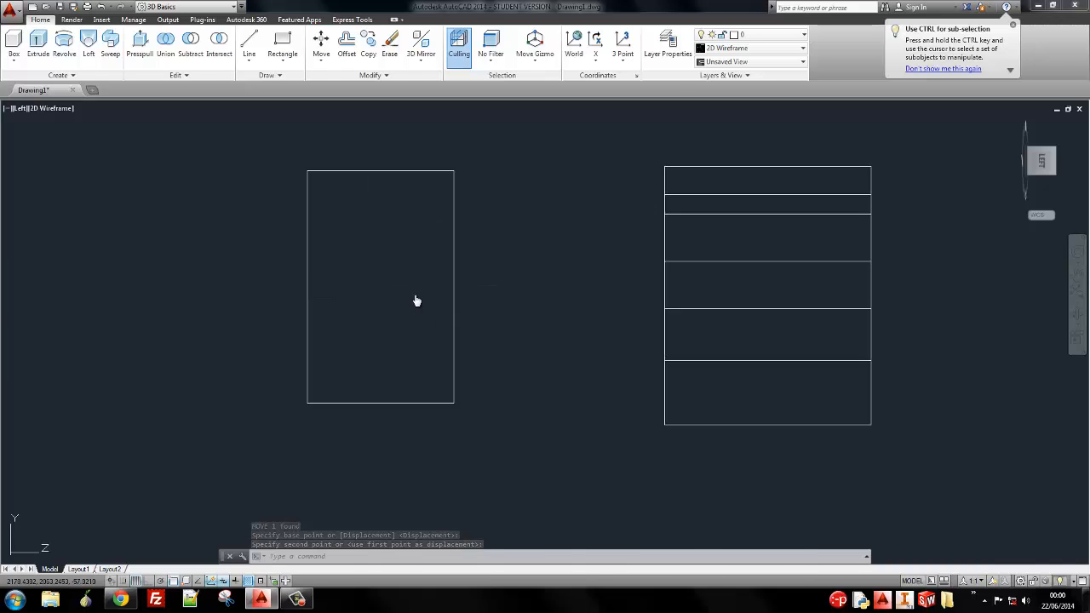
Draw a small rectangle with length 20 and width 6 on the block's side, checking the notch sizes against the reference drawing
{"action": "key", "text": "alt+Tab"}
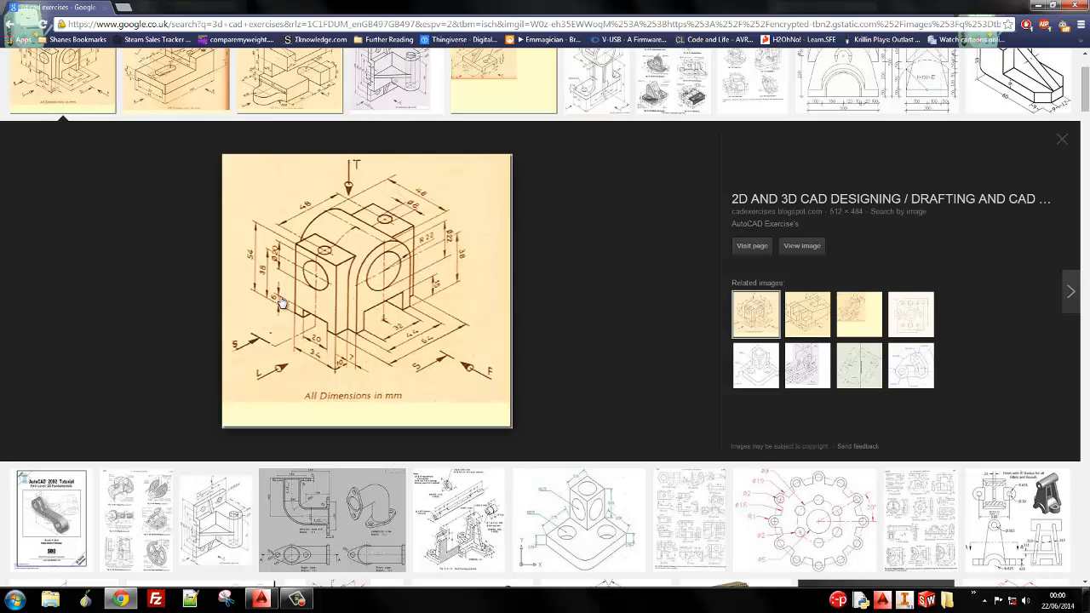
{"action": "key", "text": "alt+Tab"}
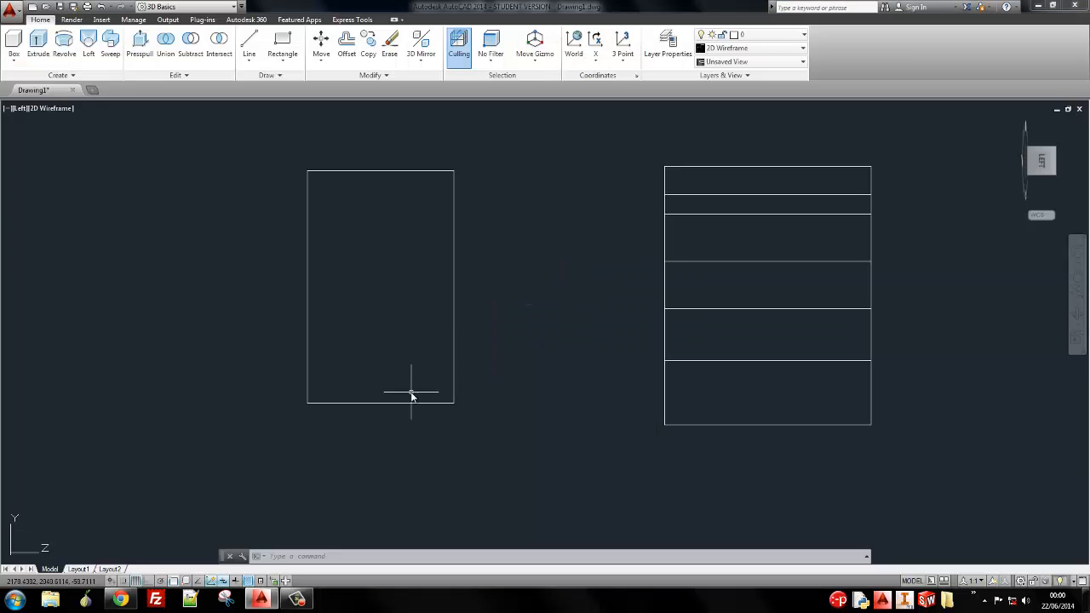
{"action": "left_click", "coordinate": [283, 47]}
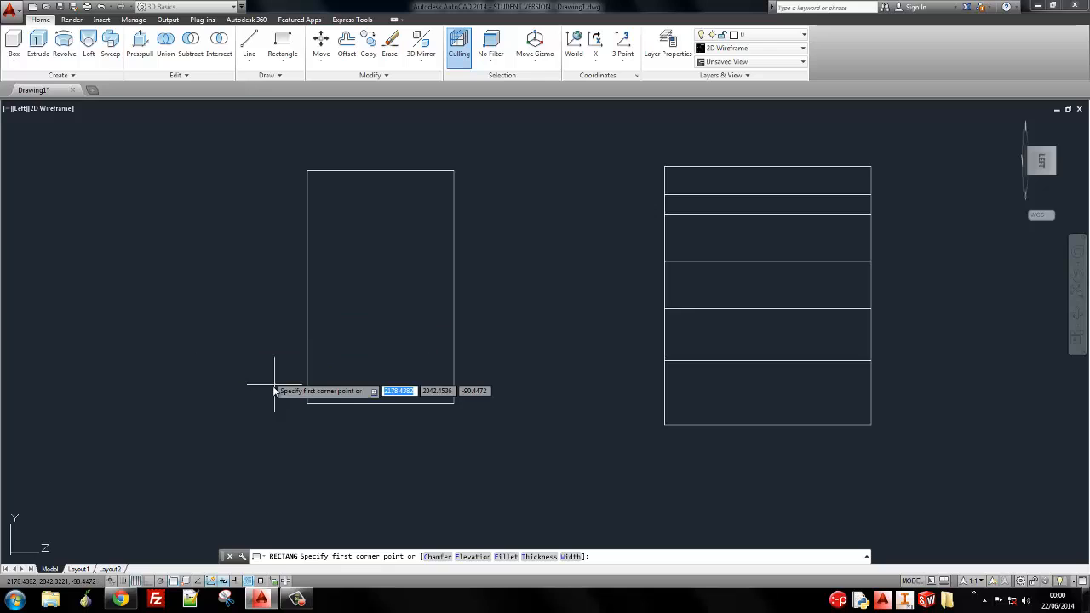
{"action": "left_click", "coordinate": [742, 393]}
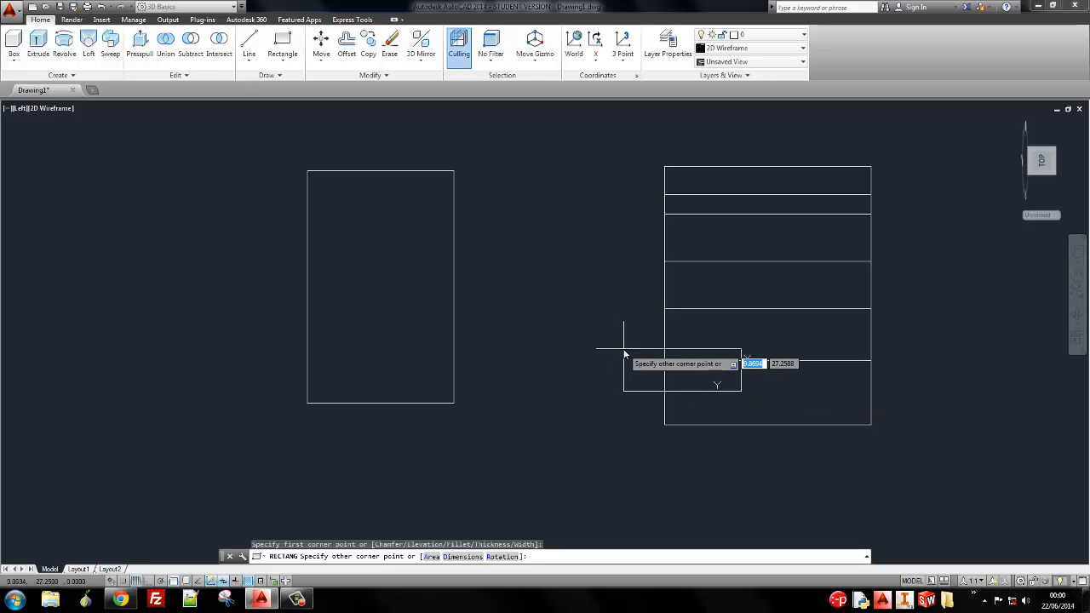
{"action": "type", "text": "d"}
{"action": "key", "text": "Return"}
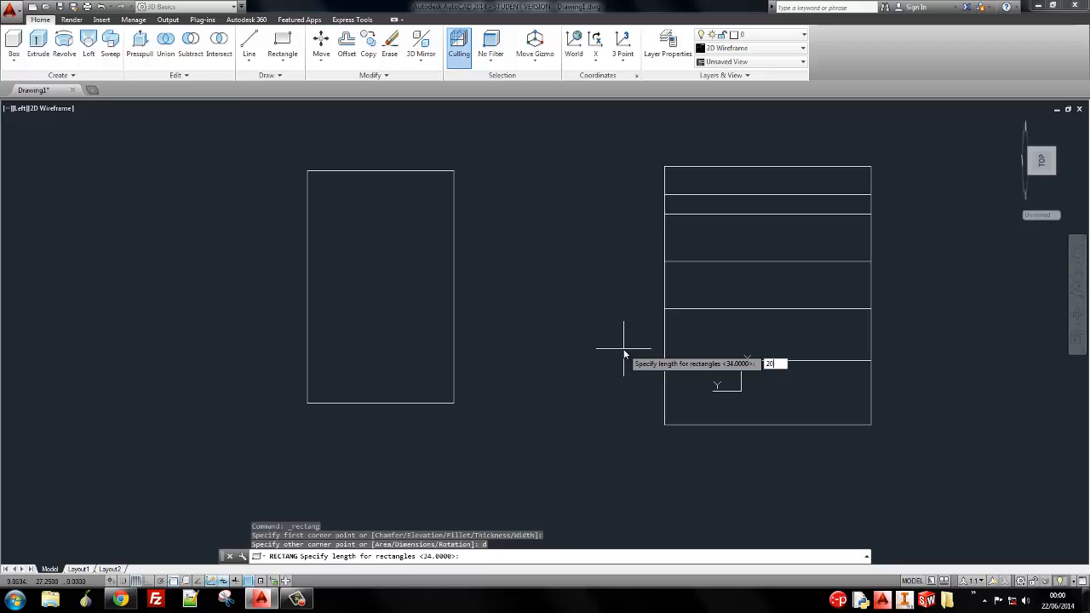
{"action": "type", "text": "20"}
{"action": "key", "text": "Return"}
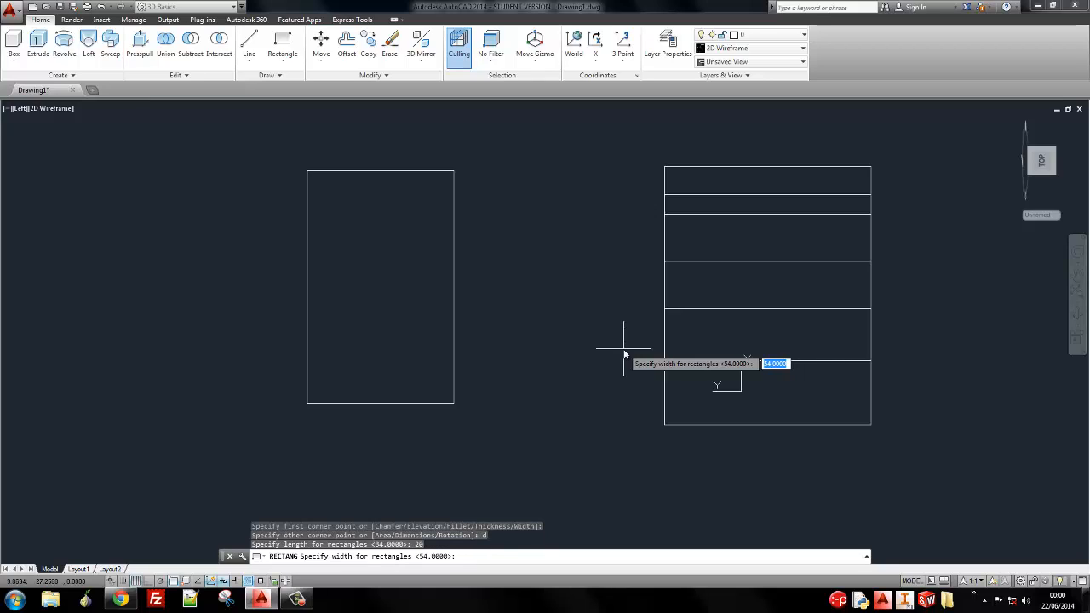
{"action": "type", "text": "6"}
{"action": "key", "text": "Return"}
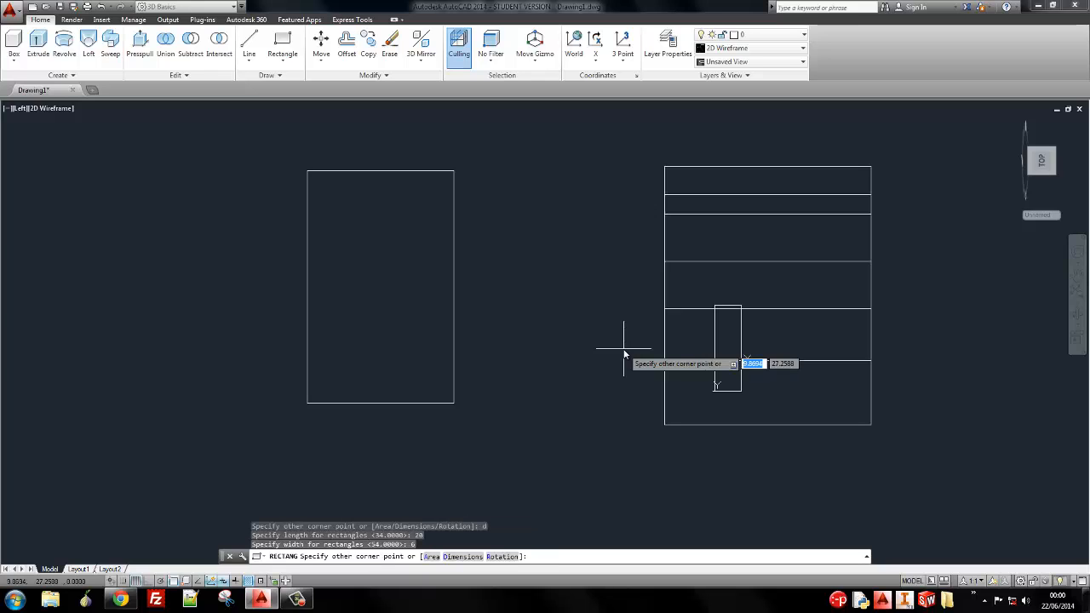
{"action": "left_click", "coordinate": [773, 390]}
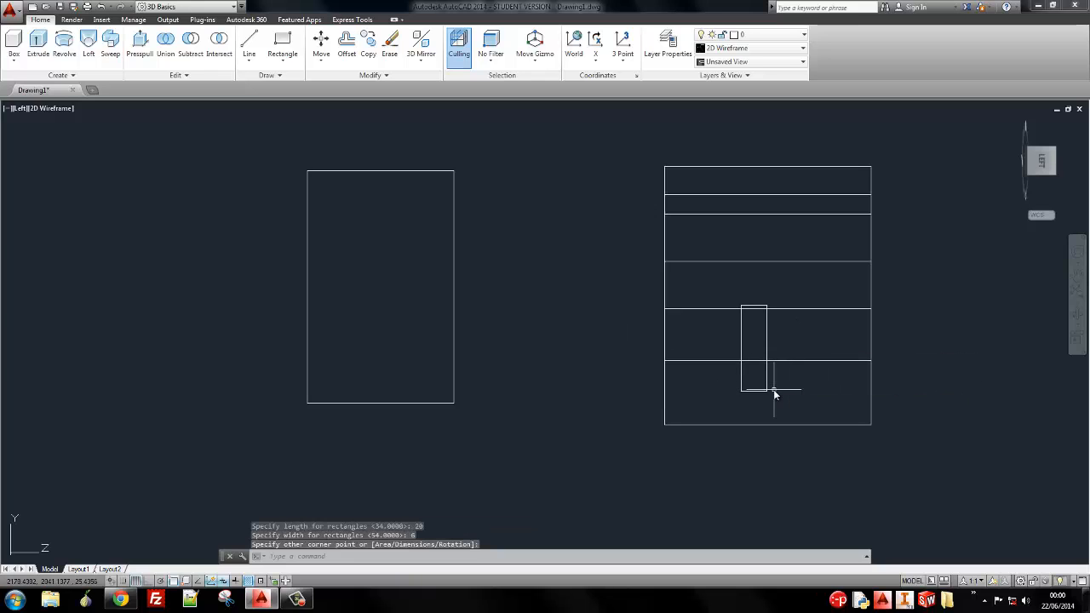
Move the small 20 by 6 rectangle from the block into the interior of the 34 by 54 rectangle
{"action": "left_click", "coordinate": [779, 339]}
{"action": "left_click", "coordinate": [744, 338]}
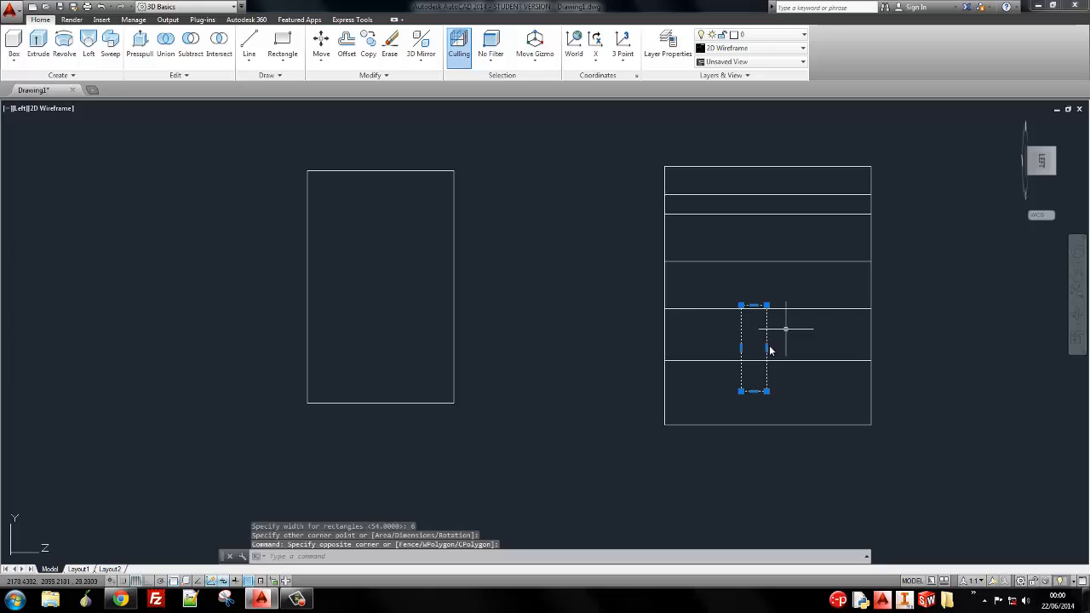
{"action": "type", "text": "m"}
{"action": "key", "text": "Return"}
{"action": "left_click", "coordinate": [741, 347]}
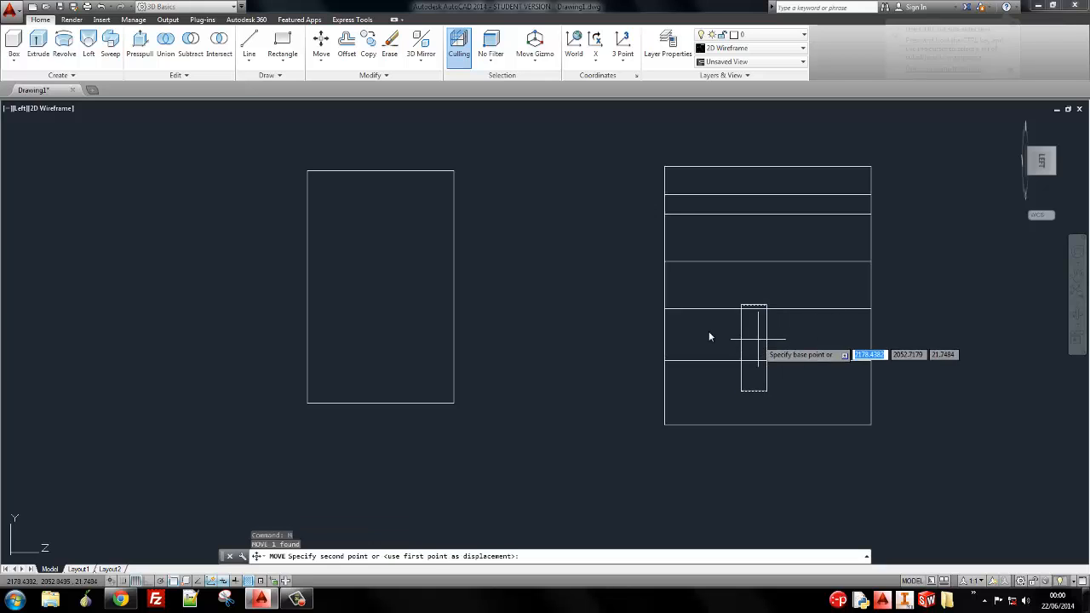
{"action": "left_click", "coordinate": [359, 315]}
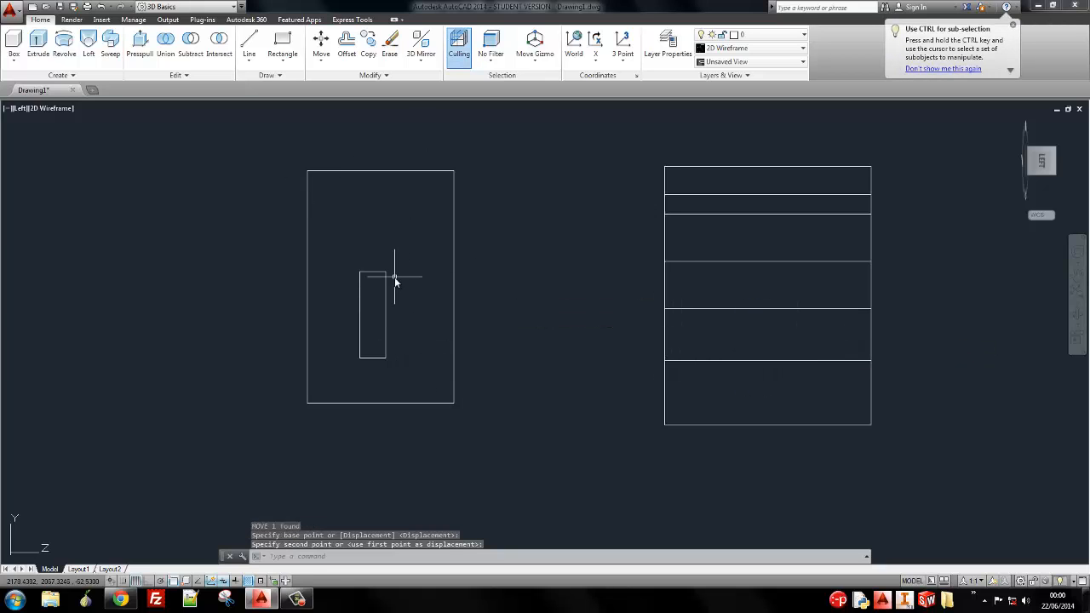
Try to rotate the small rectangle about a point near its middle
{"action": "left_click", "coordinate": [384, 290]}
{"action": "left_click", "coordinate": [370, 170]}
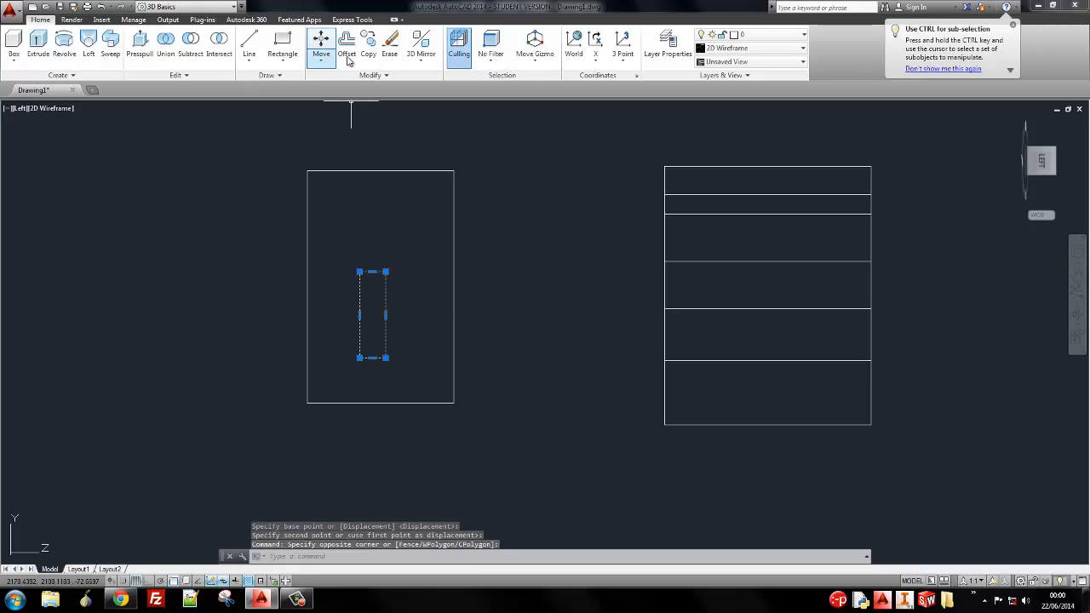
{"action": "left_click", "coordinate": [322, 62]}
{"action": "left_click", "coordinate": [339, 104]}
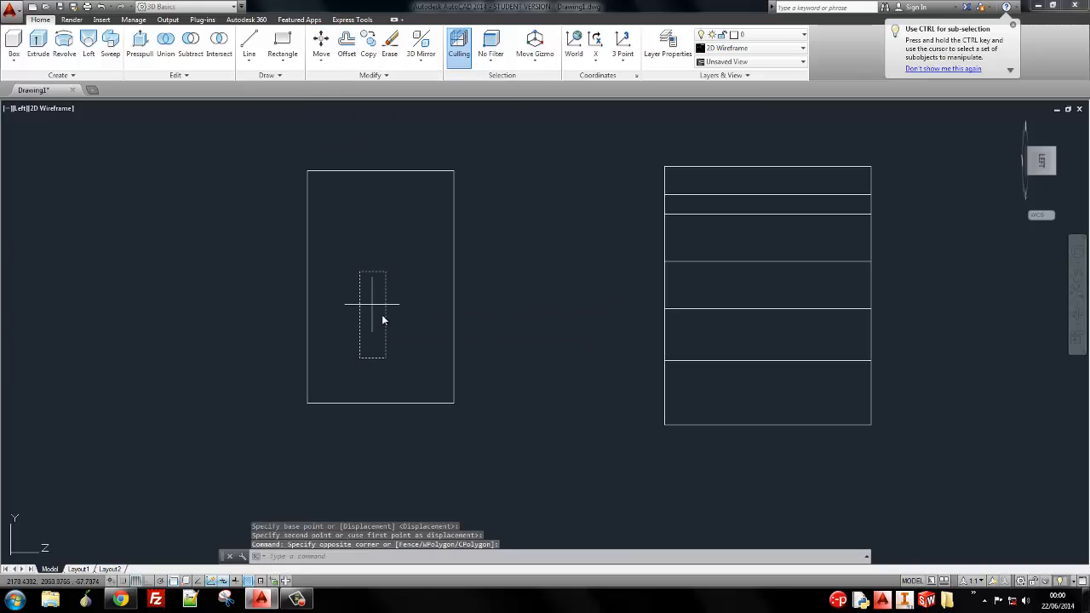
{"action": "left_click", "coordinate": [378, 305]}
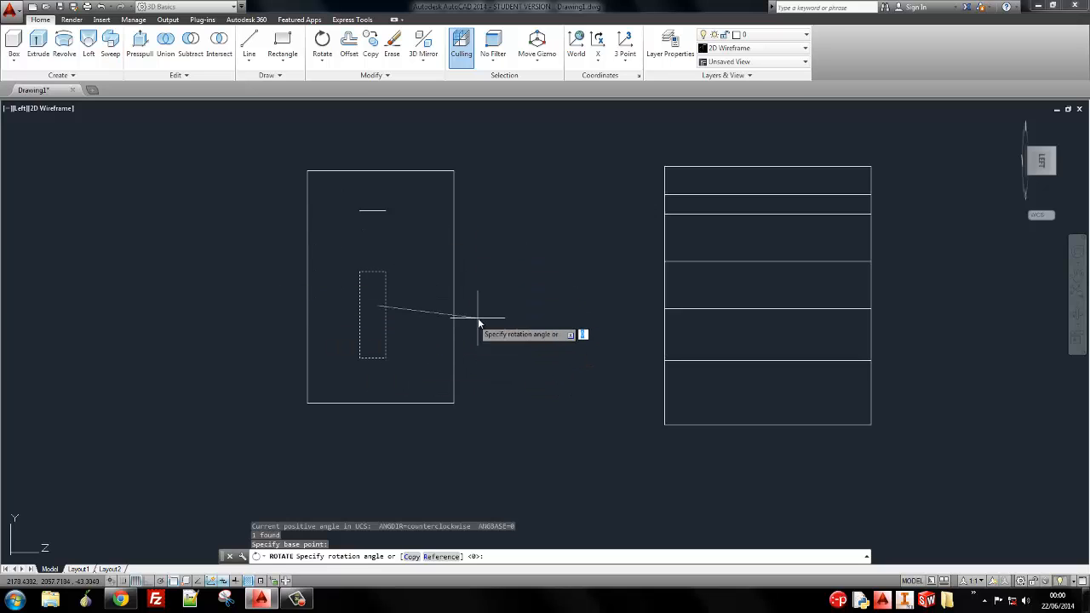
{"action": "middle_click_drag", "start_coordinate": [488, 281], "coordinate": [435, 361], "text": "shift"}
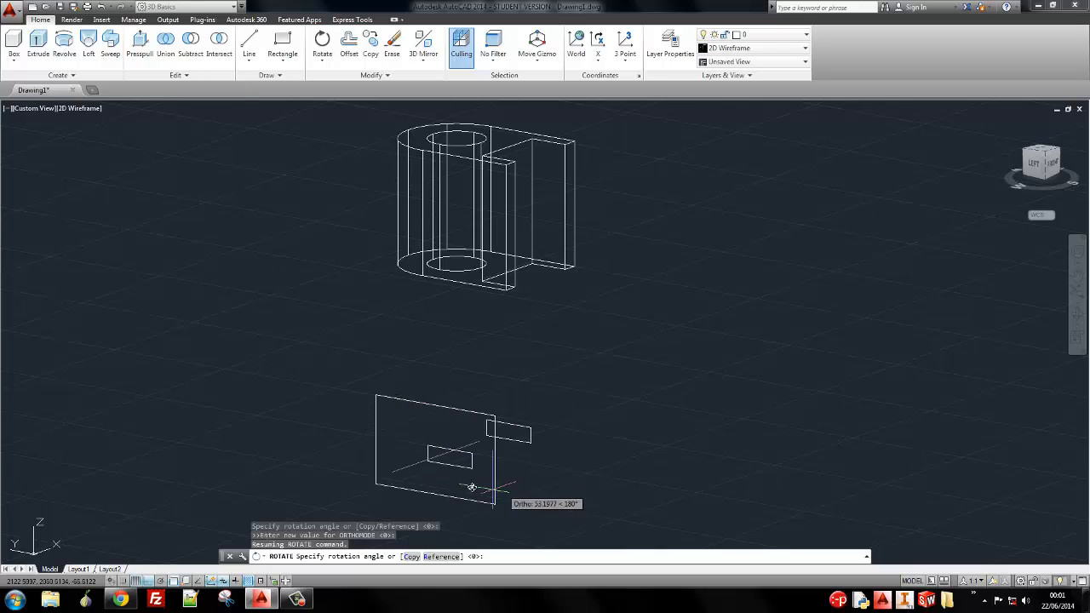
{"action": "key", "text": "Escape"}
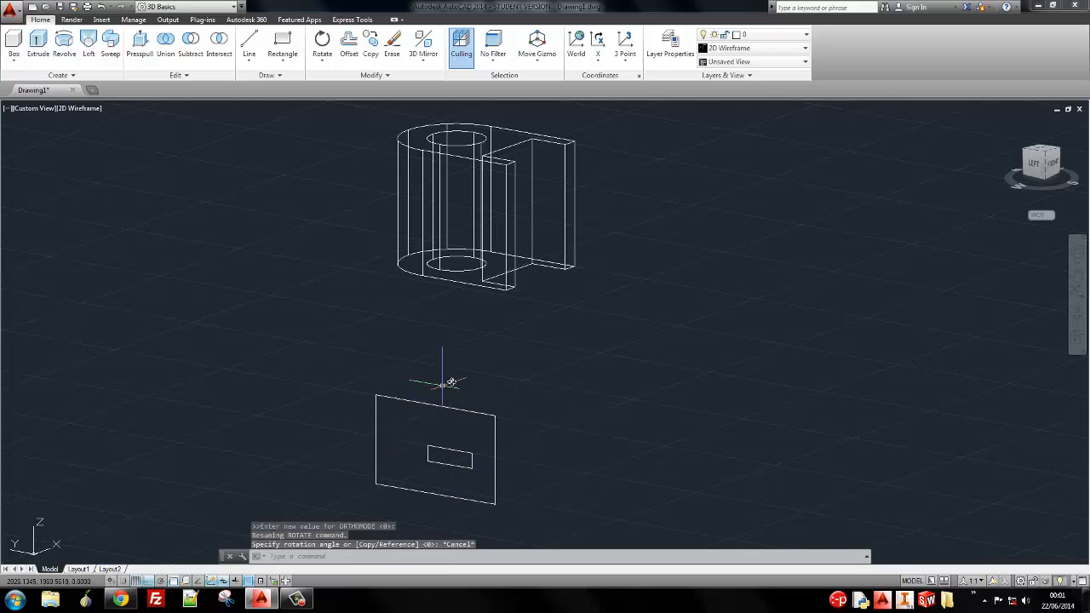
Erase the small rectangle inside the 34 by 54 rectangle
{"action": "left_click", "coordinate": [444, 454]}
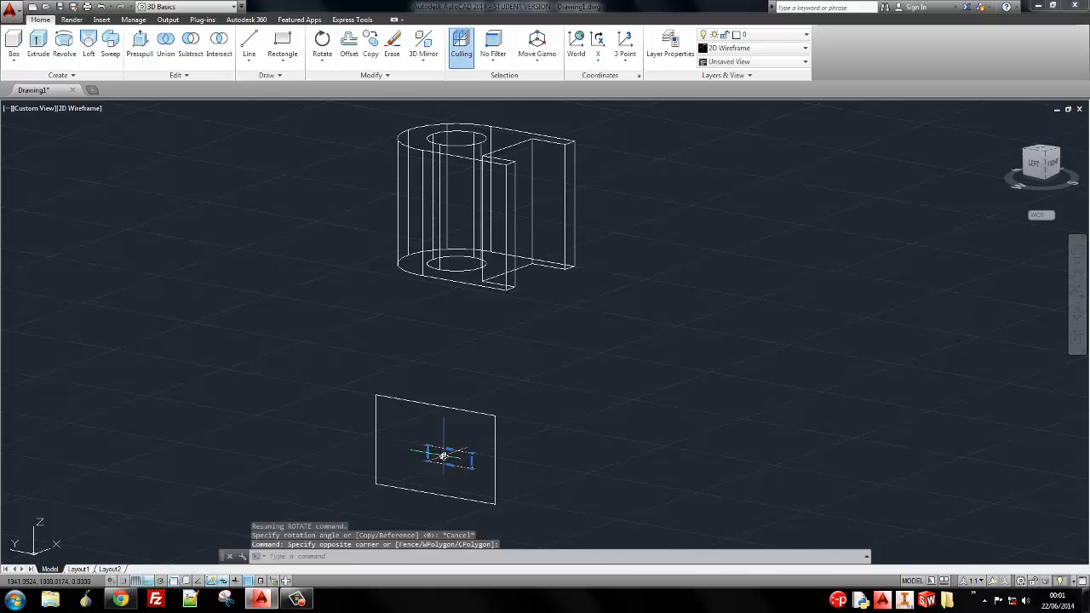
{"action": "key", "text": "Delete"}
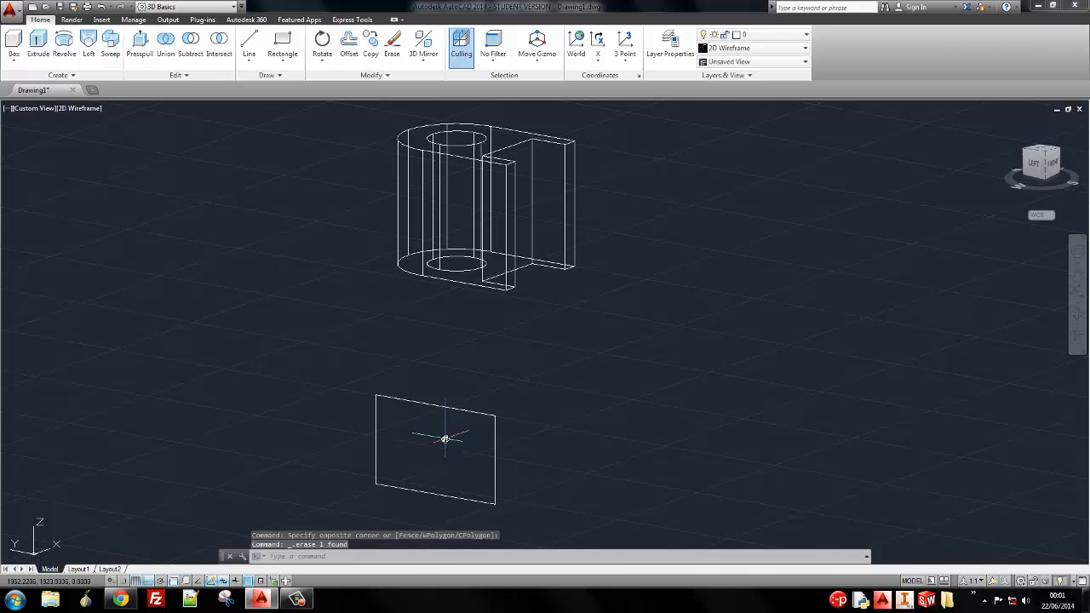
Check the overall length in the reference drawing and extrude the 34 by 54 rectangle by 64
{"action": "key", "text": "alt+Tab"}
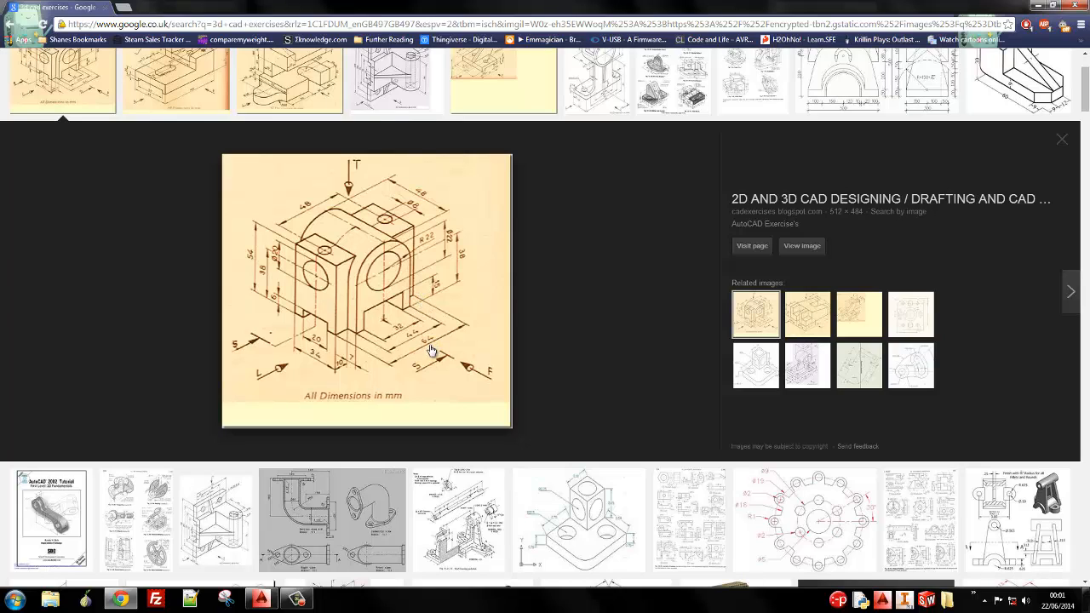
{"action": "key", "text": "alt+Tab"}
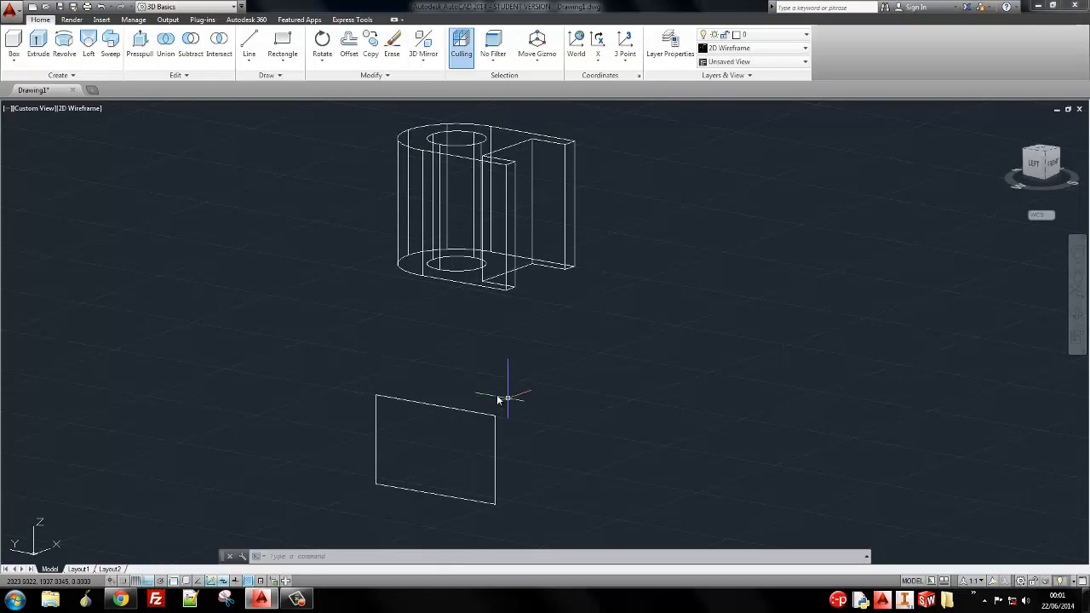
{"action": "left_click", "coordinate": [493, 416]}
{"action": "left_click", "coordinate": [300, 238]}
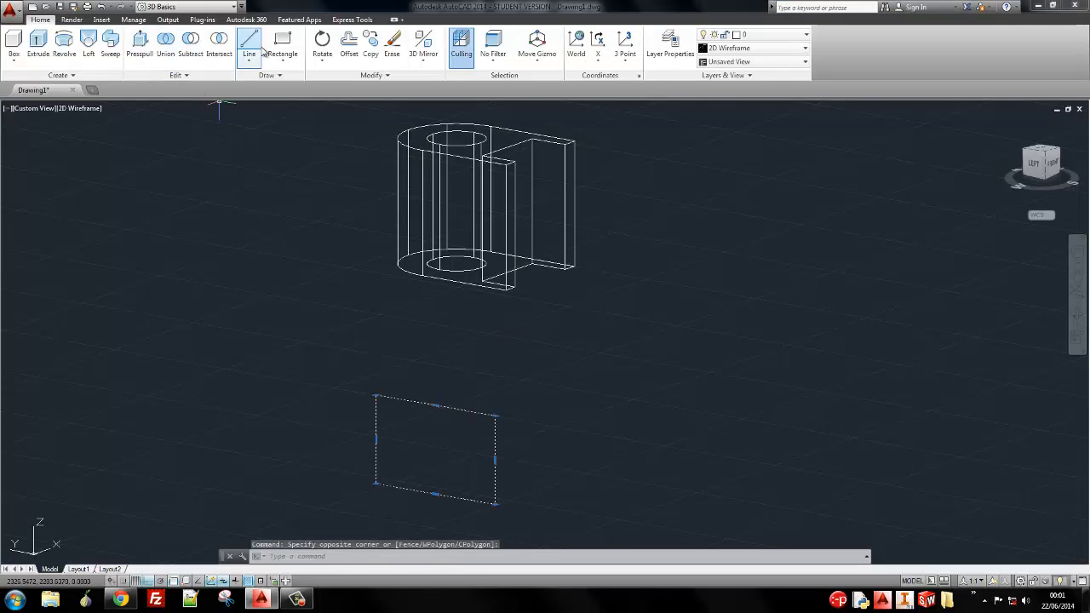
{"action": "left_click", "coordinate": [38, 43]}
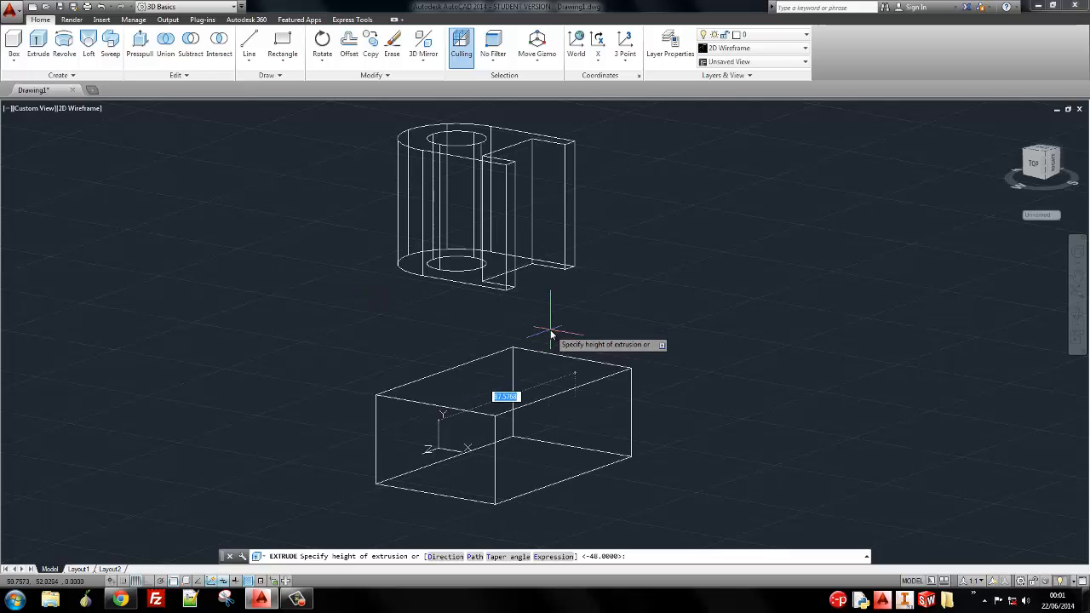
{"action": "key", "text": "Return"}
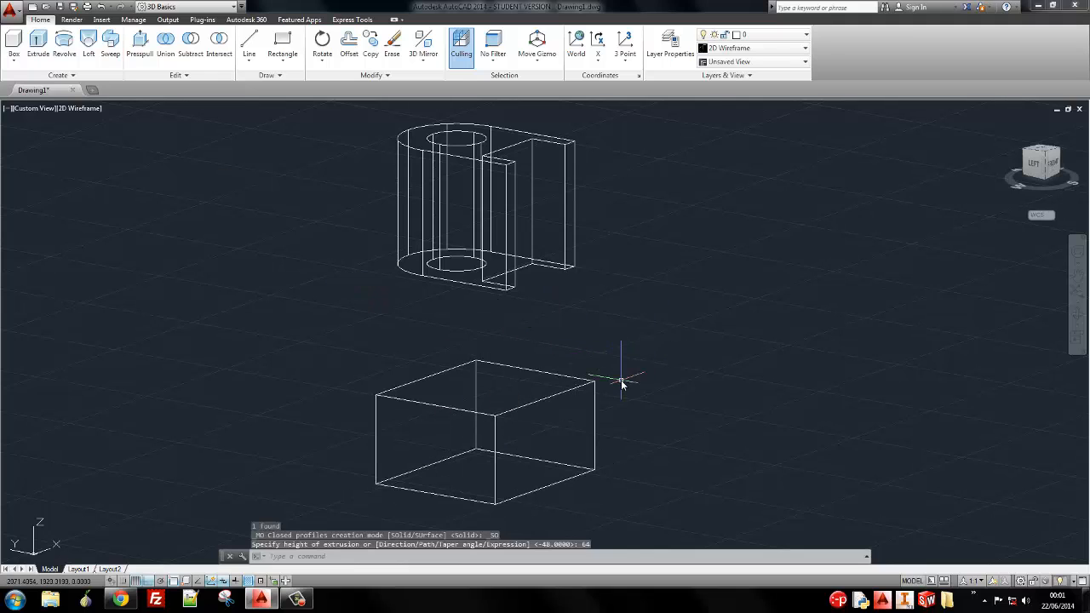
In the top view, move the extruded box from its long side's midpoint to the midpoint of the slot's inner edge
{"action": "left_click", "coordinate": [1048, 152]}
{"action": "left_click", "coordinate": [539, 260]}
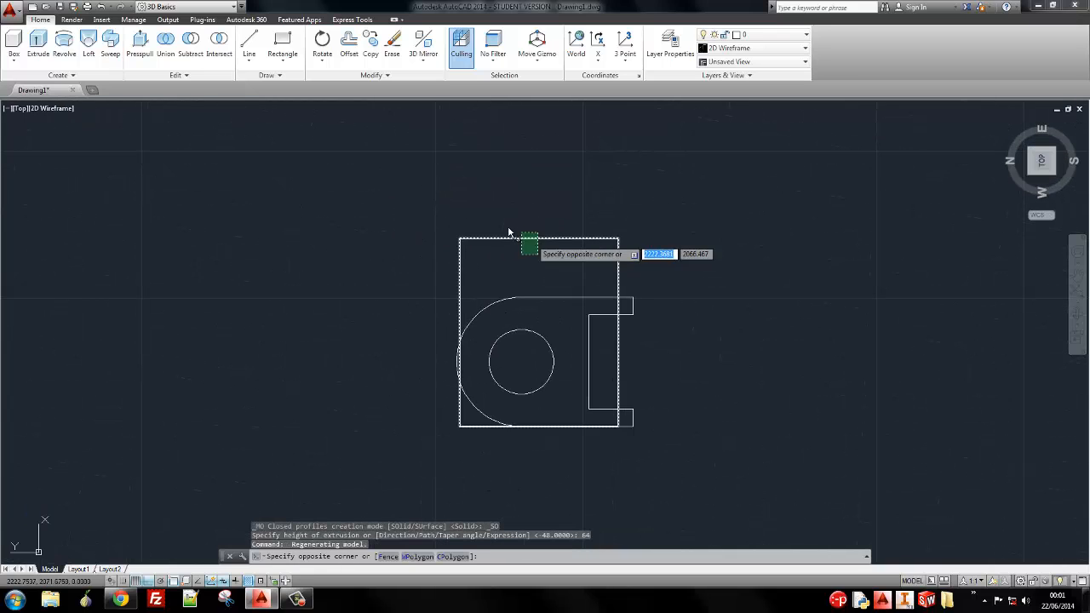
{"action": "left_click", "coordinate": [517, 232]}
{"action": "type", "text": "m"}
{"action": "key", "text": "Return"}
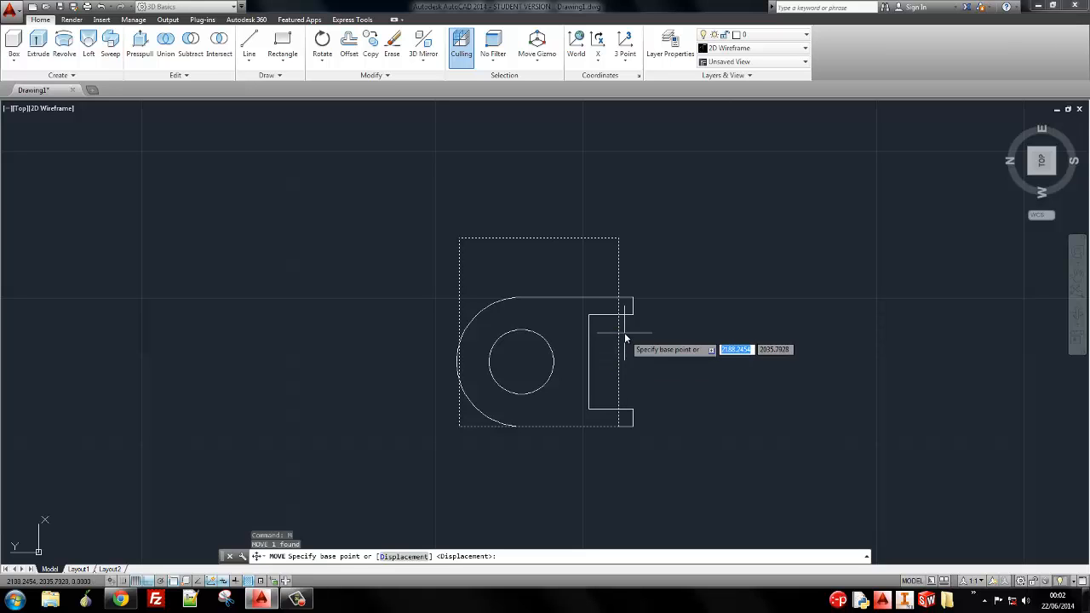
{"action": "left_click", "coordinate": [615, 338]}
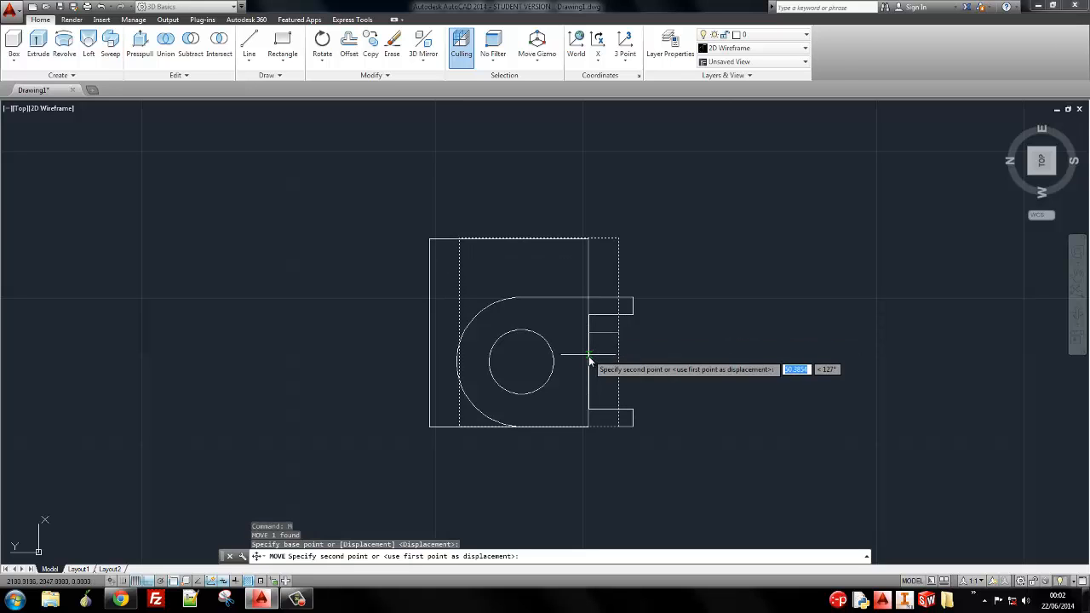
{"action": "left_click", "coordinate": [588, 364]}
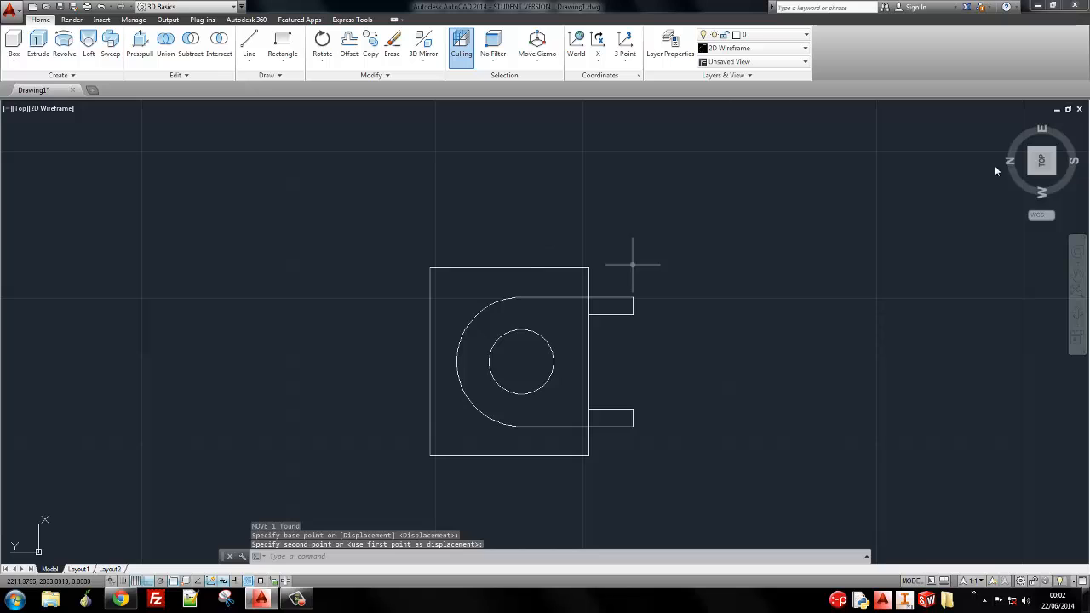
Move the extruded box from its long side's midpoint so that side lines up with the open ends of the arched solid's slot
{"action": "left_click", "coordinate": [518, 276]}
{"action": "left_click", "coordinate": [515, 259]}
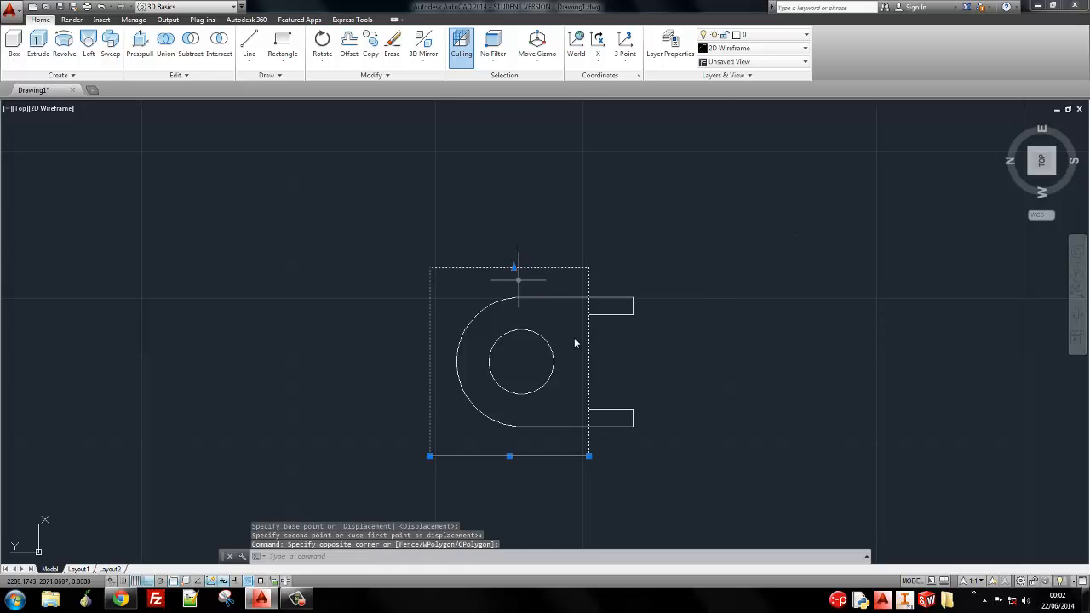
{"action": "type", "text": "M"}
{"action": "key", "text": "Return"}
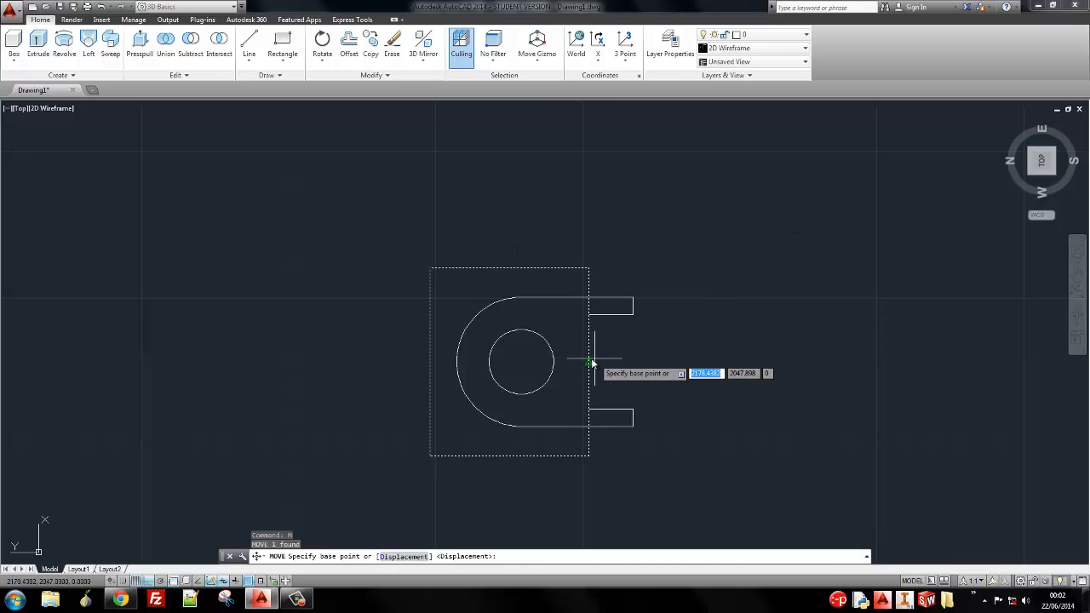
{"action": "left_click", "coordinate": [615, 365]}
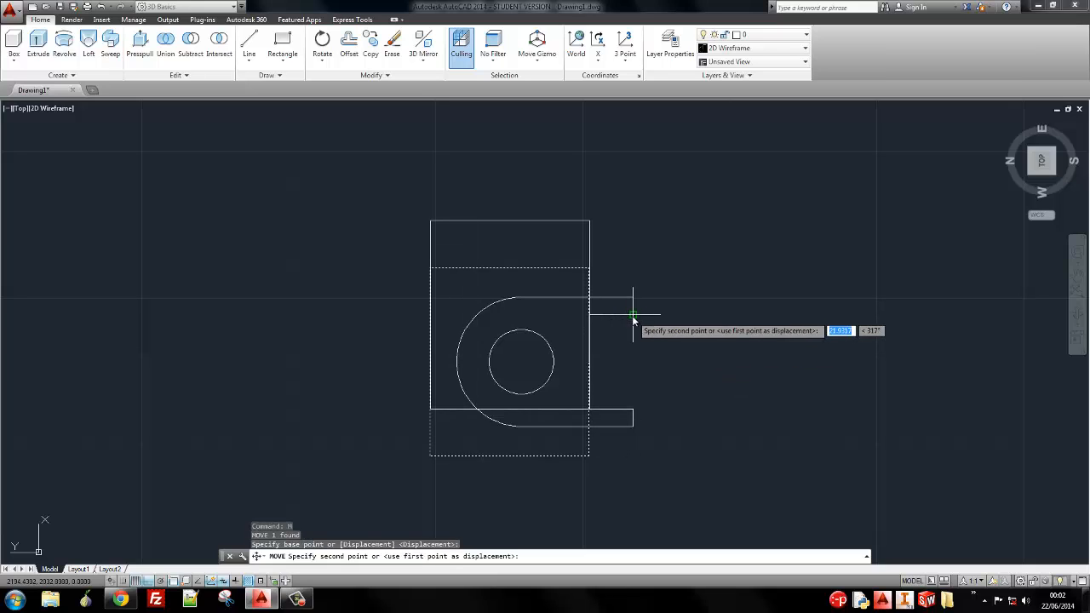
{"action": "left_click", "coordinate": [633, 364]}
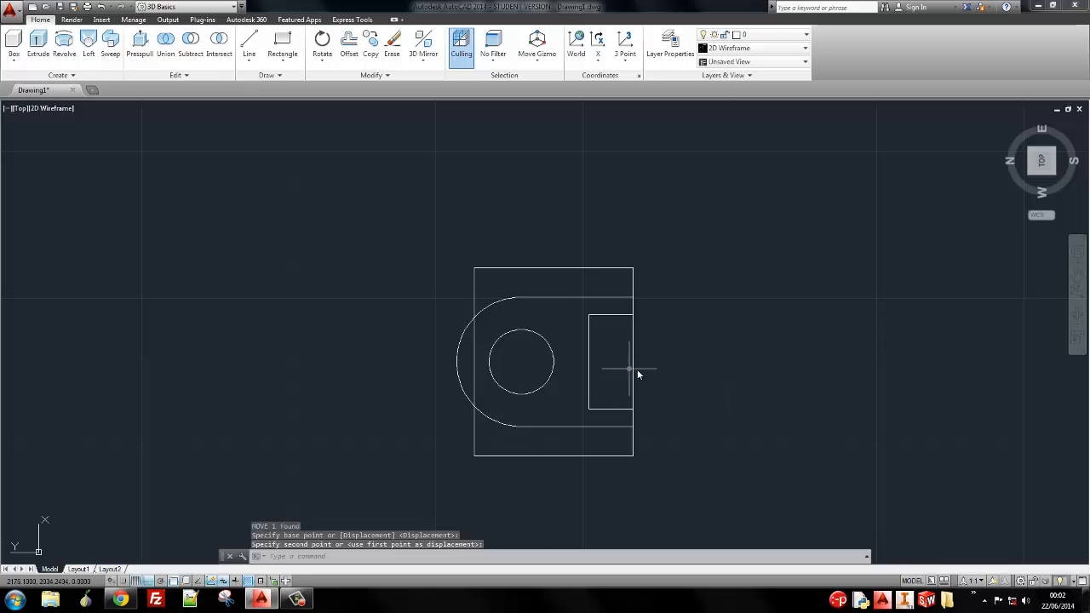
{"action": "left_click", "coordinate": [1082, 140]}
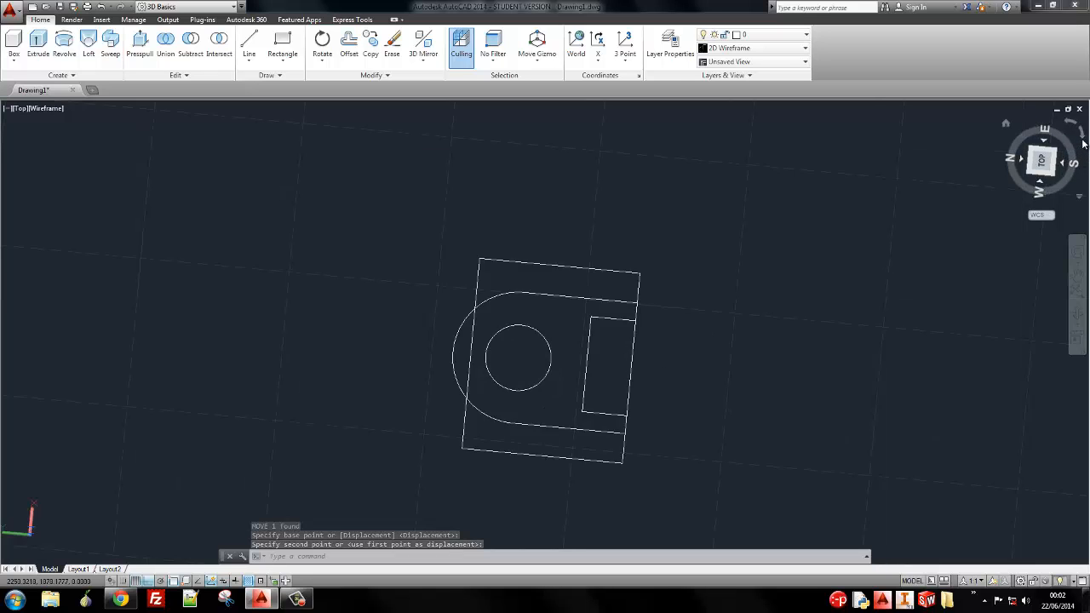
{"action": "left_click", "coordinate": [1033, 152]}
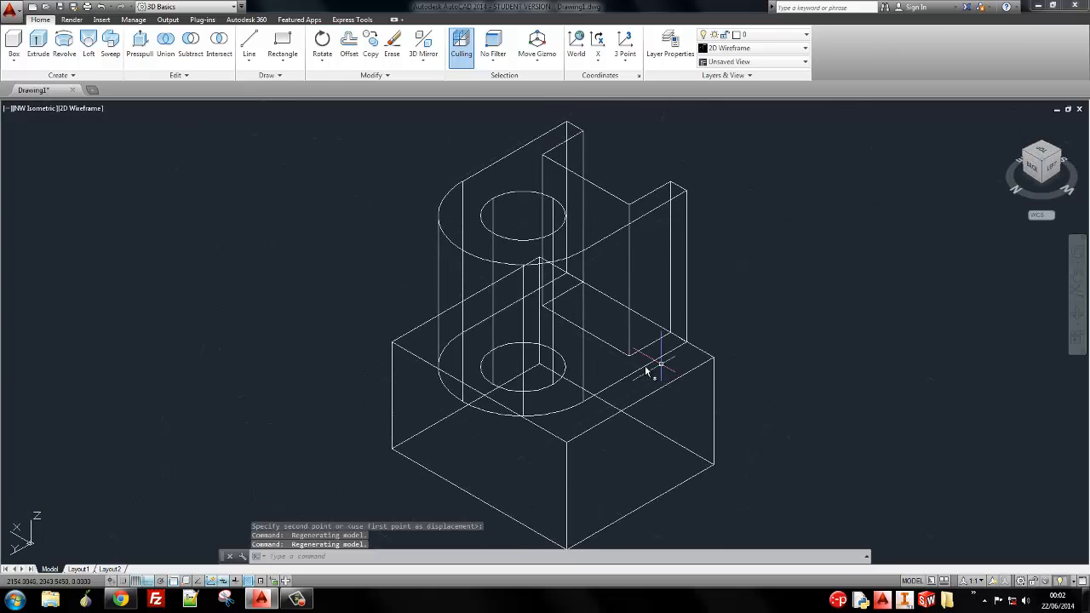
{"action": "left_click", "coordinate": [1054, 168]}
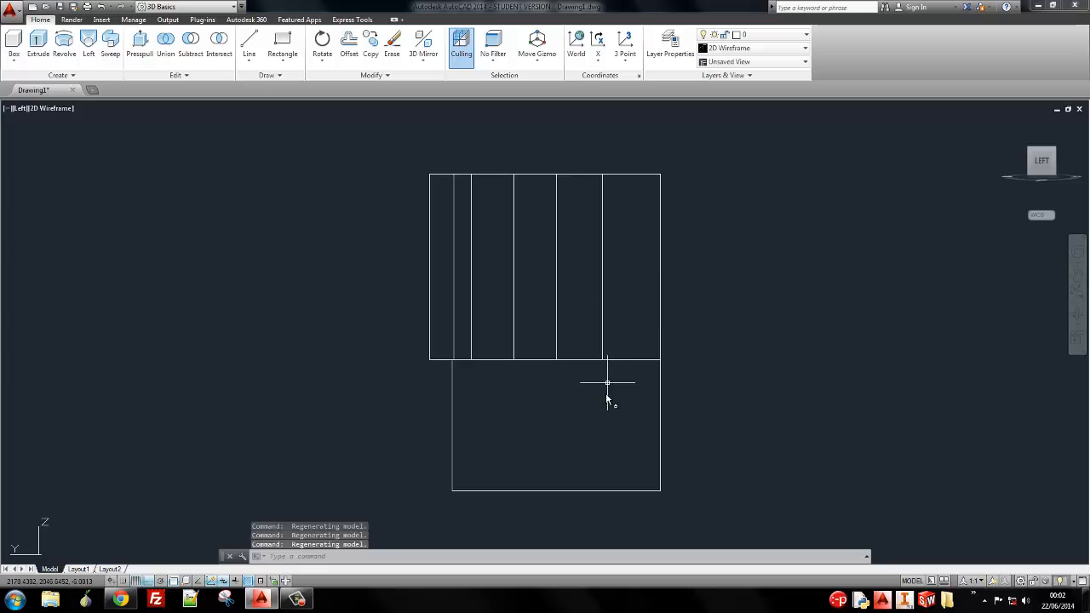
{"action": "left_click", "coordinate": [690, 288]}
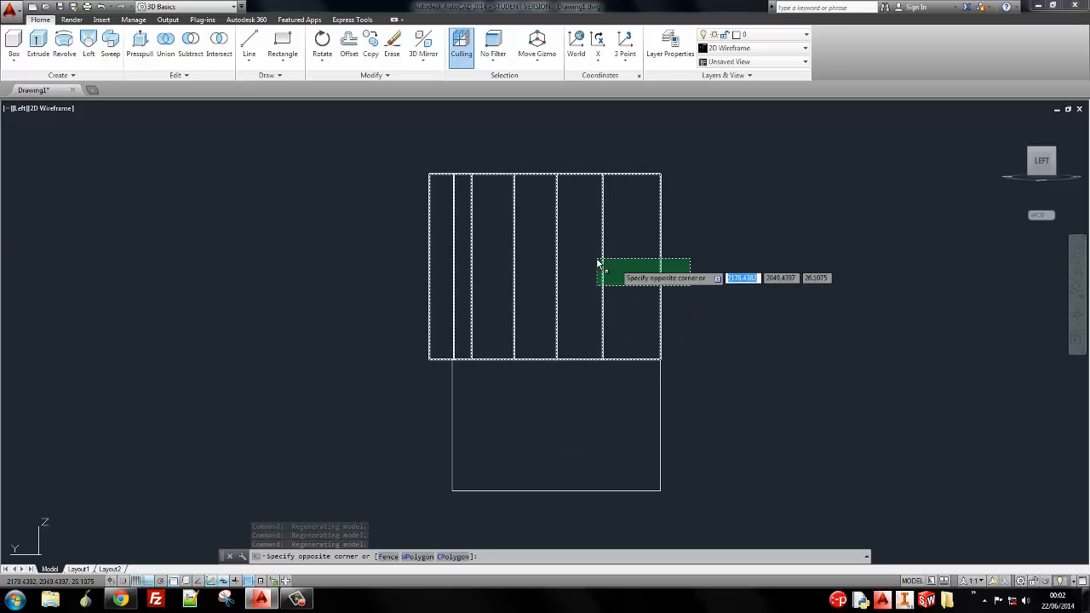
{"action": "left_click", "coordinate": [599, 261]}
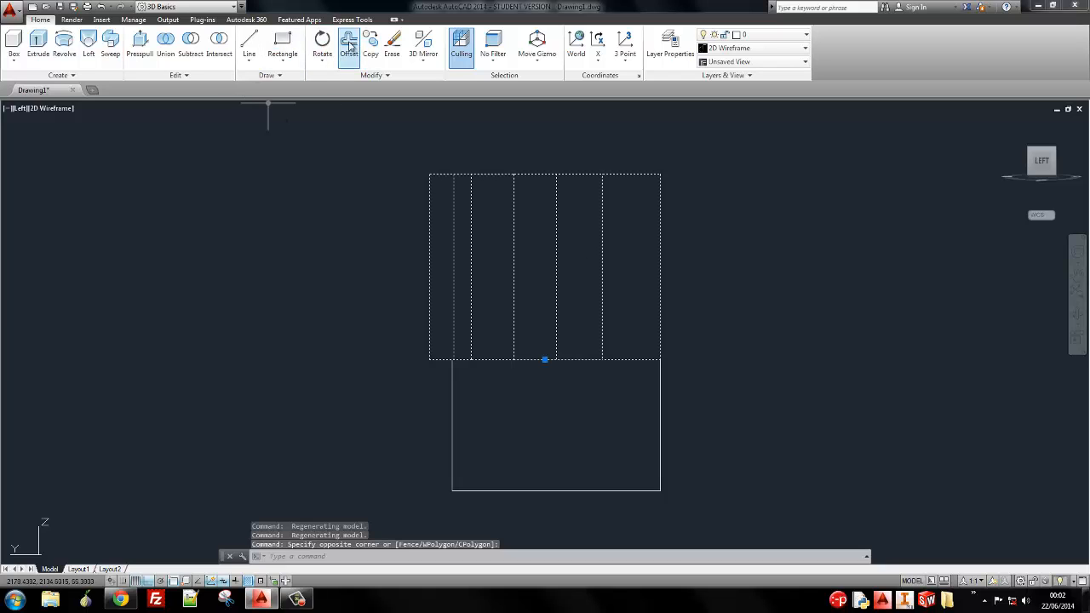
{"action": "middle_click_drag", "start_coordinate": [690, 221], "coordinate": [718, 286], "text": "shift"}
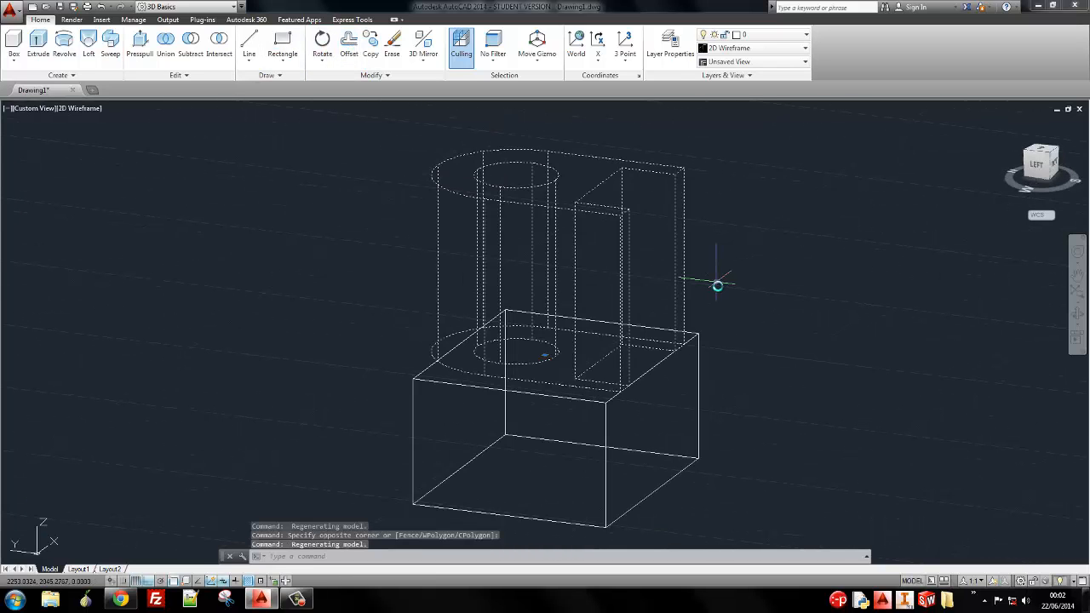
{"action": "scroll", "coordinate": [747, 358], "scroll_direction": "down", "scroll_amount": 3}
{"action": "middle_click_drag", "start_coordinate": [747, 357], "coordinate": [560, 253]}
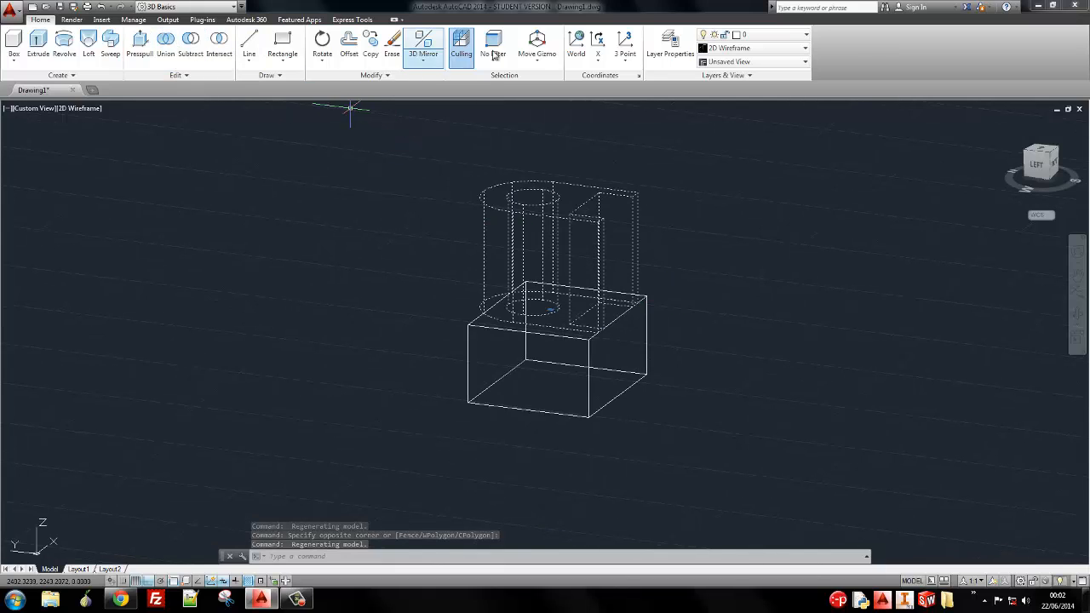
{"action": "left_click", "coordinate": [322, 58]}
{"action": "left_click", "coordinate": [316, 103]}
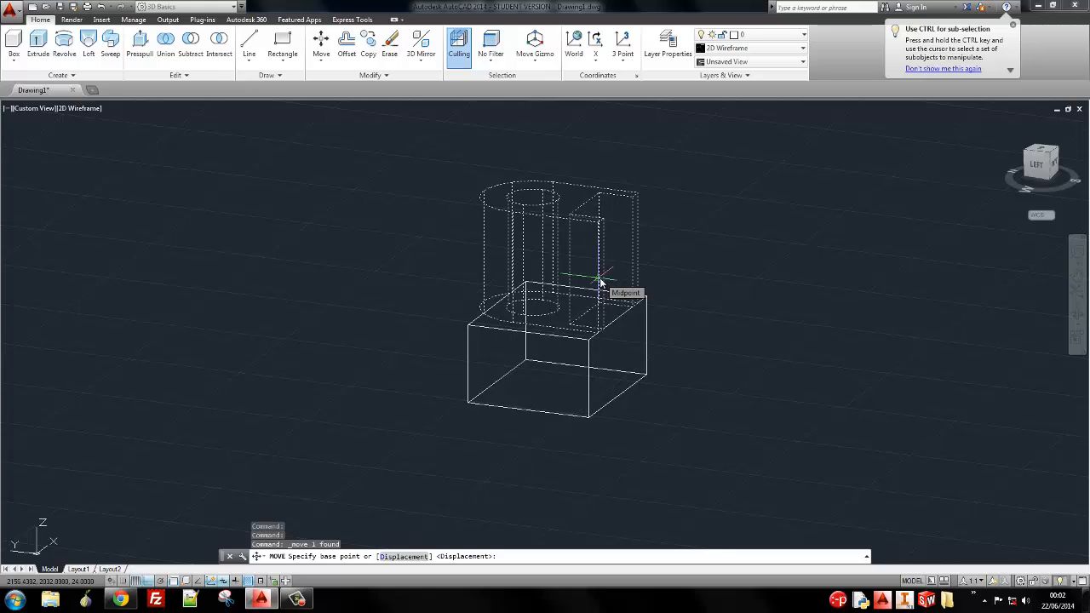
{"action": "left_click", "coordinate": [601, 281]}
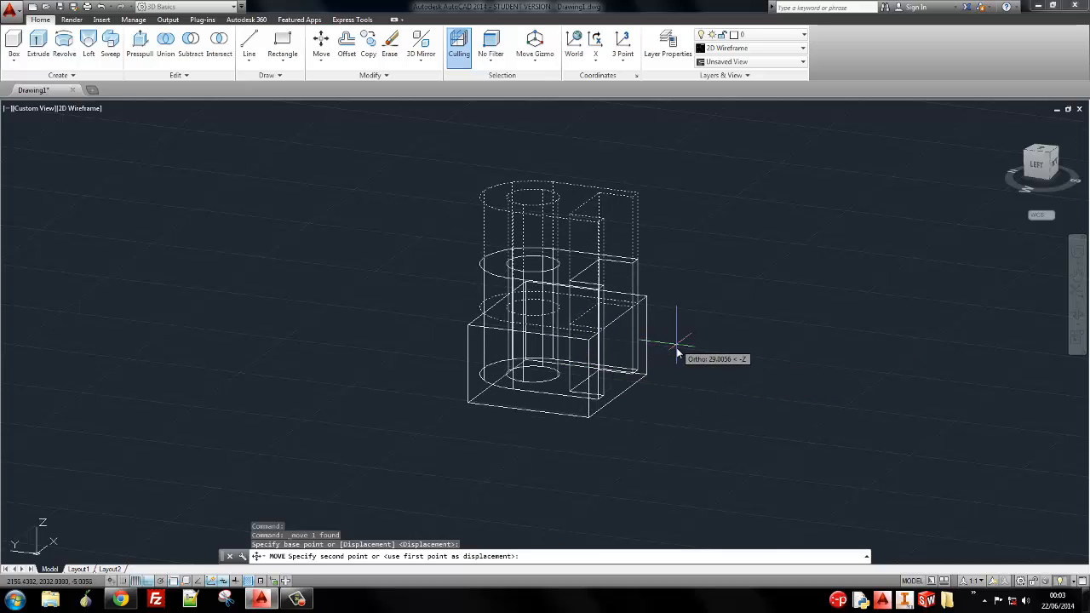
{"action": "key", "text": "Escape"}
Draw a construction line outward from the midpoint of the box's near vertical edge
{"action": "type", "text": "l"}
{"action": "key", "text": "Return"}
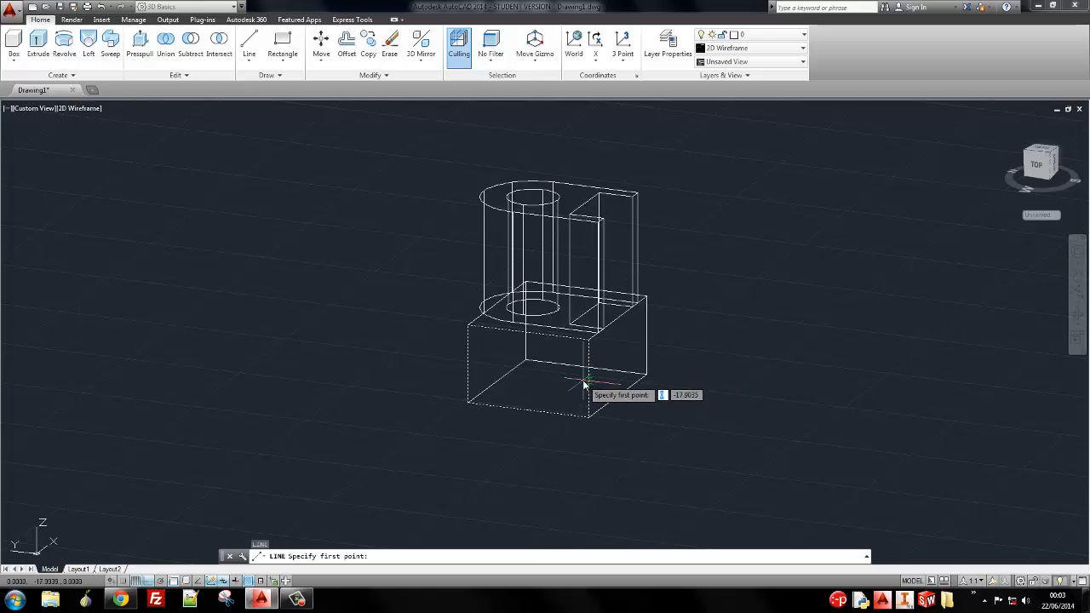
{"action": "left_click", "coordinate": [587, 381]}
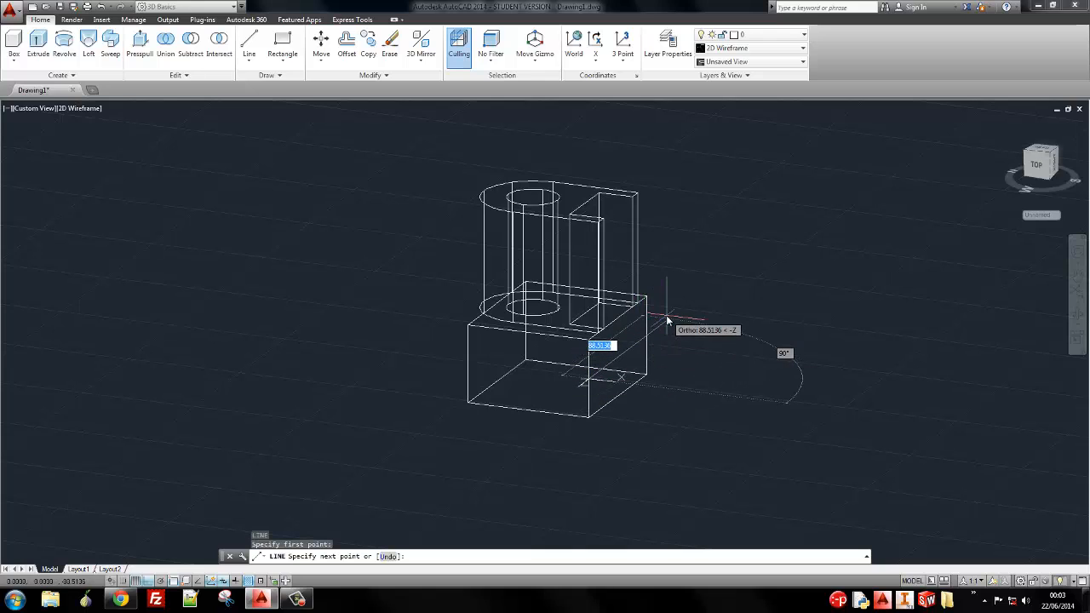
{"action": "left_click", "coordinate": [666, 318]}
{"action": "key", "text": "Escape"}
Move the arched solid straight down from the midpoint of its vertical slot edge to the construction line's level, and erase the line
{"action": "left_click", "coordinate": [627, 272]}
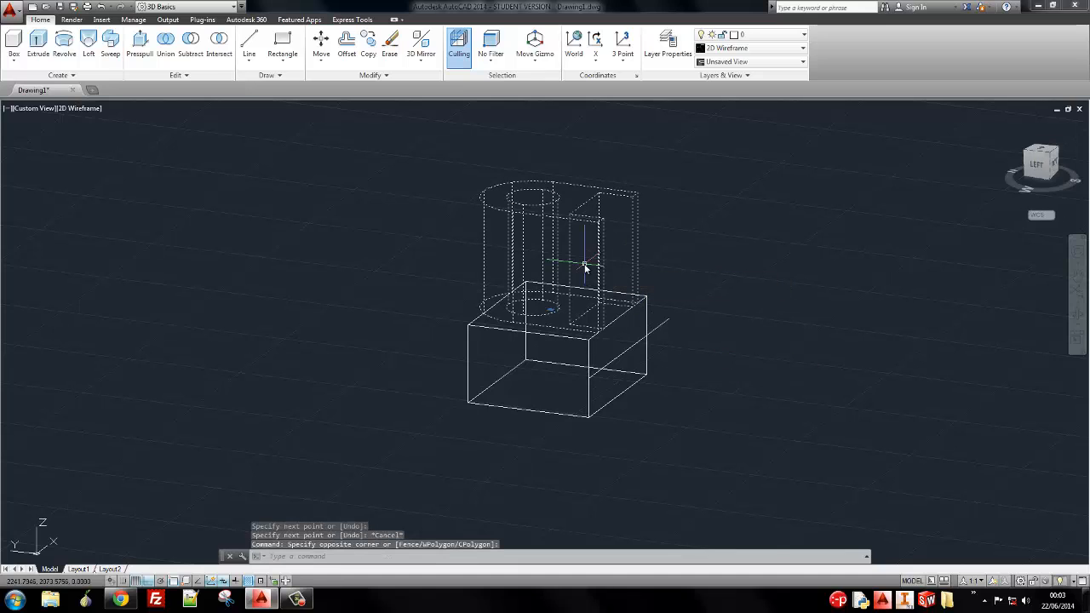
{"action": "left_click", "coordinate": [469, 107]}
{"action": "left_click", "coordinate": [322, 42]}
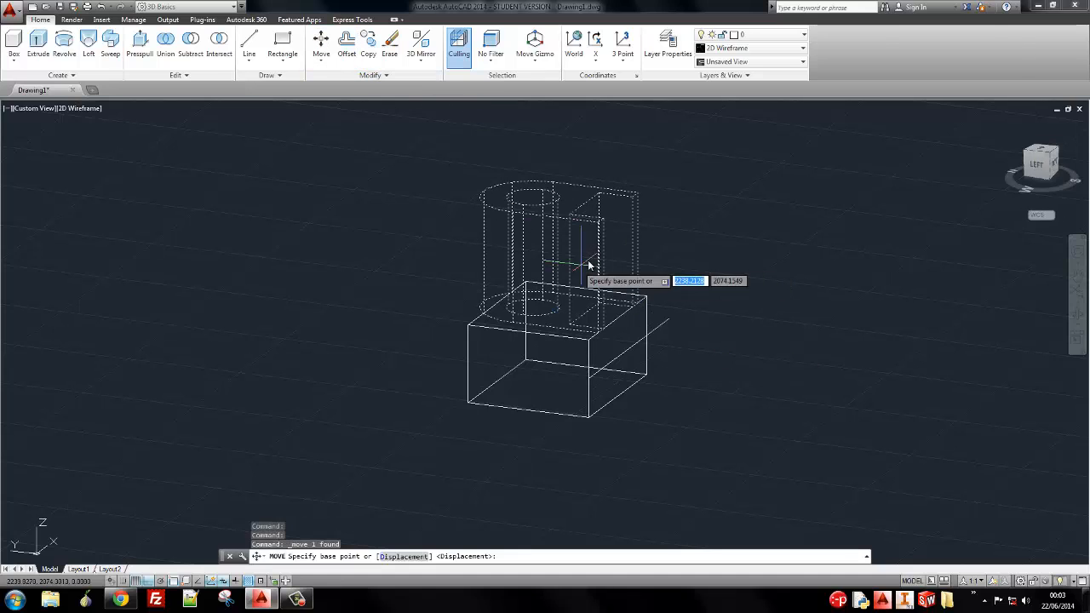
{"action": "left_click", "coordinate": [599, 281]}
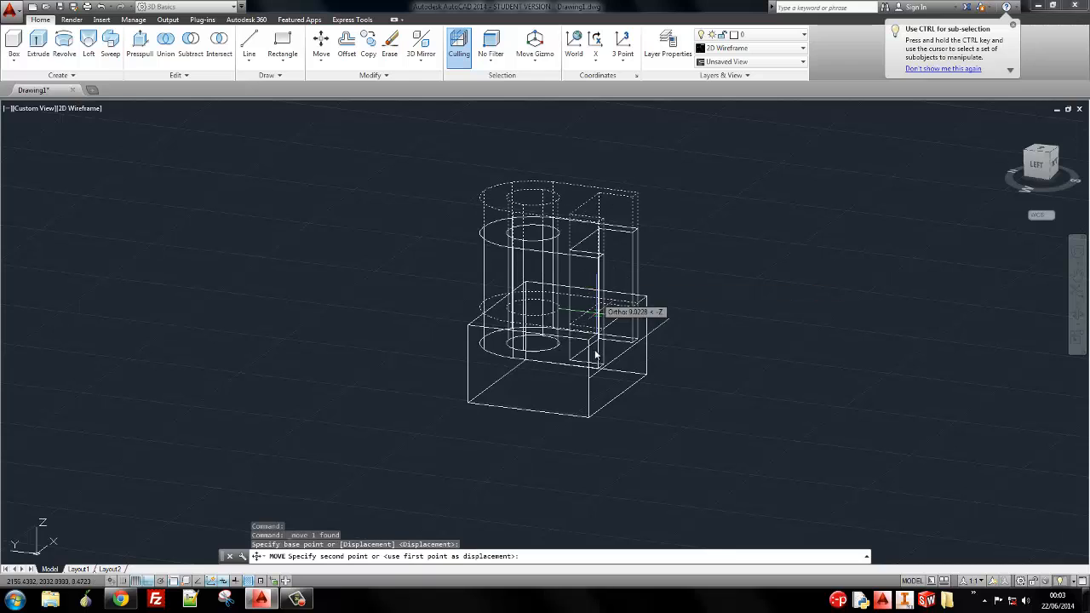
{"action": "left_click", "coordinate": [600, 375]}
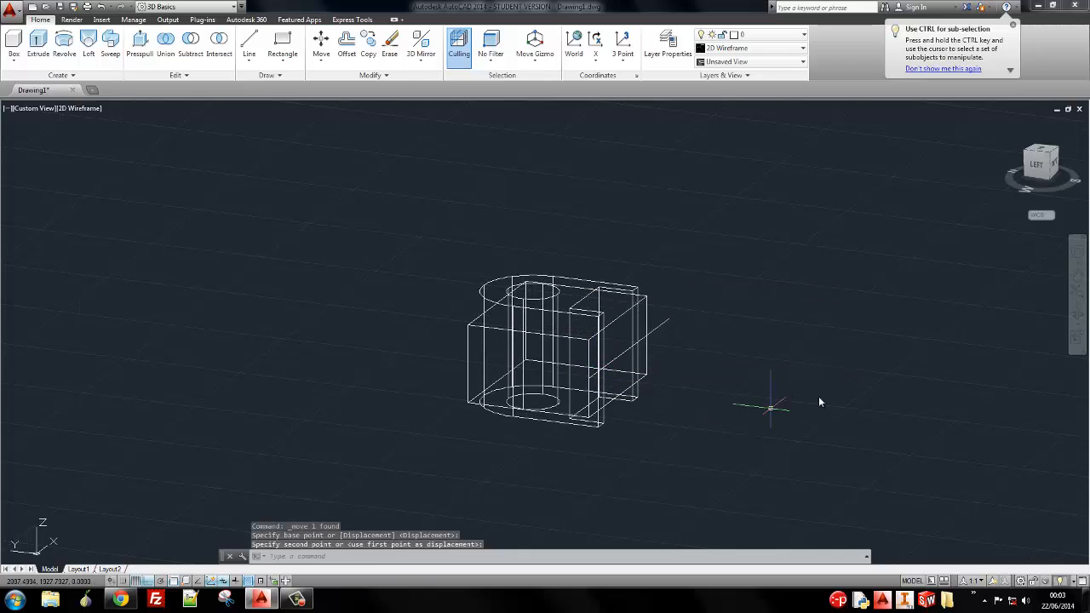
{"action": "left_click", "coordinate": [664, 337]}
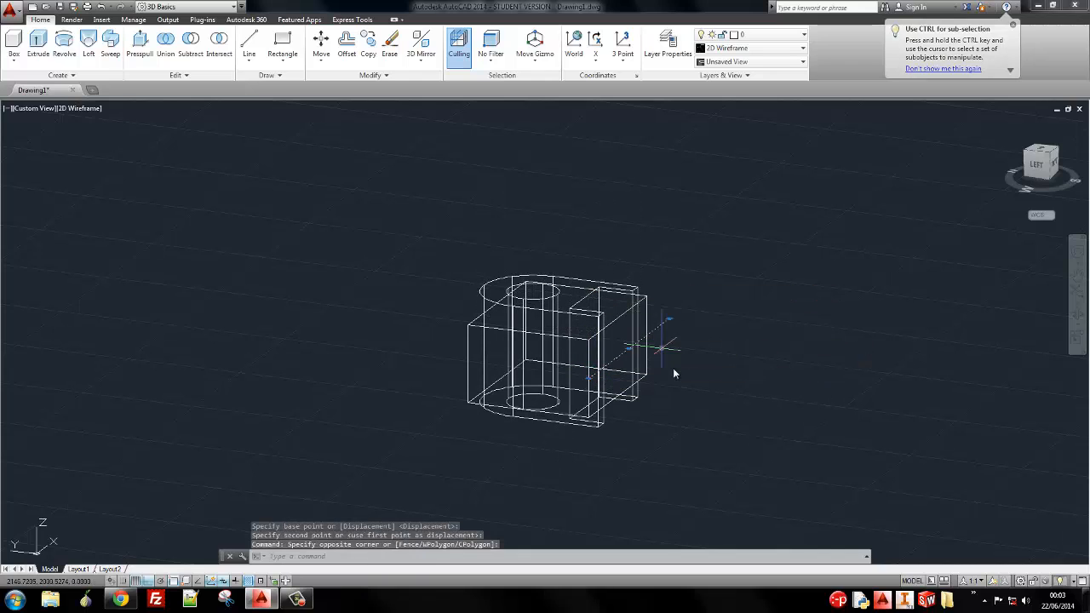
{"action": "key", "text": "Delete"}
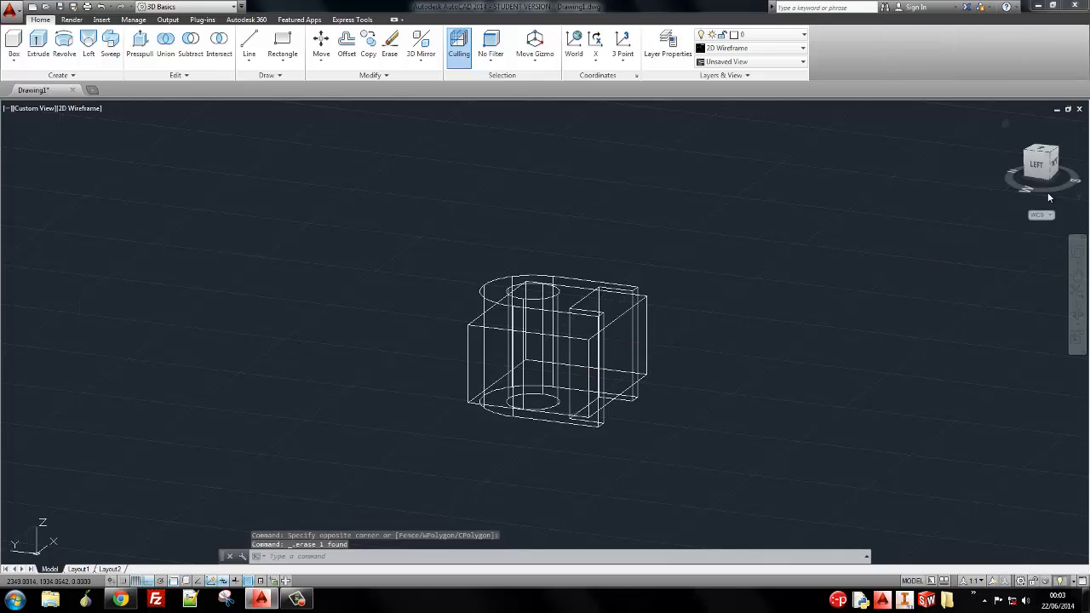
Examine how the box and arched solid align in the left, front and top views and in the Conceptual visual style
{"action": "left_click", "coordinate": [1042, 171]}
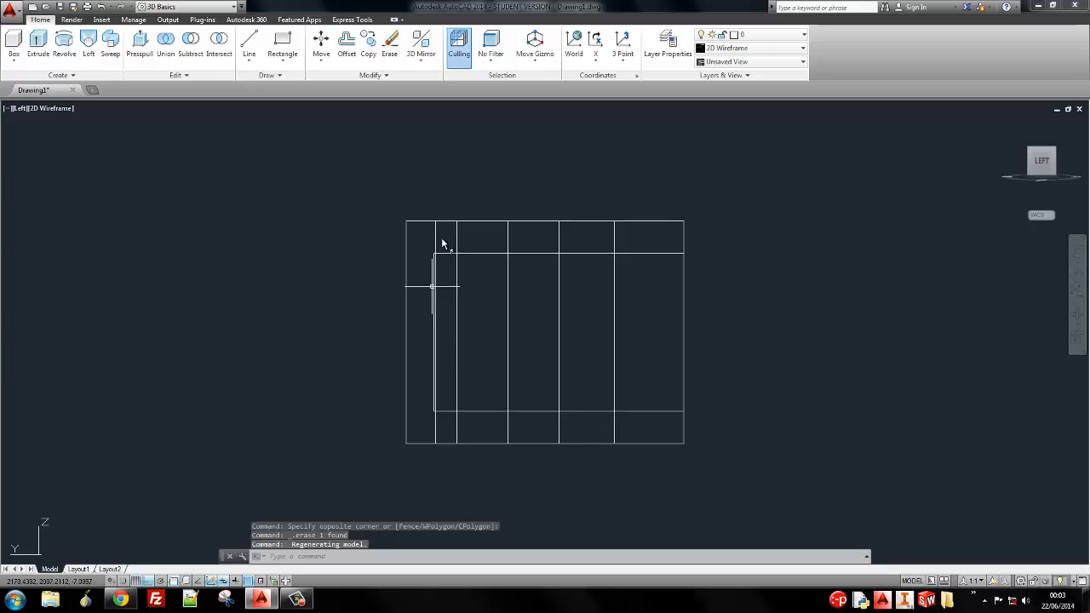
{"action": "left_click", "coordinate": [1063, 161]}
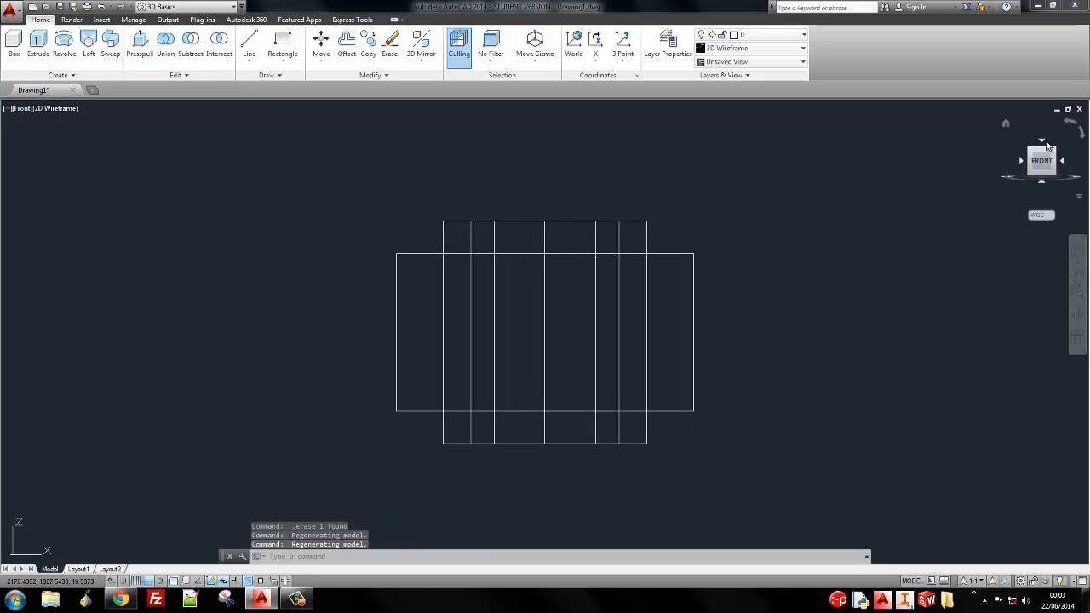
{"action": "left_click", "coordinate": [1044, 142]}
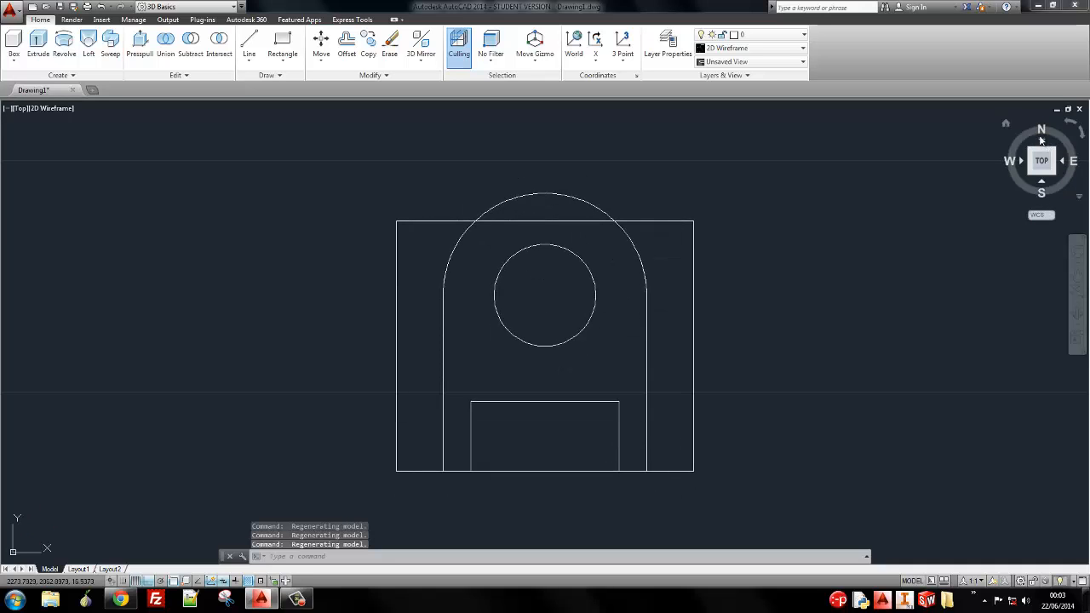
{"action": "mouse_move", "coordinate": [565, 273]}
{"action": "middle_mouse_down", "text": "shift"}
{"action": "mouse_move", "coordinate": [625, 280]}
{"action": "mouse_move", "coordinate": [612, 223]}
{"action": "mouse_move", "coordinate": [585, 182]}
{"action": "mouse_move", "coordinate": [605, 218]}
{"action": "mouse_move", "coordinate": [575, 236]}
{"action": "mouse_move", "coordinate": [579, 287]}
{"action": "mouse_move", "coordinate": [569, 282]}
{"action": "mouse_move", "coordinate": [589, 253]}
{"action": "mouse_move", "coordinate": [580, 280]}
{"action": "middle_mouse_up", "text": "shift"}
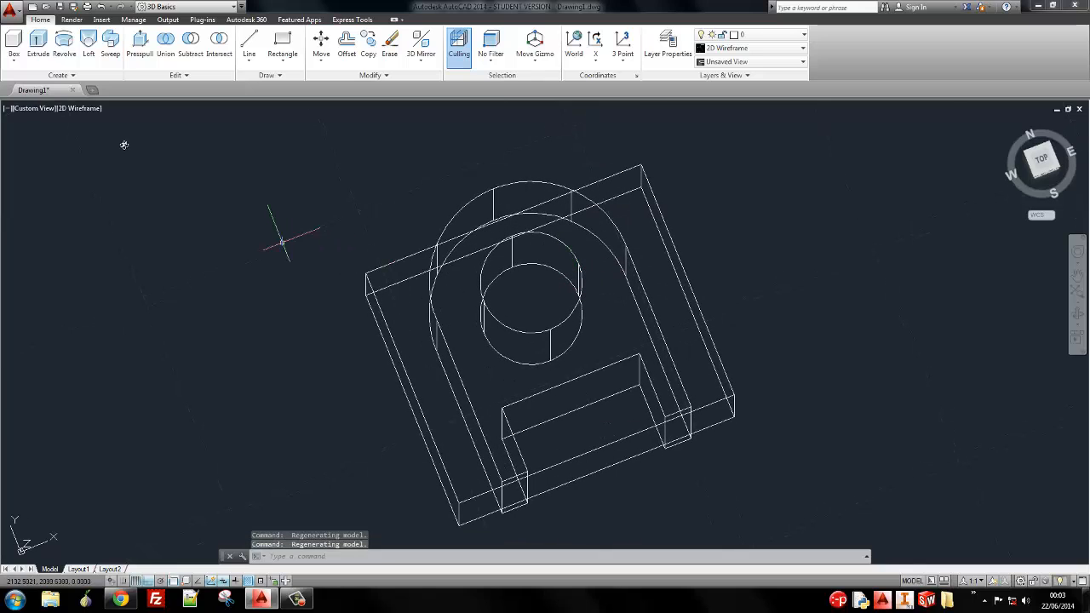
{"action": "left_click", "coordinate": [89, 111]}
{"action": "left_click", "coordinate": [136, 151]}
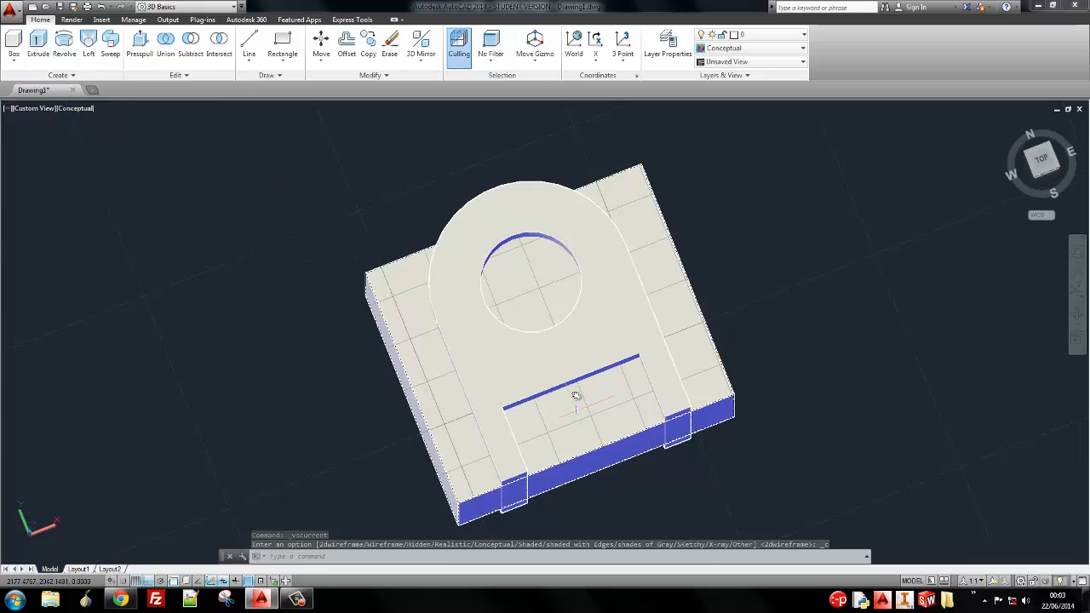
{"action": "middle_click_drag", "start_coordinate": [546, 302], "coordinate": [530, 258]}
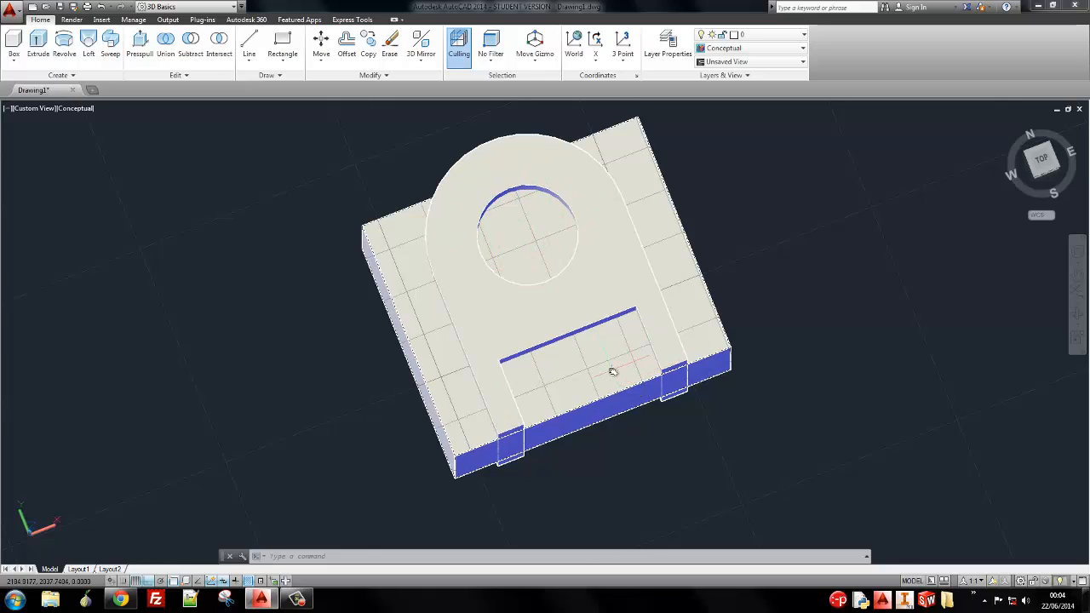
{"action": "left_click", "coordinate": [83, 112]}
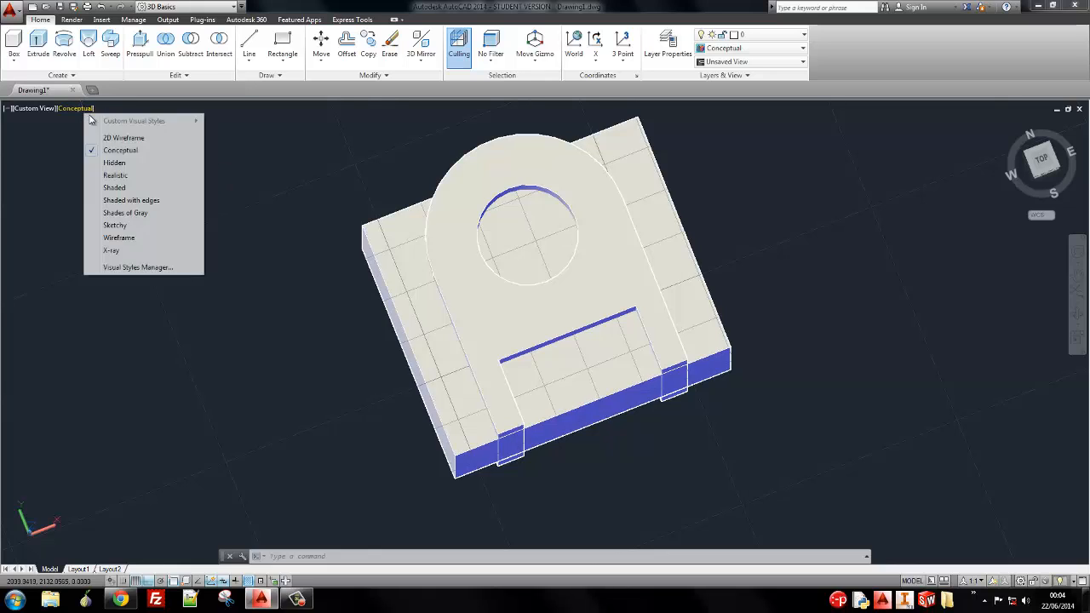
{"action": "left_click", "coordinate": [107, 132]}
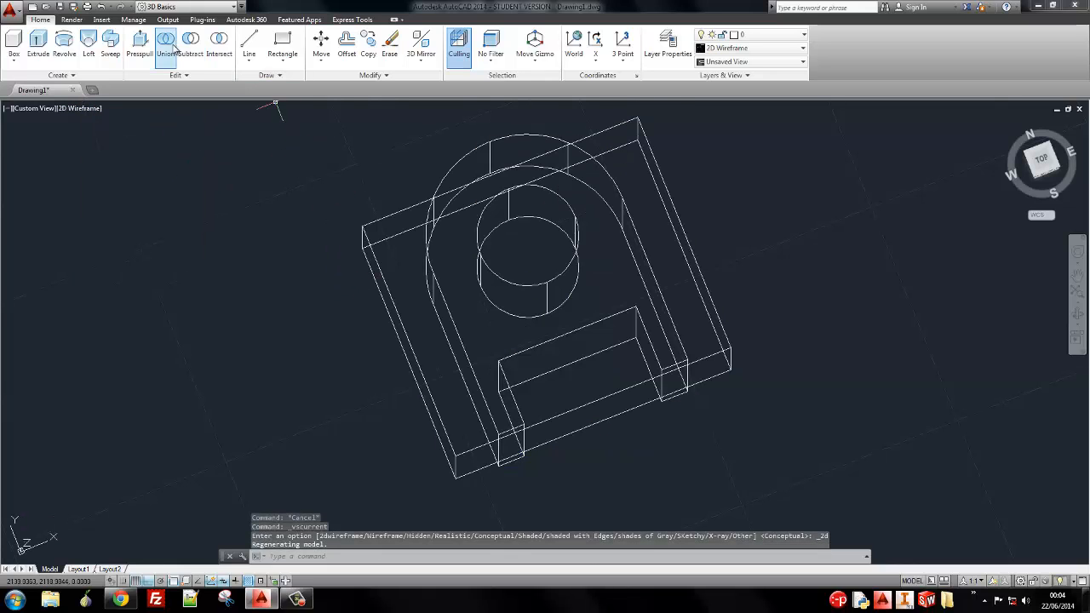
Union the arched solid with the cross block and compare the result with the reference drawing from the NW isometric view
{"action": "left_click", "coordinate": [456, 142]}
{"action": "left_click", "coordinate": [423, 239]}
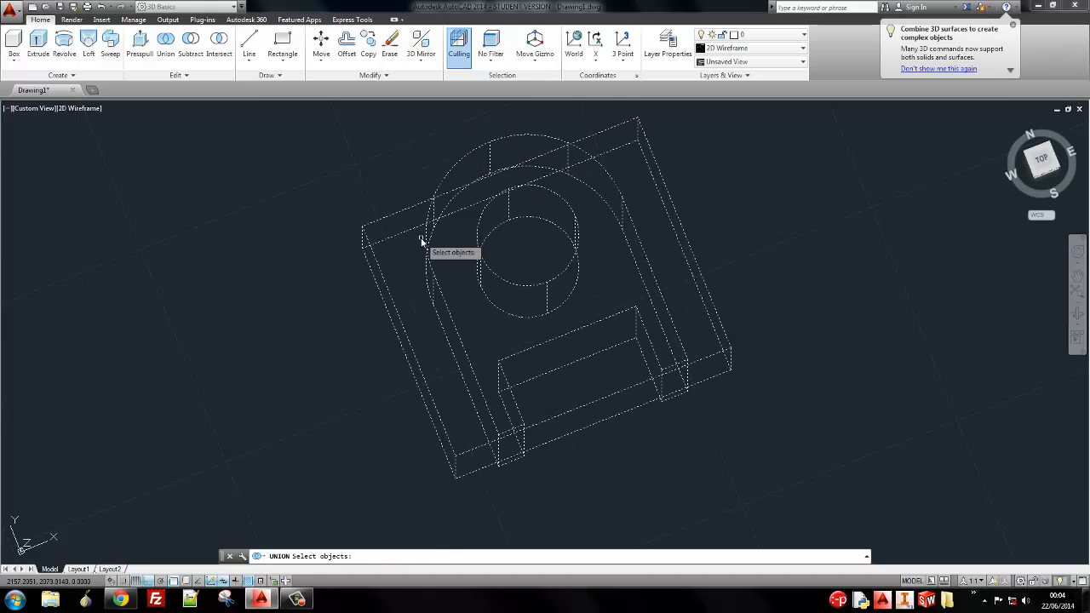
{"action": "key", "text": "Return"}
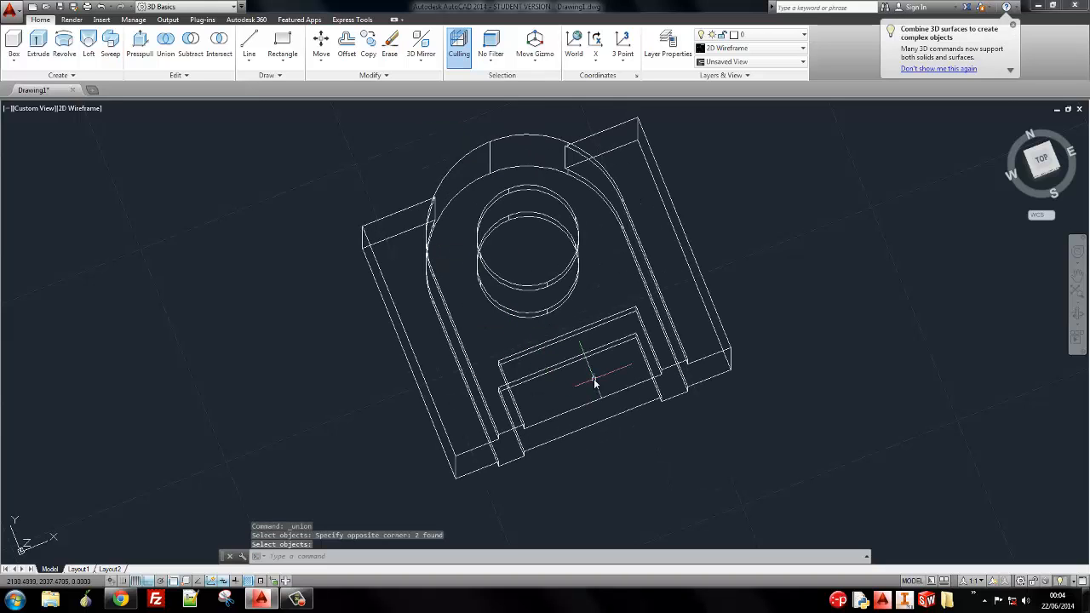
{"action": "left_click", "coordinate": [1050, 162]}
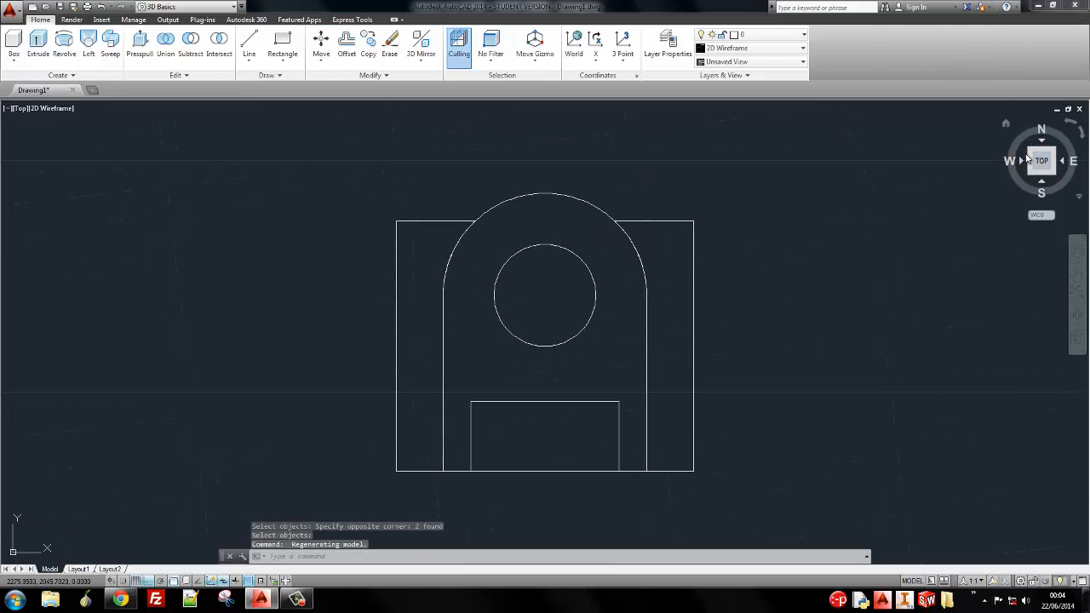
{"action": "left_click", "coordinate": [1029, 151]}
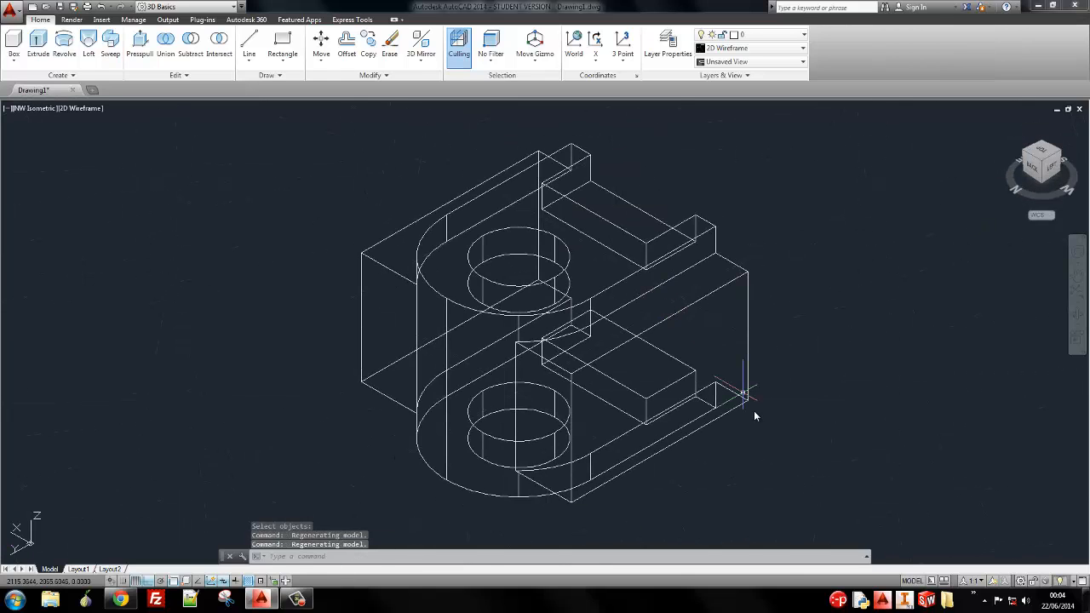
{"action": "key", "text": "alt+Tab"}
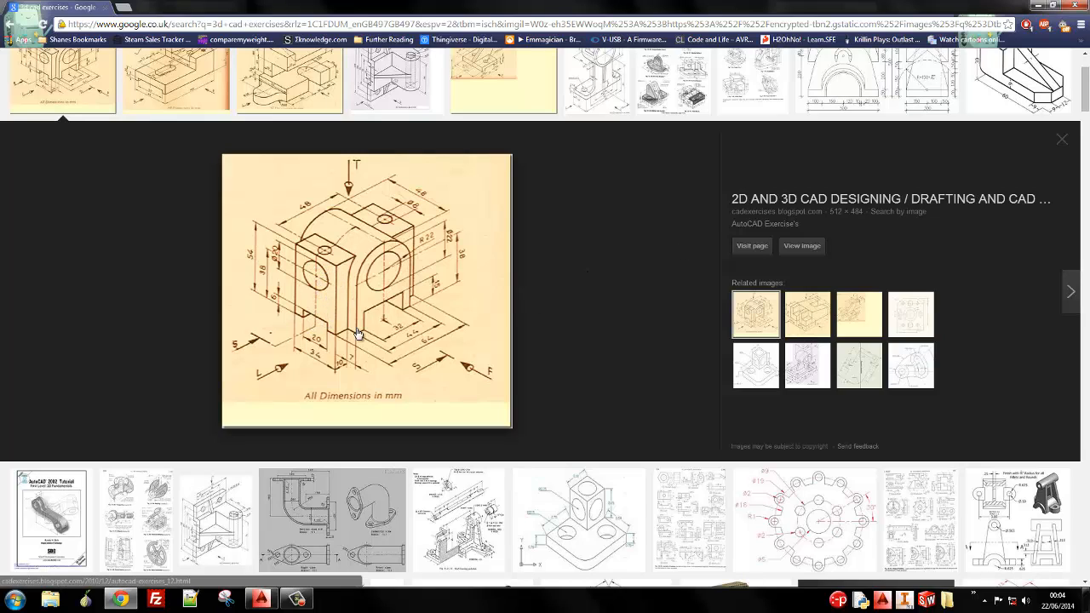
{"action": "key", "text": "alt+Tab"}
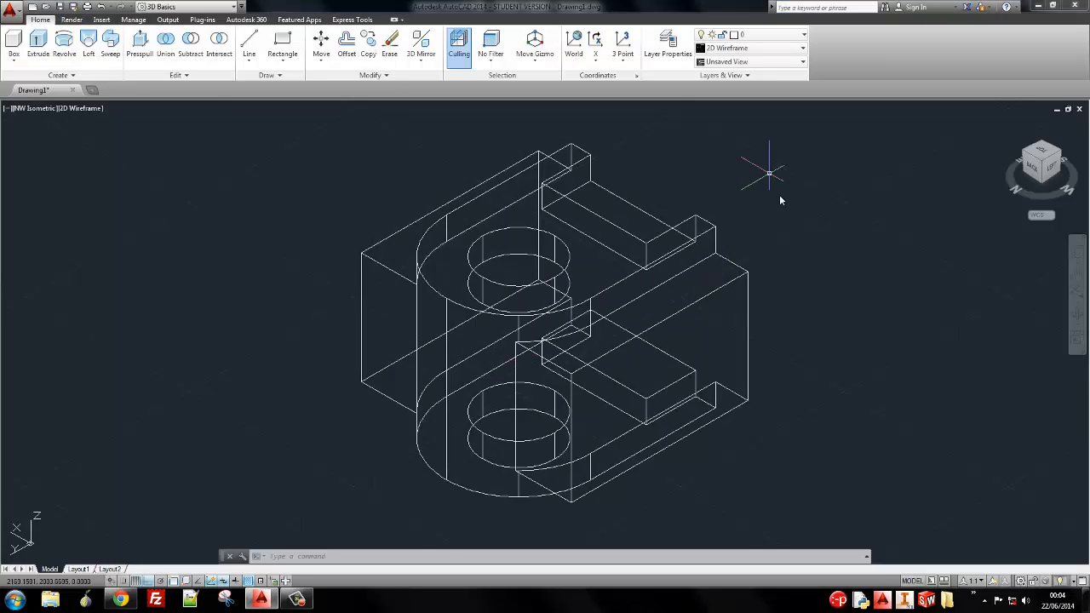
Draw a rectangle 20 long and 6 wide on the block's left face, inside the large open area between the two arms
{"action": "left_click", "coordinate": [1052, 168]}
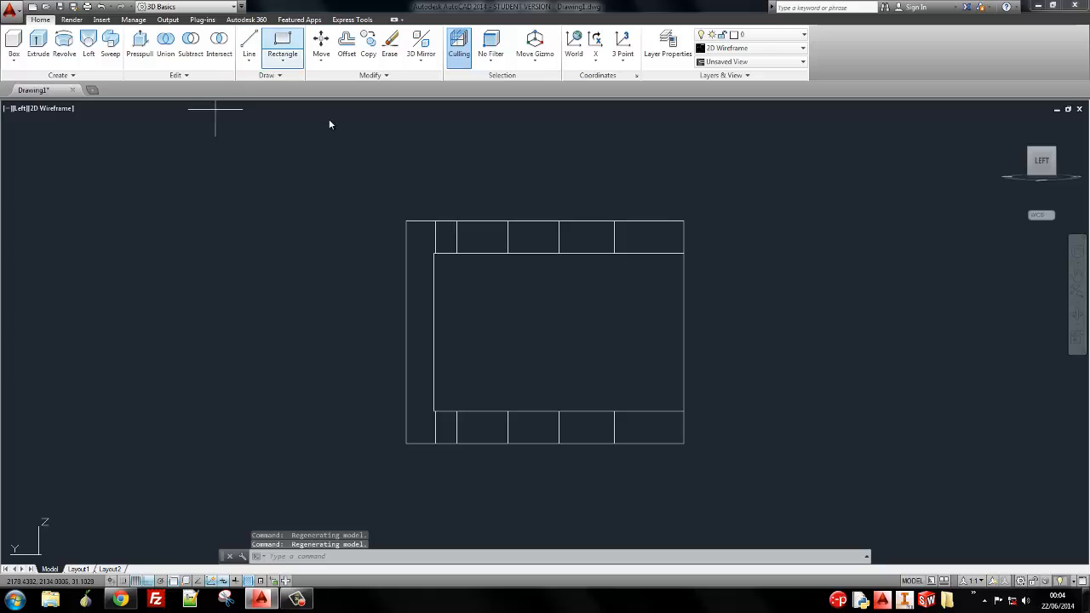
{"action": "left_click", "coordinate": [579, 291]}
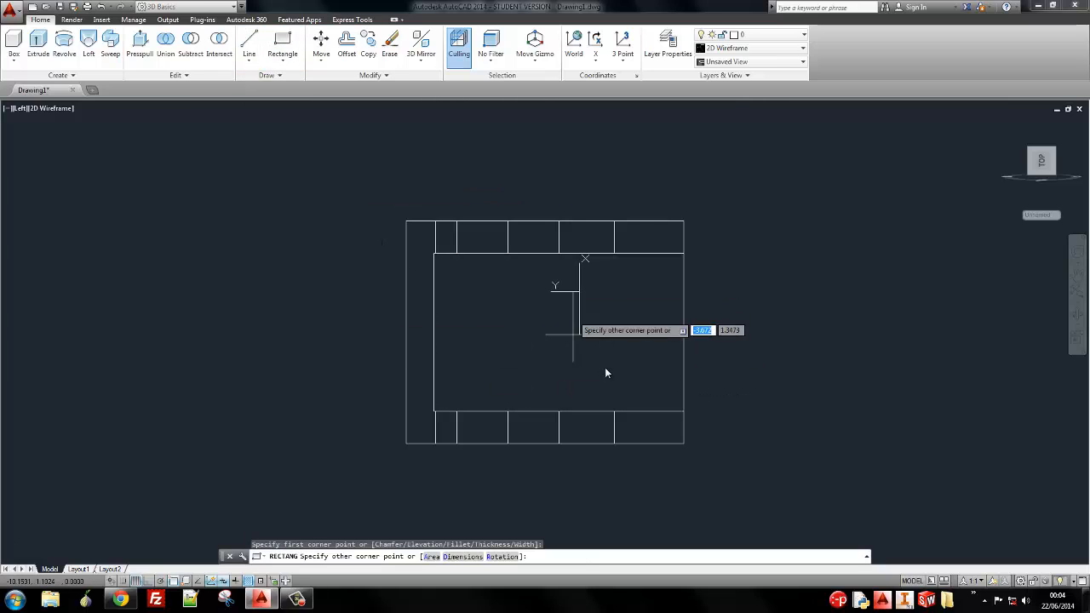
{"action": "type", "text": "d"}
{"action": "key", "text": "Return"}
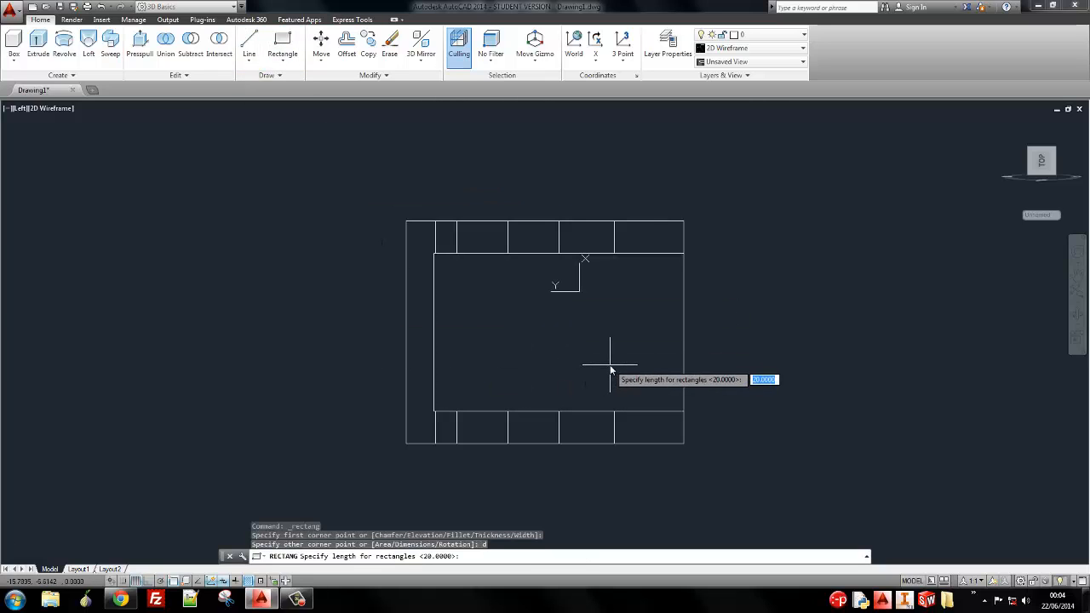
{"action": "key", "text": "Return"}
{"action": "key", "text": "Return"}
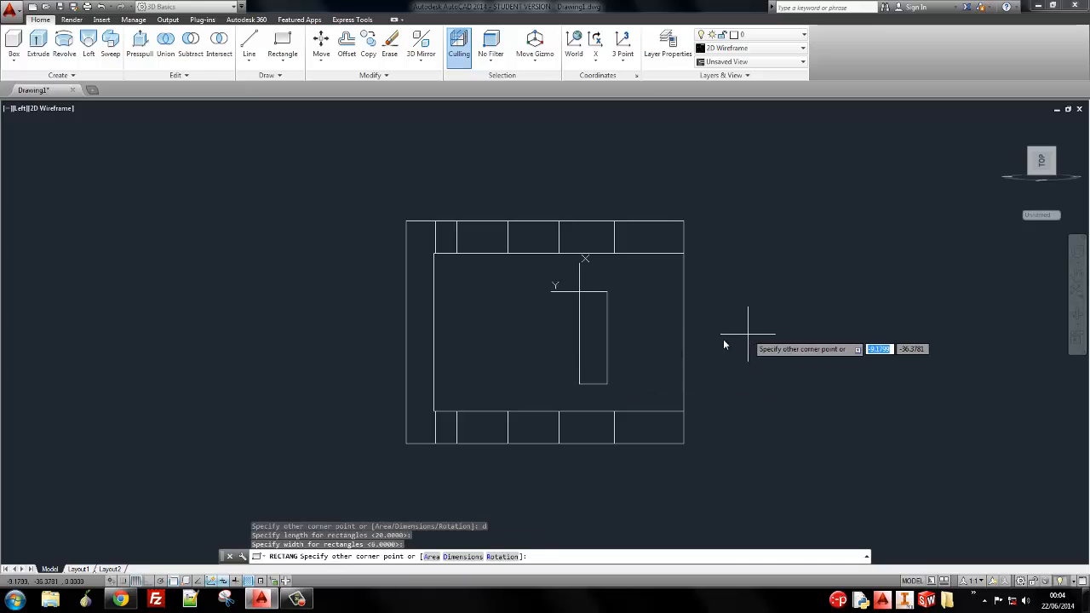
{"action": "left_click", "coordinate": [665, 356]}
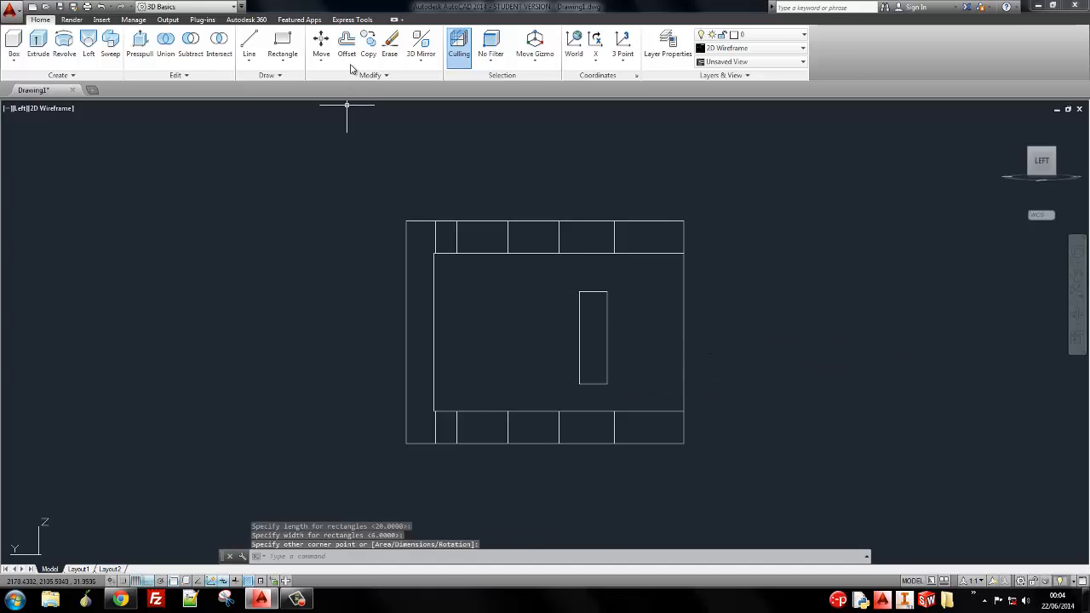
Select the new 20 by 6 rectangle on the left face as the object to move
{"action": "left_click", "coordinate": [321, 42]}
{"action": "left_click", "coordinate": [582, 324]}
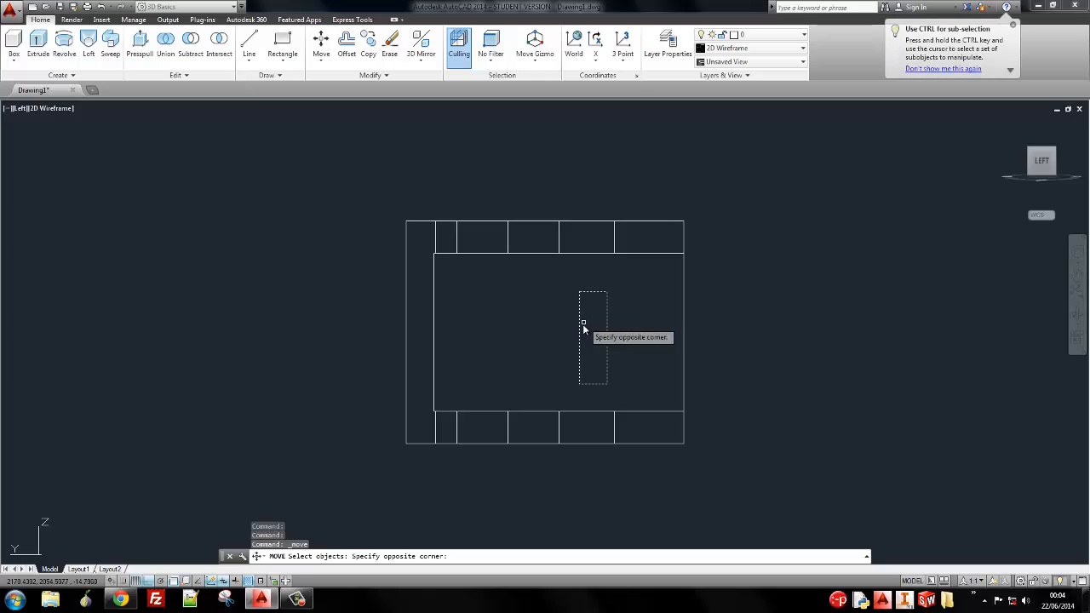
Move the small upright rectangle by its outer edge's midpoint to the midpoint of the side face's vertical end edge, with ortho mode off
{"action": "left_click", "coordinate": [584, 326]}
{"action": "key", "text": "Return"}
{"action": "left_click", "coordinate": [608, 339]}
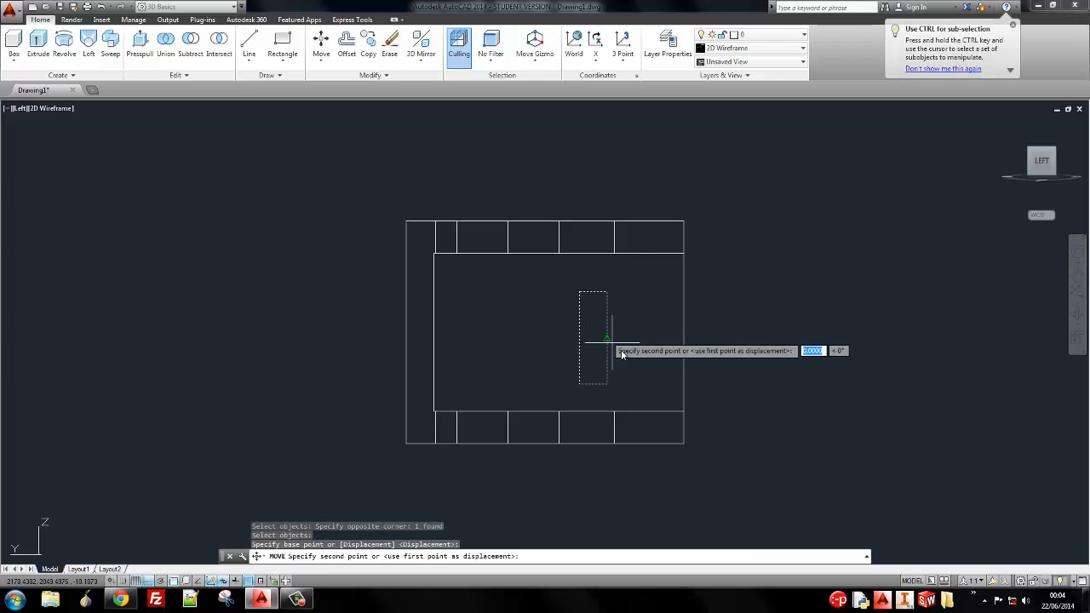
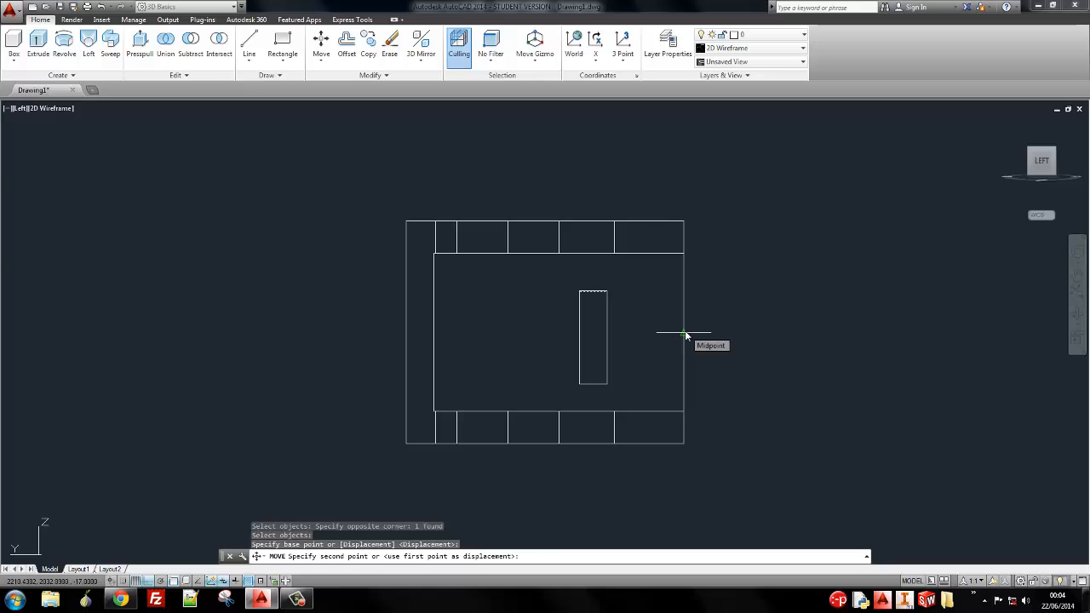
{"action": "key", "text": "F8"}
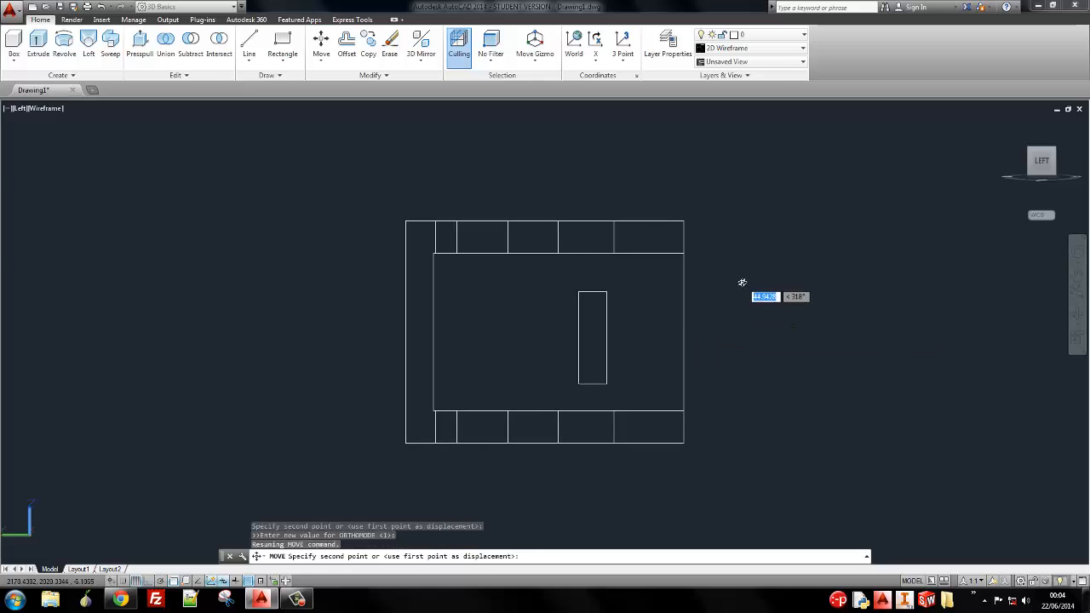
{"action": "middle_click_drag", "start_coordinate": [742, 282], "coordinate": [630, 338], "text": "shift"}
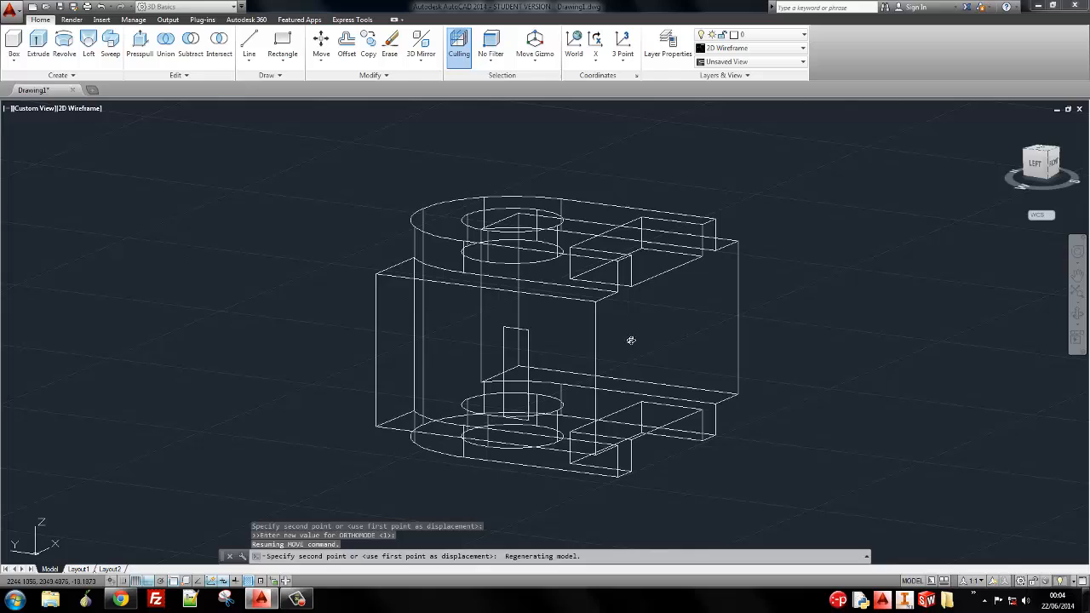
{"action": "left_click", "coordinate": [594, 381]}
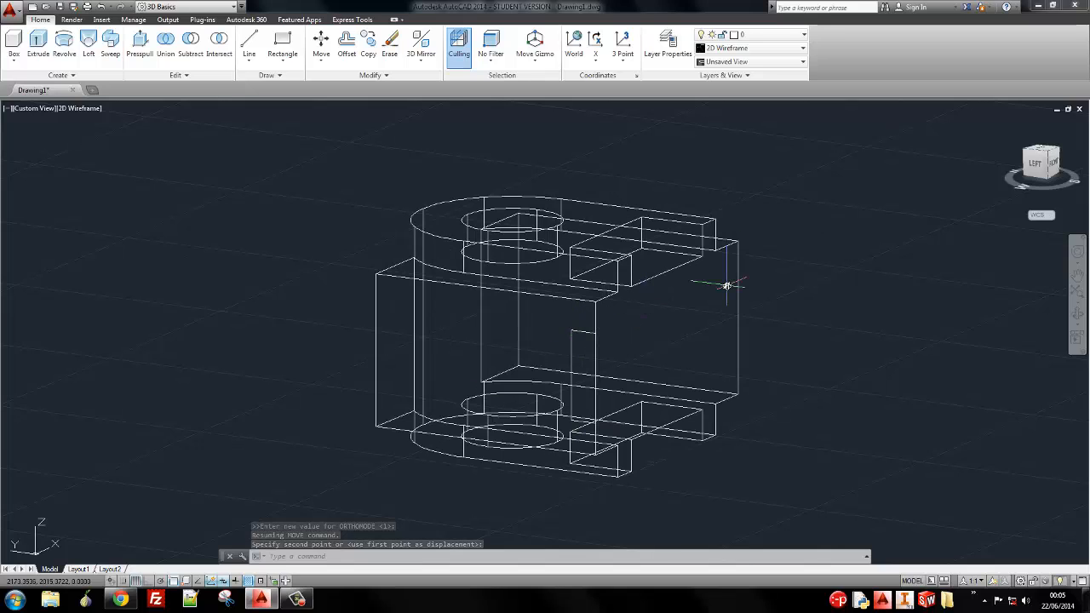
{"action": "key", "text": "Escape"}
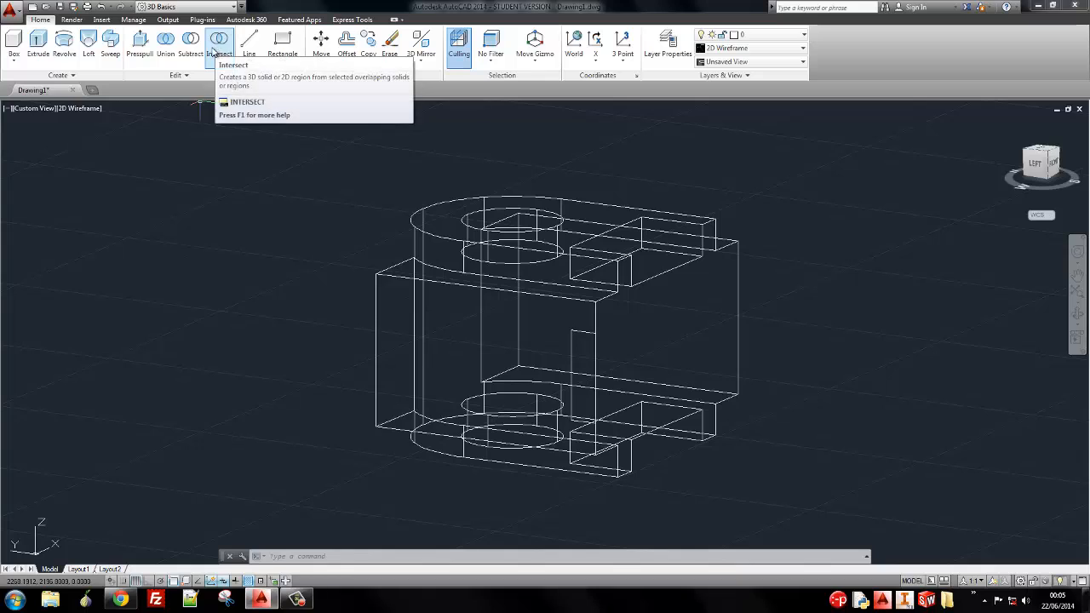
Extrude the small rectangle across the full width of the body up to its far vertical edge
{"action": "left_click", "coordinate": [39, 43]}
{"action": "left_click", "coordinate": [567, 327]}
{"action": "left_click", "coordinate": [600, 423]}
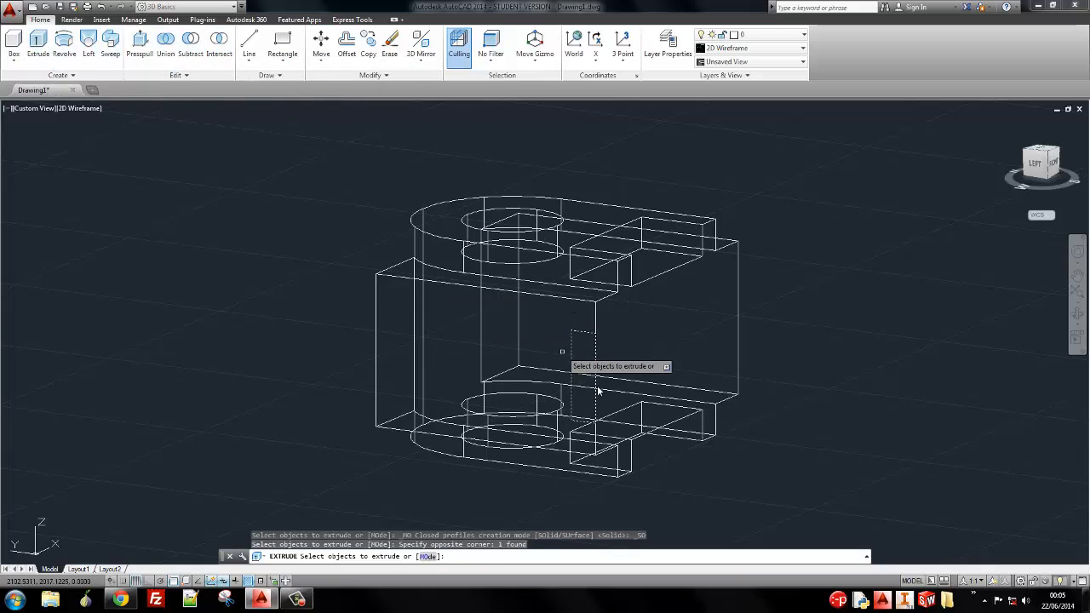
{"action": "key", "text": "Return"}
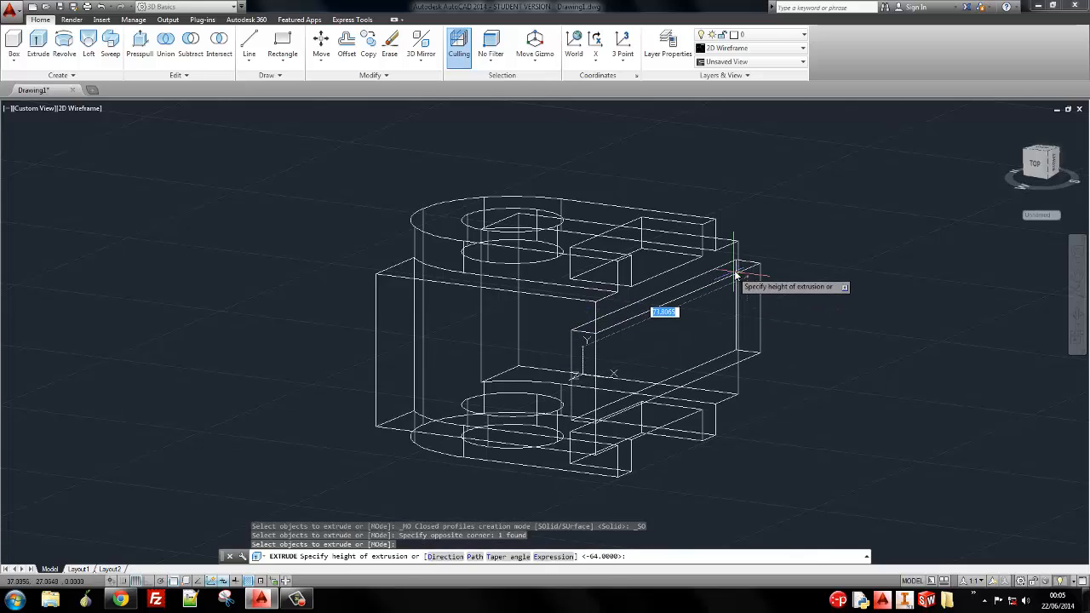
{"action": "left_click", "coordinate": [737, 274]}
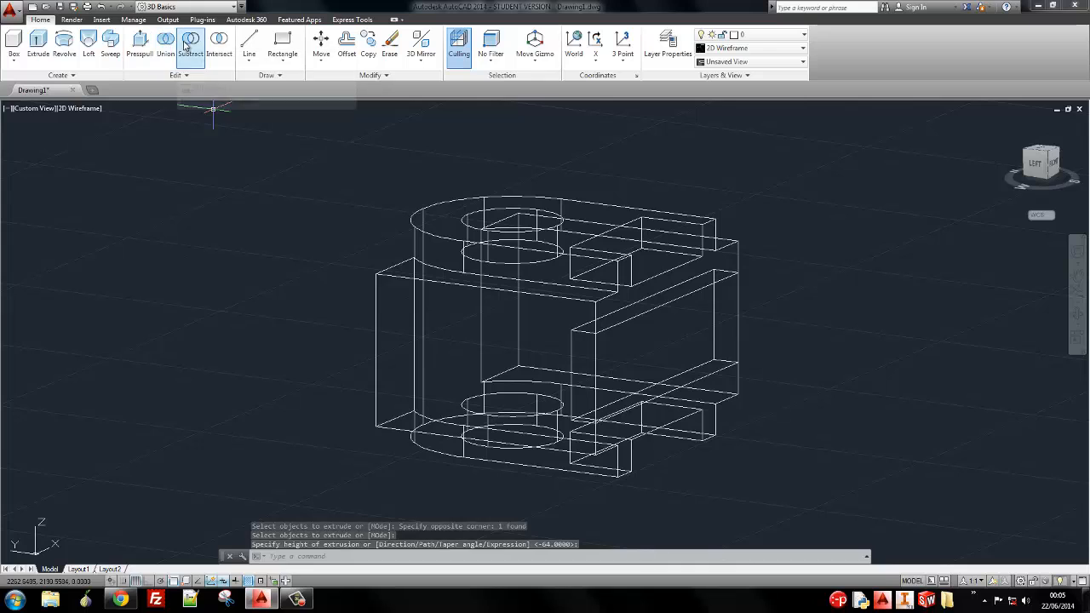
Subtract the extruded bar from the main body to cut the slot through its end
{"action": "left_click", "coordinate": [189, 50]}
{"action": "left_click", "coordinate": [437, 244]}
{"action": "left_click", "coordinate": [421, 299]}
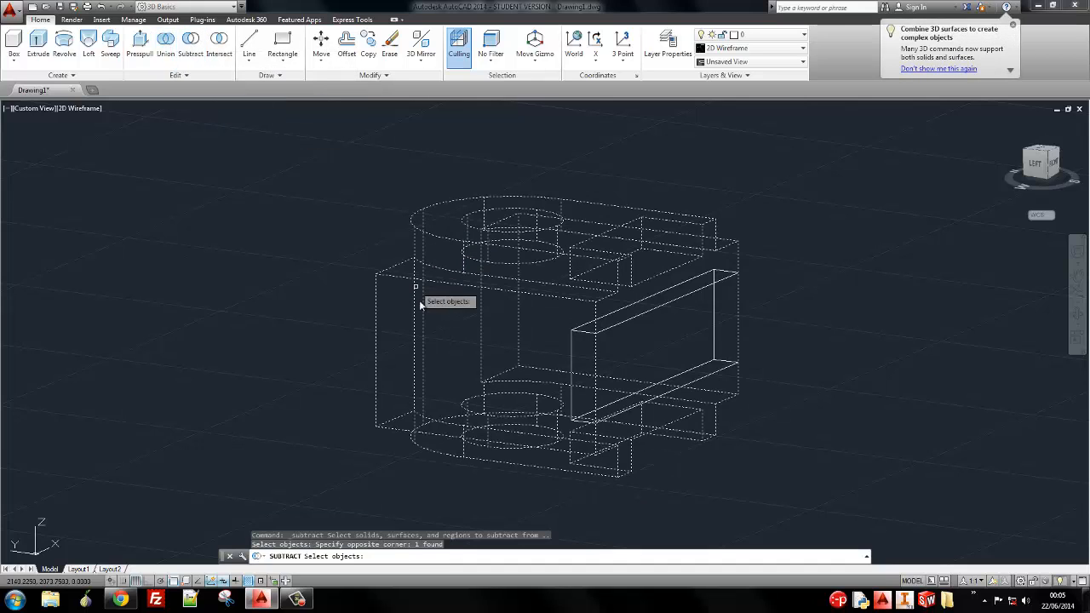
{"action": "key", "text": "Return"}
{"action": "left_click", "coordinate": [644, 315]}
{"action": "key", "text": "Return"}
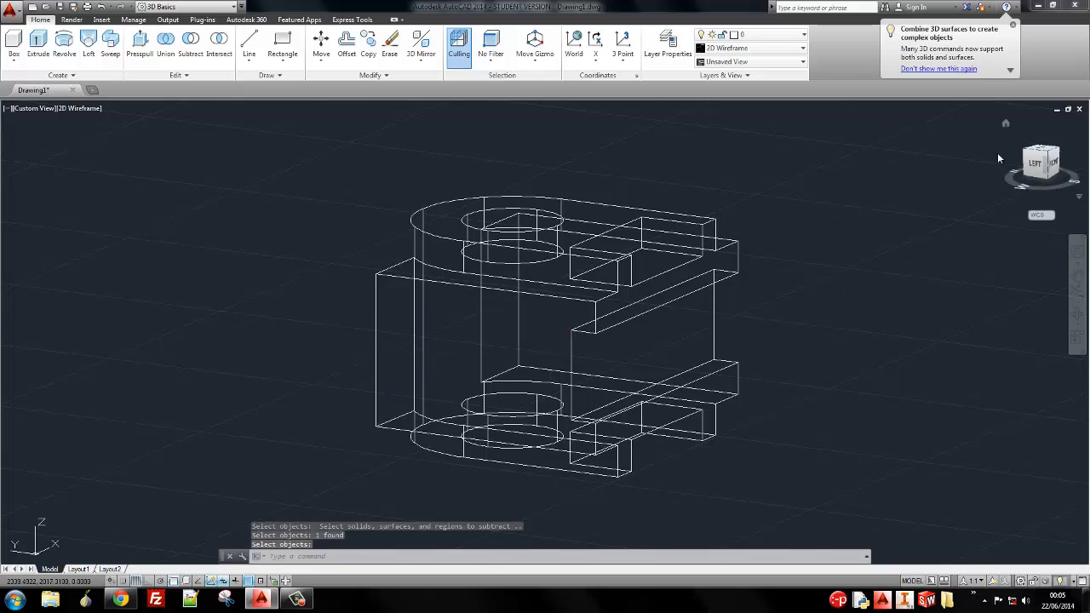
Check the hole size in the browser's reference drawing and draw a 20 mm diameter circle freely on the body's flat side face in AutoCAD
{"action": "key", "text": "alt+Tab"}
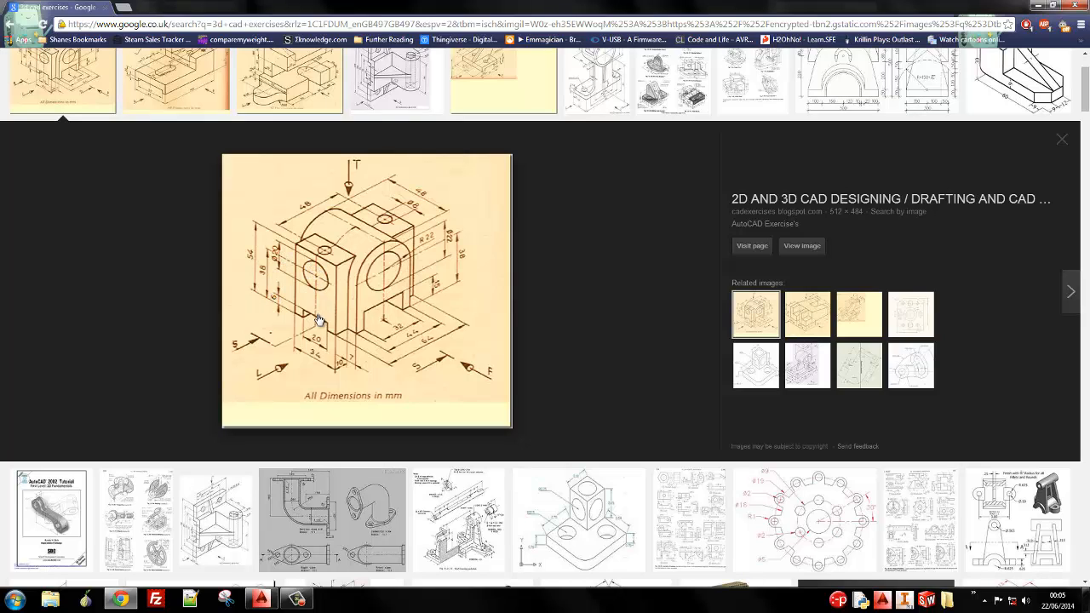
{"action": "key", "text": "alt+Tab"}
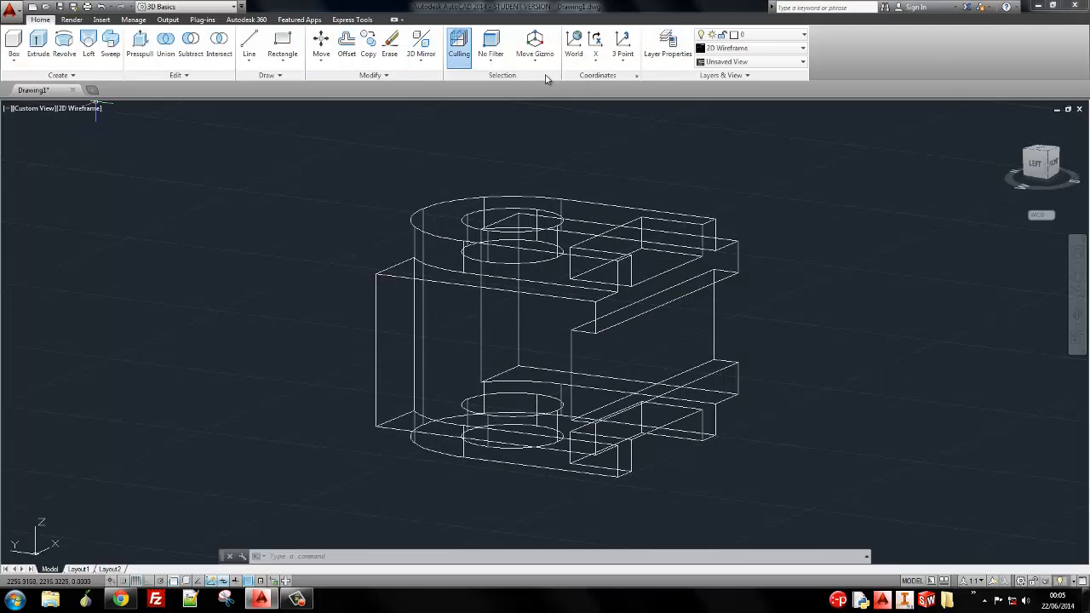
{"action": "left_click", "coordinate": [283, 59]}
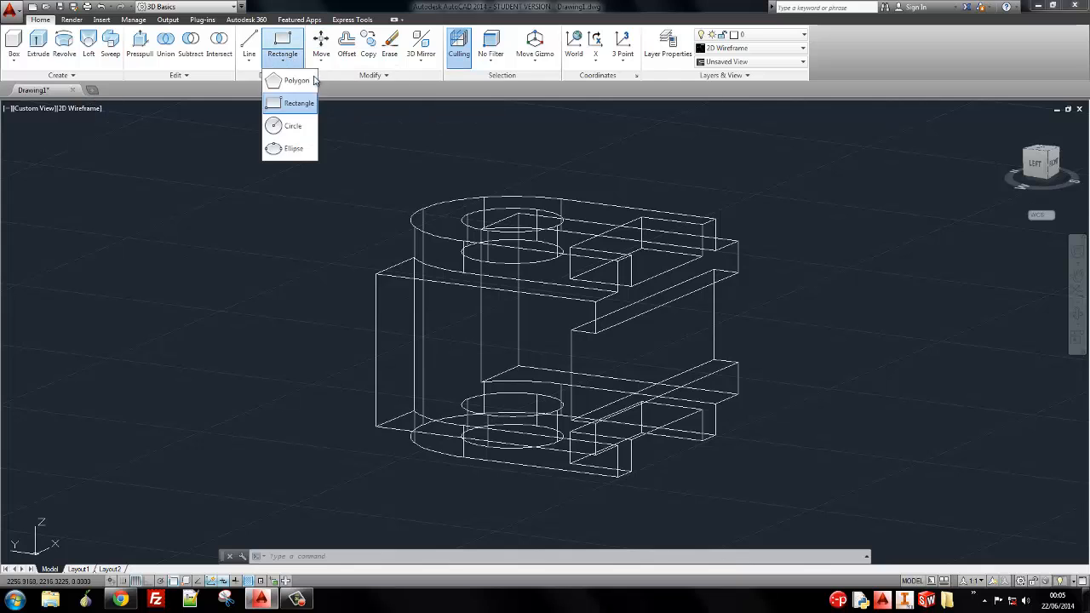
{"action": "left_click", "coordinate": [287, 127]}
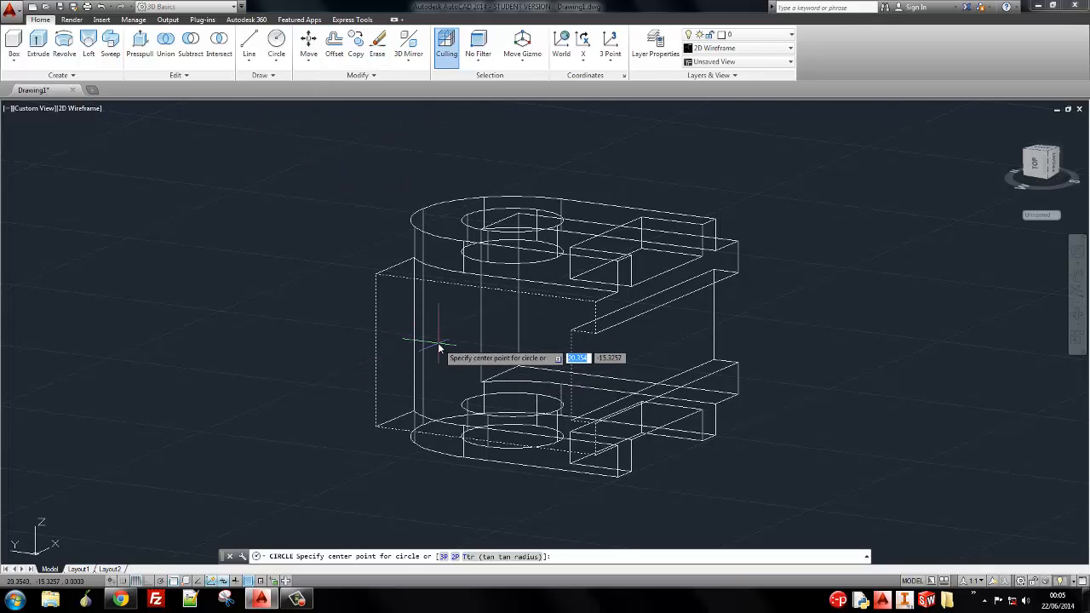
{"action": "left_click", "coordinate": [438, 342]}
{"action": "key", "text": "alt+Tab"}
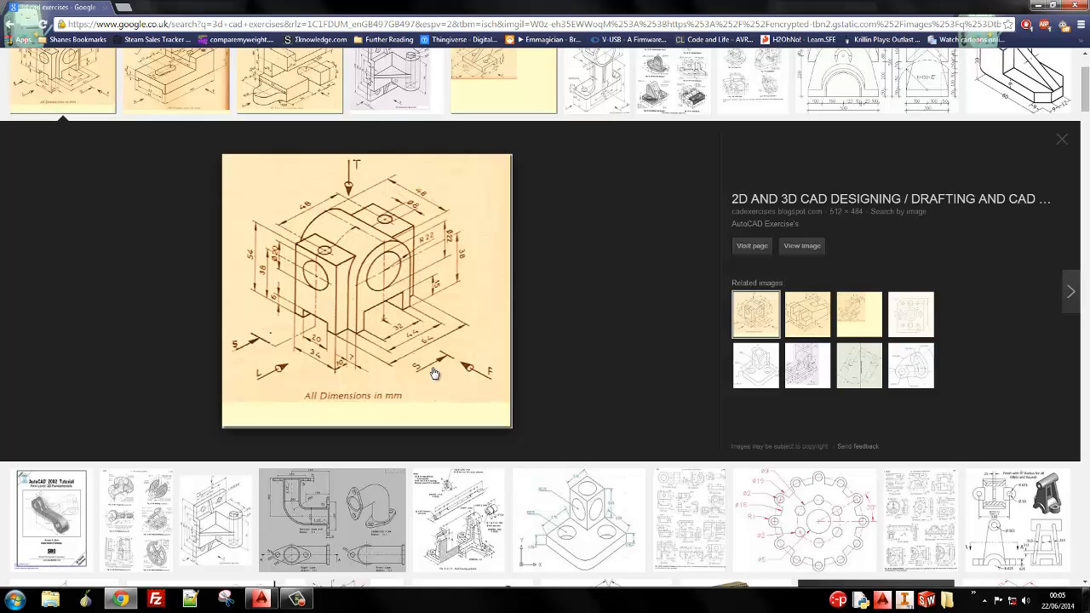
{"action": "key", "text": "alt+Tab"}
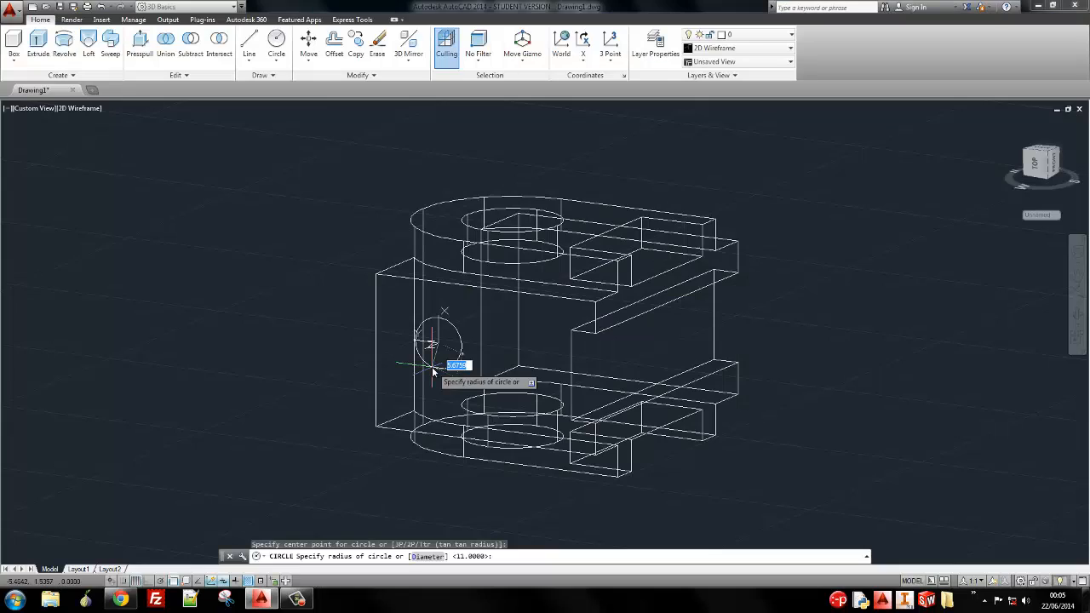
{"action": "type", "text": "d"}
{"action": "key", "text": "Return"}
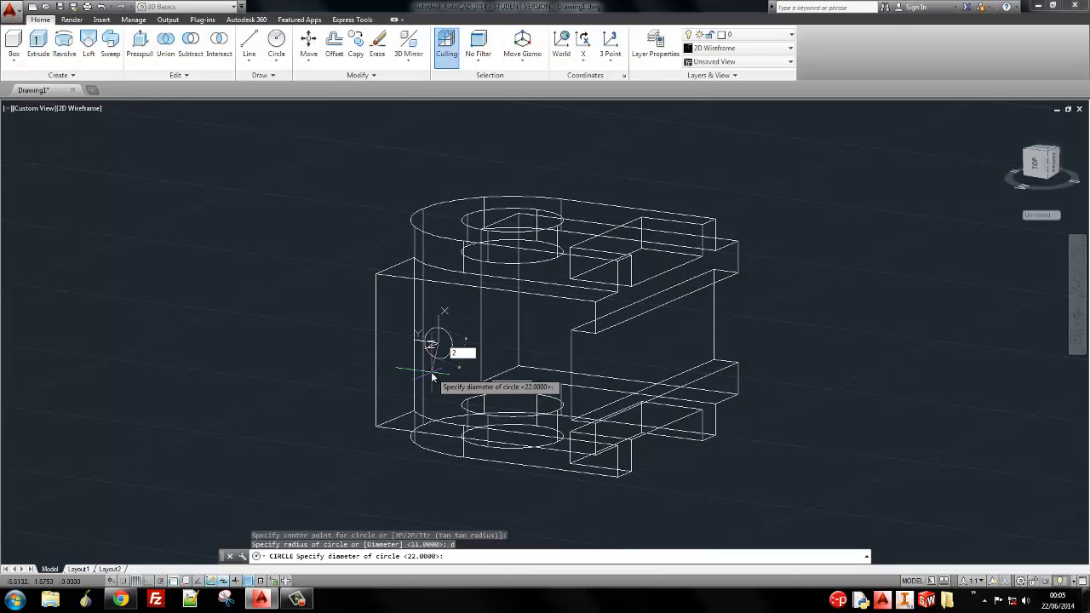
{"action": "type", "text": "2"}
{"action": "key", "text": "alt+Tab"}
{"action": "key", "text": "alt+Tab"}
{"action": "type", "text": "0"}
{"action": "key", "text": "Return"}
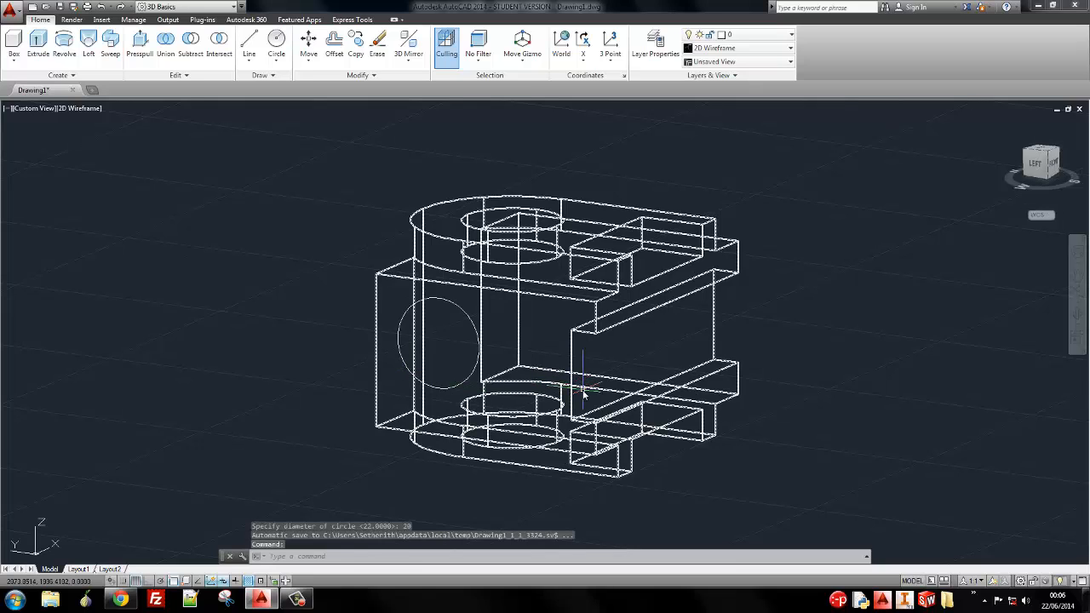
Draw a construction line about 63 mm long from the midpoint of the slot's inner edge straight across the circle, using polar tracking
{"action": "type", "text": "l"}
{"action": "key", "text": "Return"}
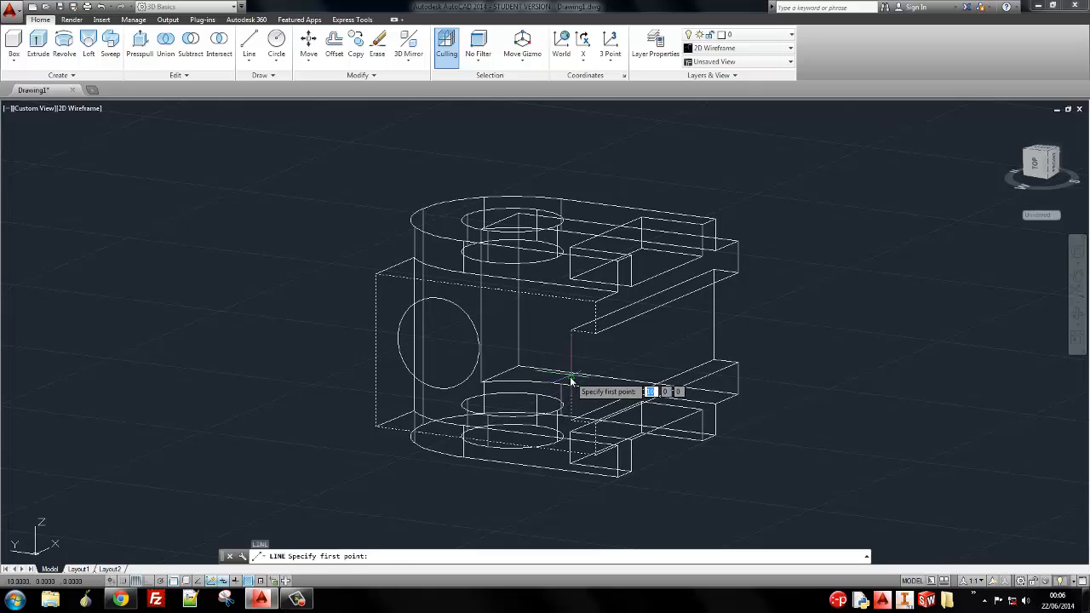
{"action": "left_click", "coordinate": [567, 380]}
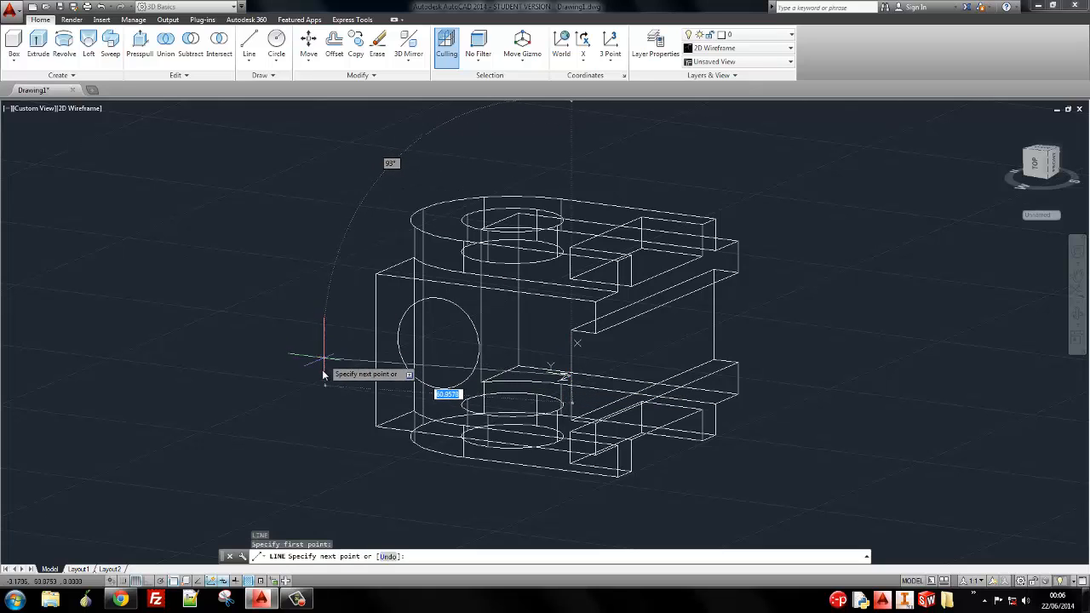
{"action": "left_click", "coordinate": [162, 581]}
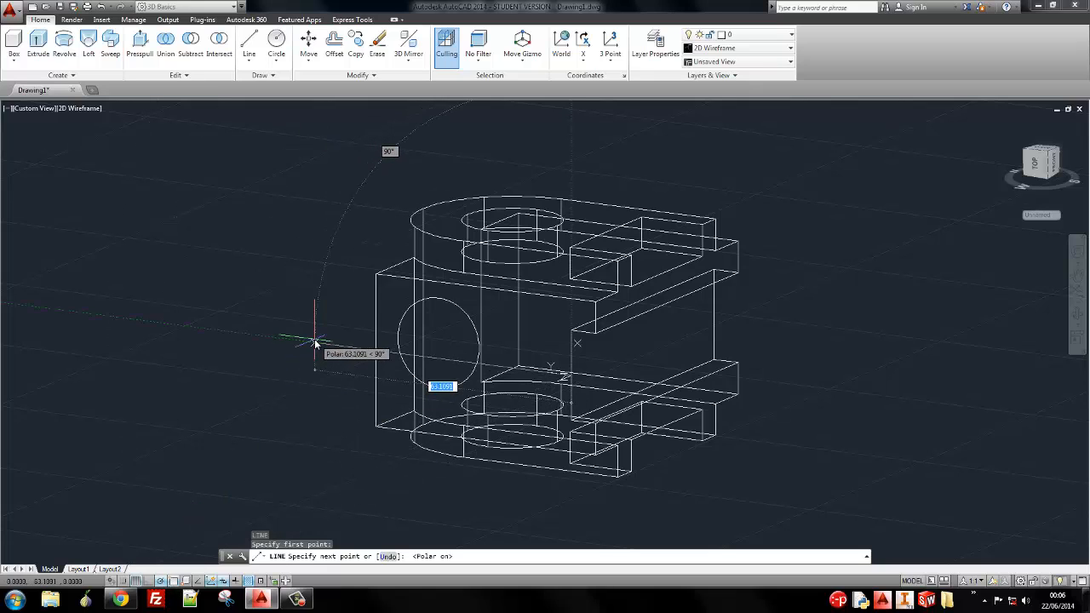
{"action": "key", "text": "Escape"}
{"action": "left_click", "coordinate": [452, 314]}
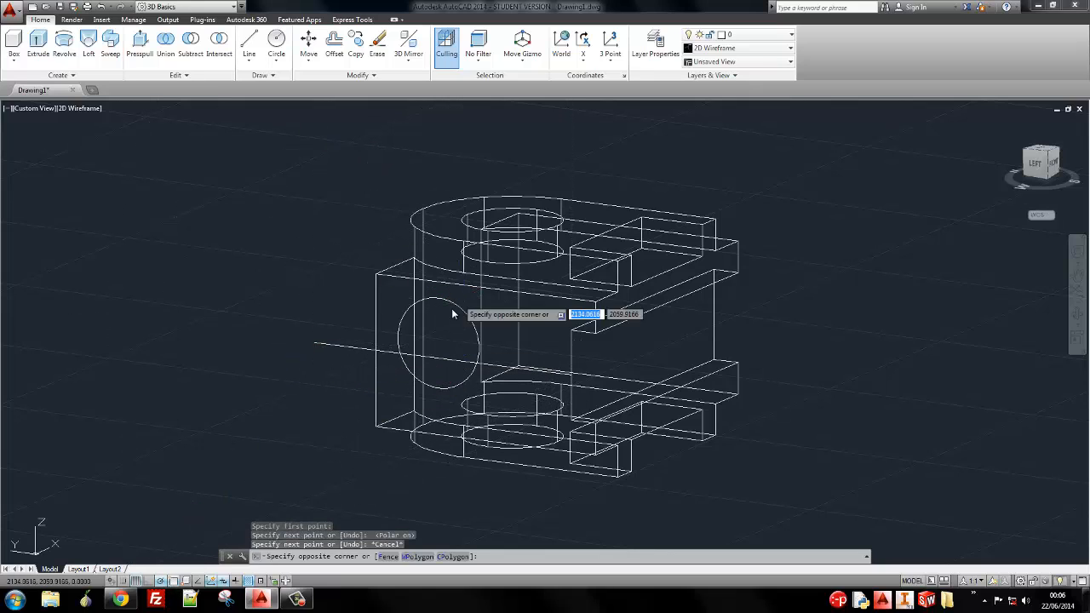
{"action": "left_click", "coordinate": [437, 342]}
{"action": "key", "text": "Escape"}
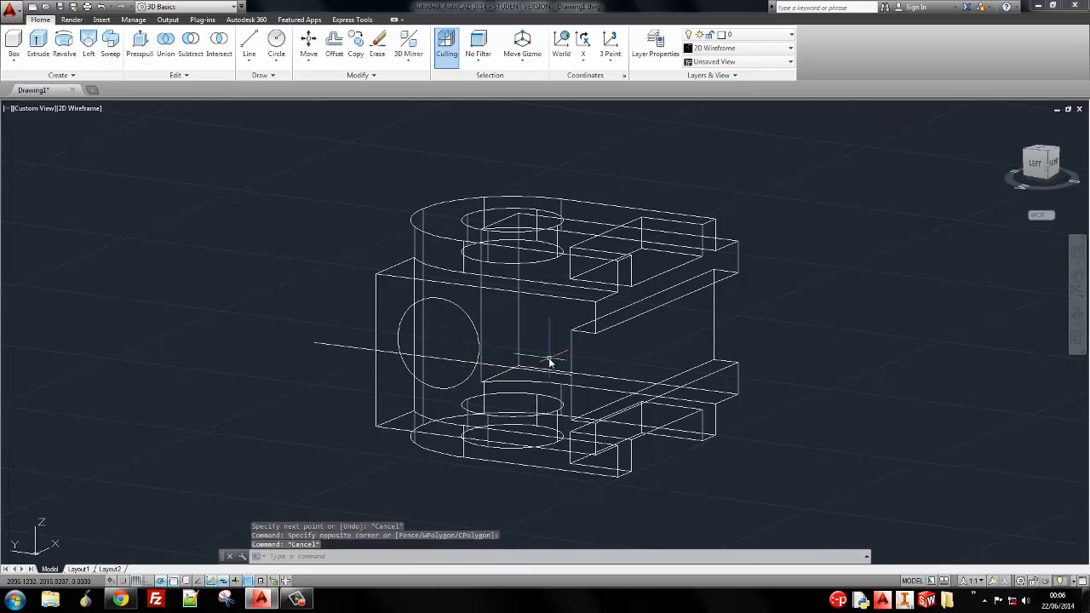
After checking the reference drawing, draw a 38 mm line along the side face's top edge from its slot-end corner, plus a perpendicular about 25 mm down
{"action": "key", "text": "alt+Tab"}
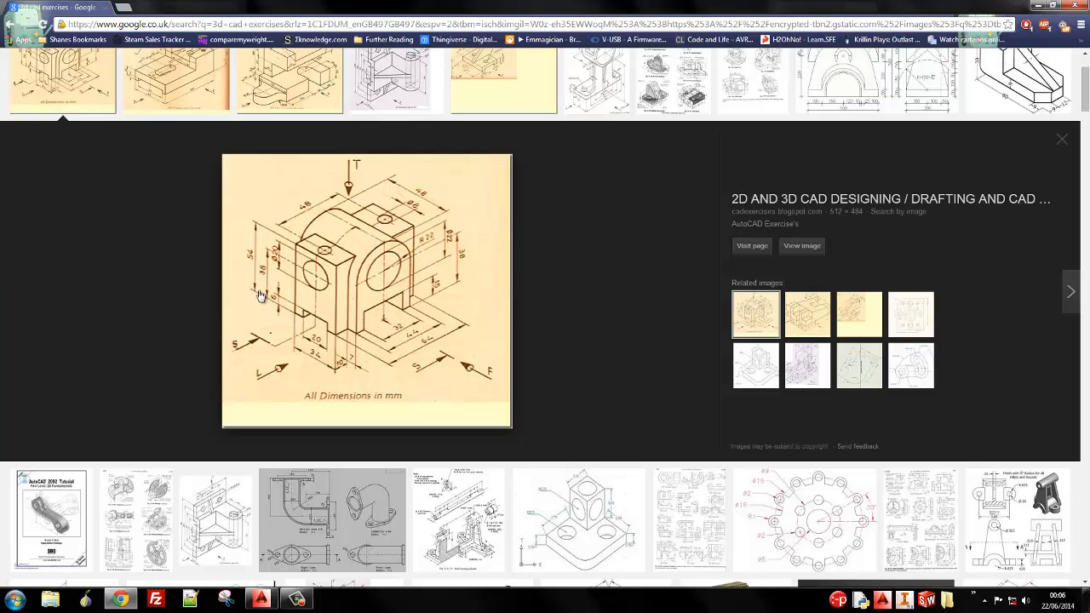
{"action": "key", "text": "alt+Tab"}
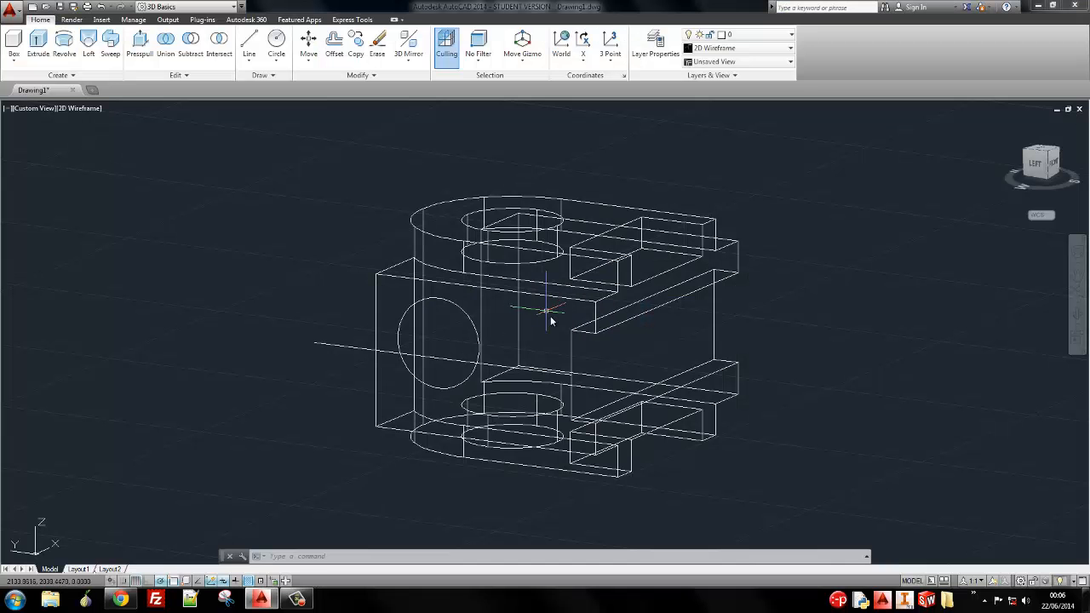
{"action": "type", "text": "l"}
{"action": "key", "text": "Return"}
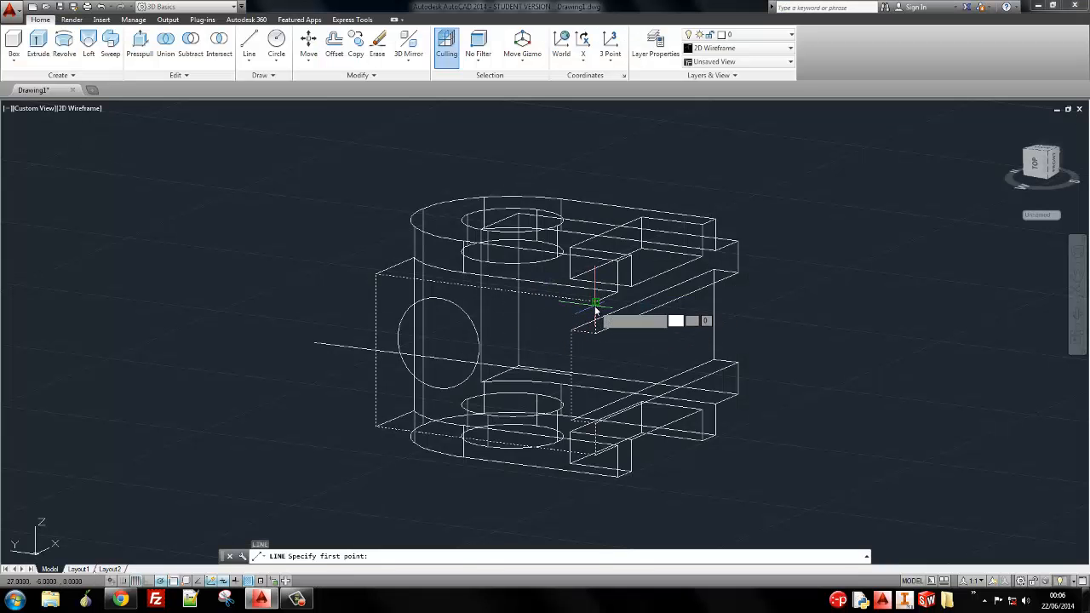
{"action": "left_click", "coordinate": [595, 305]}
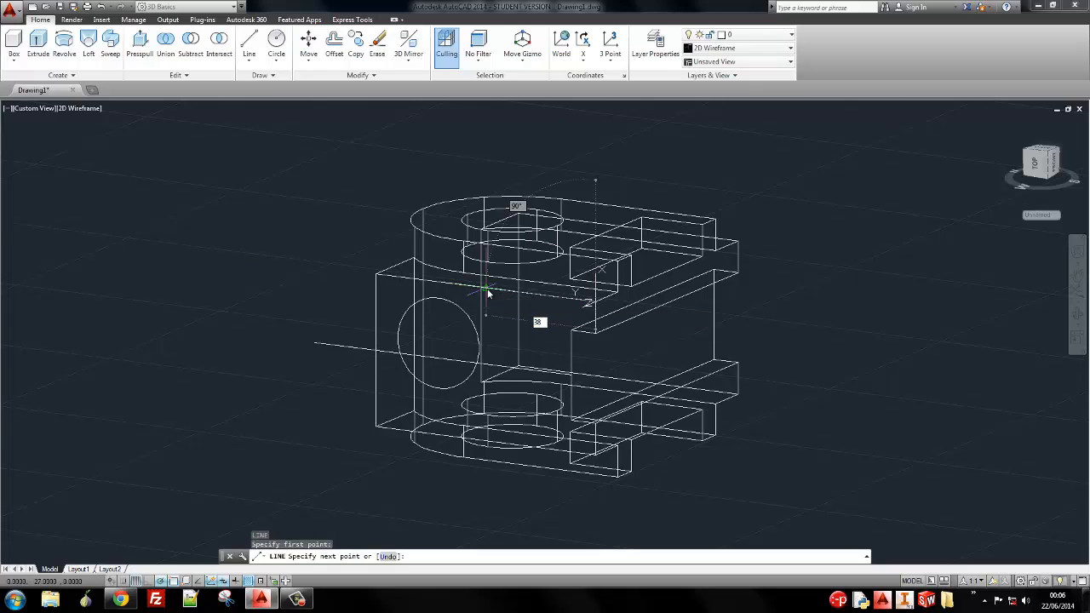
{"action": "key", "text": "Return"}
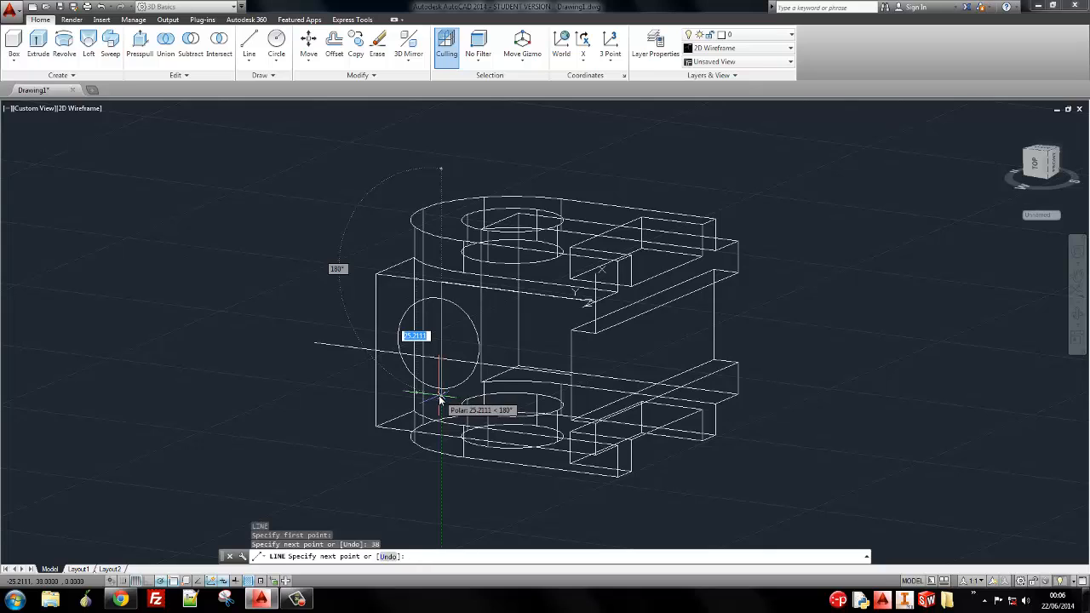
{"action": "left_click", "coordinate": [441, 398]}
{"action": "key", "text": "Escape"}
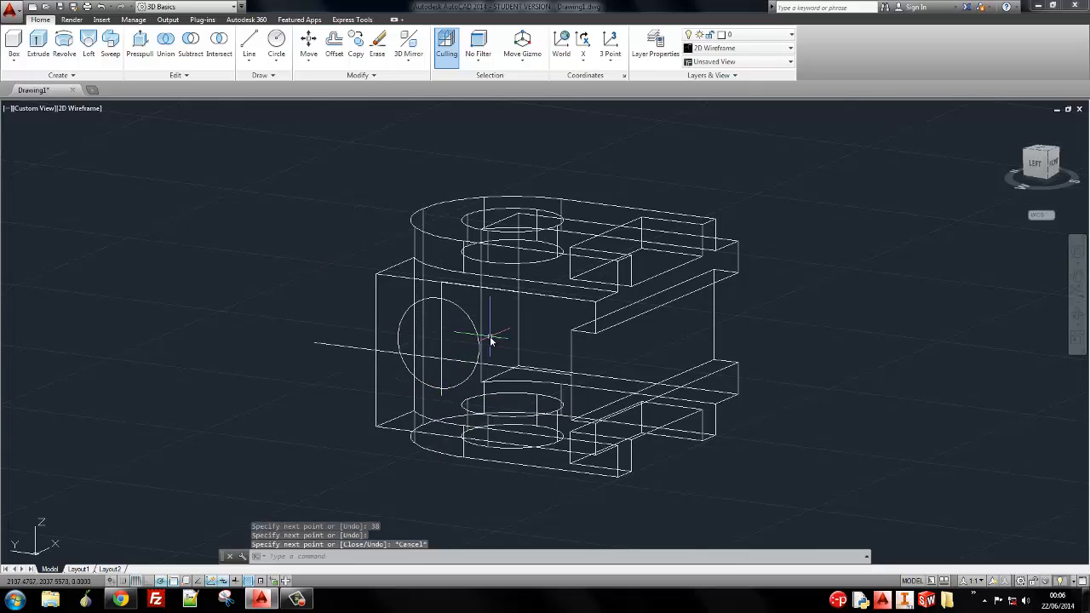
Move the 20 mm circle by its centre to the intersection of the two construction lines
{"action": "left_click_drag", "start_coordinate": [477, 325], "coordinate": [464, 334]}
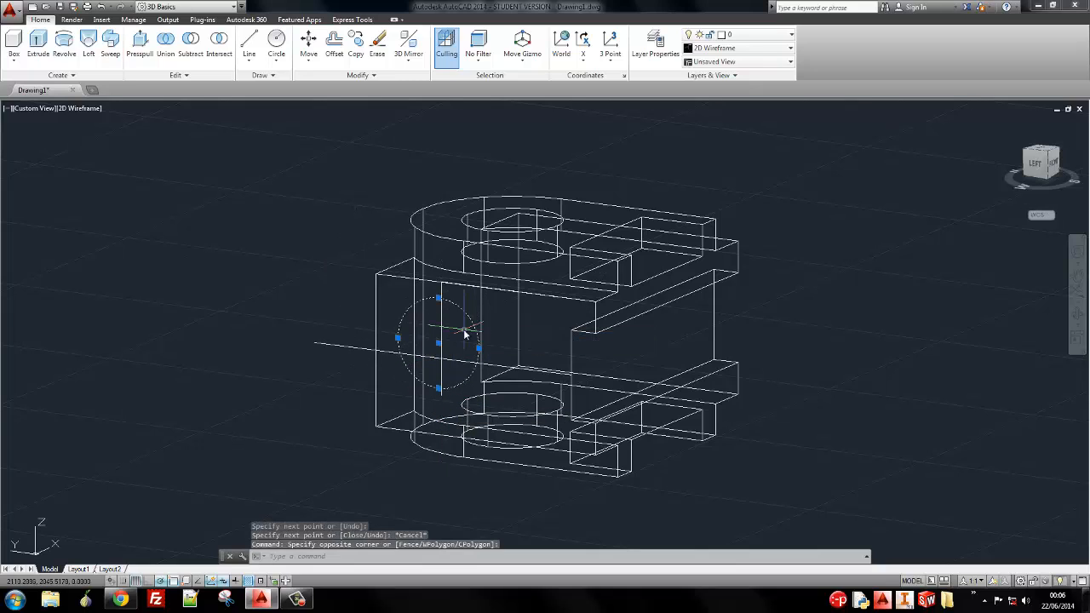
{"action": "left_click", "coordinate": [439, 344]}
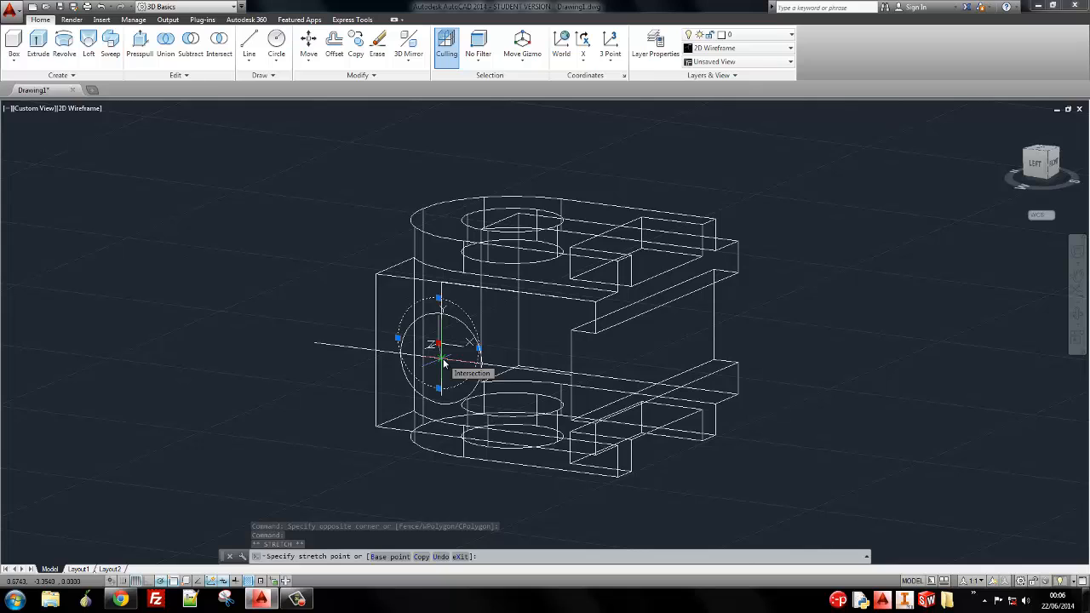
{"action": "left_click", "coordinate": [442, 361]}
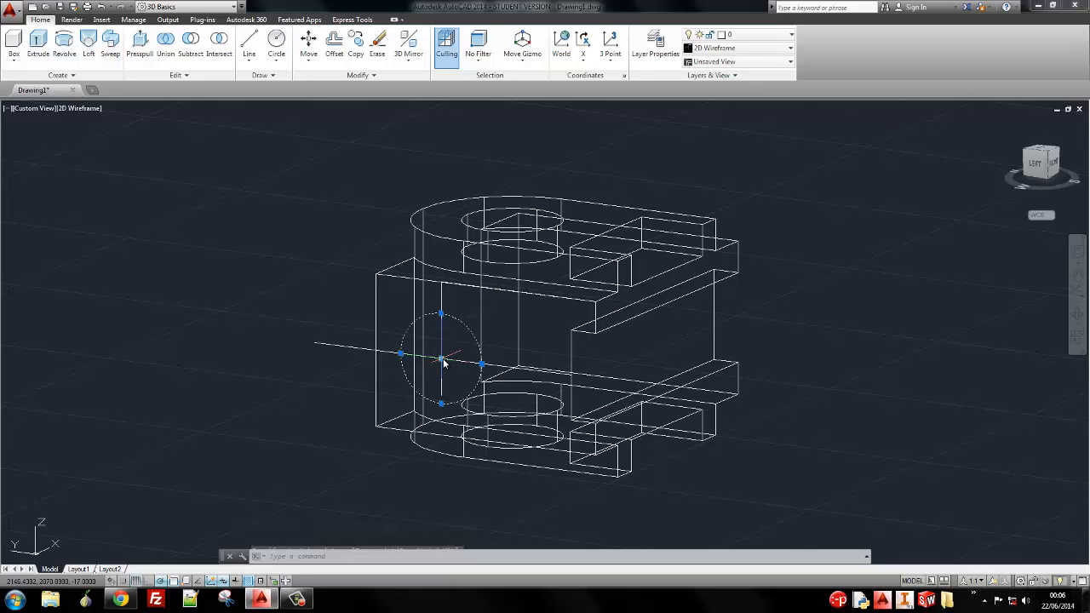
{"action": "key", "text": "Escape"}
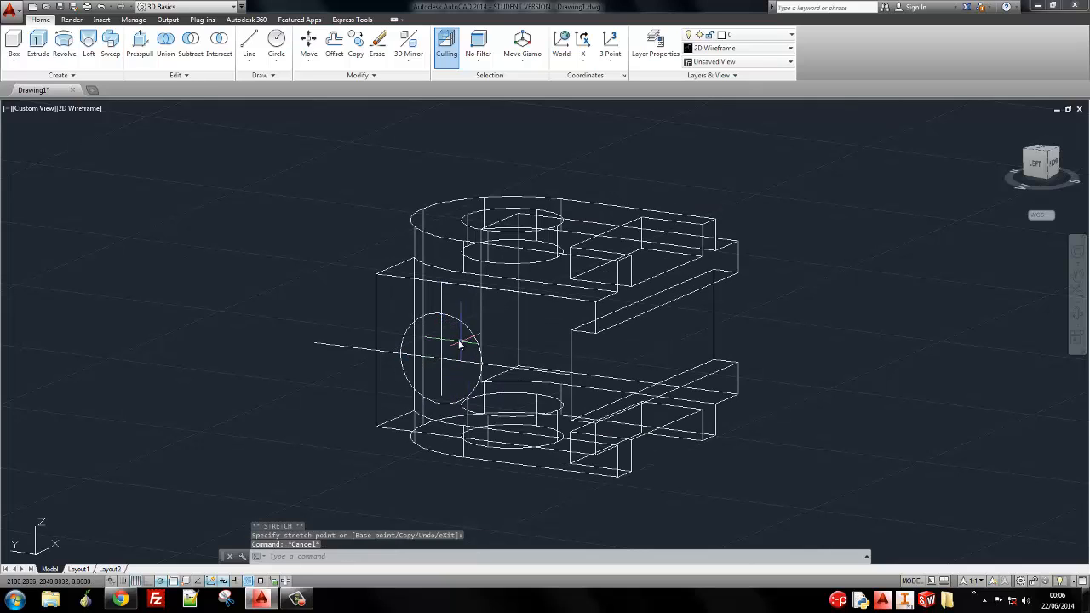
Erase the two construction lines crossing at the centre of the 20 mm circle
{"action": "left_click", "coordinate": [438, 353]}
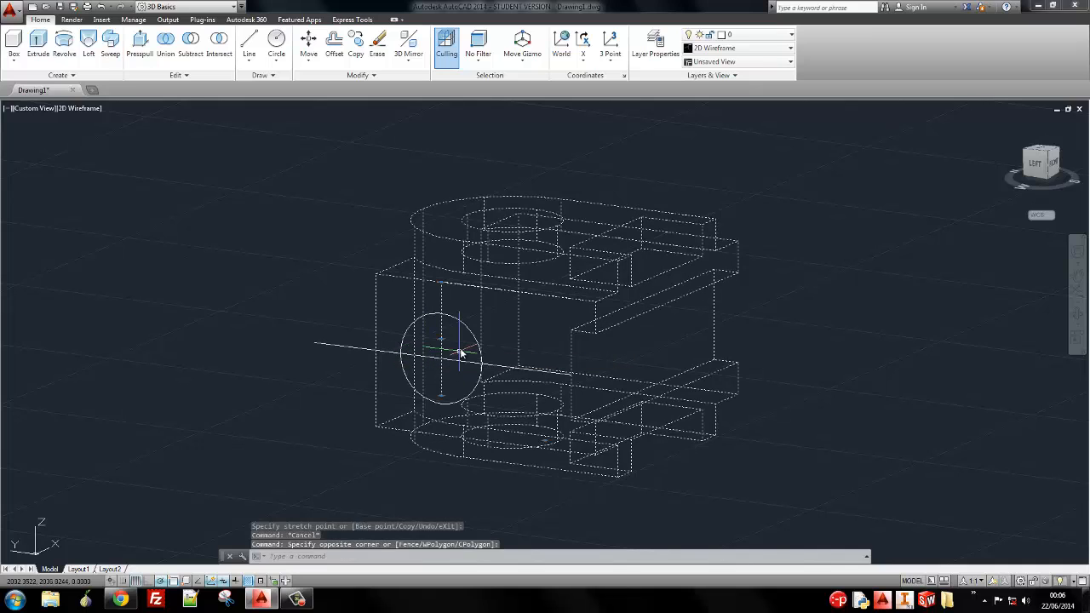
{"action": "key", "text": "Escape"}
{"action": "left_click", "coordinate": [456, 345]}
{"action": "left_click", "coordinate": [441, 347]}
{"action": "left_click", "coordinate": [467, 359]}
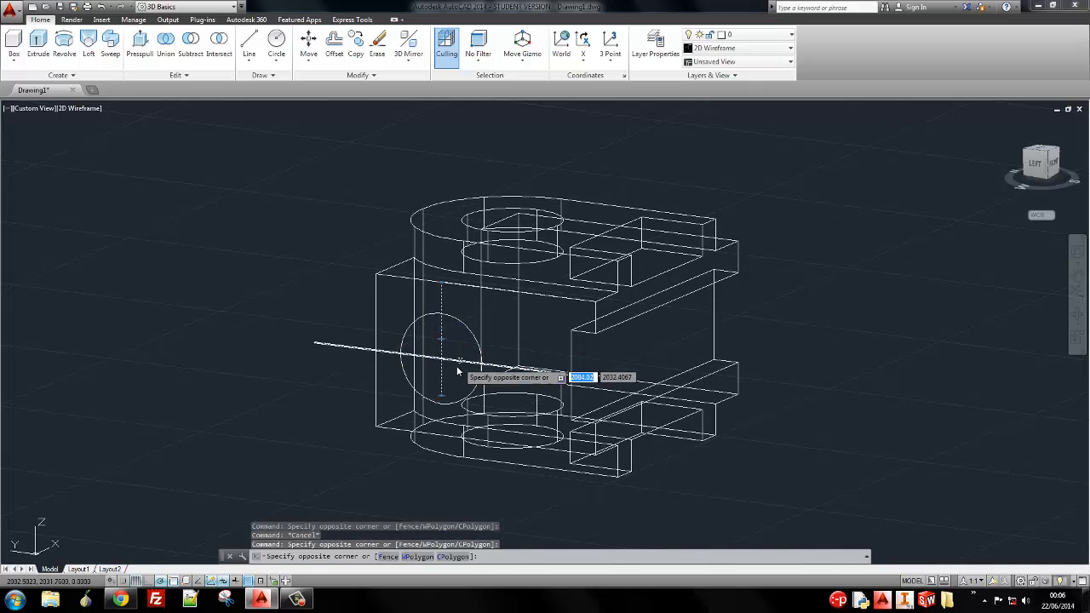
{"action": "left_click", "coordinate": [457, 372]}
{"action": "key", "text": "Delete"}
Extrude the 20 mm circle about 236 mm so it passes through the body and out the opposite side
{"action": "middle_click_drag", "start_coordinate": [543, 385], "coordinate": [576, 363], "text": "shift"}
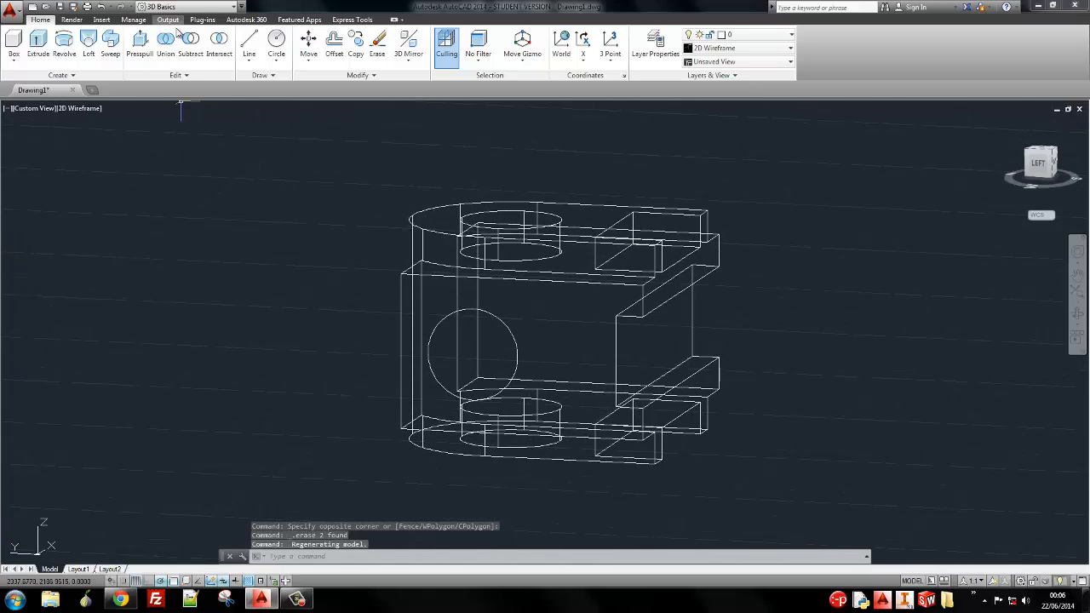
{"action": "left_click", "coordinate": [38, 43]}
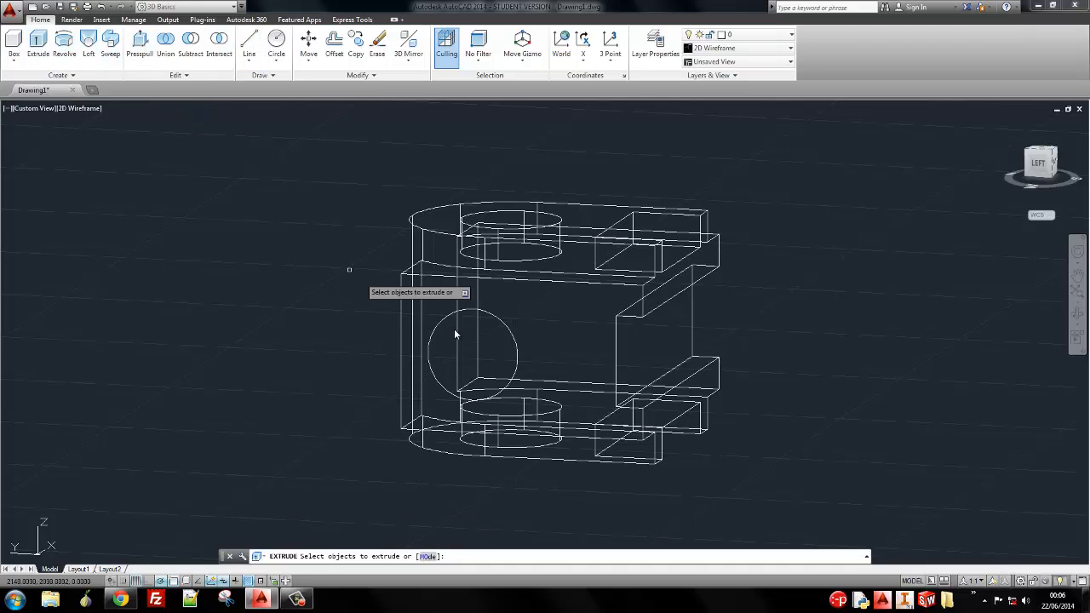
{"action": "left_click", "coordinate": [496, 308]}
{"action": "left_click", "coordinate": [483, 332]}
{"action": "key", "text": "Return"}
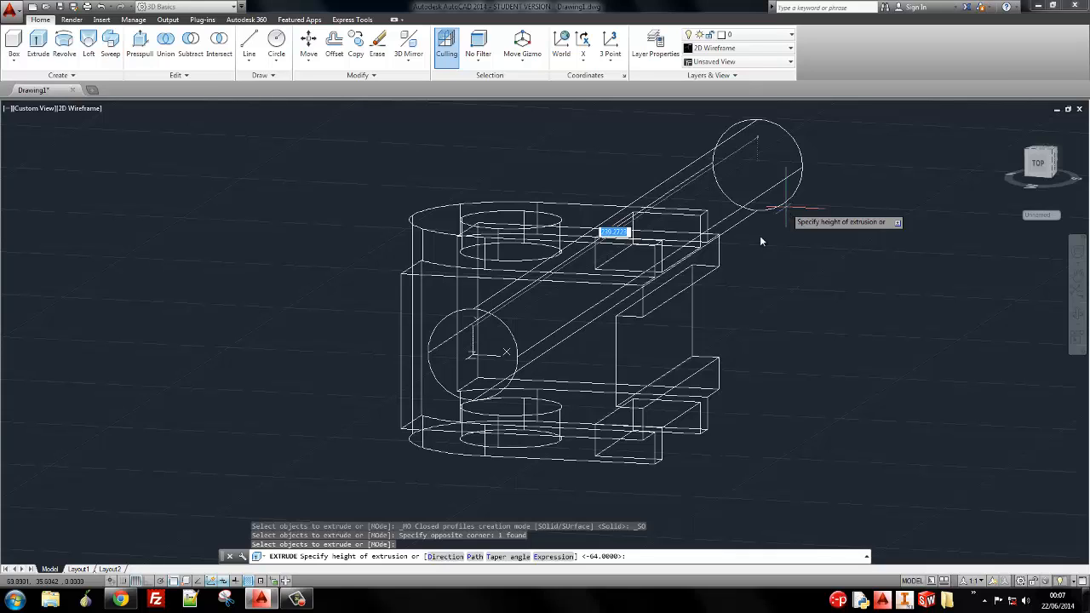
{"action": "left_click", "coordinate": [808, 252]}
Subtract the long 20 mm cylinder from the bracket body to cut the side through-hole
{"action": "middle_click_drag", "start_coordinate": [839, 315], "coordinate": [610, 335], "text": "shift"}
{"action": "scroll", "coordinate": [610, 335], "scroll_direction": "down", "scroll_amount": 3}
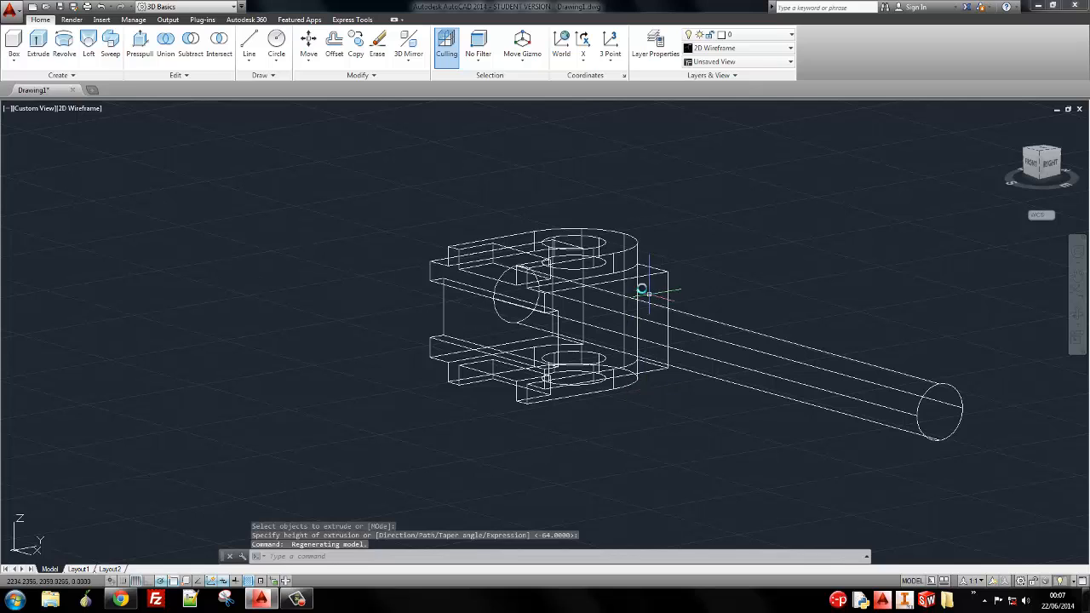
{"action": "left_click", "coordinate": [191, 42]}
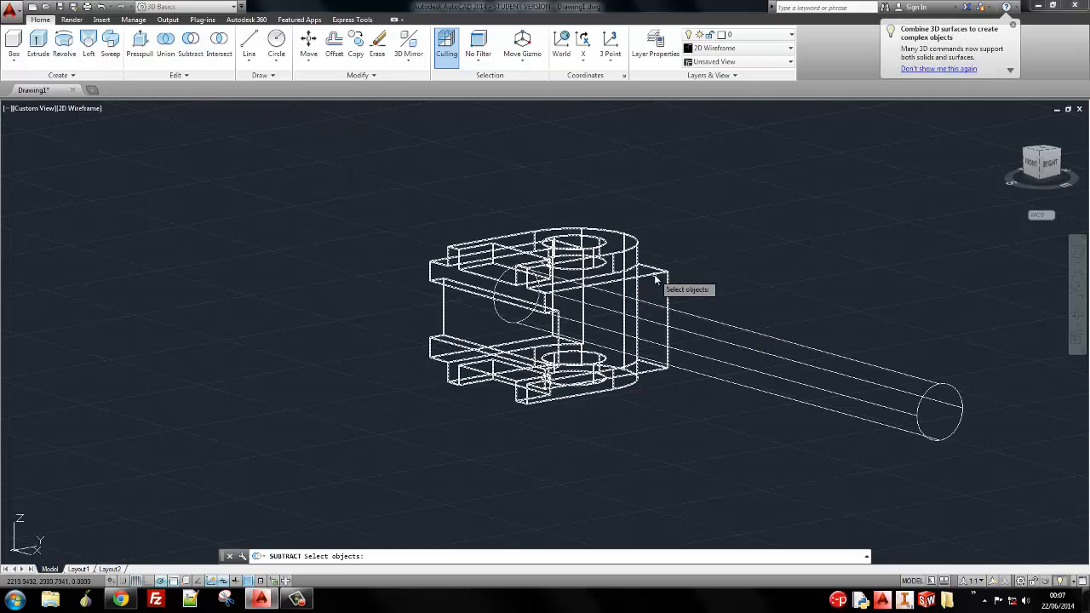
{"action": "left_click", "coordinate": [655, 274]}
{"action": "key", "text": "Return"}
{"action": "left_click", "coordinate": [751, 296]}
{"action": "left_click", "coordinate": [720, 402]}
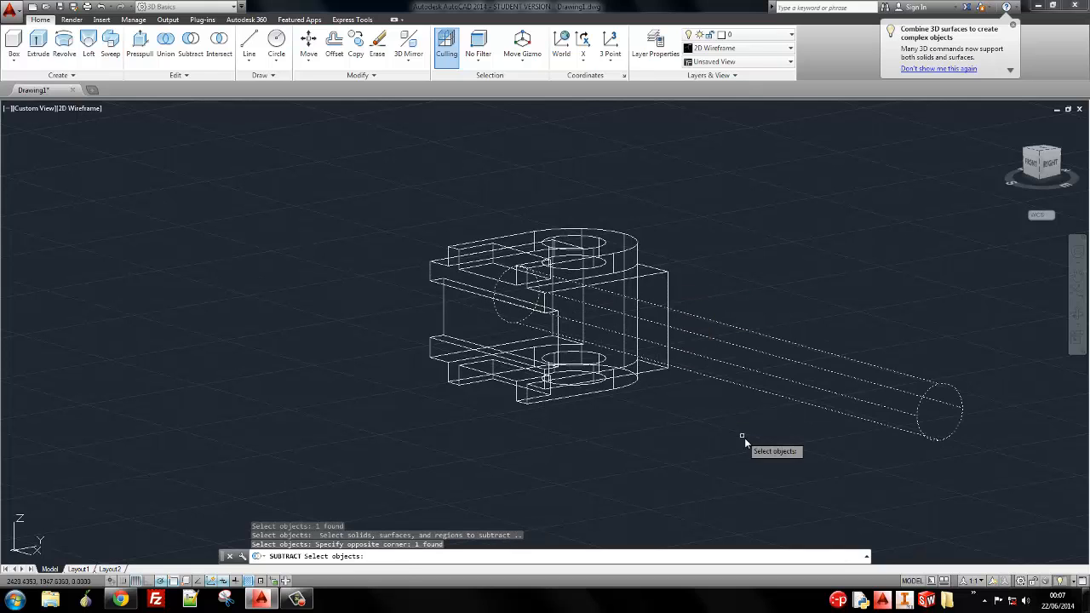
{"action": "key", "text": "Return"}
Change the visual style to Conceptual and examine the side hole and the rest of the bracket
{"action": "middle_click_drag", "start_coordinate": [713, 342], "coordinate": [616, 322], "text": "shift"}
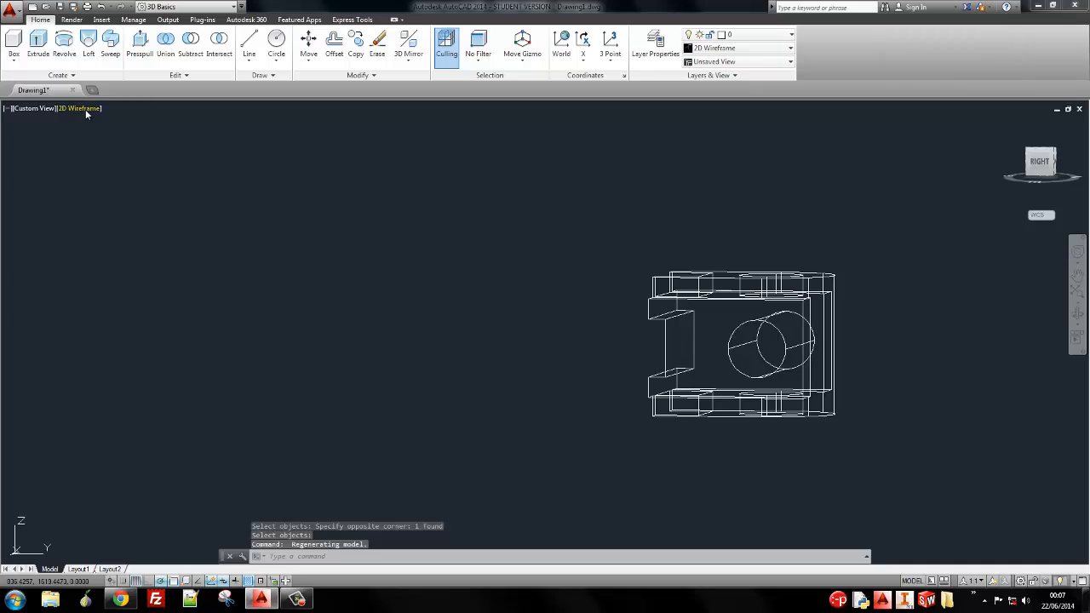
{"action": "left_click", "coordinate": [83, 108]}
{"action": "left_click", "coordinate": [100, 150]}
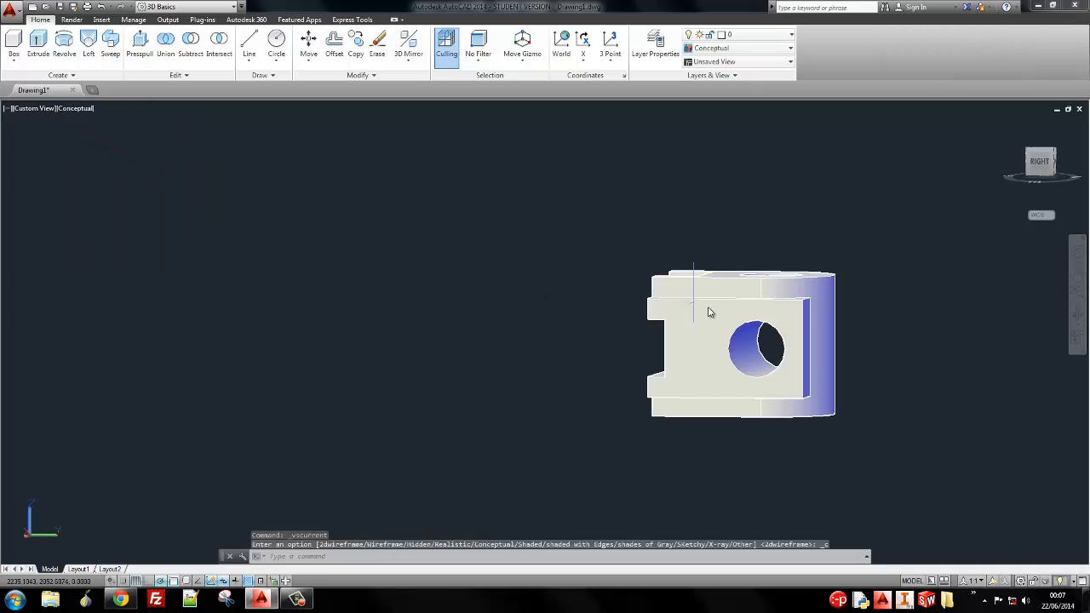
{"action": "mouse_move", "coordinate": [708, 309]}
{"action": "middle_mouse_down", "text": "shift"}
{"action": "mouse_move", "coordinate": [725, 343]}
{"action": "mouse_move", "coordinate": [839, 366]}
{"action": "mouse_move", "coordinate": [1016, 373]}
{"action": "mouse_move", "coordinate": [973, 394]}
{"action": "middle_mouse_up", "text": "shift"}
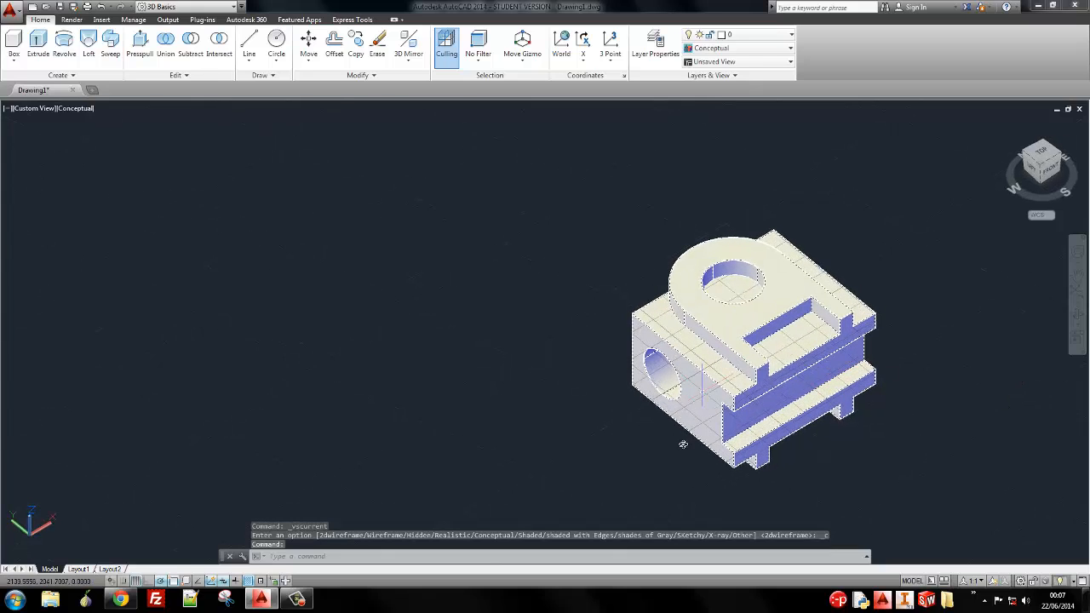
After checking the browser's reference drawing, draw an 11 mm radius circle on the rounded plate, centred on and matching its existing hole
{"action": "key", "text": "alt+Tab"}
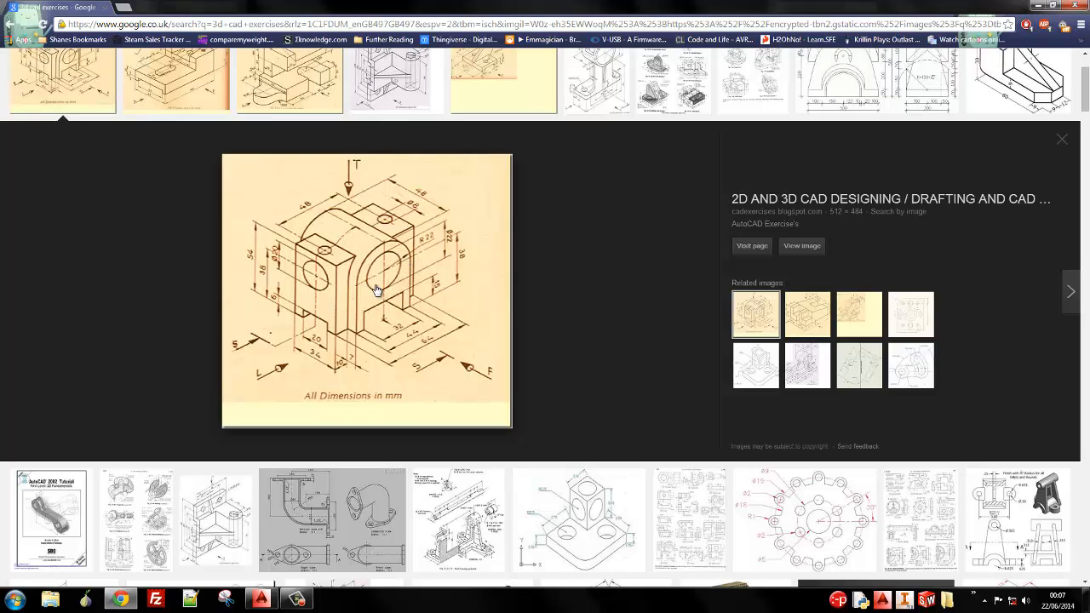
{"action": "key", "text": "alt+Tab"}
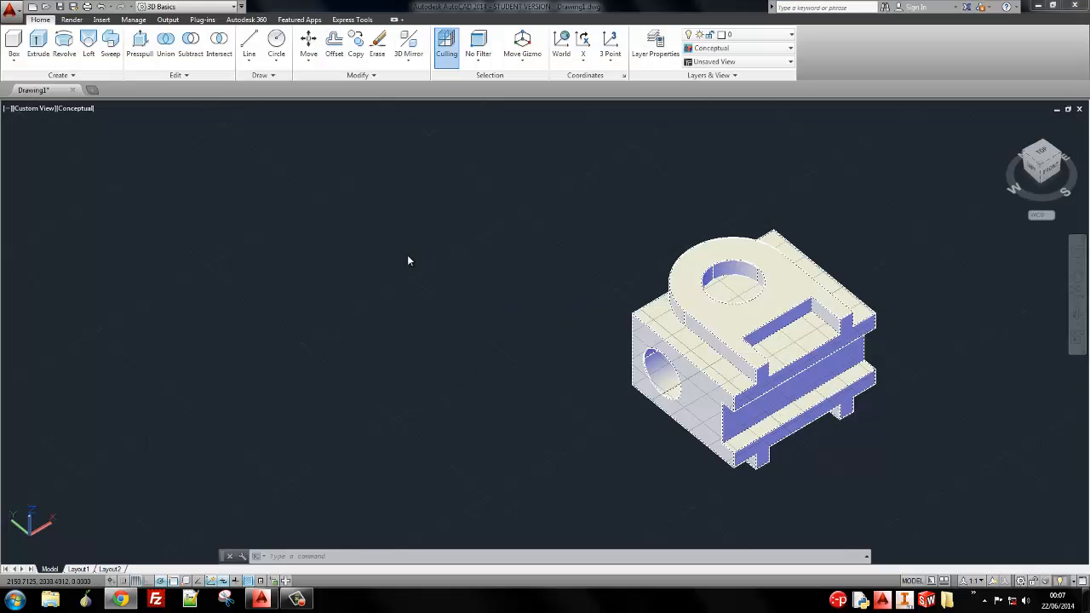
{"action": "middle_click_drag", "start_coordinate": [801, 315], "coordinate": [554, 319]}
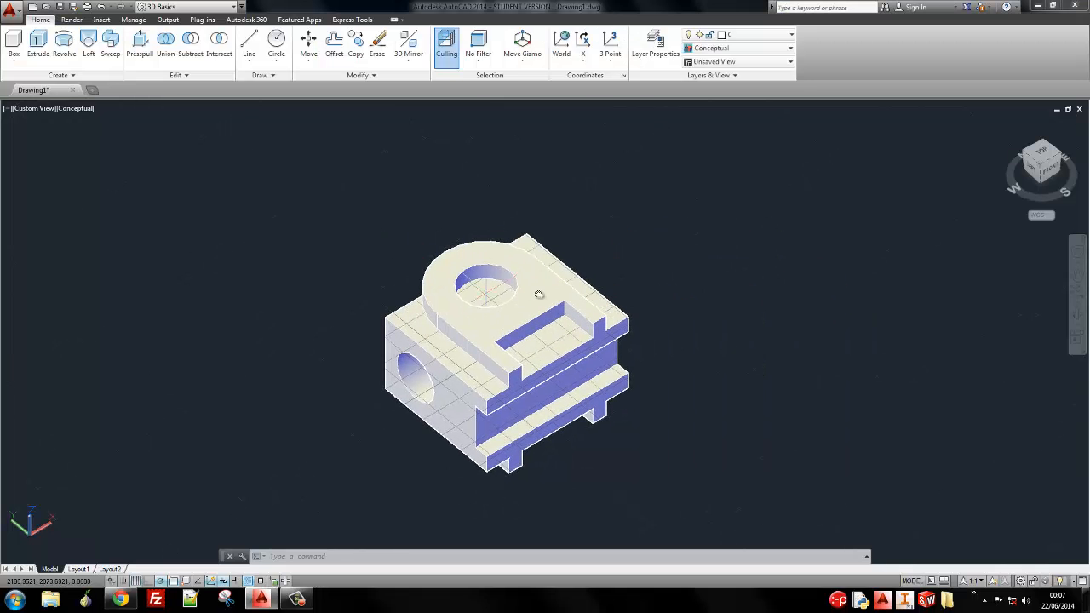
{"action": "left_click", "coordinate": [277, 43]}
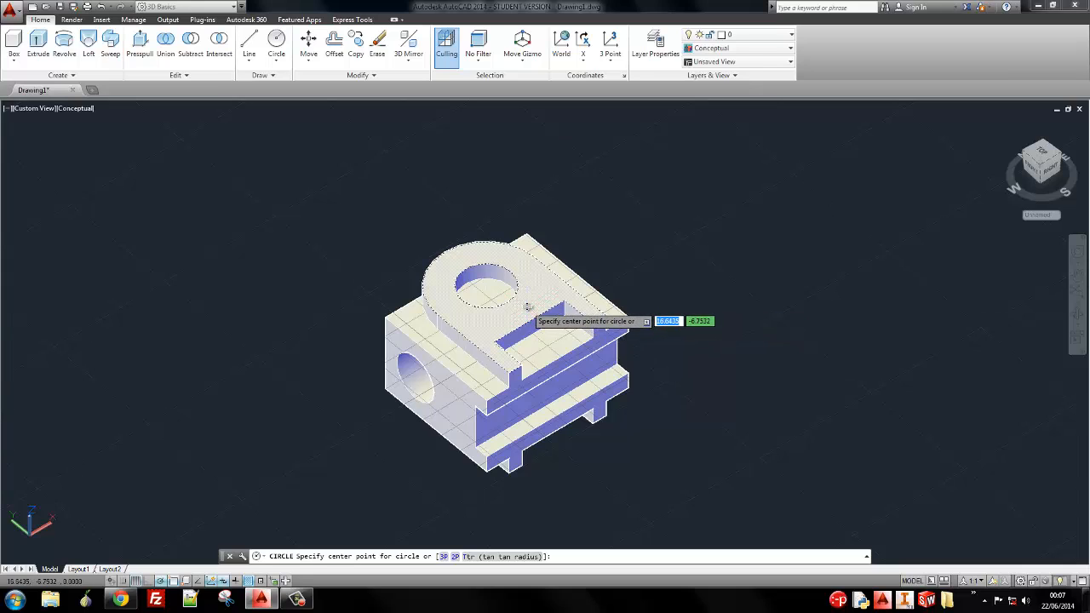
{"action": "right_click", "coordinate": [528, 307], "text": "shift"}
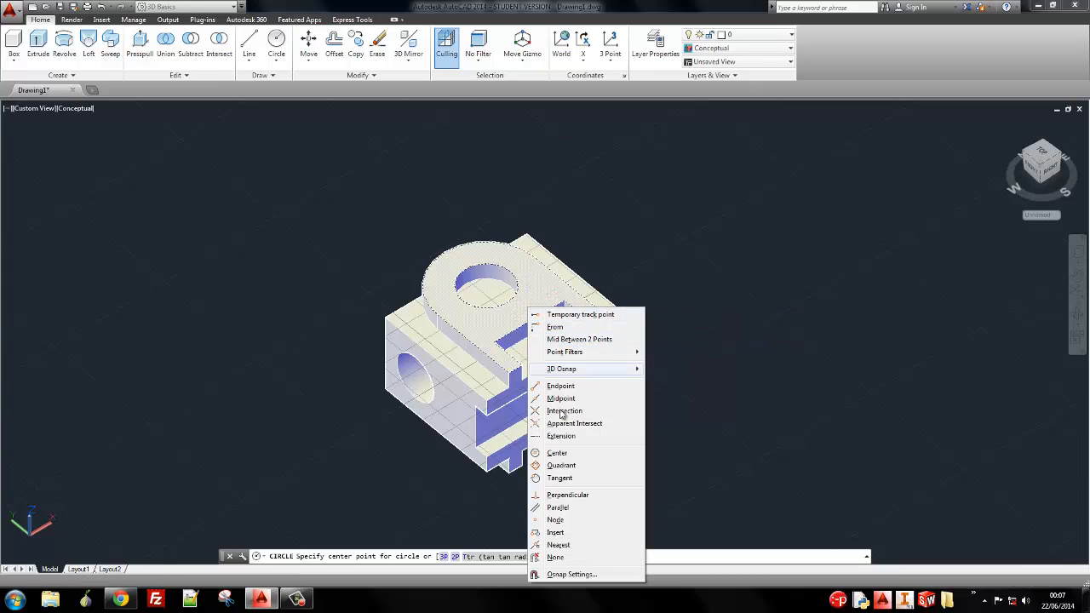
{"action": "left_click", "coordinate": [556, 453]}
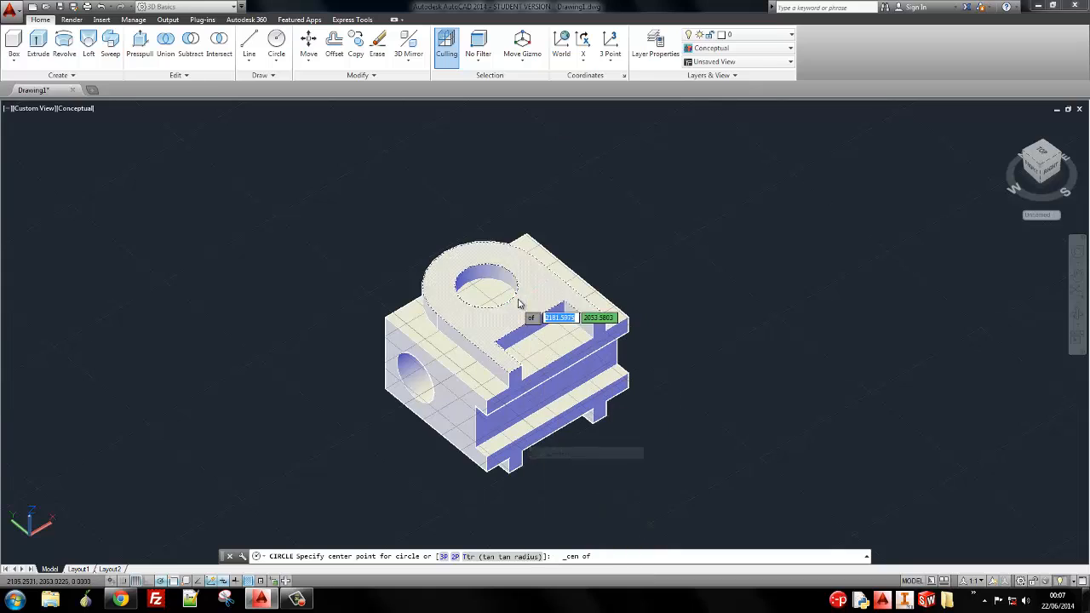
{"action": "left_click", "coordinate": [526, 255]}
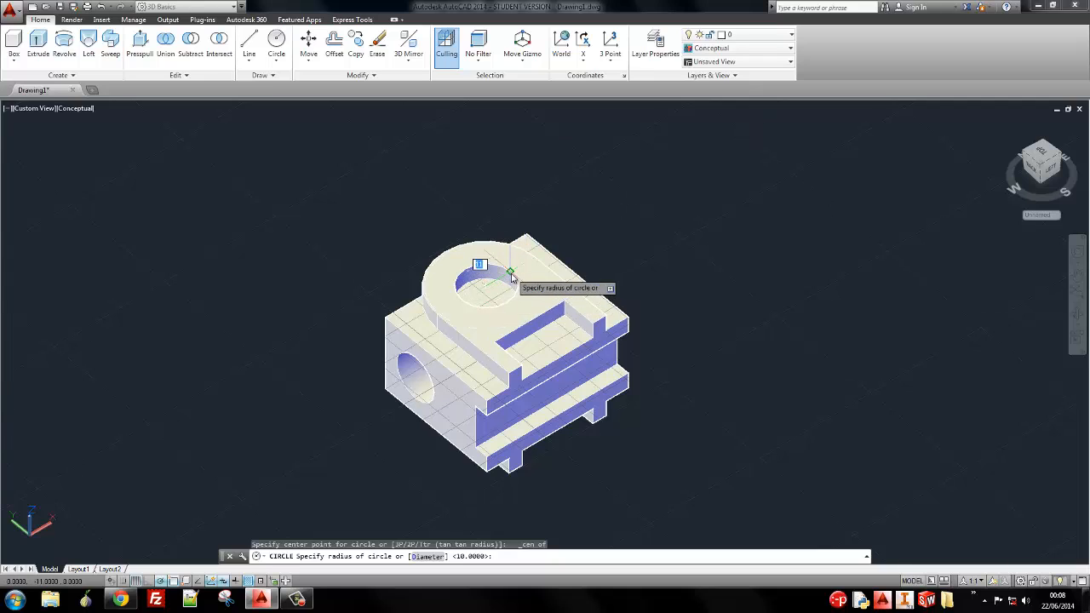
{"action": "left_click", "coordinate": [512, 276]}
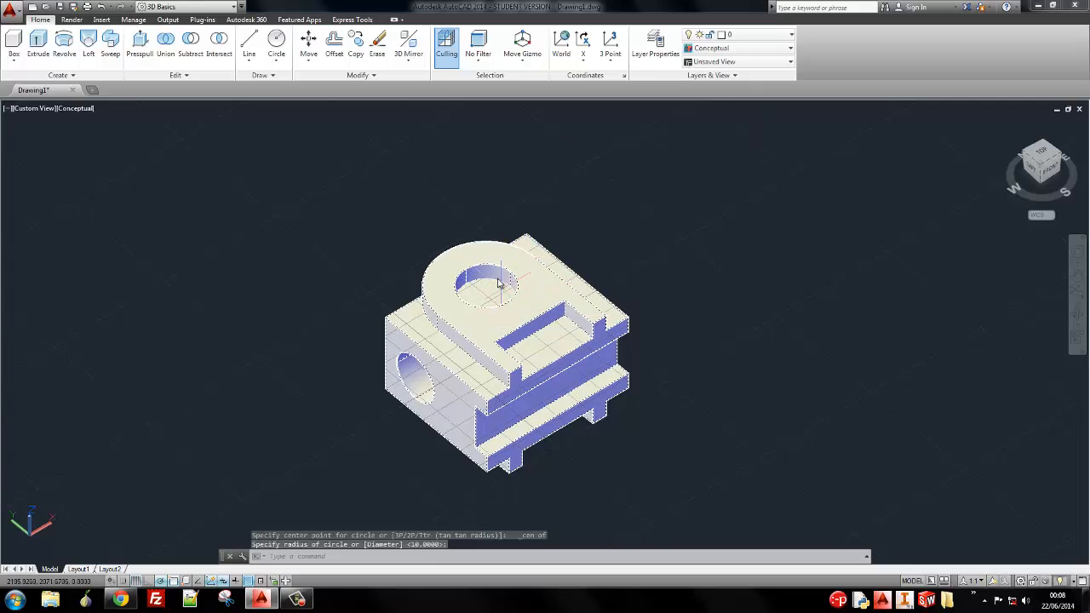
Extrude the circle at the rounded plate's hole down through the whole body and out the underside
{"action": "left_click", "coordinate": [358, 214]}
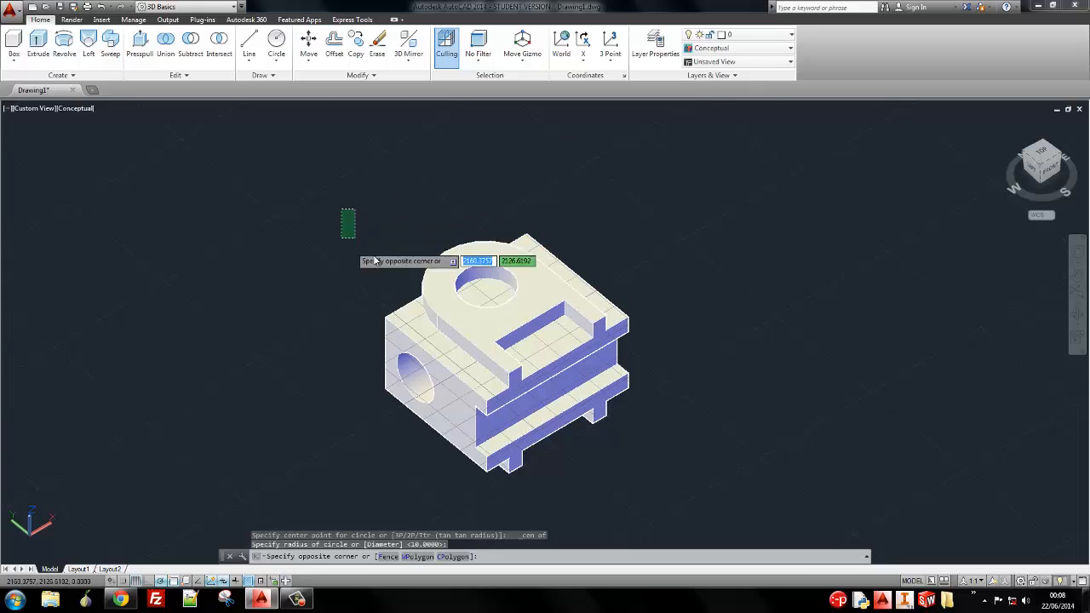
{"action": "left_click", "coordinate": [531, 332]}
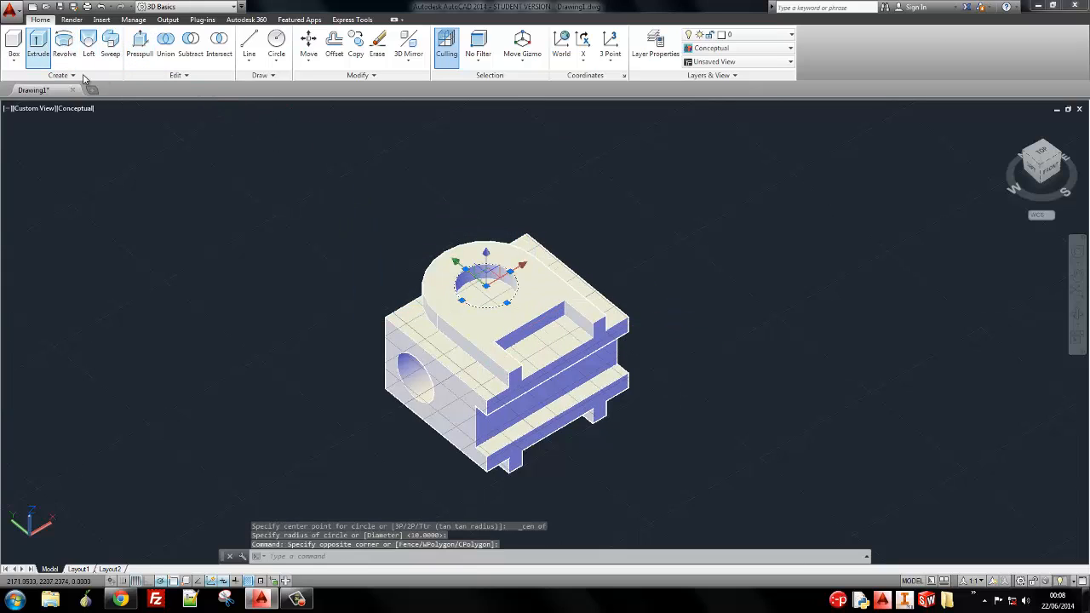
{"action": "left_click", "coordinate": [38, 48]}
{"action": "left_click", "coordinate": [433, 486]}
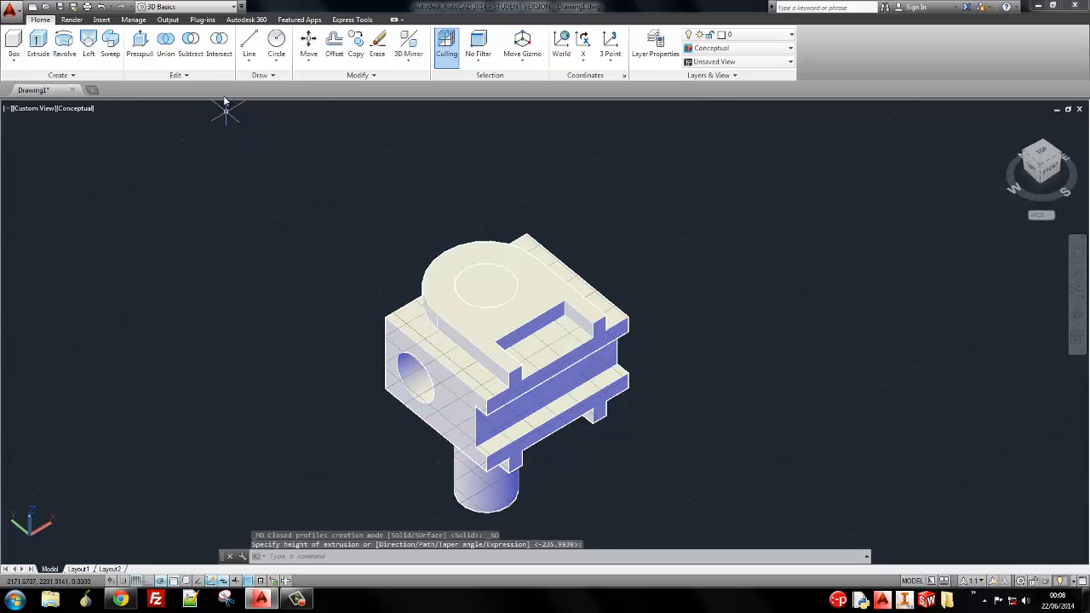
Subtract the vertical cylinder from the body to cut the round hole right through the bracket
{"action": "left_click", "coordinate": [191, 47]}
{"action": "left_click", "coordinate": [413, 356]}
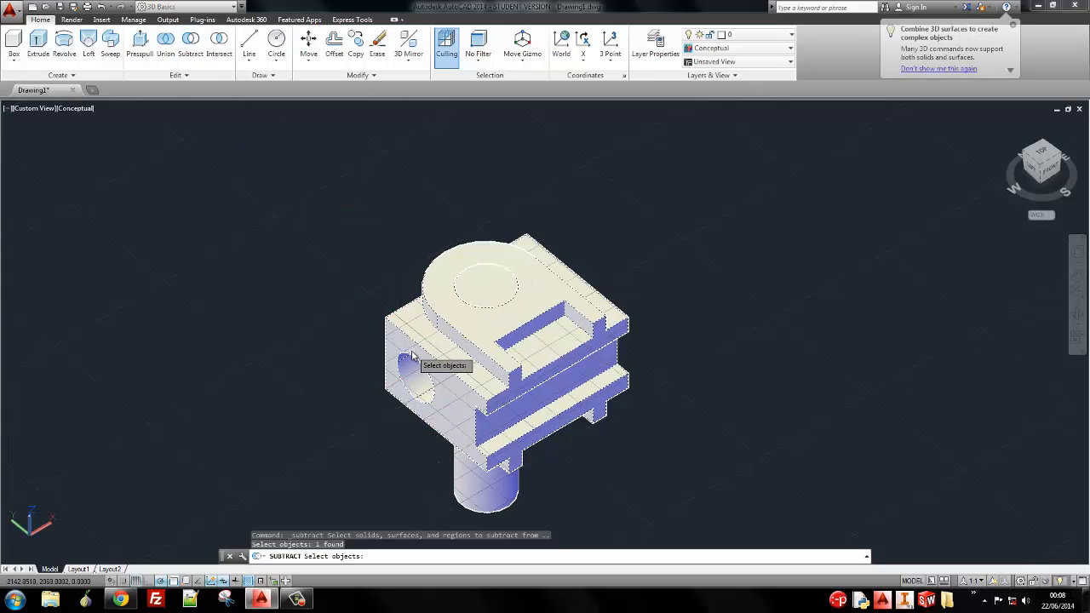
{"action": "key", "text": "Return"}
{"action": "left_click", "coordinate": [462, 488]}
{"action": "key", "text": "Return"}
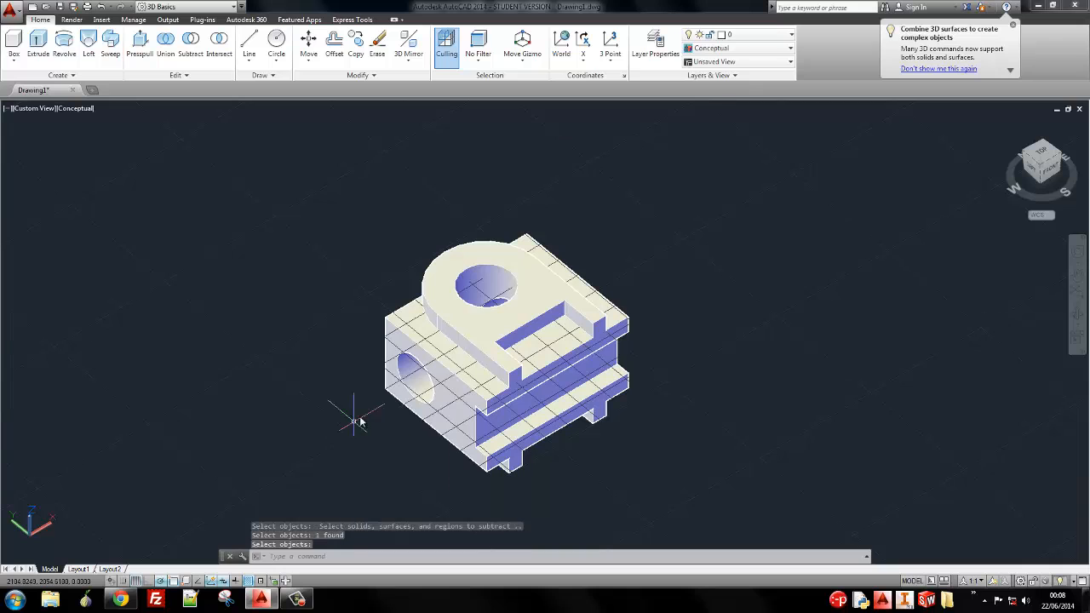
Draw a rectangle between opposite corners of the rectangular recess in the rounded plate
{"action": "middle_click_drag", "start_coordinate": [586, 290], "coordinate": [555, 376], "text": "shift"}
{"action": "scroll", "coordinate": [562, 411], "scroll_direction": "up", "scroll_amount": 2}
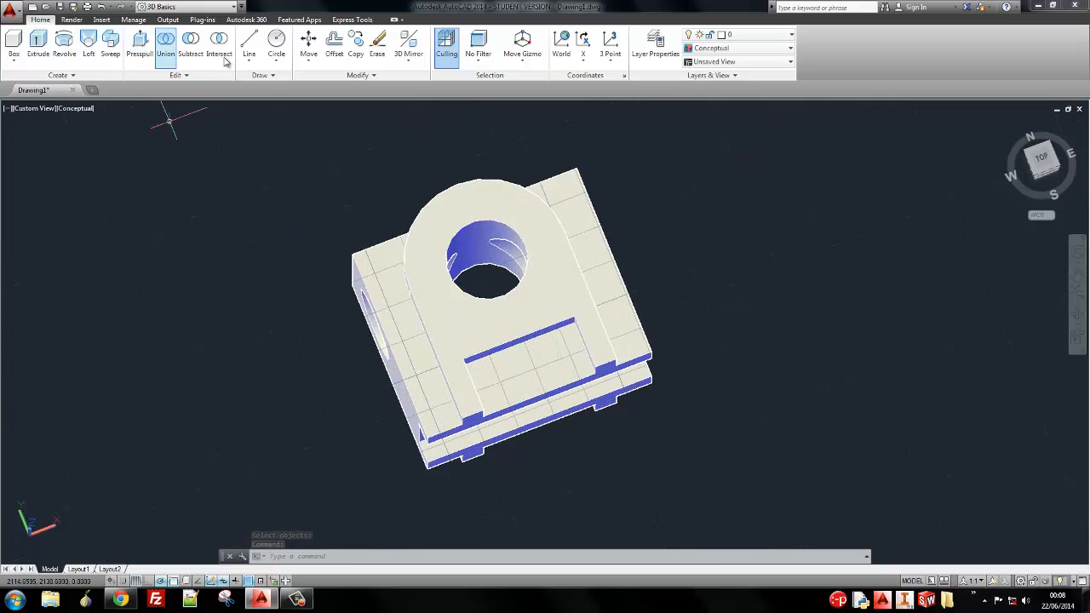
{"action": "left_click", "coordinate": [277, 61]}
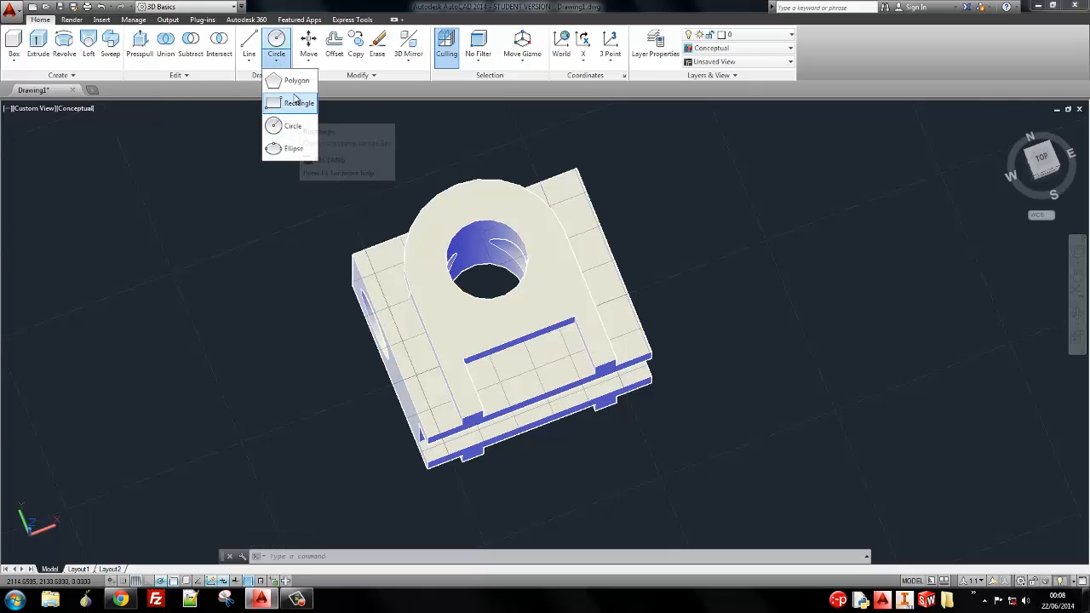
{"action": "left_click", "coordinate": [302, 102]}
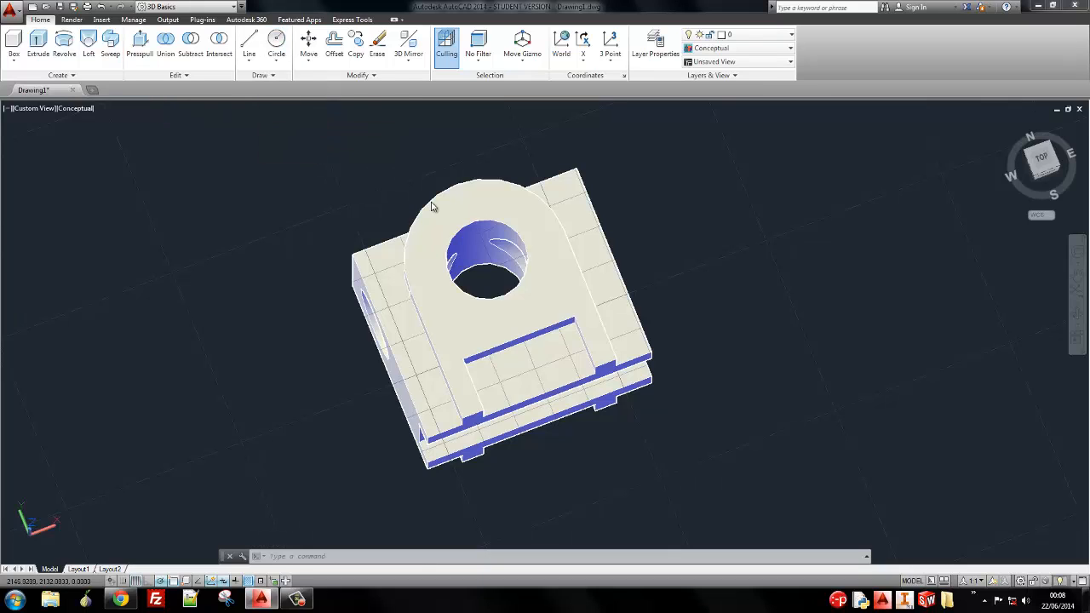
{"action": "left_click", "coordinate": [464, 365]}
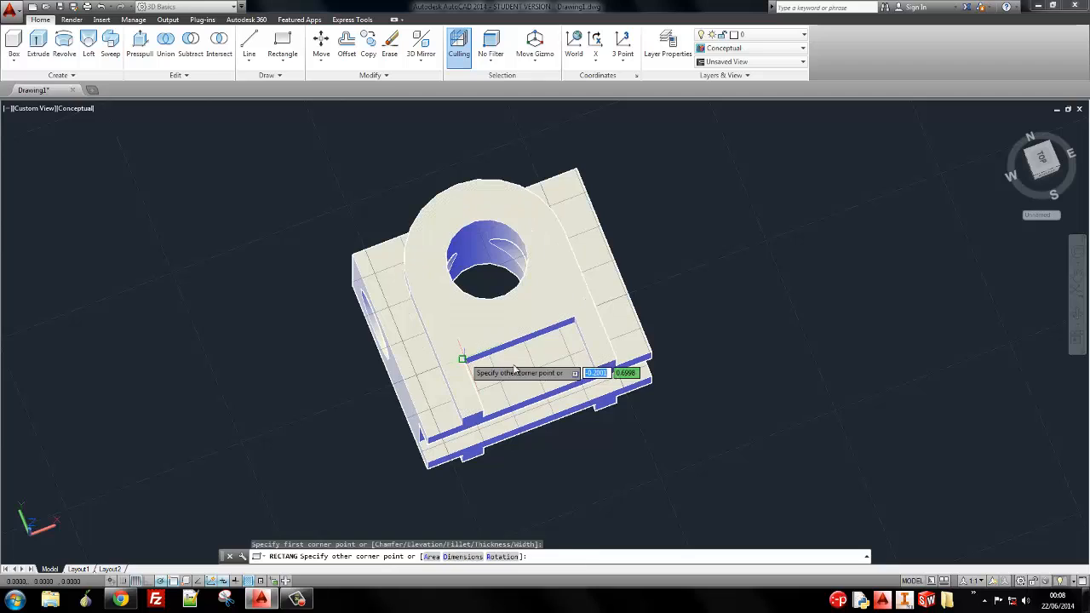
{"action": "left_click", "coordinate": [598, 375]}
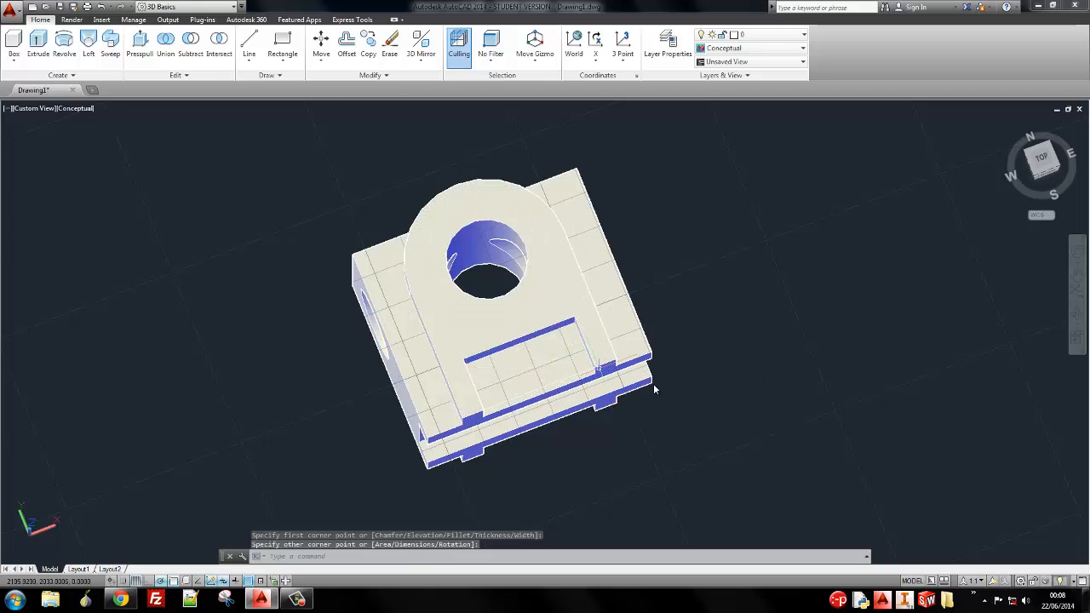
{"action": "left_click", "coordinate": [329, 329]}
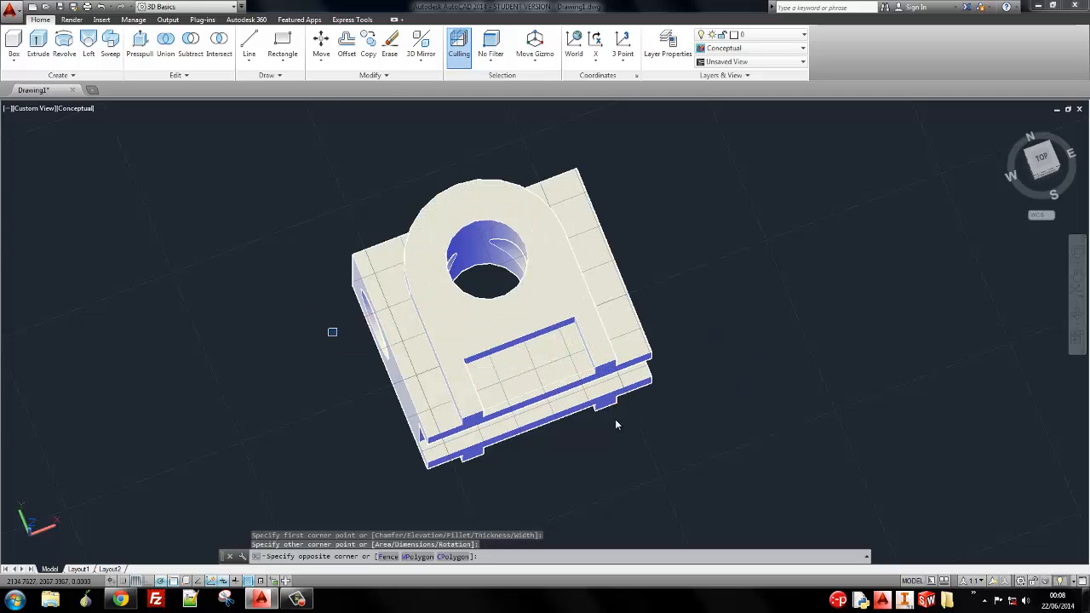
{"action": "left_click", "coordinate": [673, 434]}
{"action": "left_click", "coordinate": [310, 269]}
{"action": "left_click", "coordinate": [665, 441]}
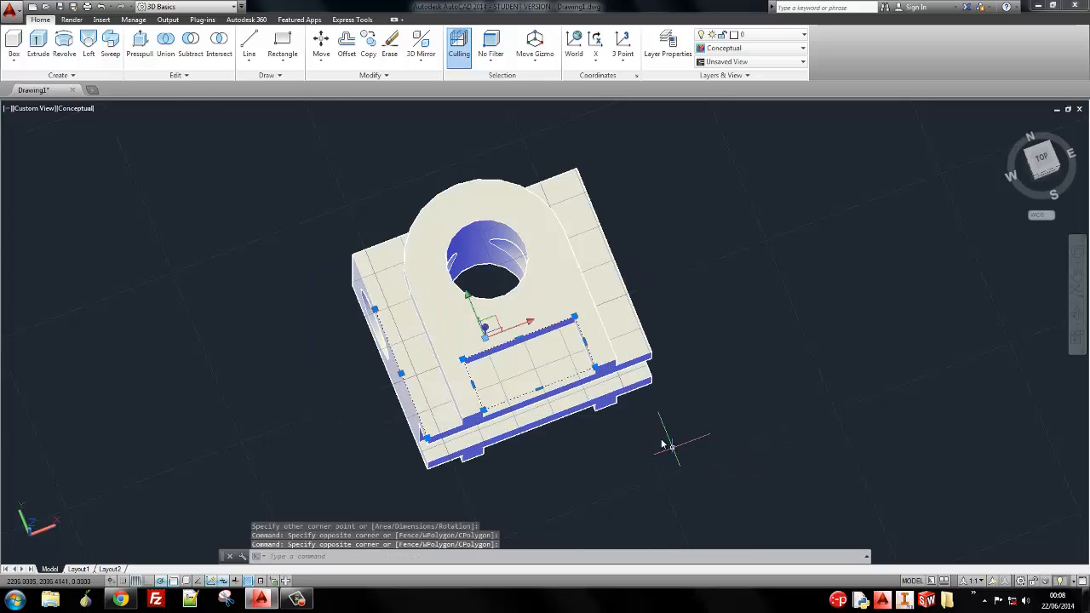
{"action": "key", "text": "Escape"}
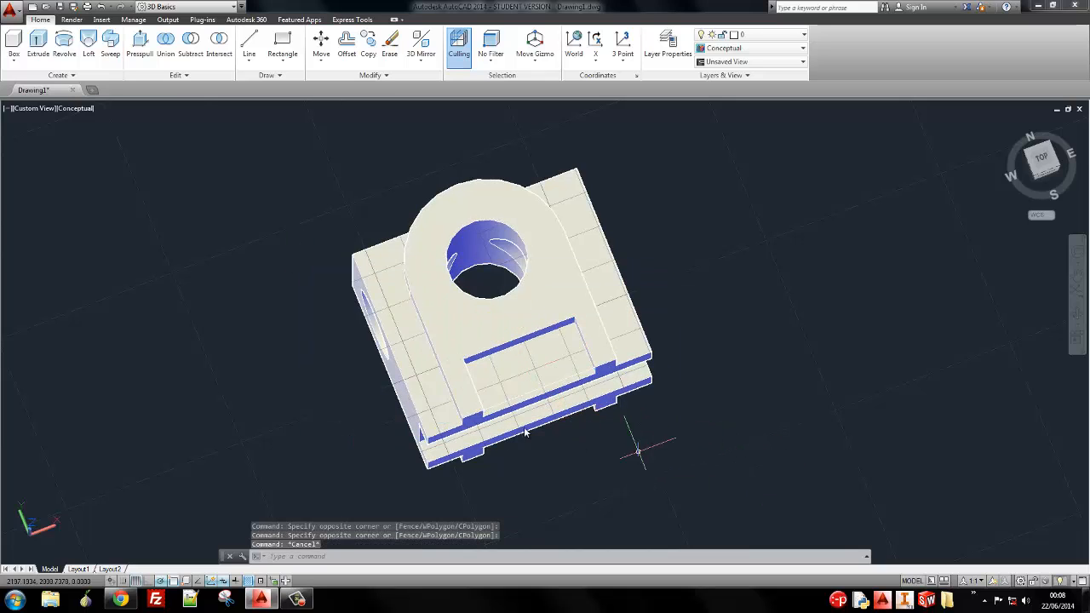
Erase the leftover 38 mm construction line along the side face's top edge
{"action": "left_click", "coordinate": [297, 245]}
{"action": "left_click", "coordinate": [433, 462]}
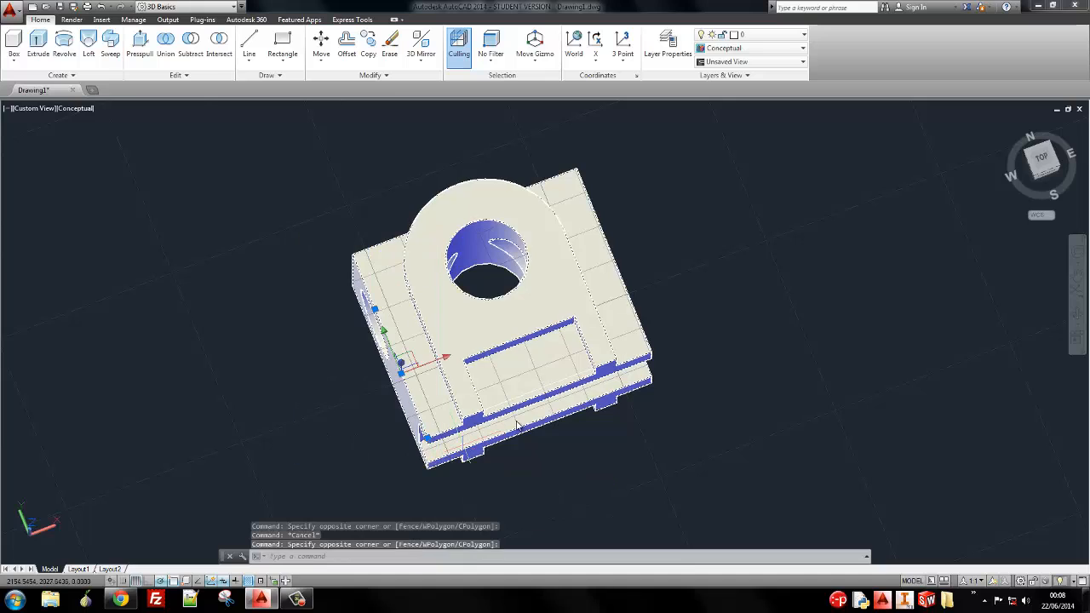
{"action": "key", "text": "Delete"}
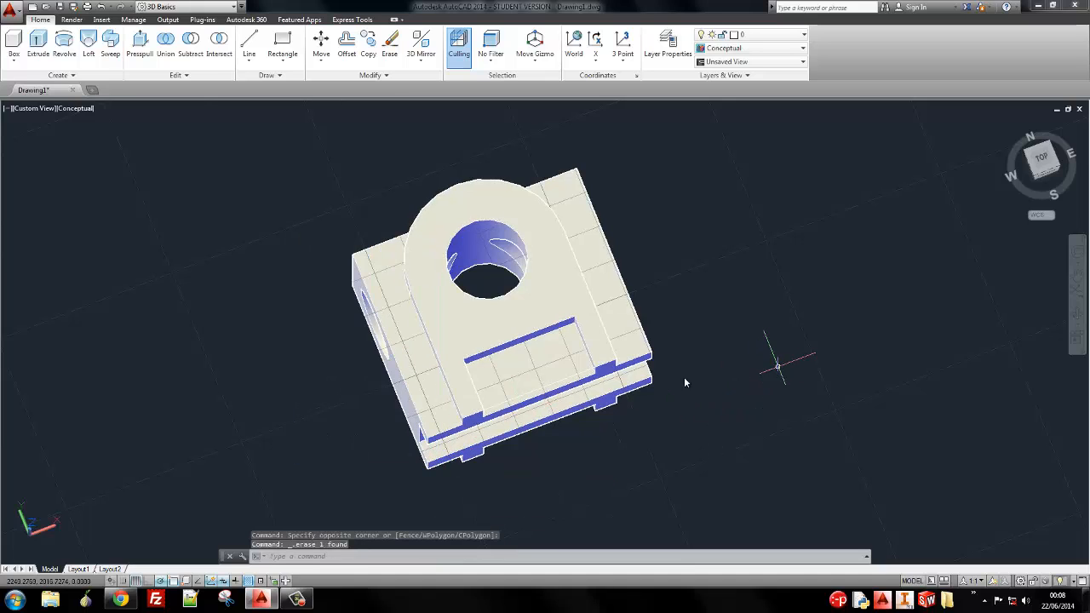
Presspull the recess rectangle on the rounded plate down through the whole body and out past its underside
{"action": "left_click", "coordinate": [337, 233]}
{"action": "left_click", "coordinate": [678, 463]}
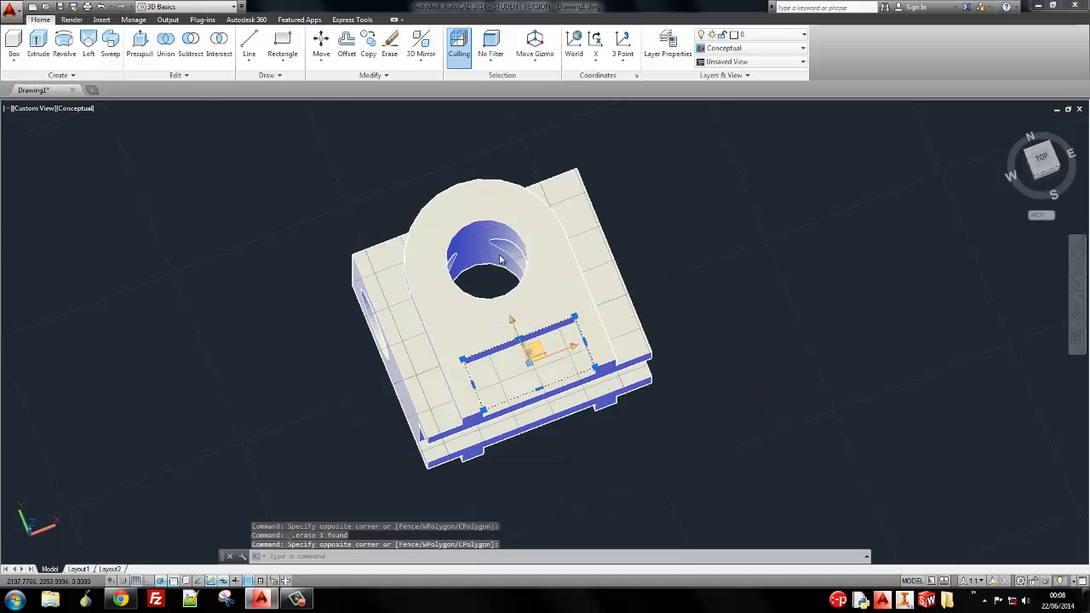
{"action": "left_click", "coordinate": [141, 43]}
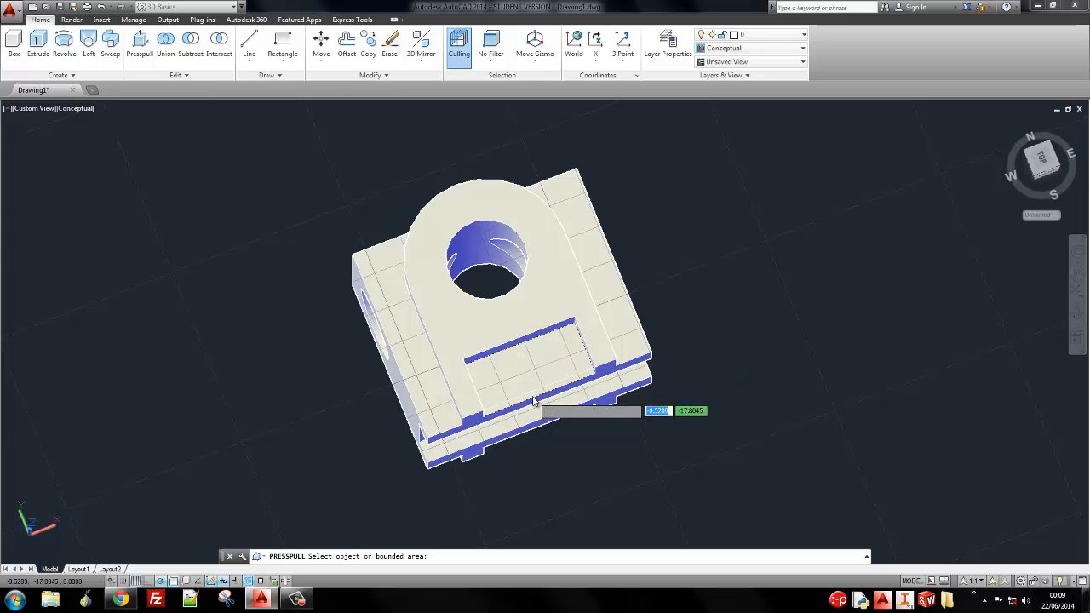
{"action": "left_click", "coordinate": [532, 395]}
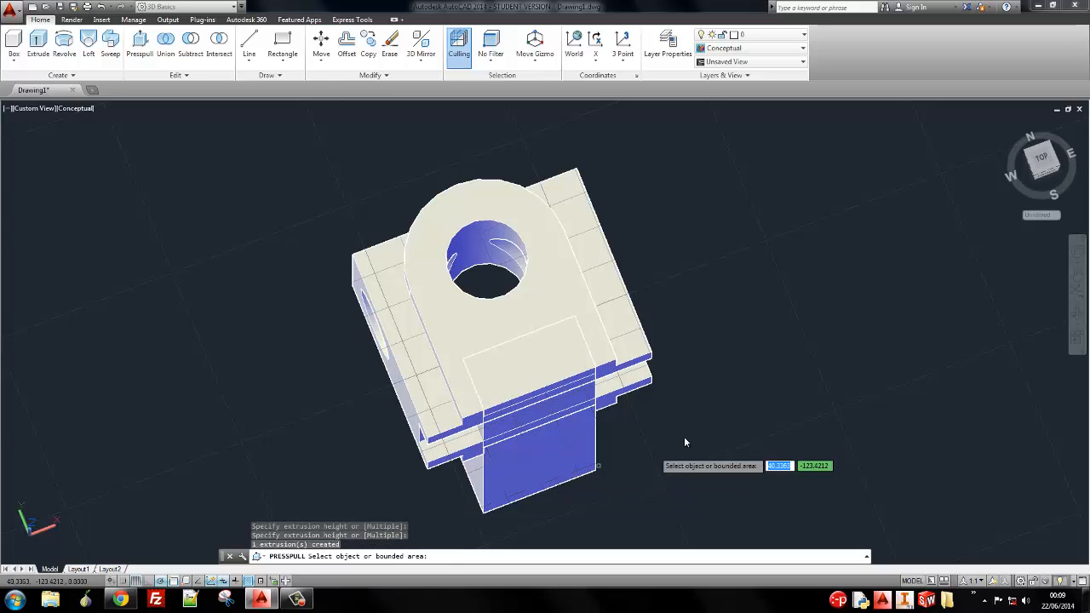
{"action": "left_click", "coordinate": [610, 450]}
{"action": "middle_click_drag", "start_coordinate": [610, 450], "coordinate": [653, 346], "text": "shift"}
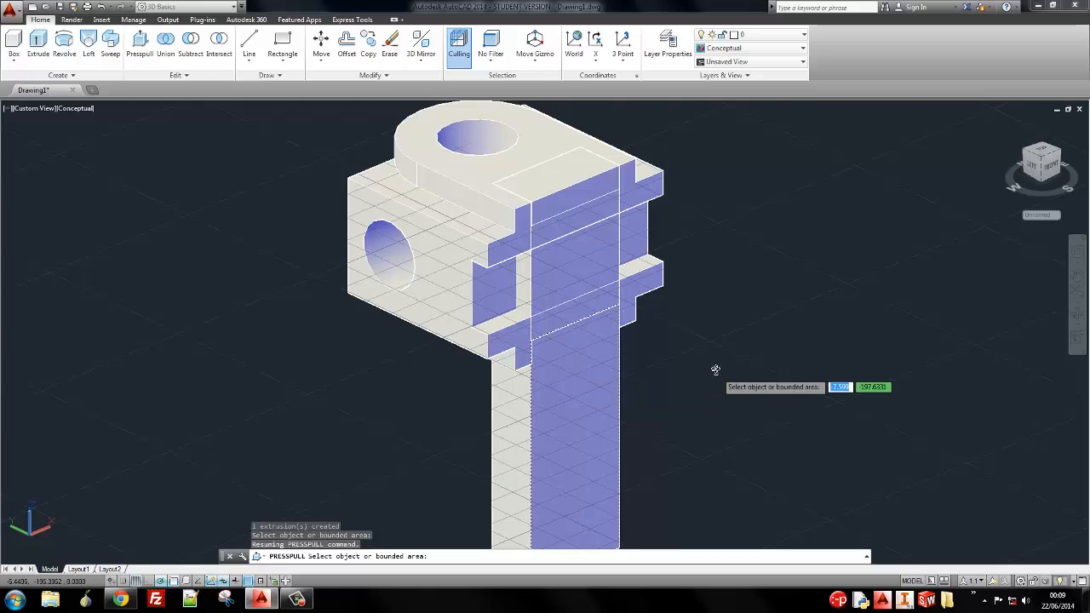
{"action": "key", "text": "Return"}
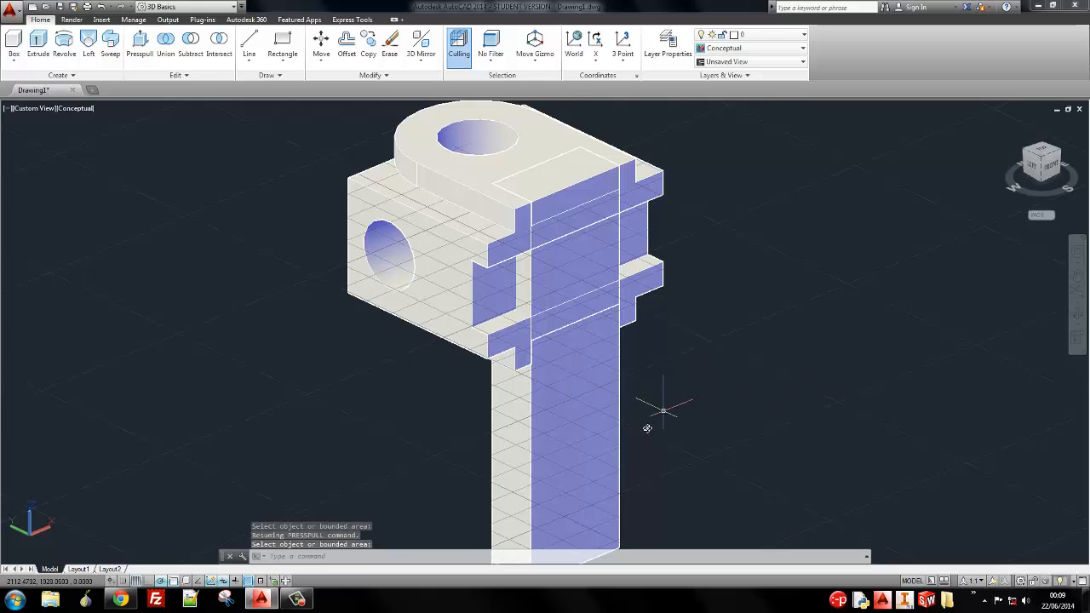
Subtract the rectangular extrusion from the body to cut the recess right through the bracket
{"action": "left_click", "coordinate": [560, 409]}
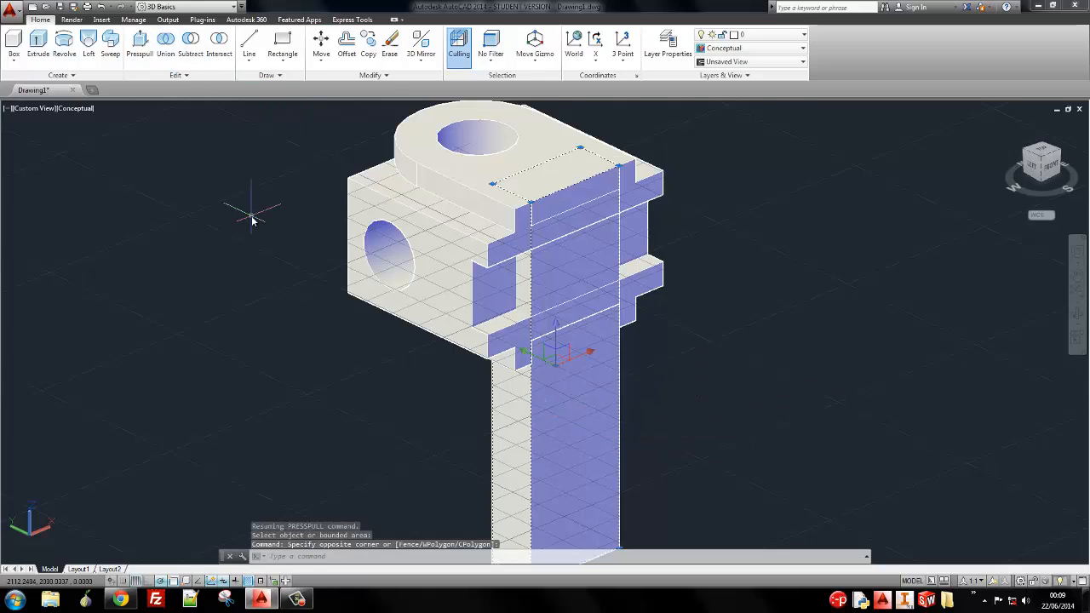
{"action": "key", "text": "Escape"}
{"action": "left_click", "coordinate": [193, 54]}
{"action": "left_click", "coordinate": [396, 225]}
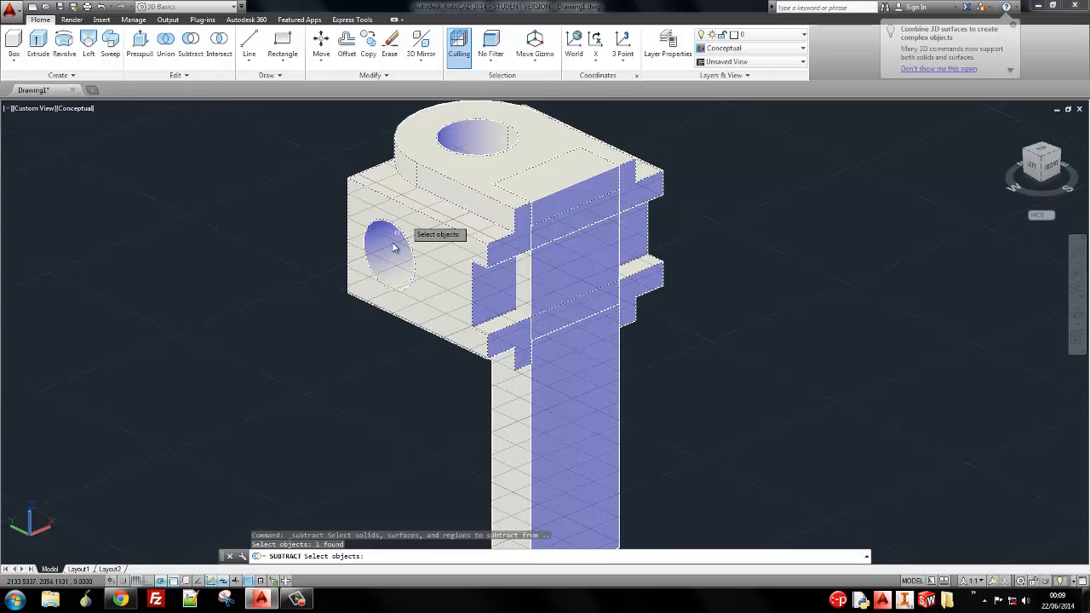
{"action": "left_click", "coordinate": [392, 247]}
{"action": "key", "text": "Return"}
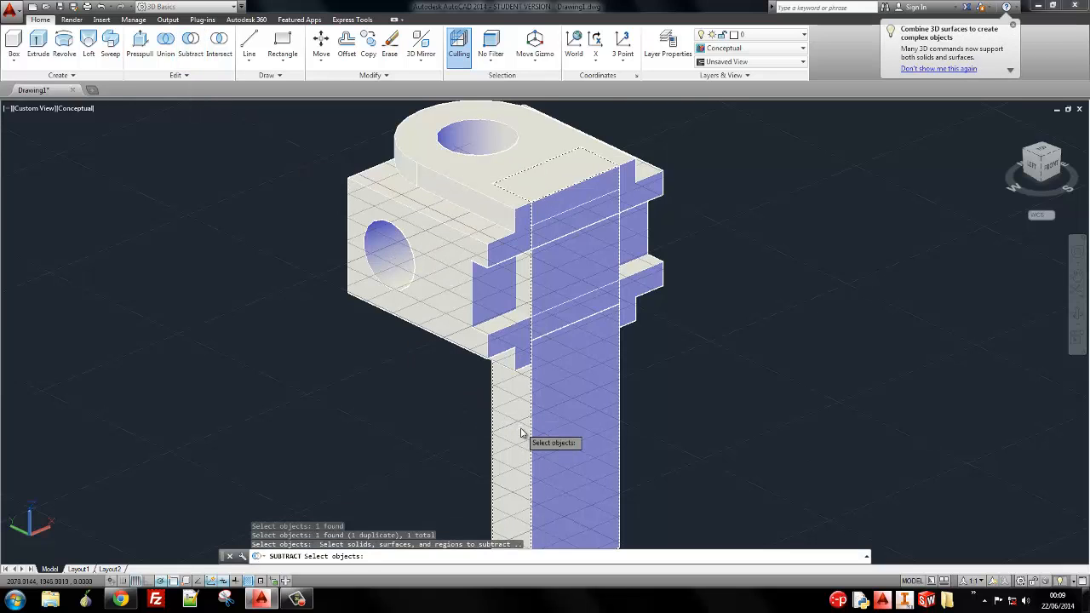
{"action": "left_click", "coordinate": [532, 440]}
{"action": "key", "text": "Return"}
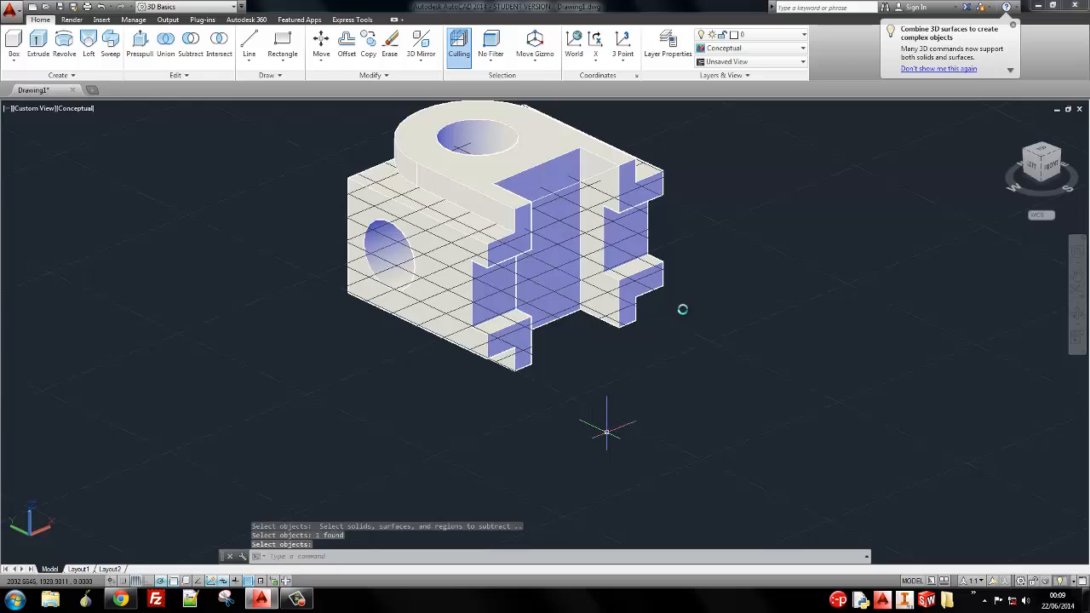
{"action": "middle_click_drag", "start_coordinate": [756, 252], "coordinate": [736, 295], "text": "shift"}
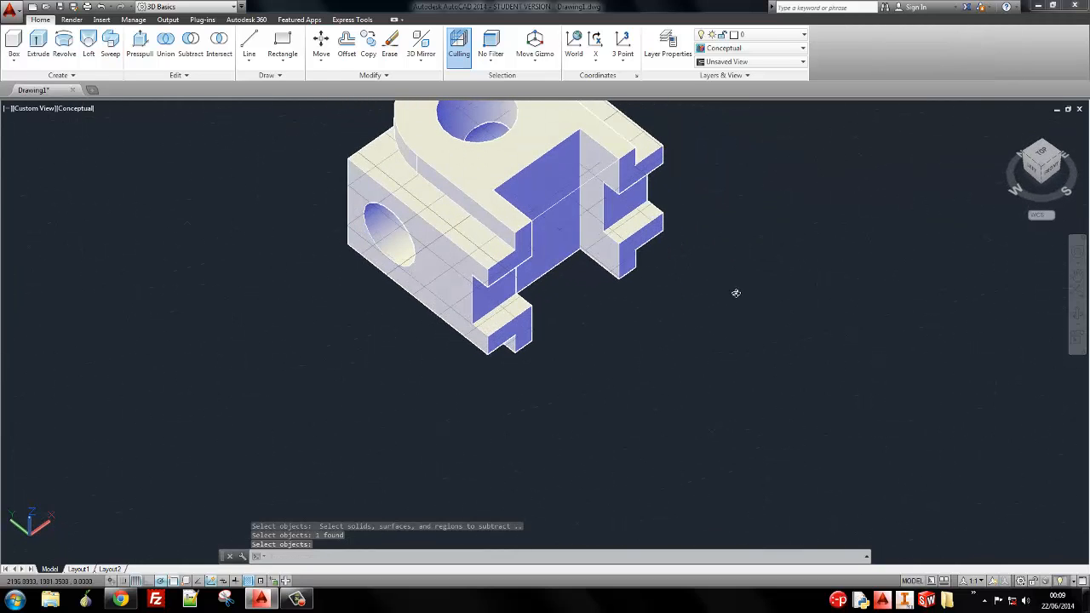
Erase the leftover rectangle outline at the top of the cut recess
{"action": "left_click", "coordinate": [572, 180]}
{"action": "key", "text": "Escape"}
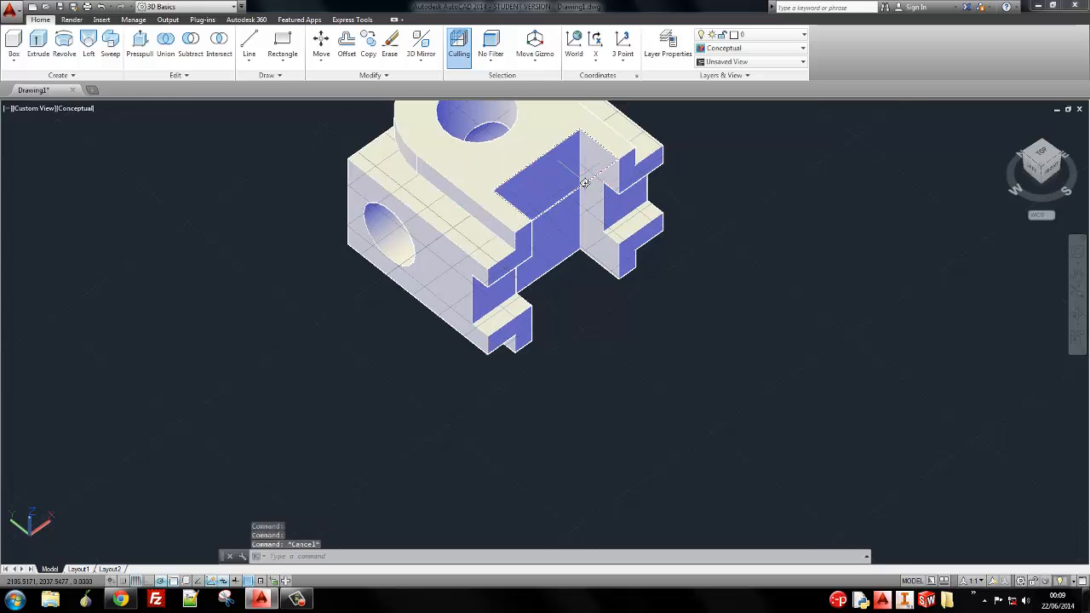
{"action": "left_click", "coordinate": [582, 182]}
{"action": "key", "text": "Escape"}
{"action": "left_click", "coordinate": [580, 189], "text": "ctrl"}
{"action": "key", "text": "Delete"}
{"action": "mouse_move", "coordinate": [699, 175]}
{"action": "middle_mouse_down", "text": "shift"}
{"action": "mouse_move", "coordinate": [738, 331]}
{"action": "mouse_move", "coordinate": [591, 293]}
{"action": "mouse_move", "coordinate": [640, 365]}
{"action": "mouse_move", "coordinate": [767, 267]}
{"action": "middle_mouse_up", "text": "shift"}
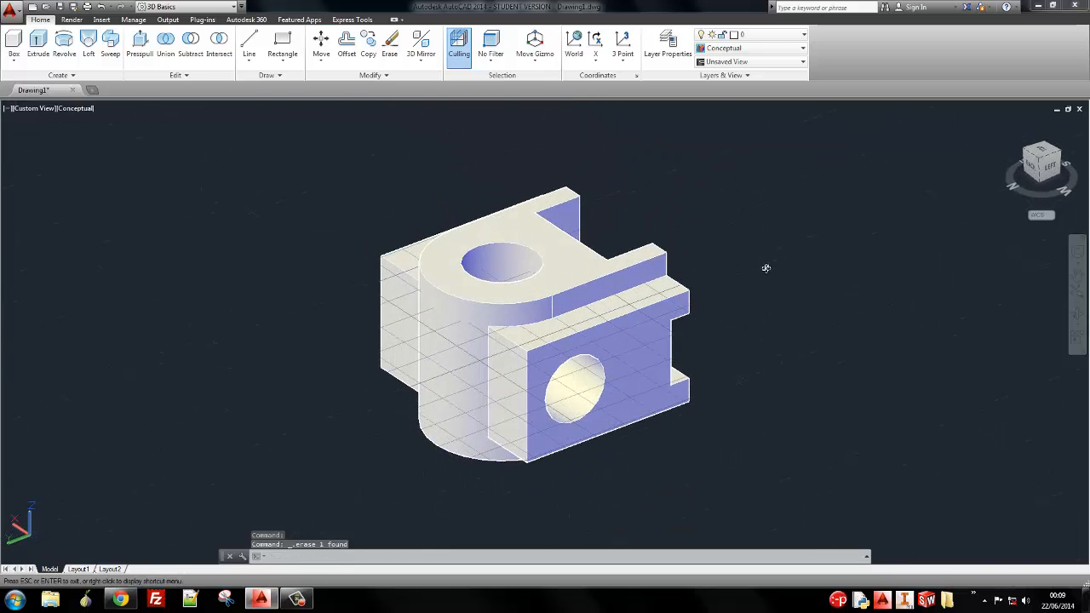
Check the small holes in the browser's exercise drawing and draw an 8 mm diameter circle on one side block's back face
{"action": "key", "text": "alt+Tab"}
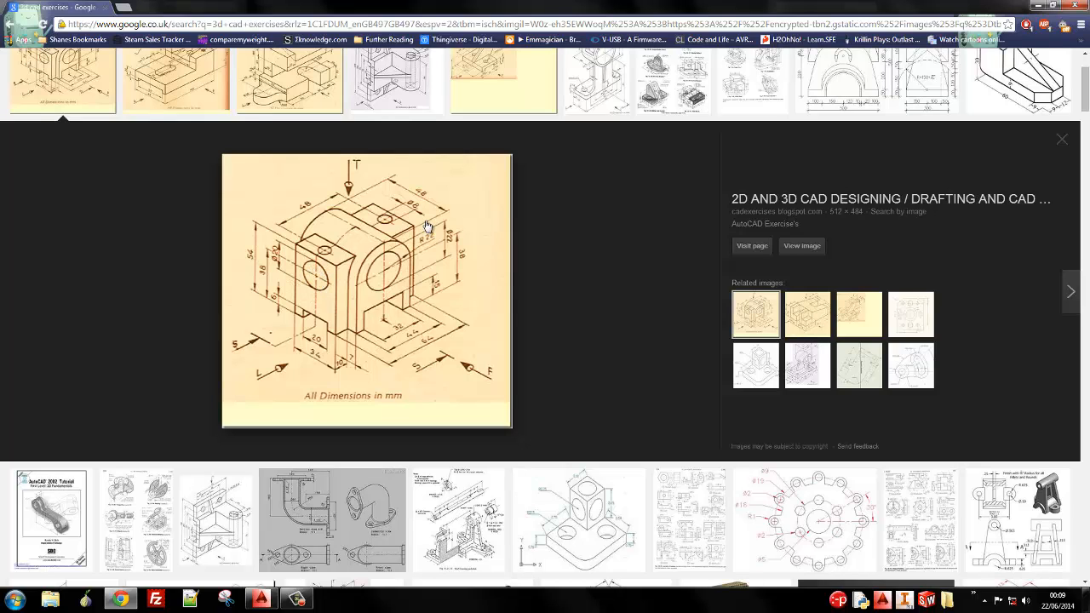
{"action": "key", "text": "alt+Tab"}
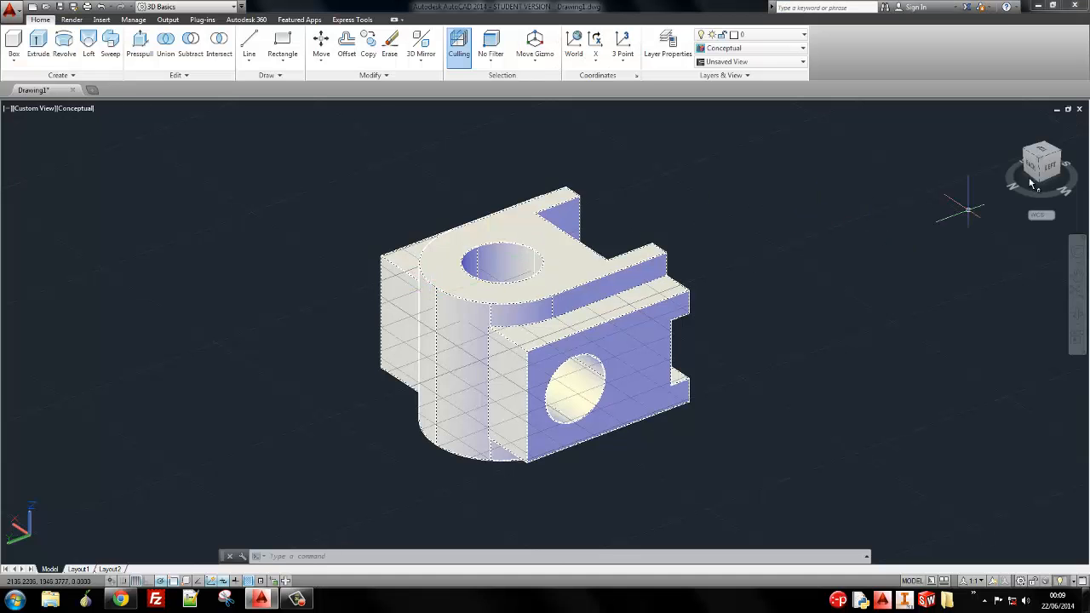
{"action": "left_click", "coordinate": [1032, 170]}
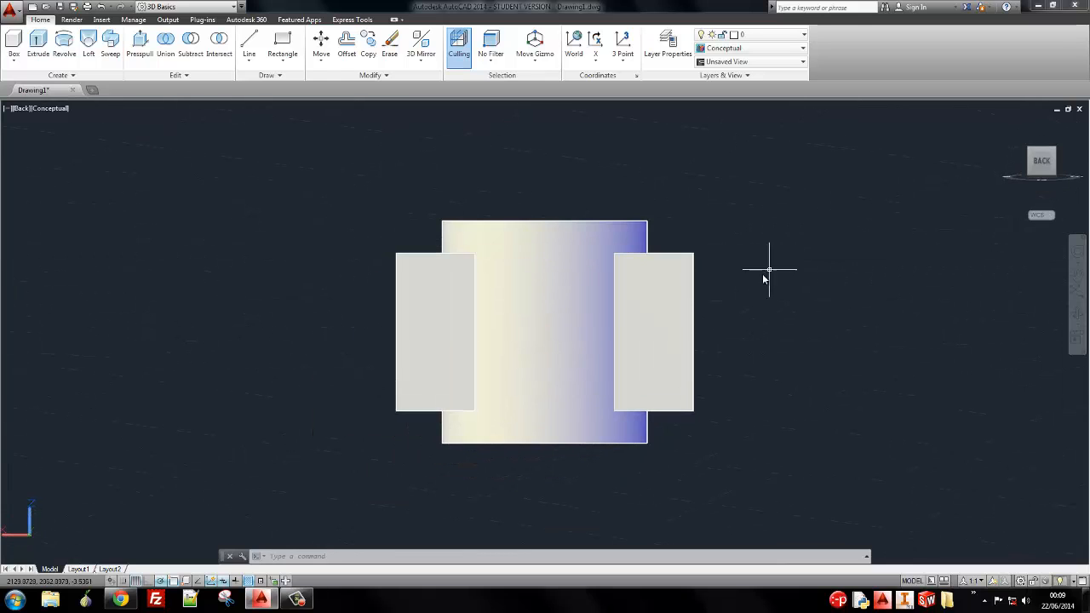
{"action": "key", "text": "alt+Tab"}
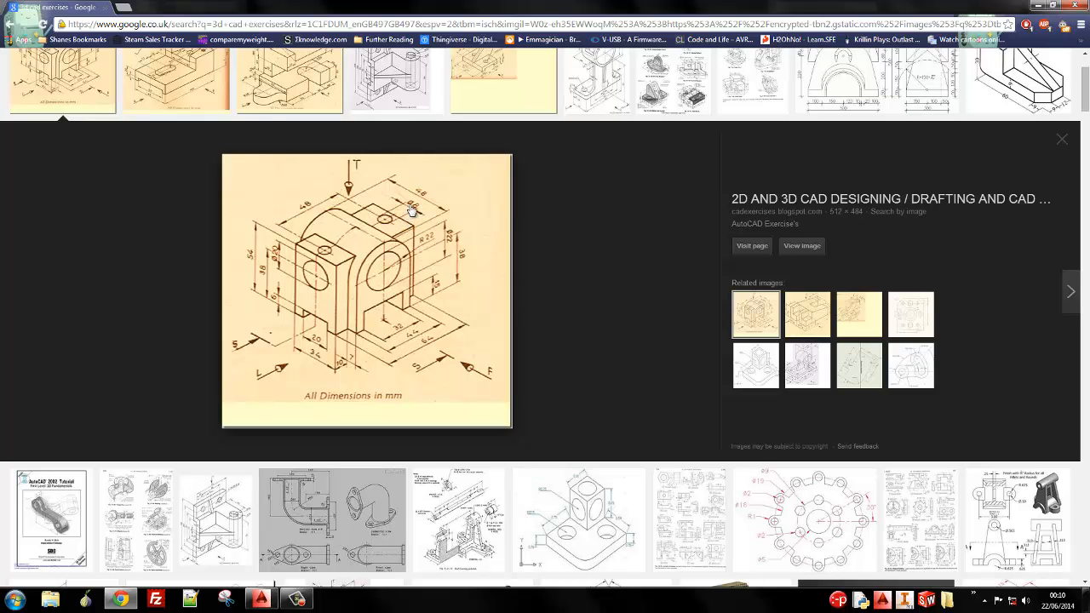
{"action": "key", "text": "alt+Tab"}
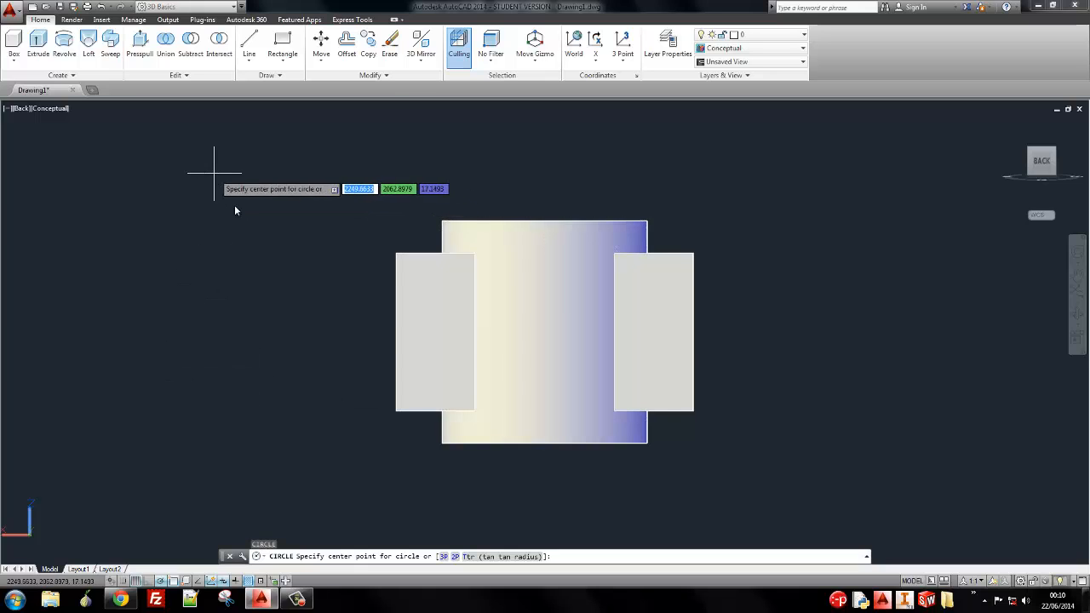
{"action": "left_click", "coordinate": [423, 328]}
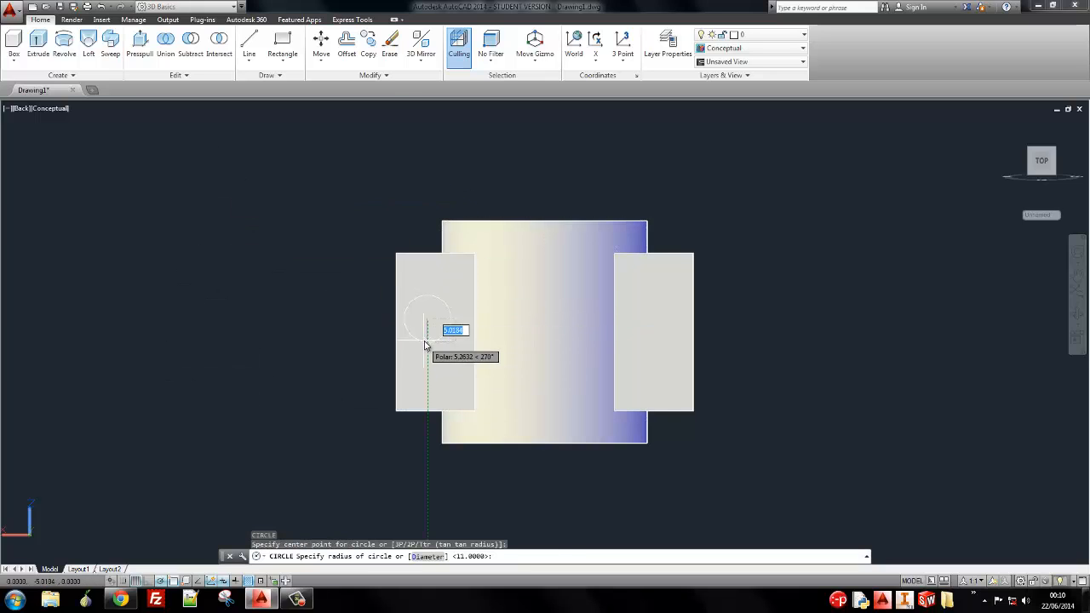
{"action": "type", "text": "d"}
{"action": "key", "text": "Return"}
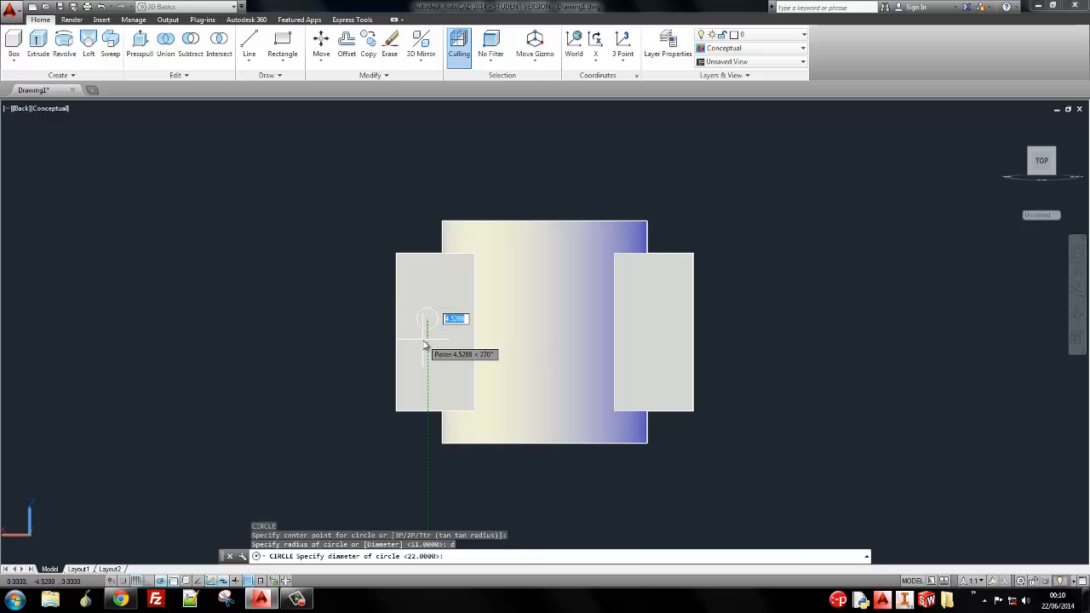
{"action": "type", "text": "8"}
{"action": "key", "text": "Return"}
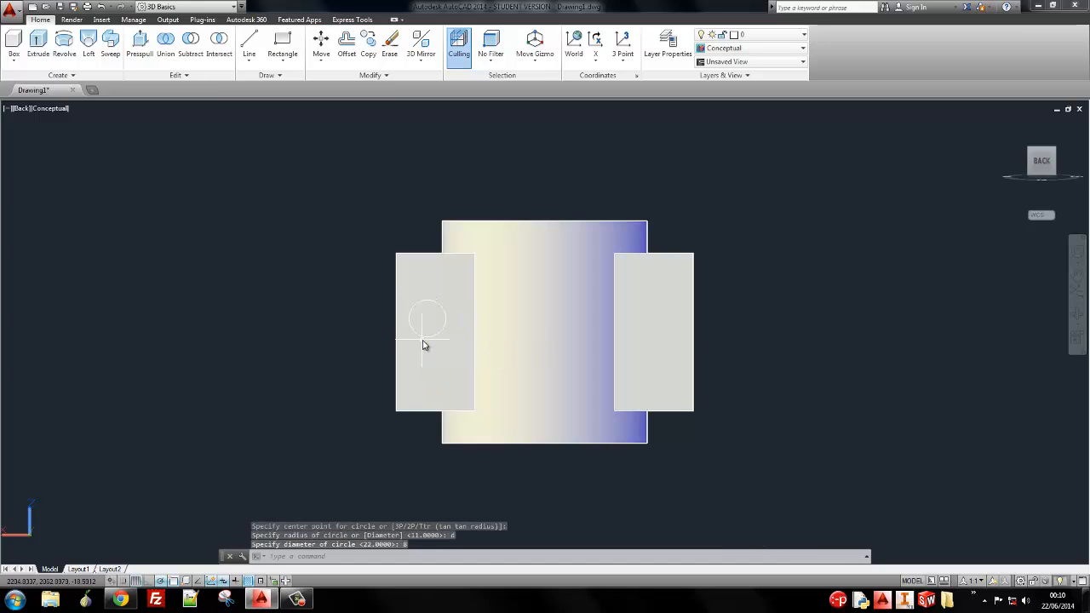
Set the visual style to 2D Wireframe and copy the circle 48 mm horizontally onto the other side block
{"action": "left_click", "coordinate": [45, 109]}
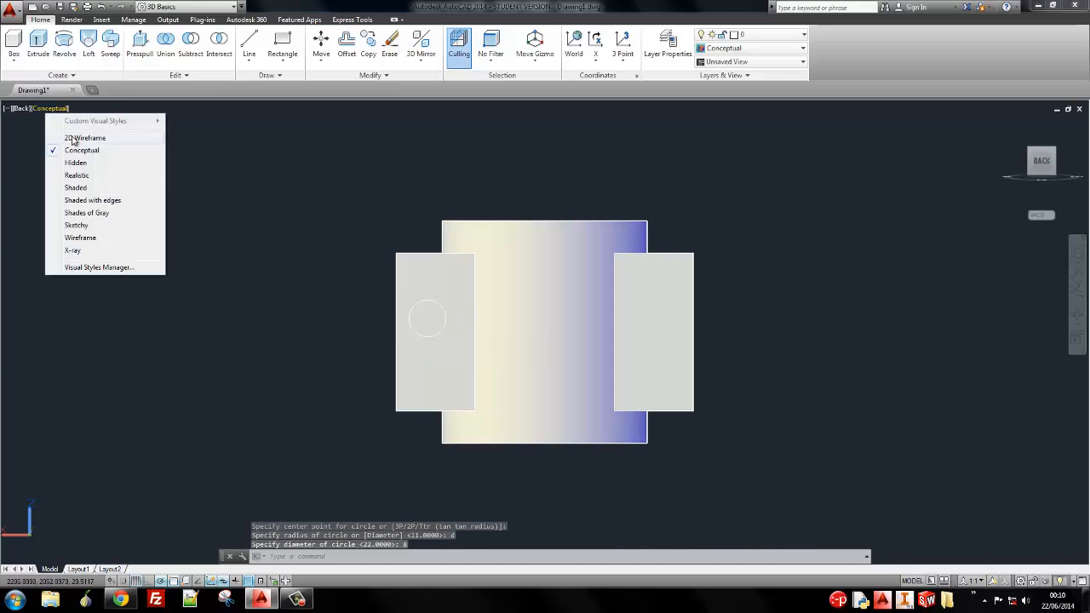
{"action": "left_click", "coordinate": [83, 138]}
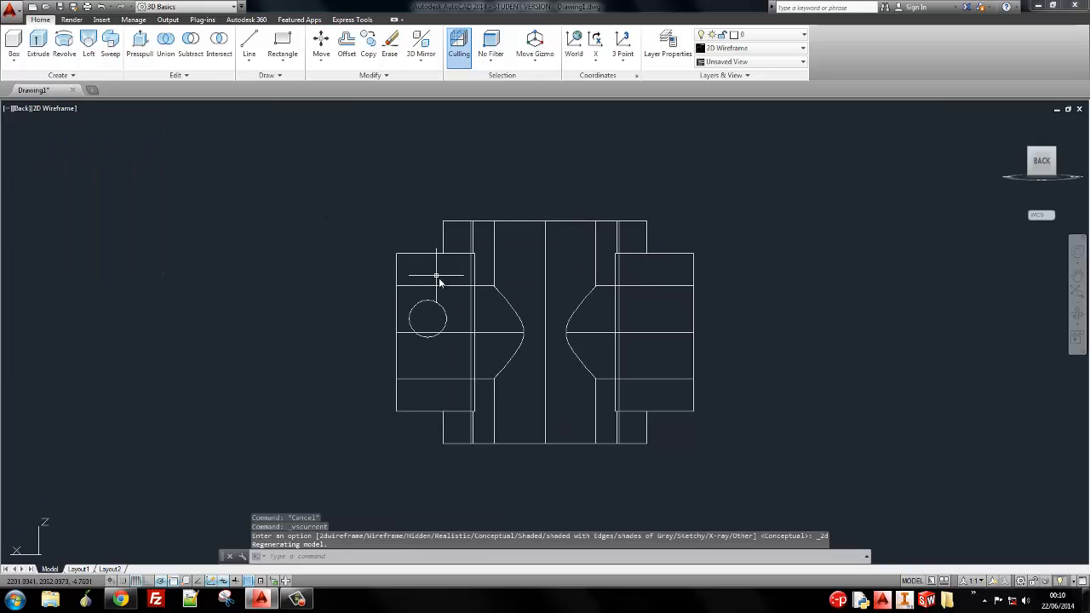
{"action": "left_click", "coordinate": [447, 309]}
{"action": "left_click", "coordinate": [434, 345]}
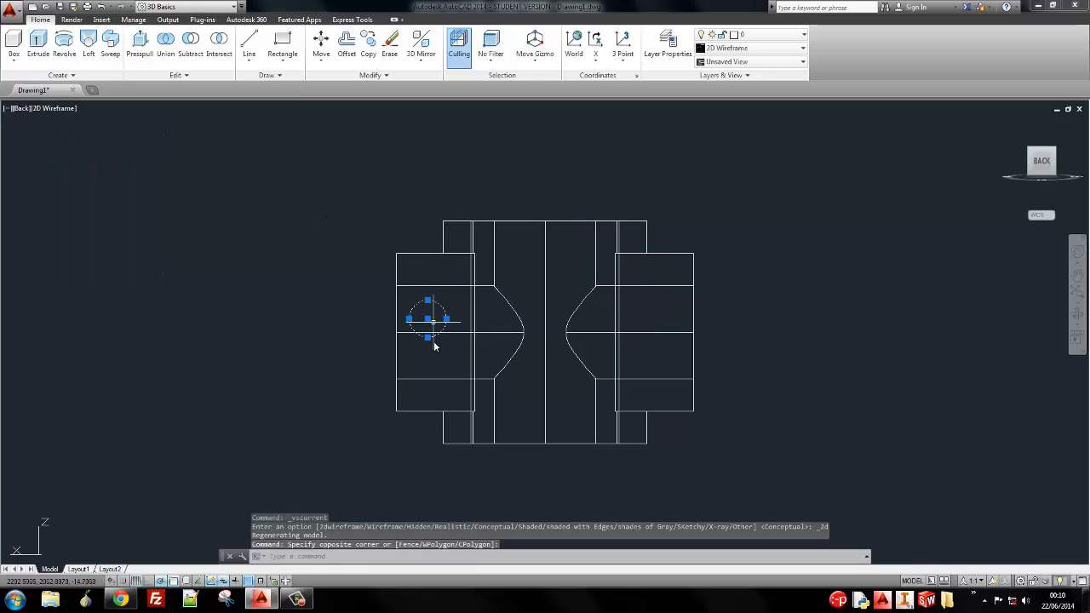
{"action": "left_click", "coordinate": [321, 60]}
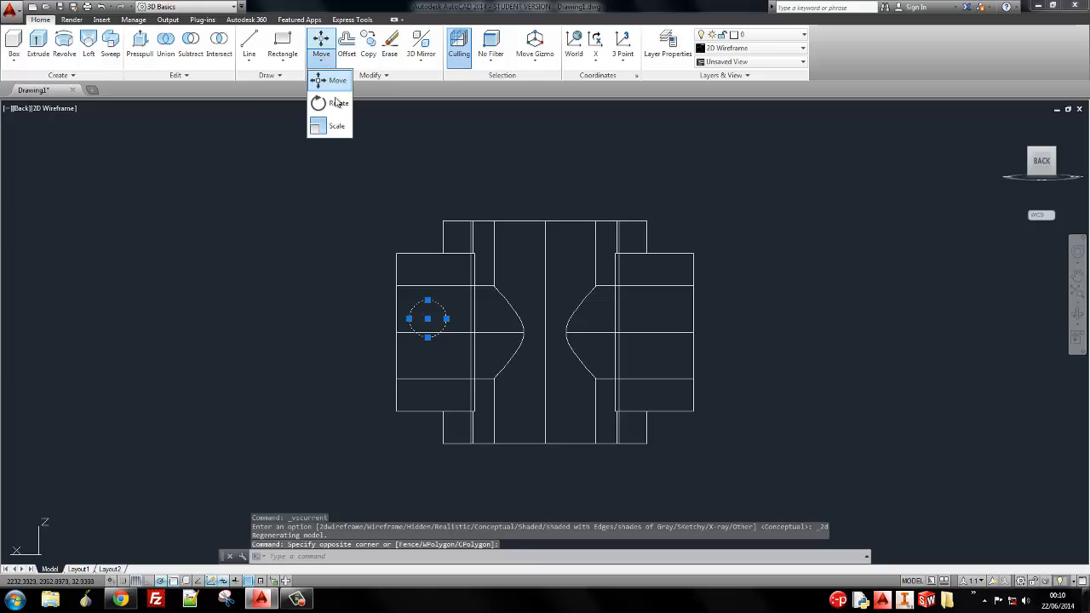
{"action": "left_click", "coordinate": [368, 47]}
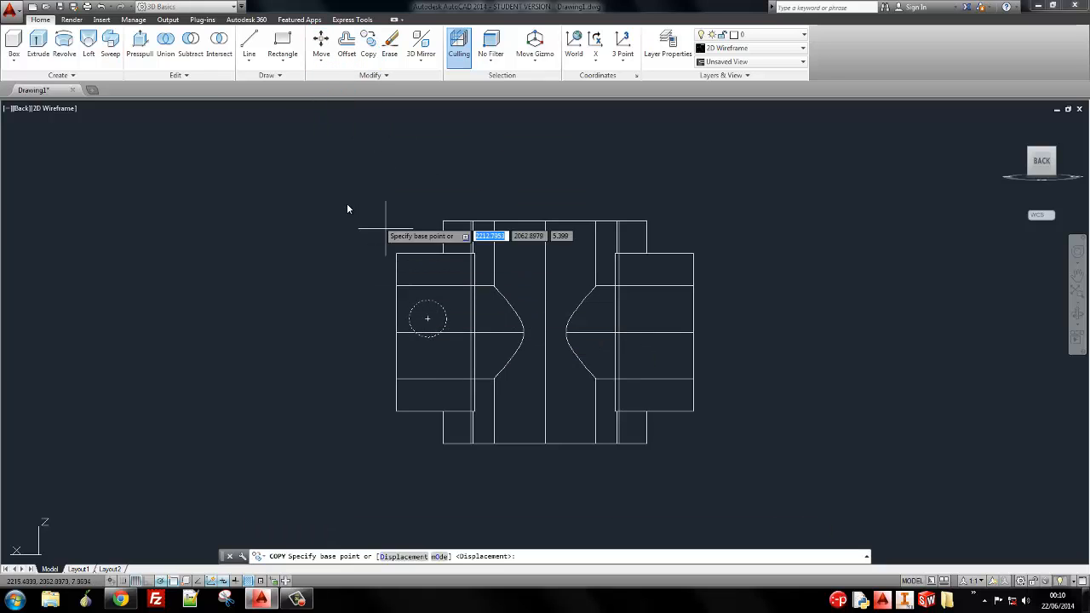
{"action": "left_click", "coordinate": [386, 205]}
{"action": "key", "text": "alt+Tab"}
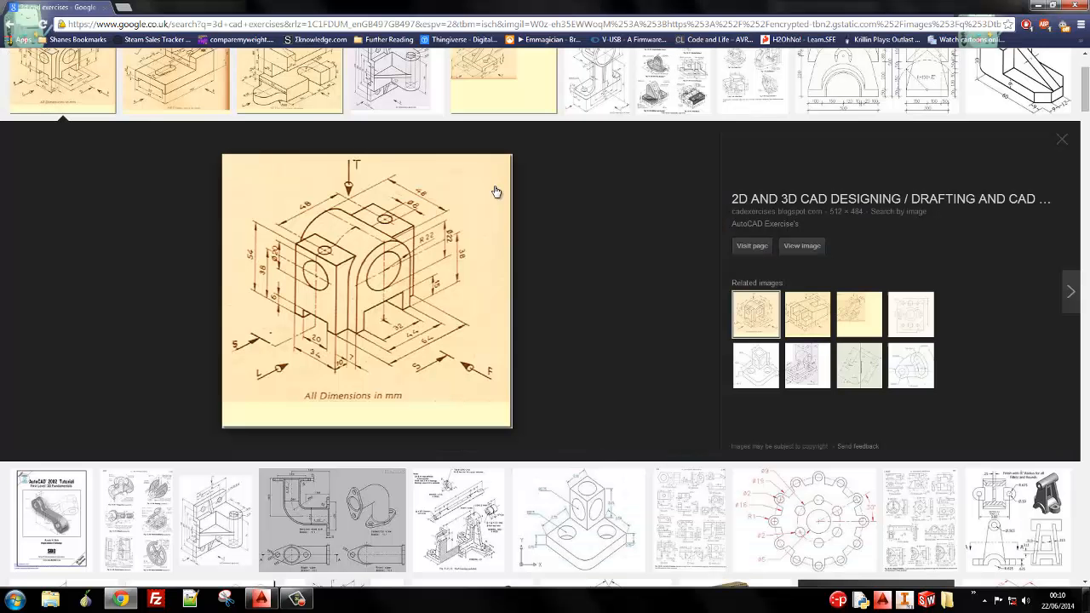
{"action": "key", "text": "alt+Tab"}
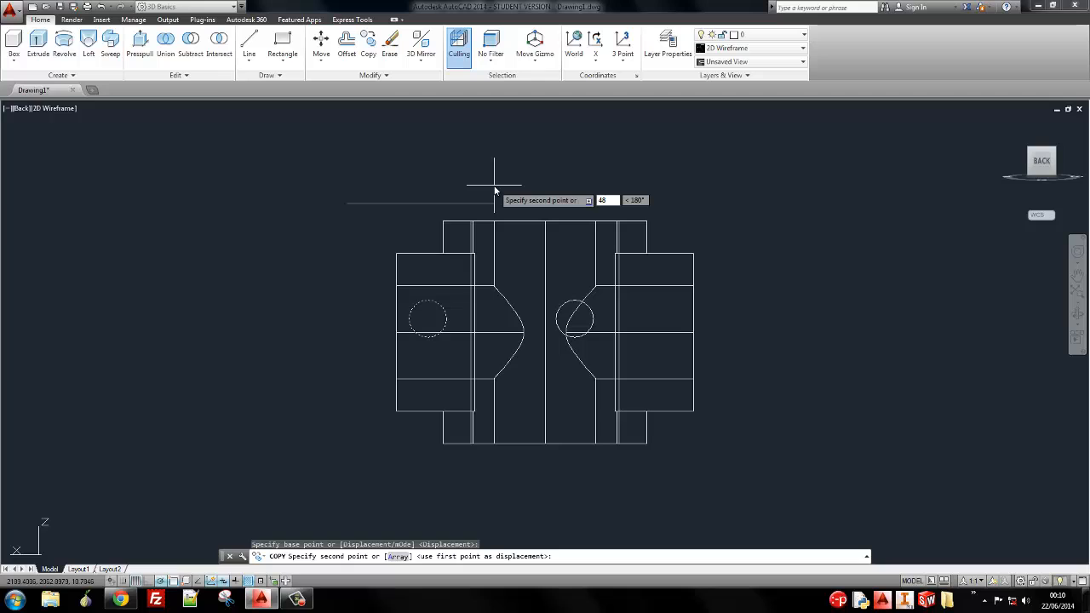
{"action": "key", "text": "Return"}
{"action": "key", "text": "Escape"}
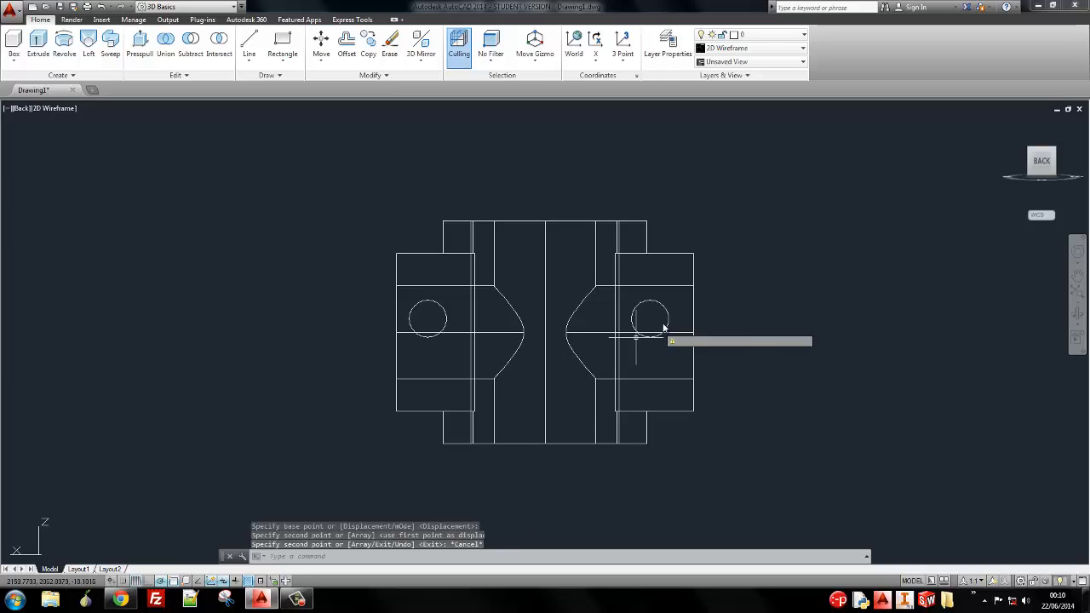
{"action": "type", "text": ";"}
{"action": "key", "text": "Return"}
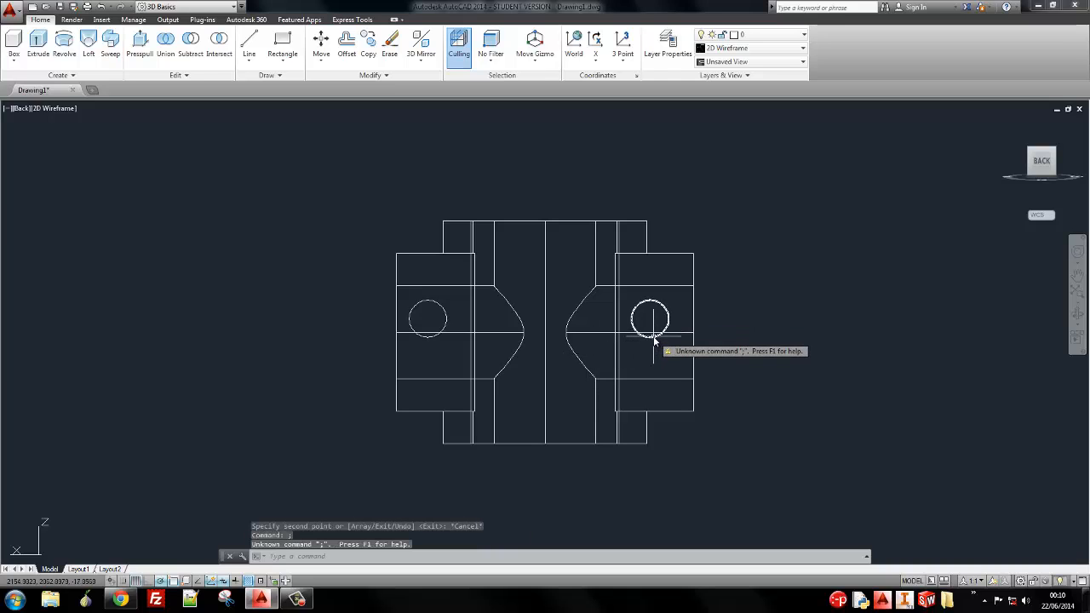
{"action": "type", "text": "l"}
{"action": "key", "text": "Return"}
{"action": "key", "text": "Escape"}
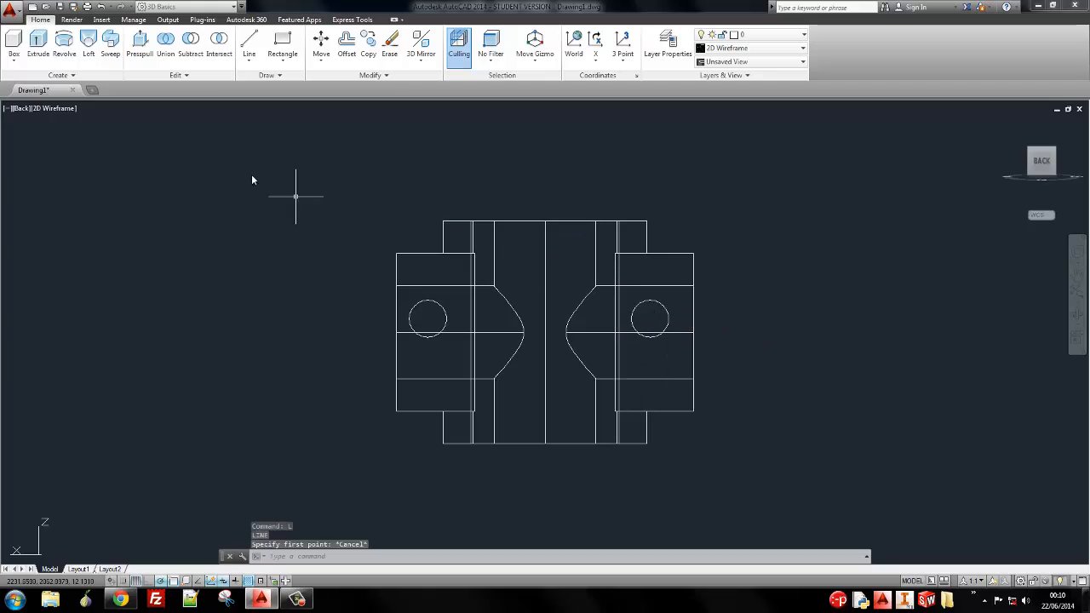
Draw a construction line joining the centres of the two small back-face circles
{"action": "left_click", "coordinate": [250, 45]}
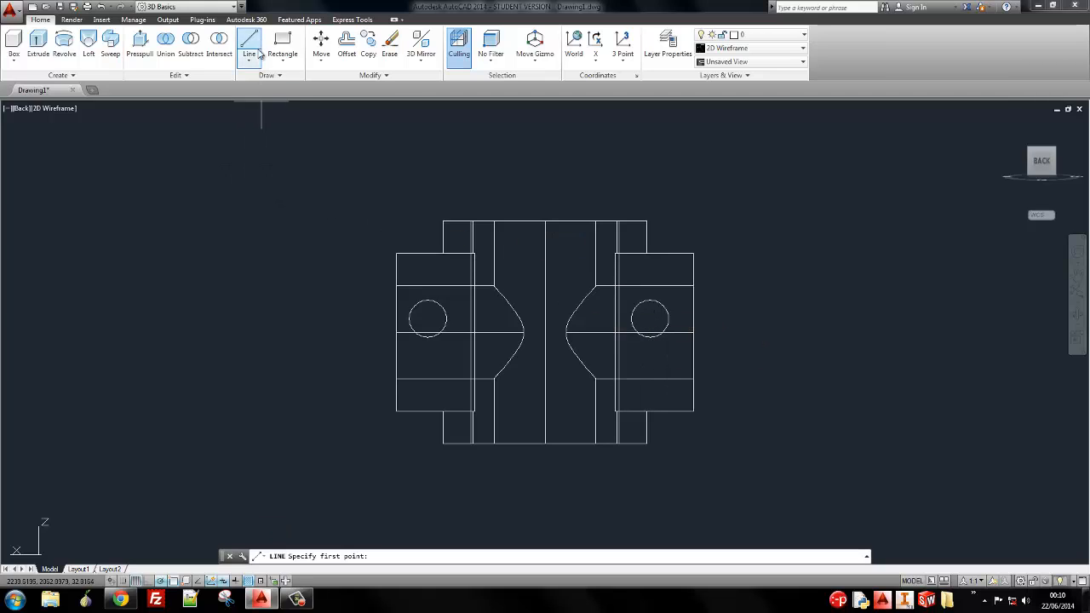
{"action": "right_click", "coordinate": [653, 317], "text": "shift"}
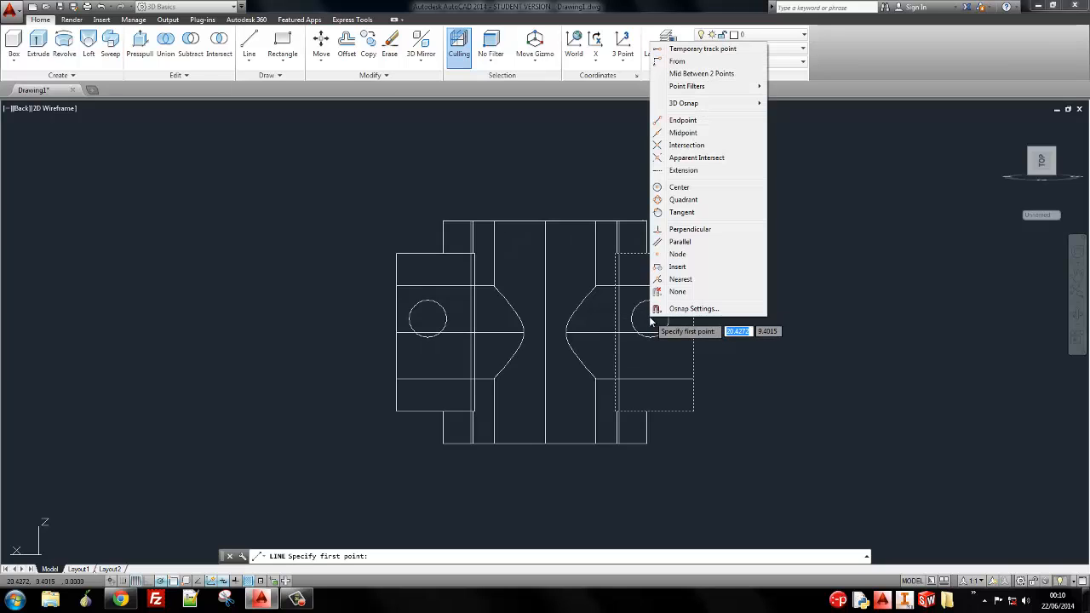
{"action": "left_click", "coordinate": [686, 189]}
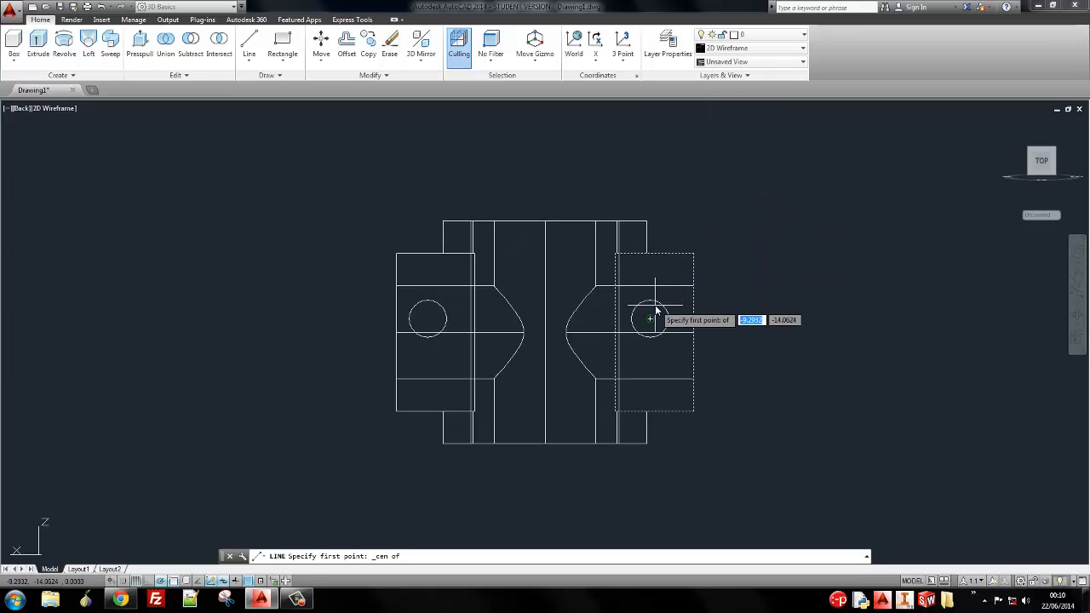
{"action": "left_click", "coordinate": [653, 316]}
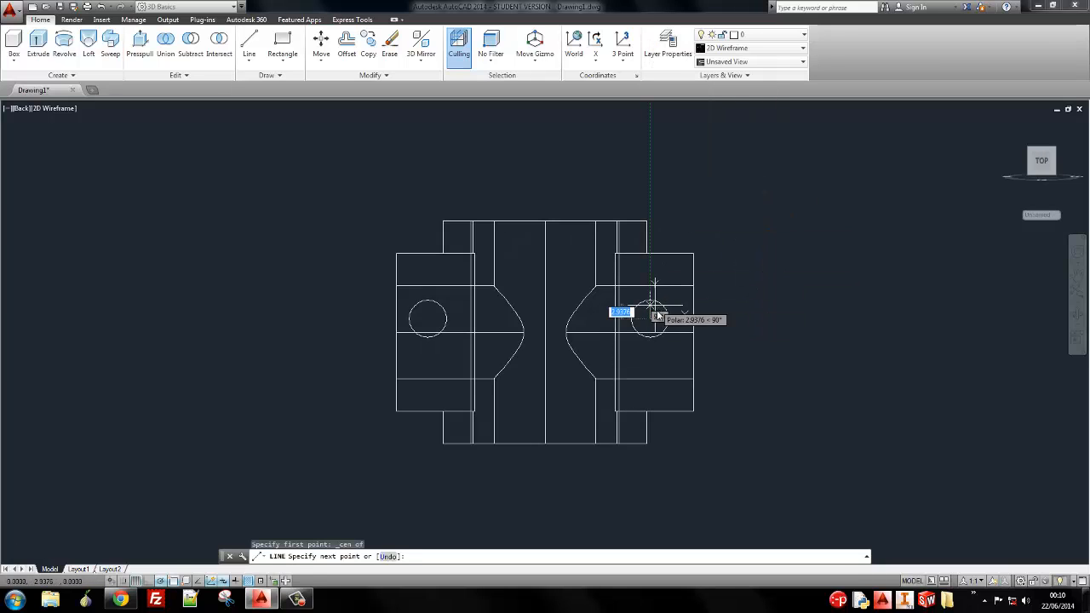
{"action": "right_click", "coordinate": [428, 324], "text": "shift"}
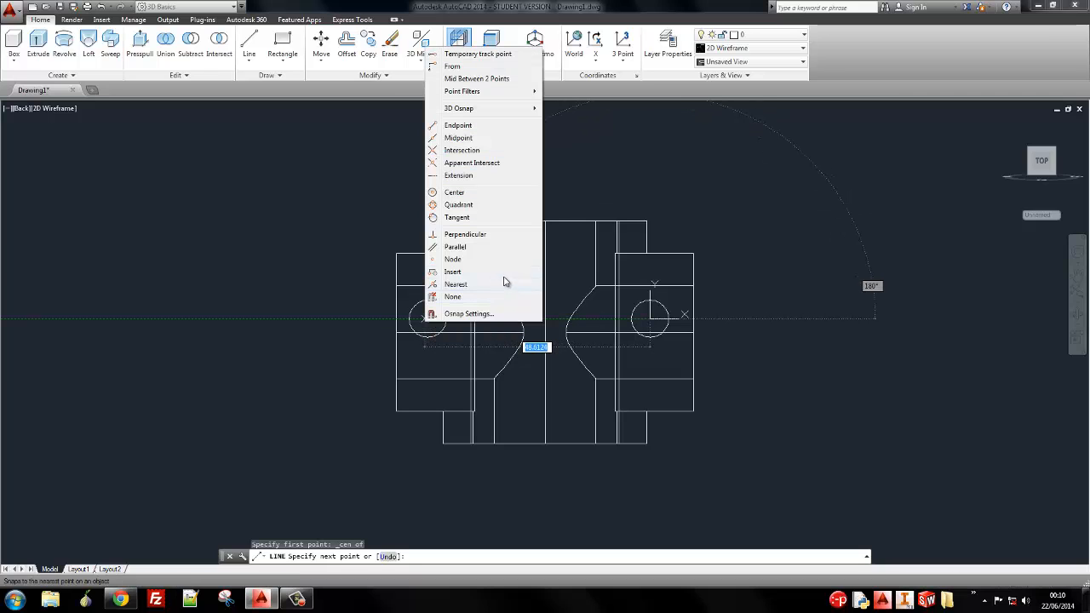
{"action": "left_click", "coordinate": [477, 192]}
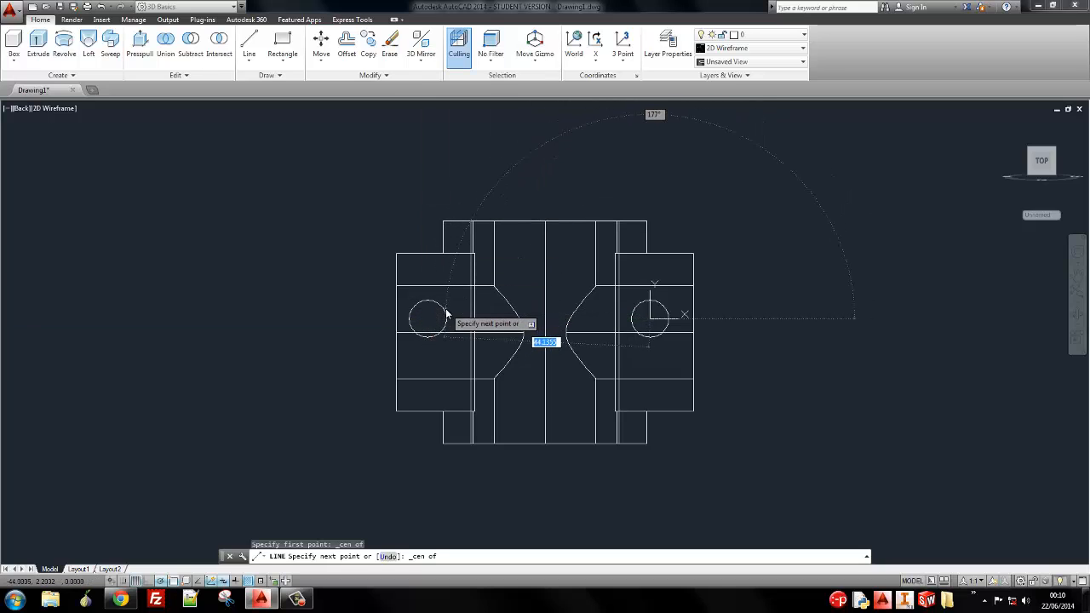
{"action": "left_click", "coordinate": [431, 318]}
{"action": "key", "text": "Return"}
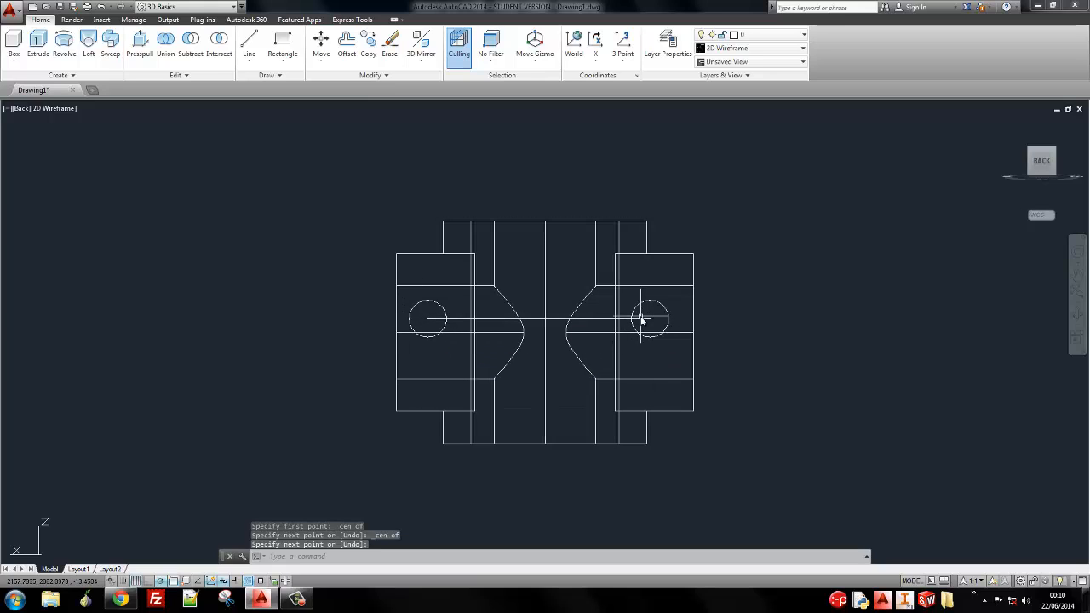
{"action": "left_click", "coordinate": [540, 318]}
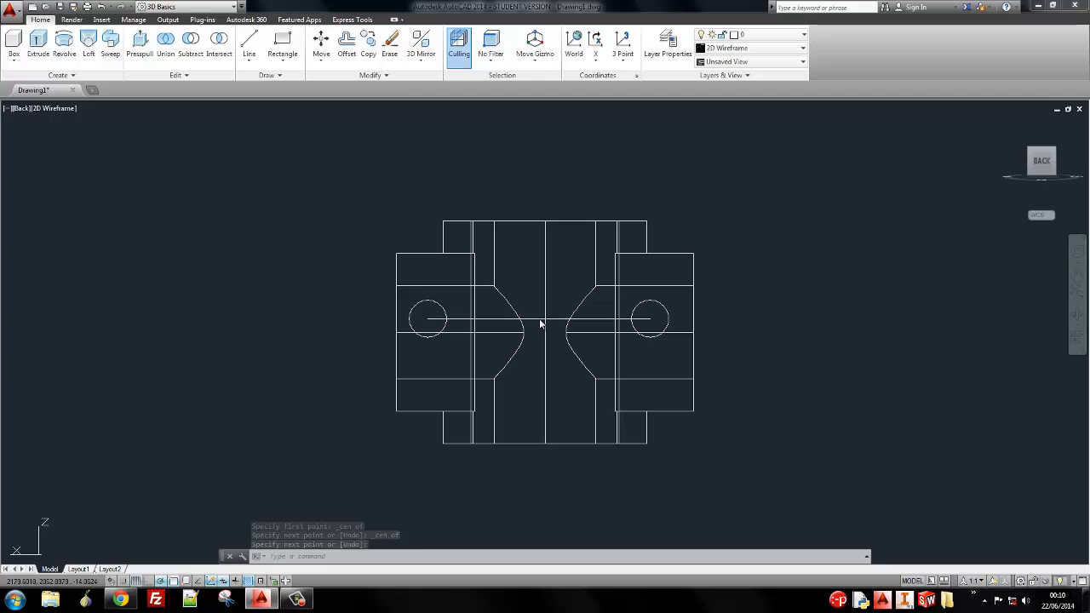
{"action": "key", "text": "Escape"}
{"action": "left_click", "coordinate": [354, 286]}
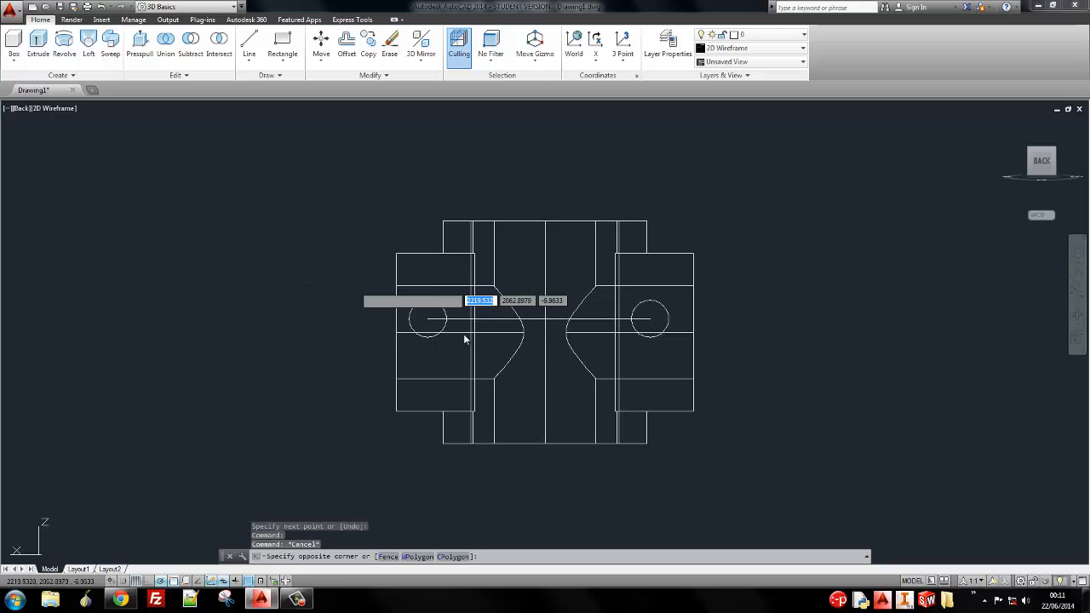
{"action": "left_click", "coordinate": [679, 348]}
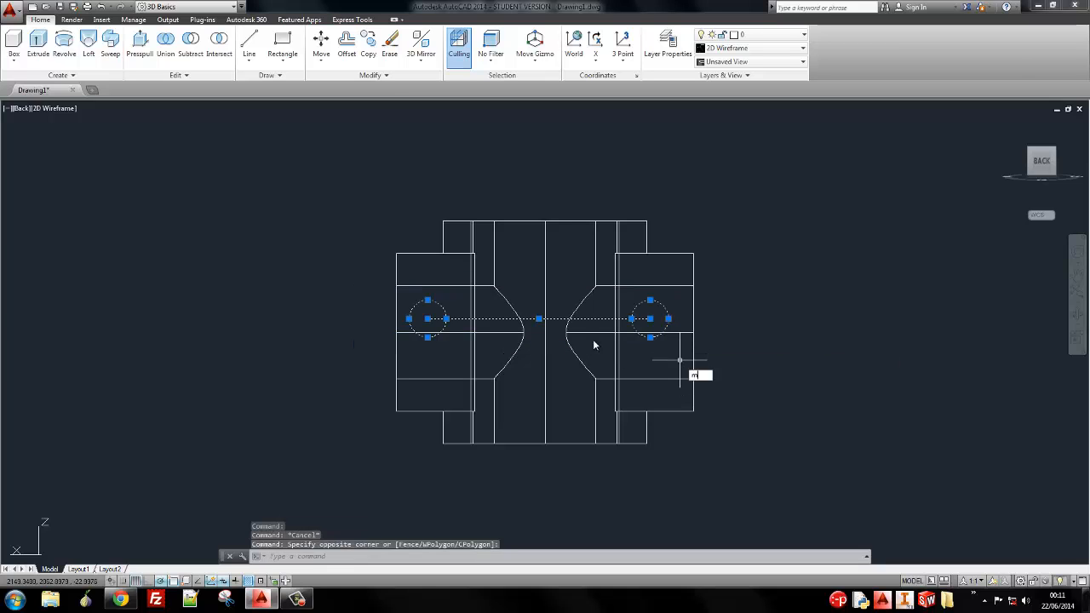
{"action": "key", "text": "Return"}
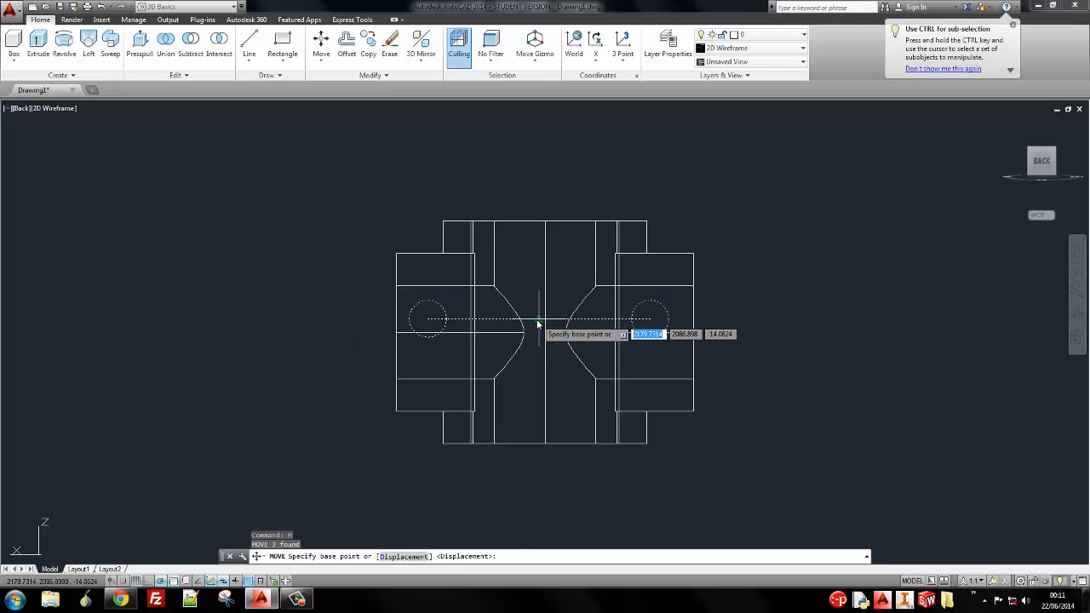
{"action": "left_click", "coordinate": [538, 320]}
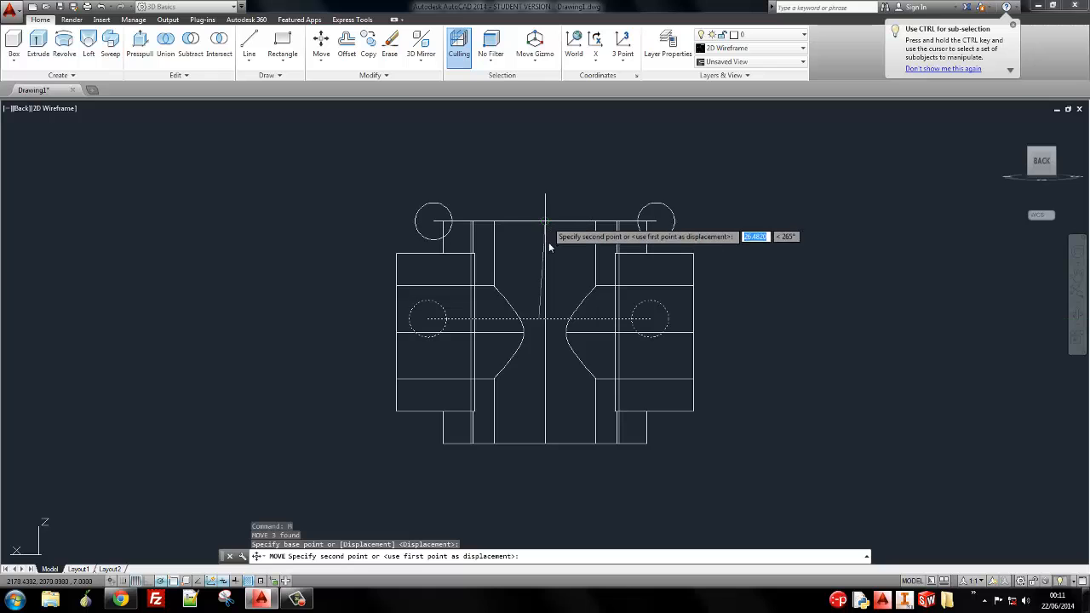
{"action": "middle_click_drag", "start_coordinate": [541, 348], "coordinate": [545, 202], "text": "shift"}
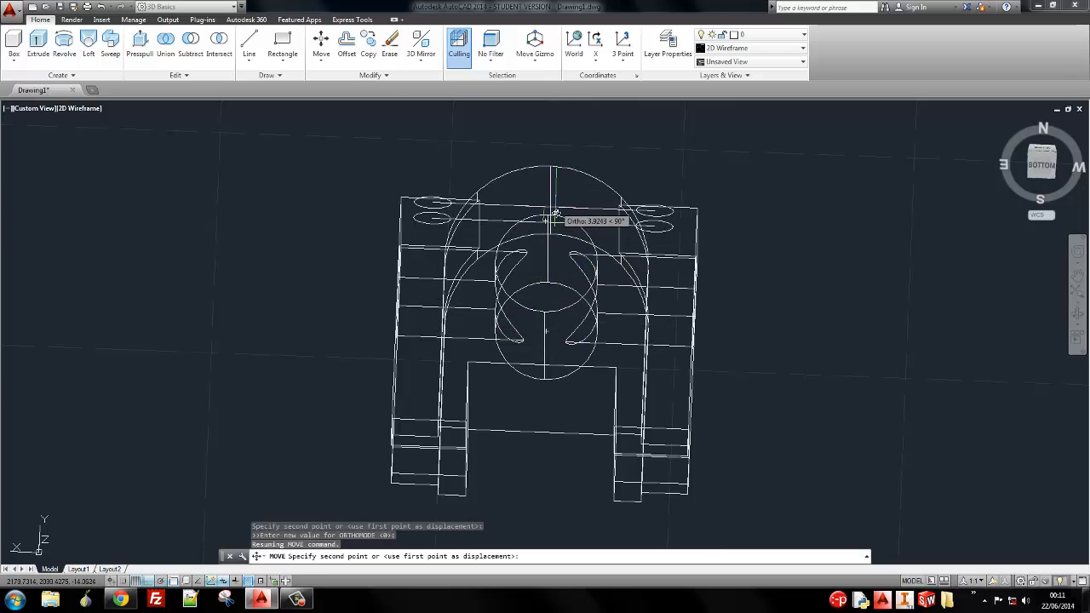
{"action": "key", "text": "Escape"}
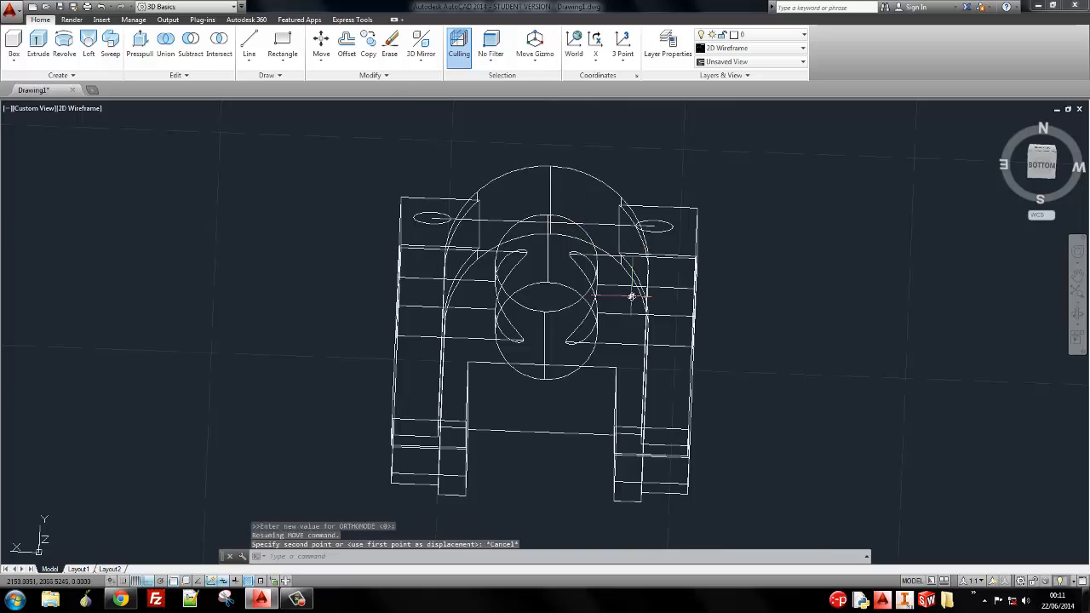
{"action": "key", "text": "Escape"}
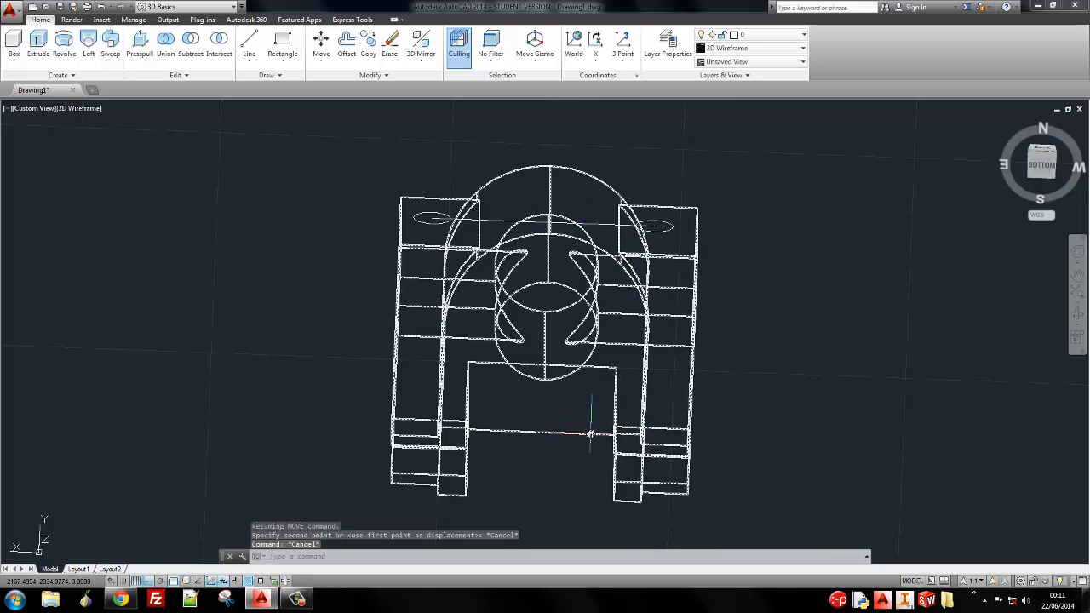
Draw a construction line about 66 mm long from the midpoint of the recess's bottom edge straight past the body's rounded end
{"action": "type", "text": "l"}
{"action": "key", "text": "Return"}
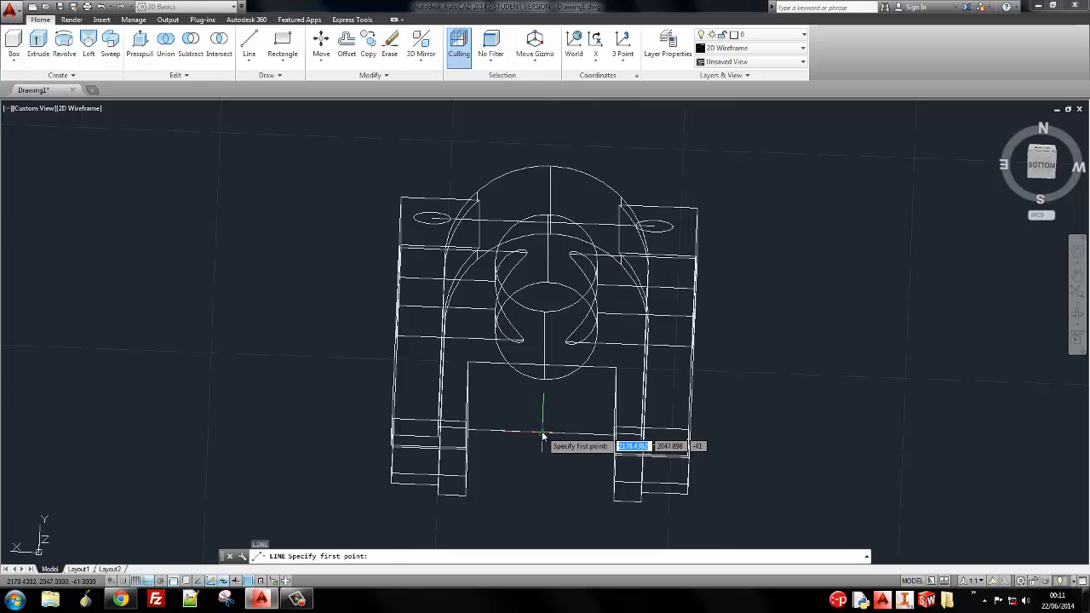
{"action": "left_click", "coordinate": [549, 434]}
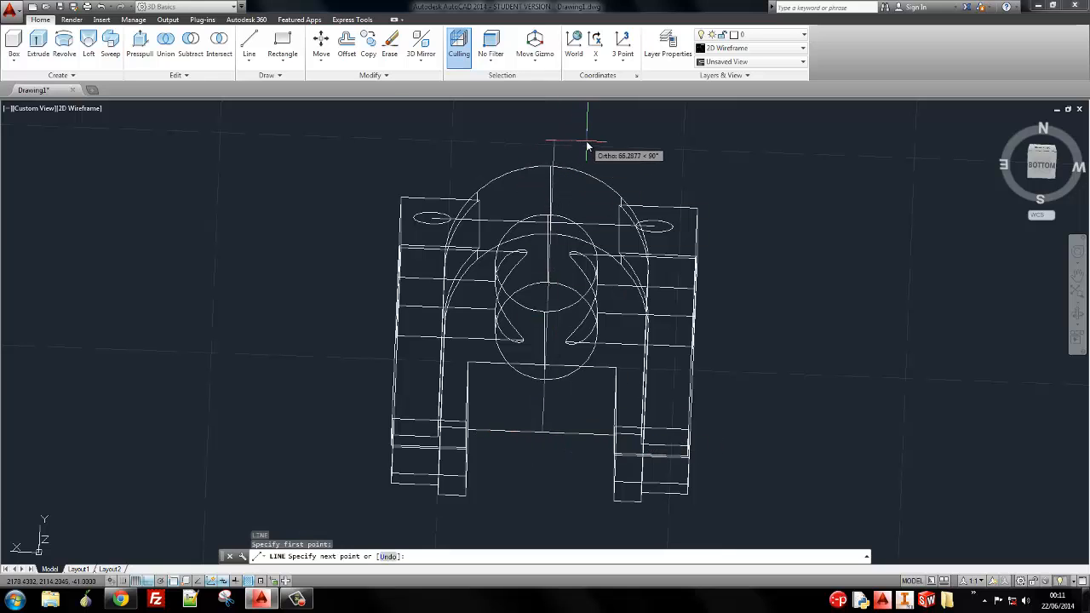
{"action": "key", "text": "Escape"}
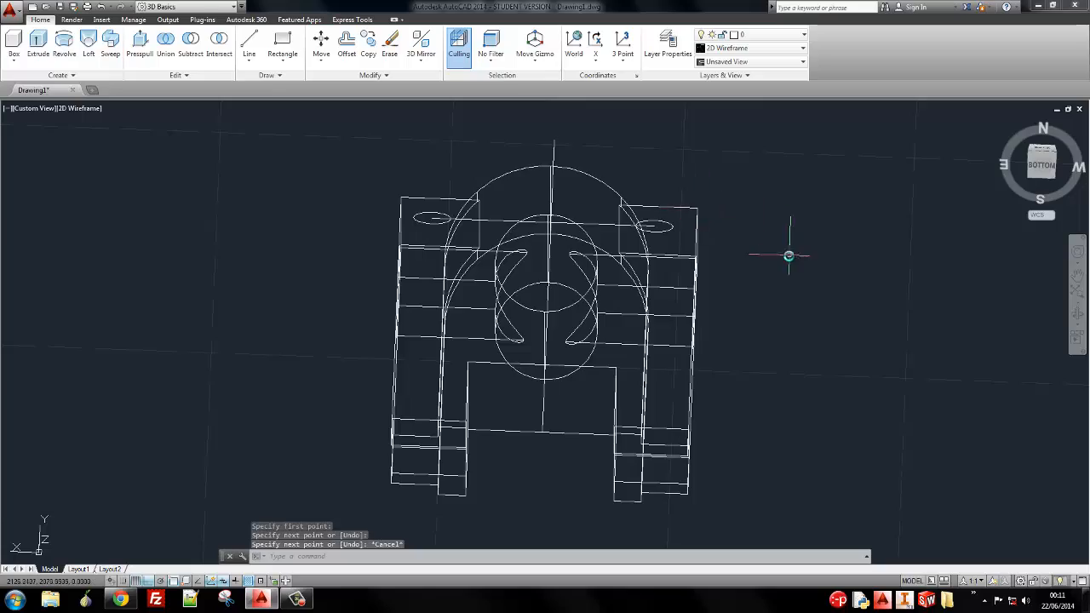
Set the visual style to Hidden and draw a vertical construction line up from the middle of the rounded end's bottom edge
{"action": "middle_click_drag", "start_coordinate": [787, 250], "coordinate": [820, 263], "text": "shift"}
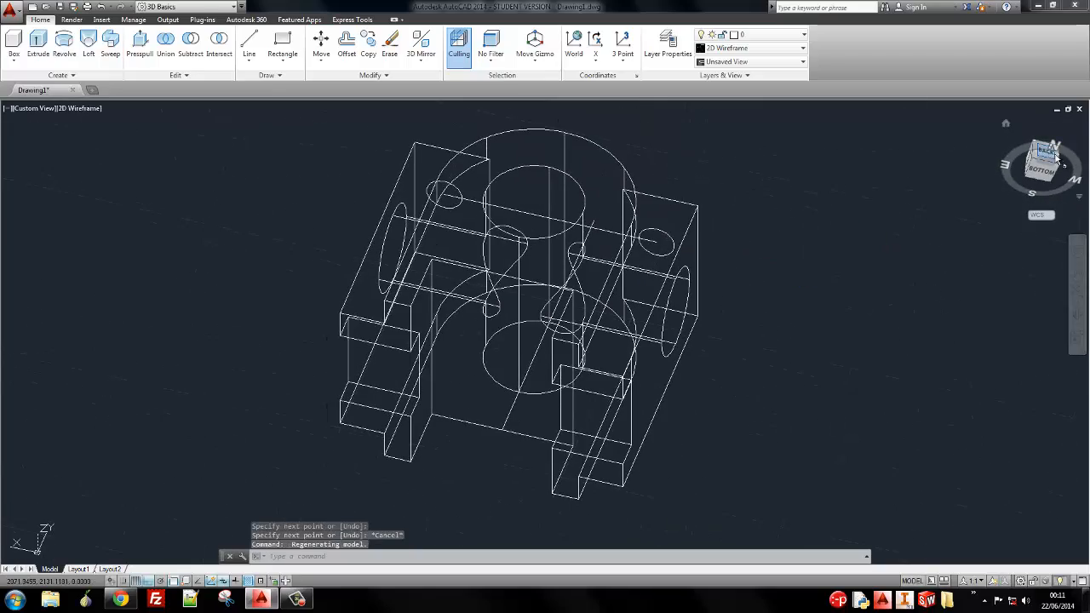
{"action": "left_click_drag", "start_coordinate": [1059, 168], "coordinate": [1021, 162]}
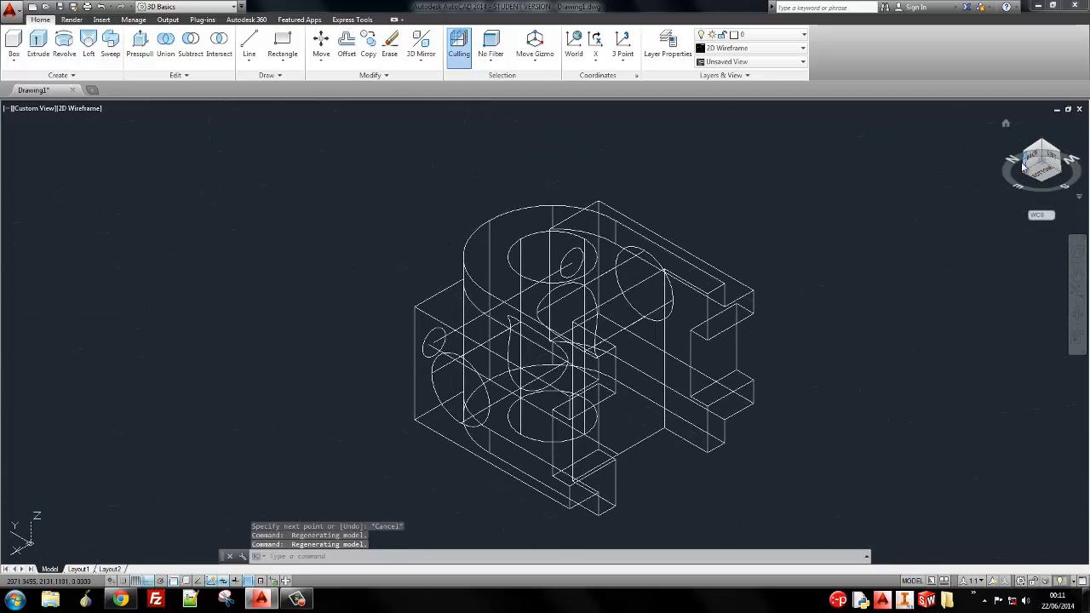
{"action": "left_click", "coordinate": [83, 108]}
{"action": "left_click", "coordinate": [127, 162]}
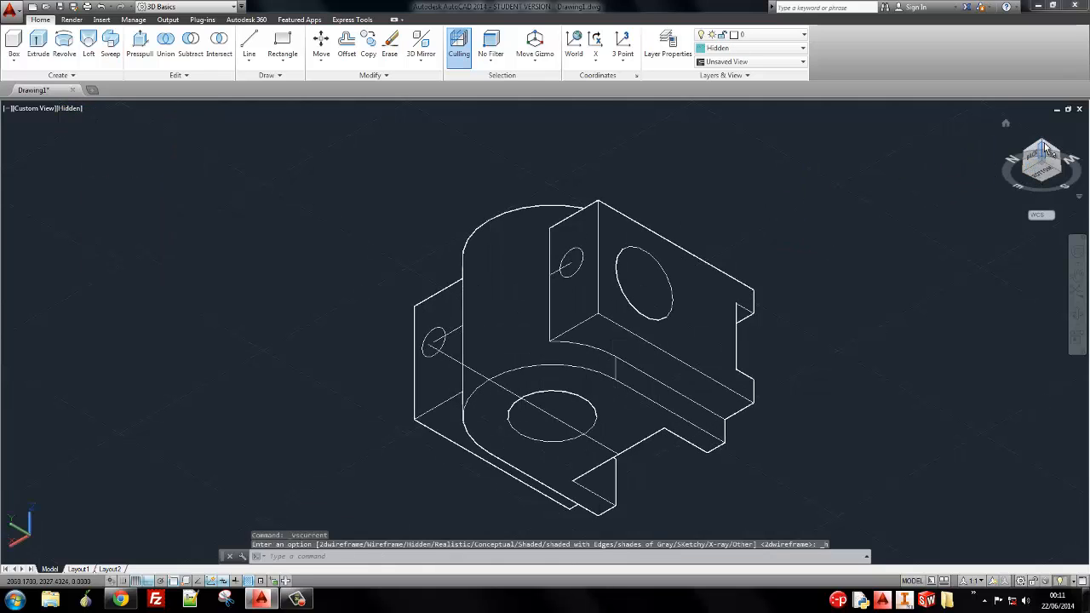
{"action": "left_click", "coordinate": [1048, 150]}
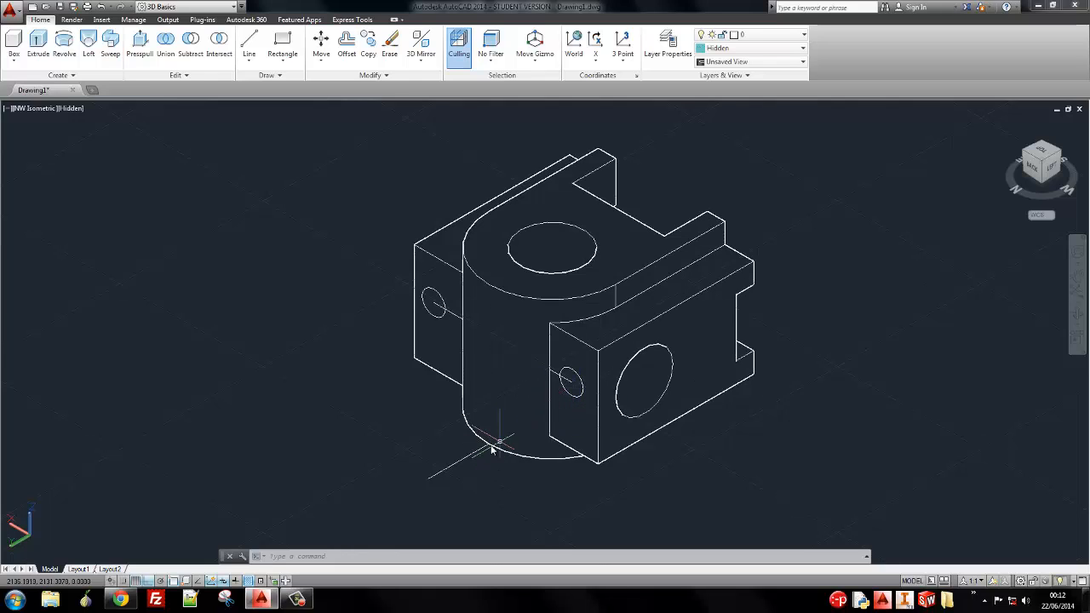
{"action": "type", "text": "l"}
{"action": "key", "text": "Return"}
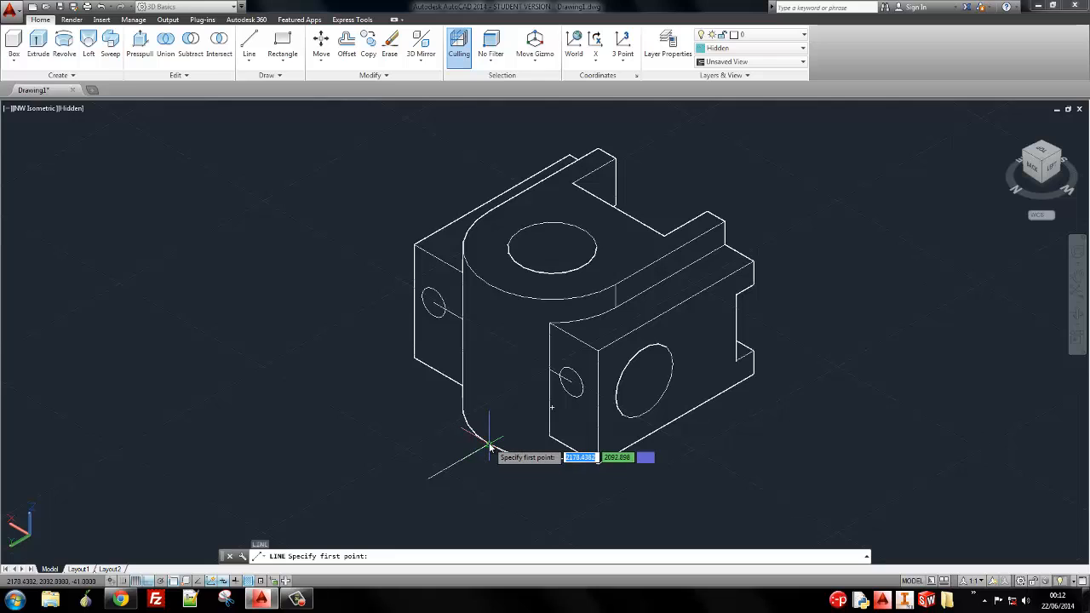
{"action": "left_click", "coordinate": [491, 443]}
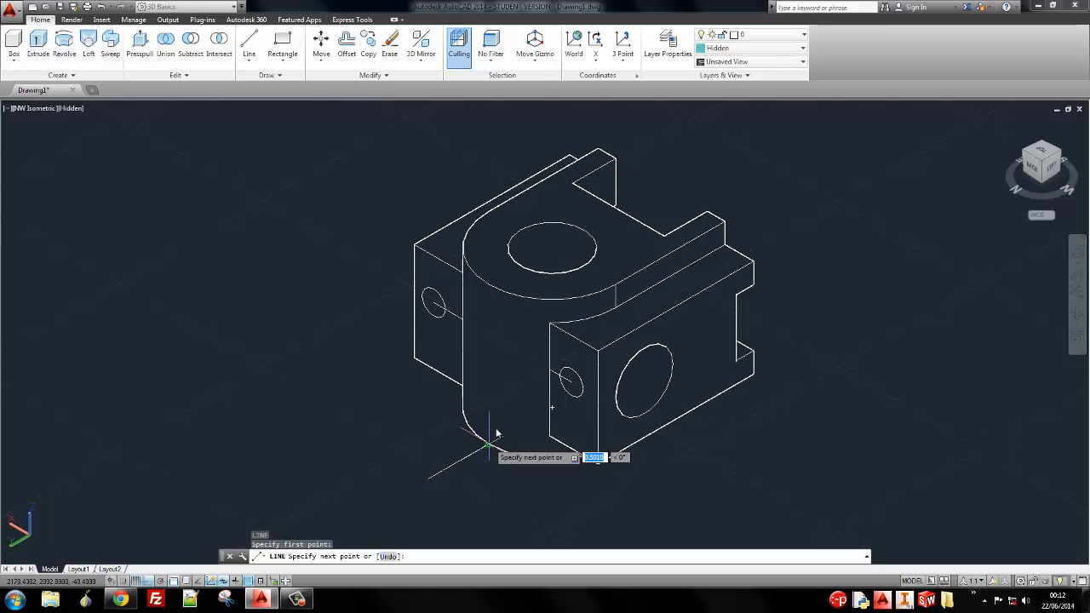
{"action": "left_click", "coordinate": [523, 251]}
{"action": "key", "text": "Escape"}
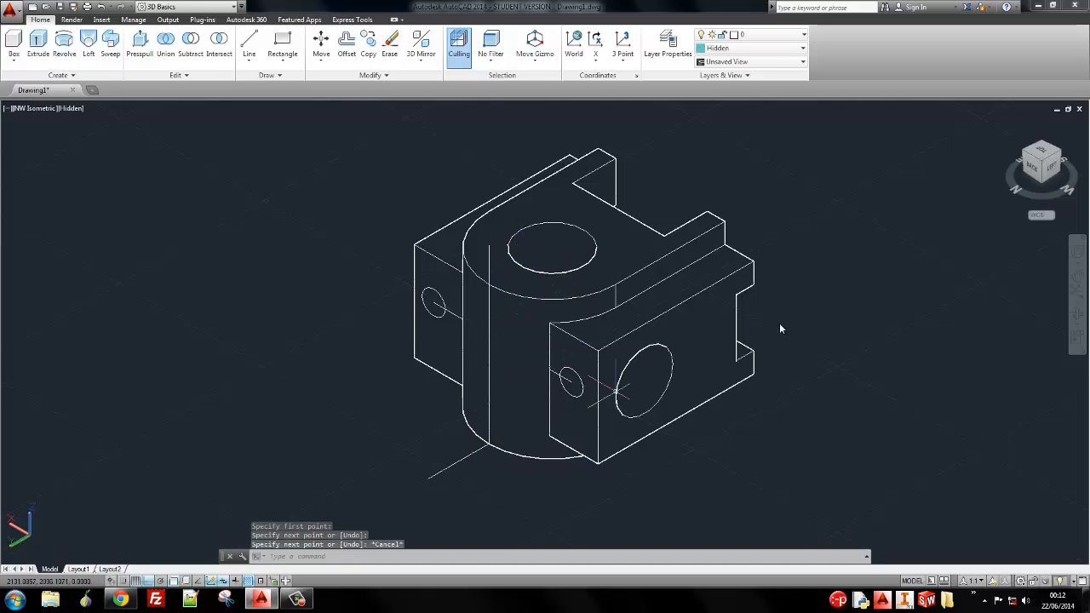
In 2D Wireframe from the back, move both circles and their connecting line from its midpoint onto the vertical construction line
{"action": "left_click", "coordinate": [1037, 170]}
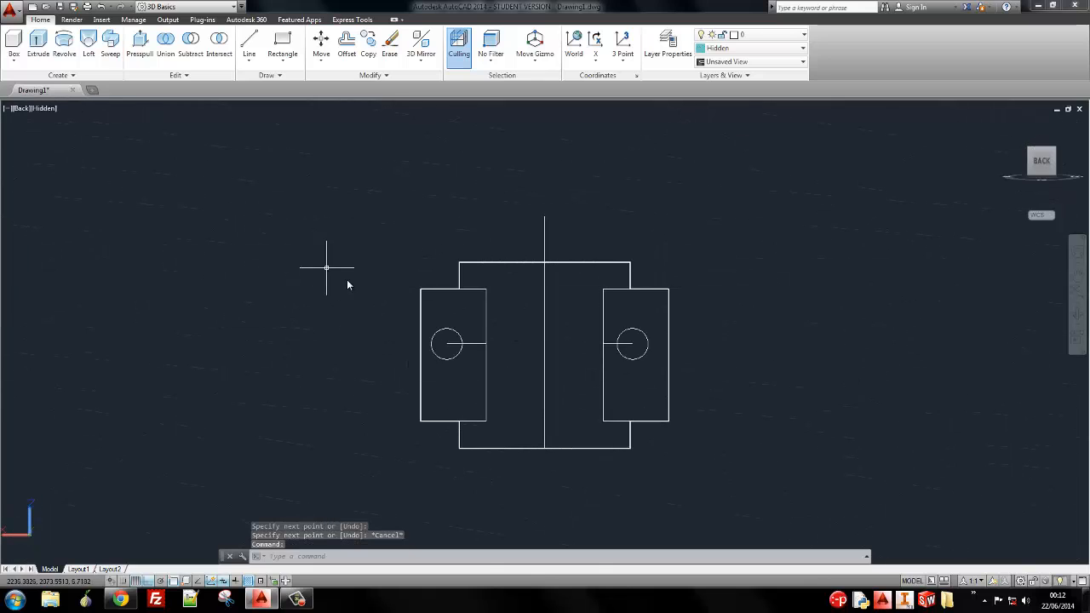
{"action": "left_click", "coordinate": [44, 108]}
{"action": "left_click", "coordinate": [94, 137]}
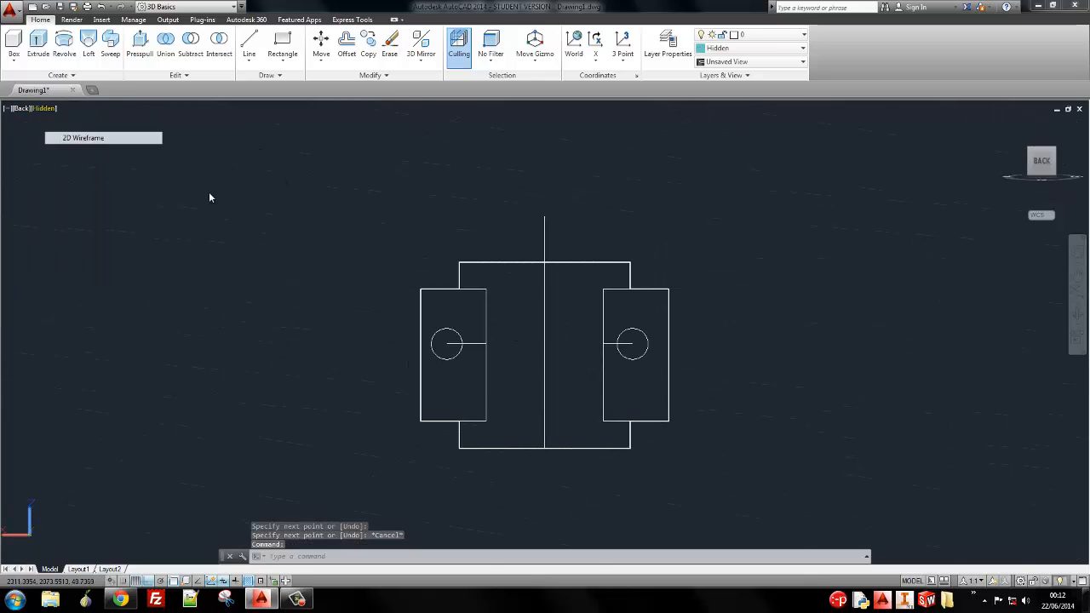
{"action": "left_click", "coordinate": [410, 294]}
{"action": "left_click", "coordinate": [682, 395]}
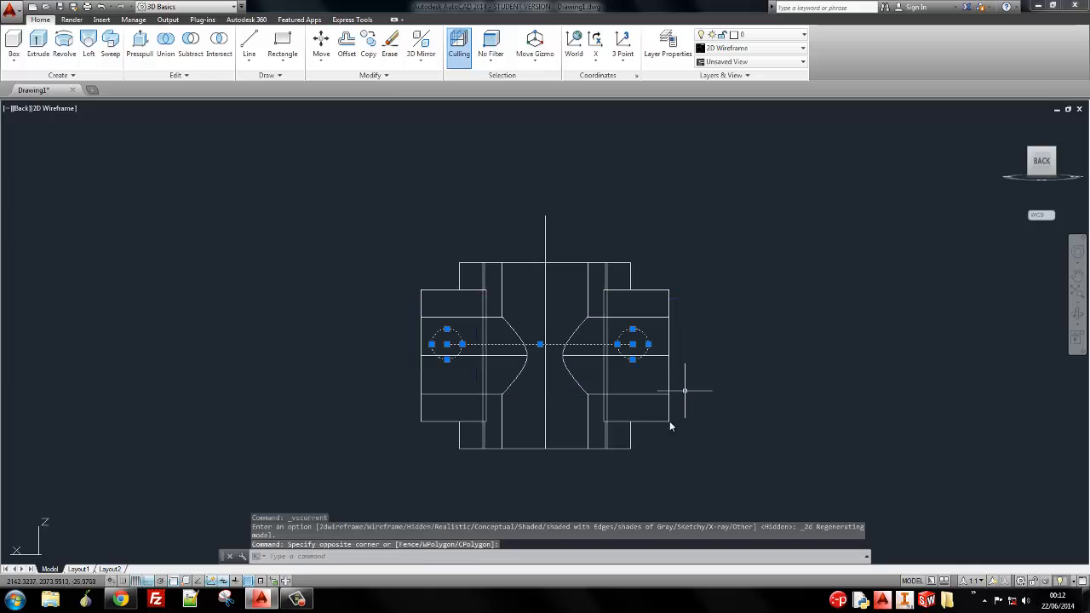
{"action": "type", "text": "m"}
{"action": "key", "text": "Return"}
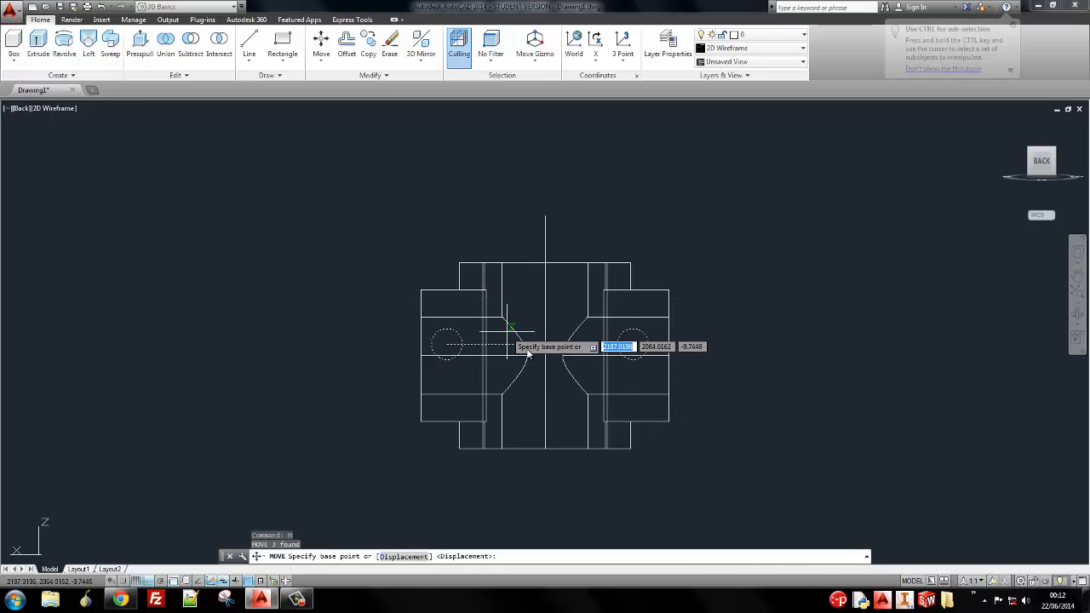
{"action": "left_click", "coordinate": [545, 346]}
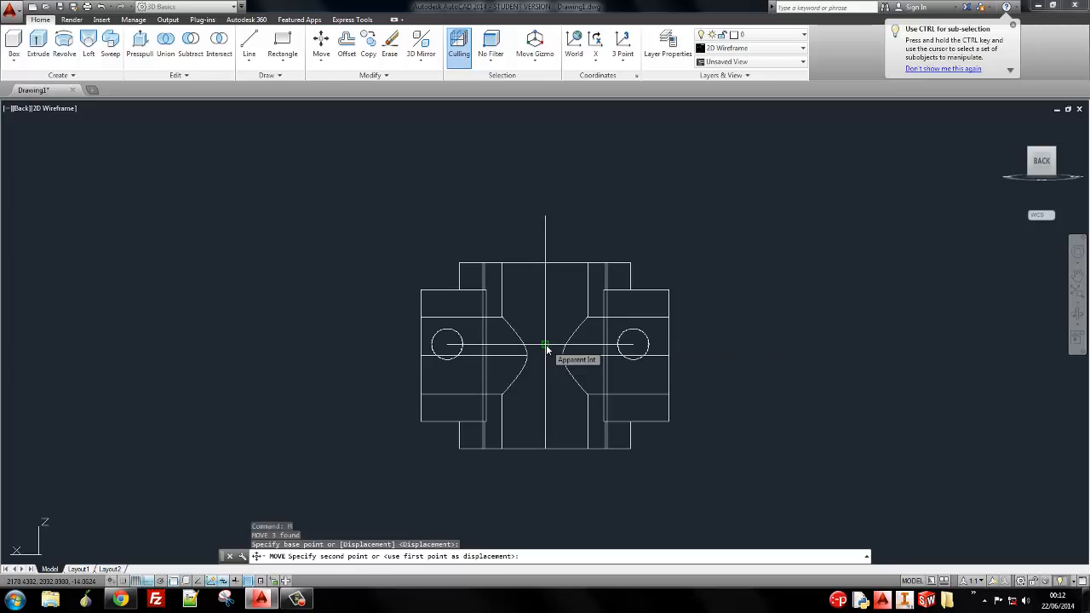
{"action": "left_click", "coordinate": [549, 347]}
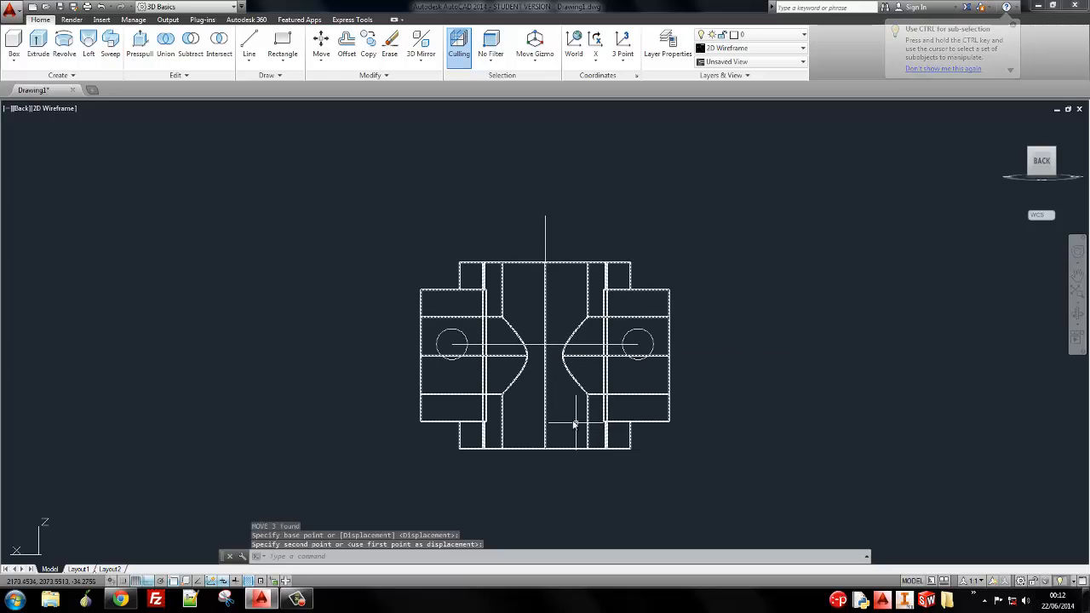
Erase the vertical and the lengthwise construction lines at the body's centre
{"action": "middle_click_drag", "start_coordinate": [574, 426], "coordinate": [554, 235], "text": "shift"}
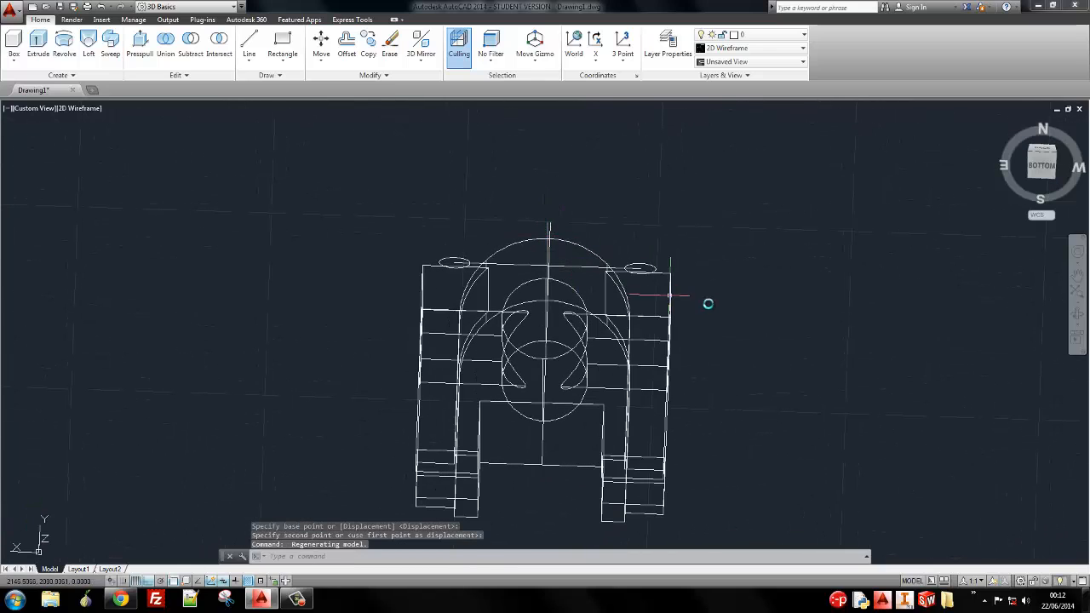
{"action": "middle_click_drag", "start_coordinate": [700, 308], "coordinate": [652, 312], "text": "shift"}
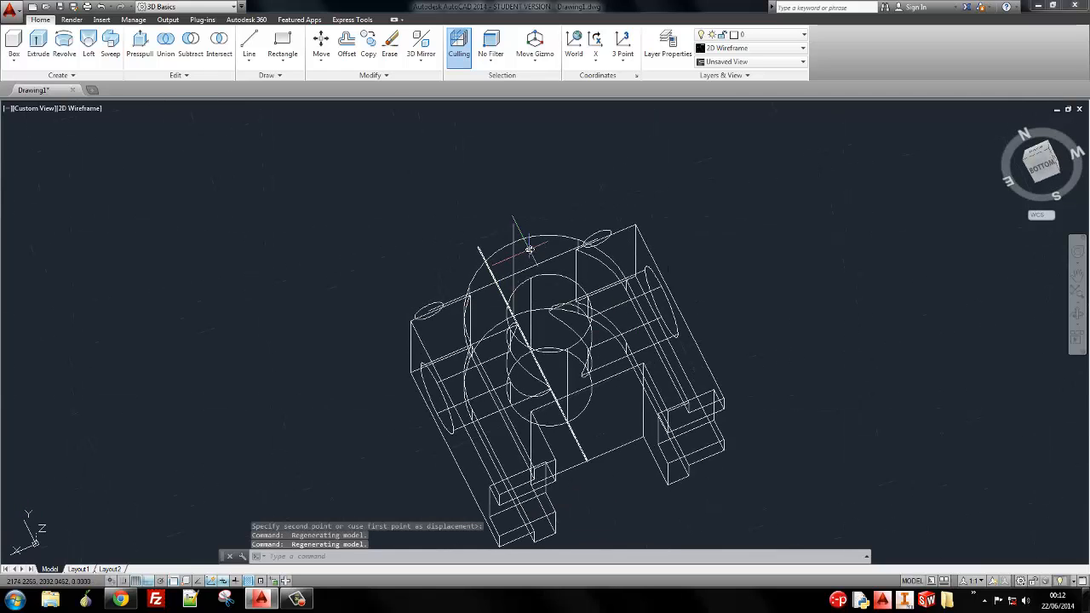
{"action": "left_click", "coordinate": [523, 223]}
{"action": "left_click", "coordinate": [482, 243]}
{"action": "left_click", "coordinate": [479, 247]}
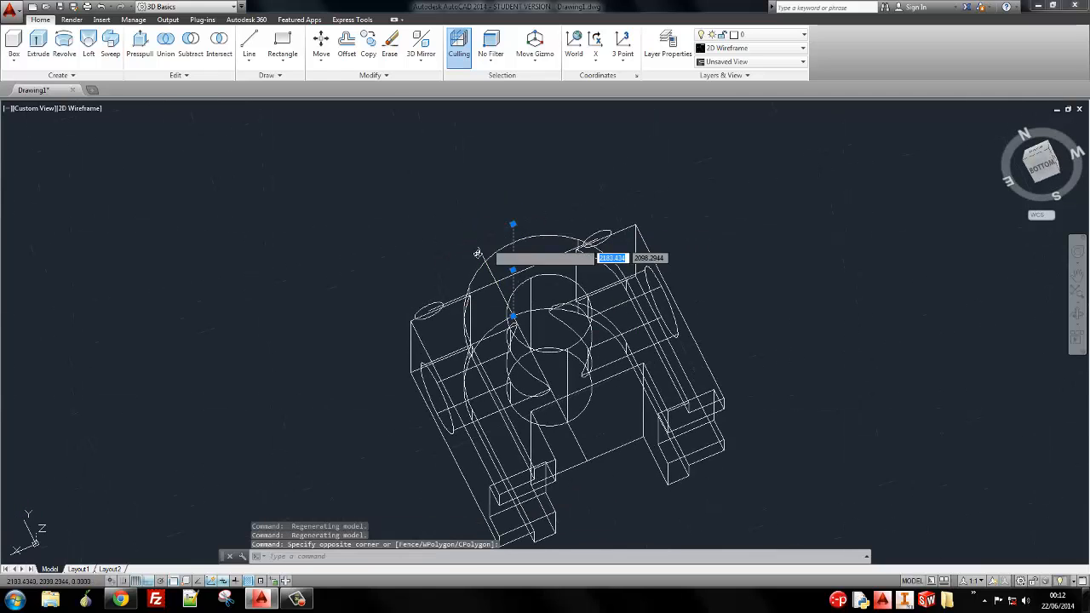
{"action": "left_click", "coordinate": [473, 258]}
{"action": "key", "text": "Delete"}
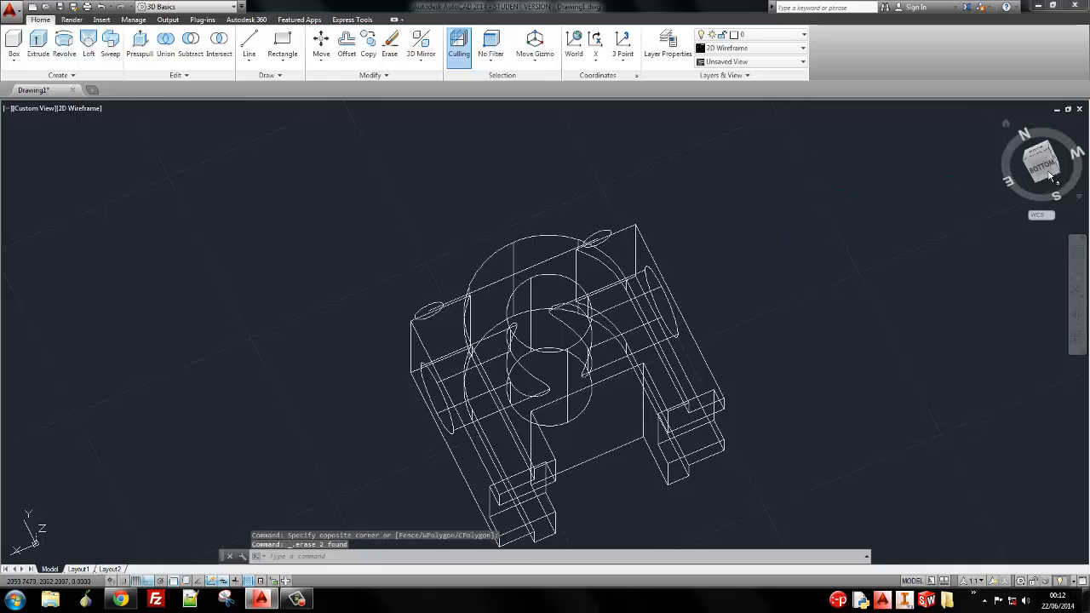
{"action": "left_click", "coordinate": [1043, 154]}
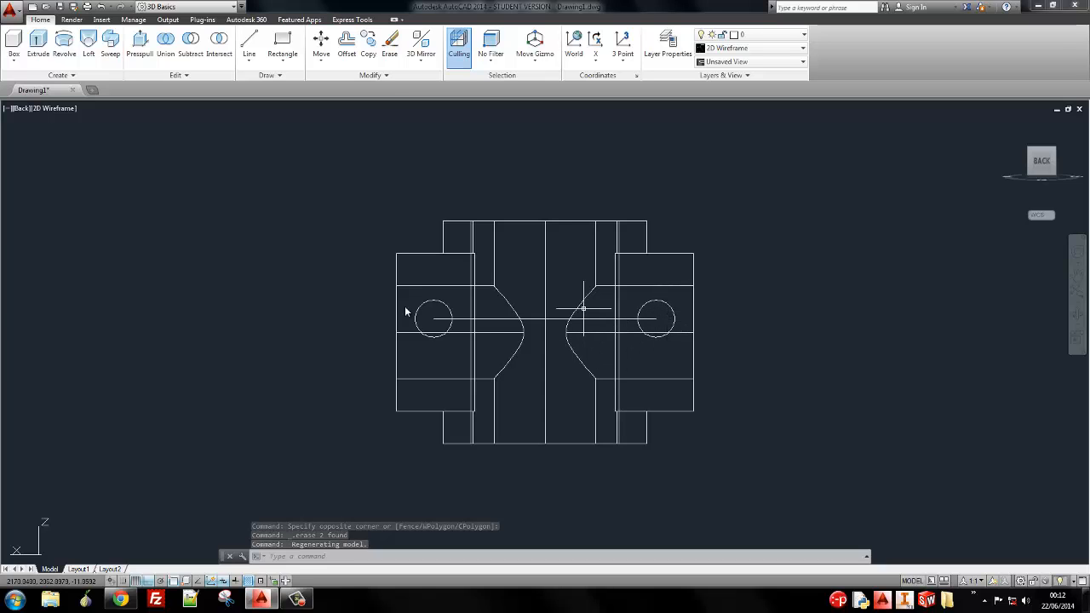
{"action": "left_click", "coordinate": [347, 272]}
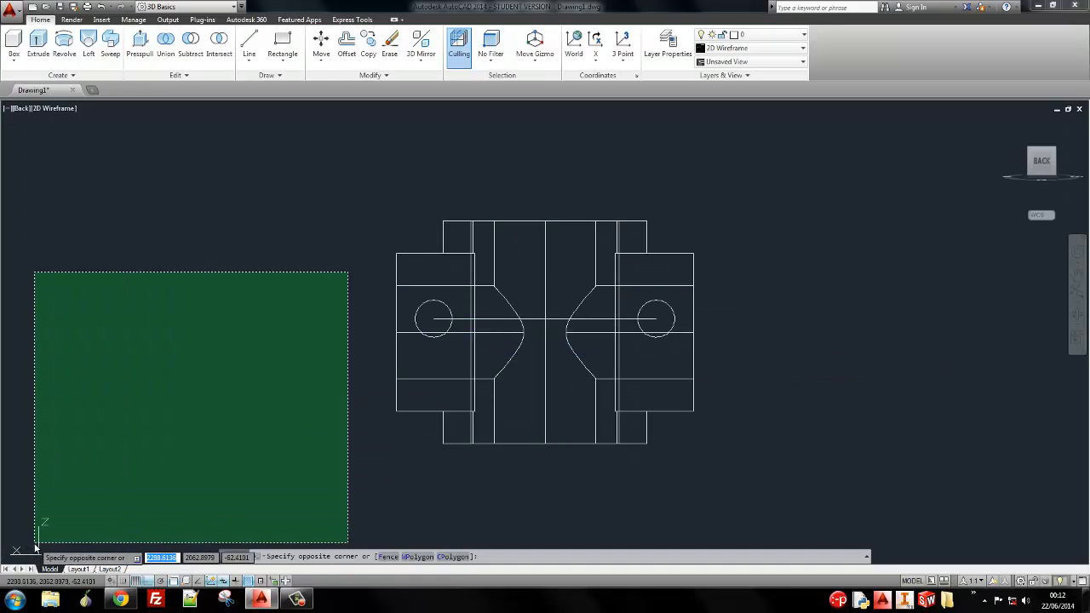
{"action": "left_click", "coordinate": [753, 356]}
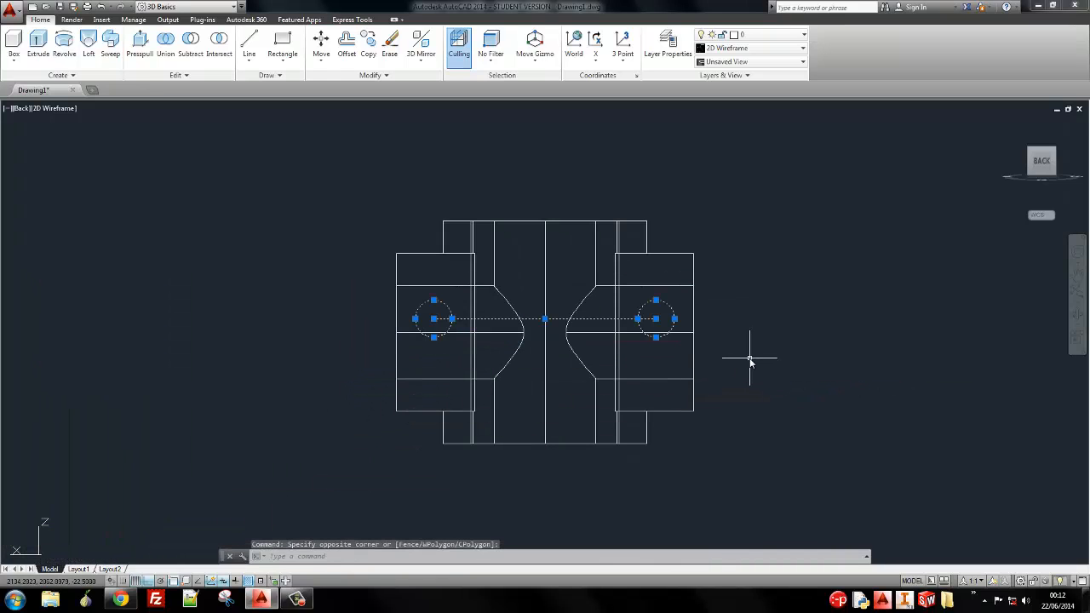
{"action": "type", "text": "m"}
{"action": "key", "text": "Return"}
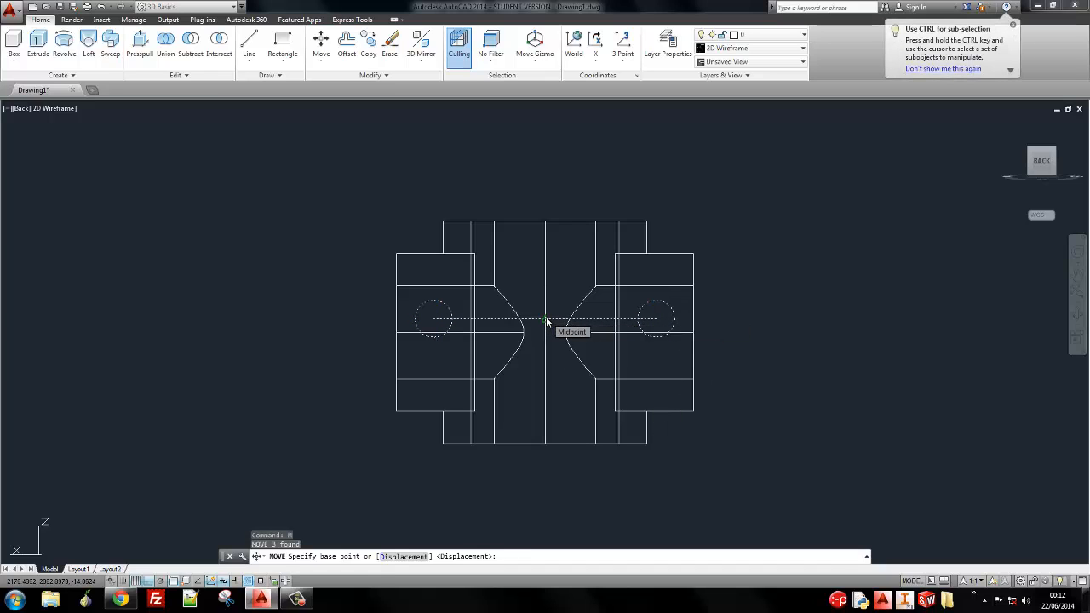
{"action": "left_click", "coordinate": [547, 322]}
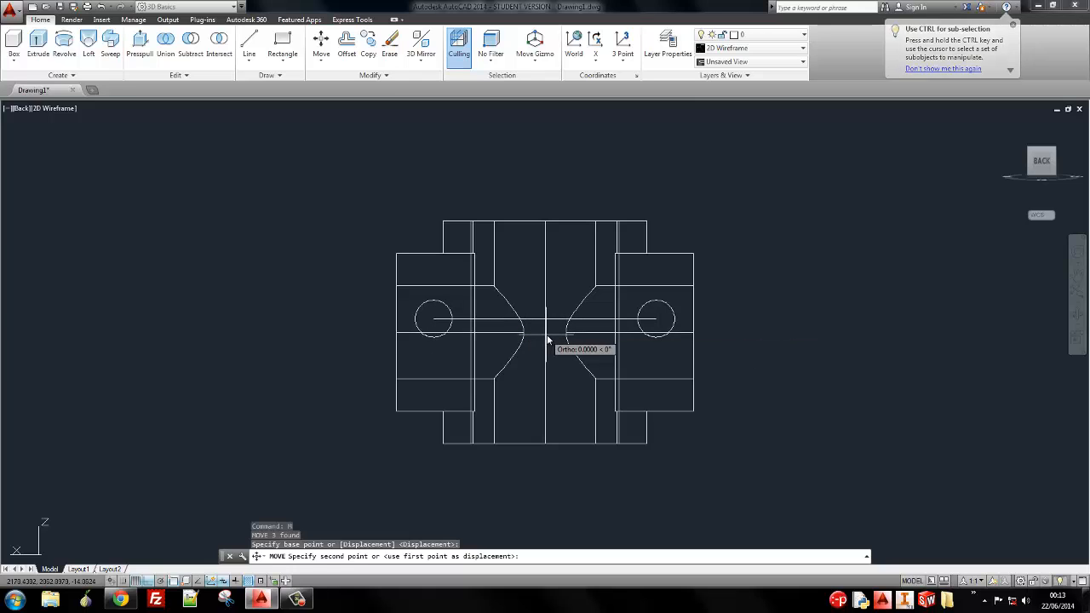
{"action": "key", "text": "Escape"}
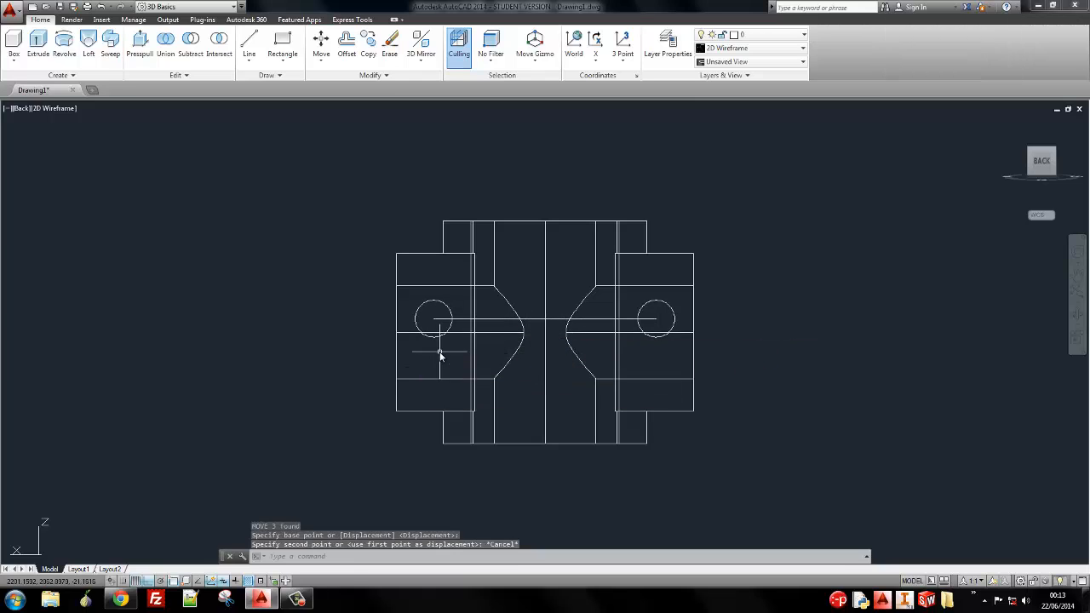
{"action": "left_click", "coordinate": [341, 290]}
{"action": "left_click", "coordinate": [785, 356]}
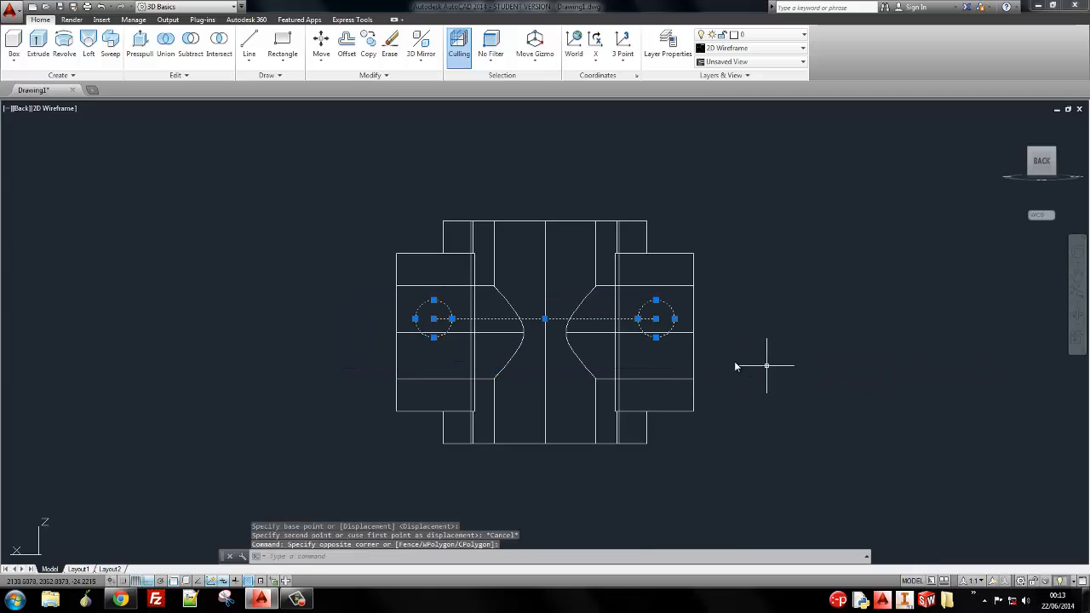
{"action": "type", "text": "m"}
{"action": "key", "text": "Return"}
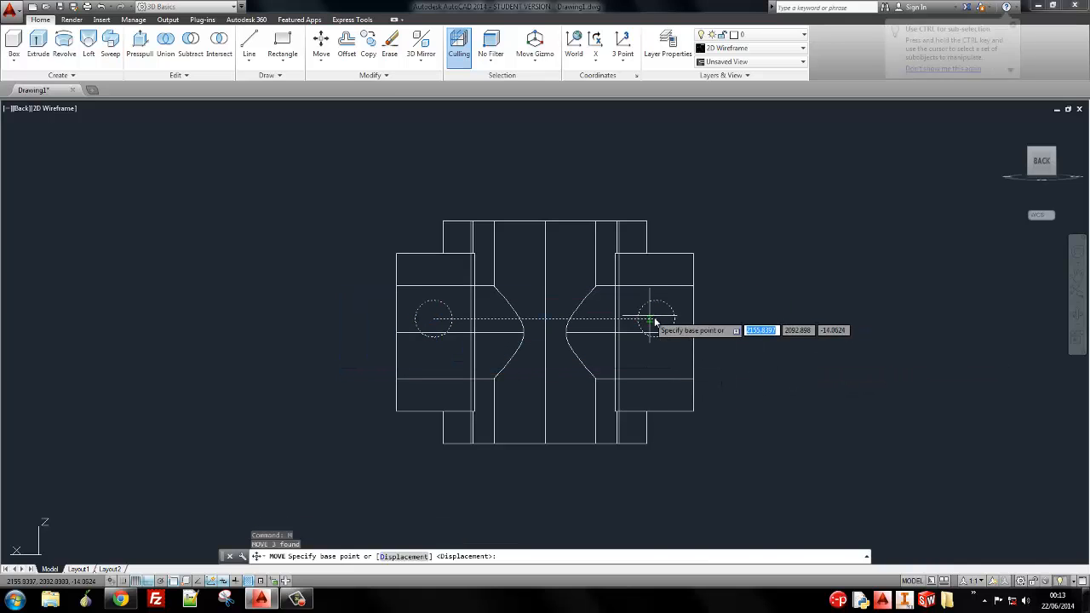
{"action": "left_click", "coordinate": [656, 319]}
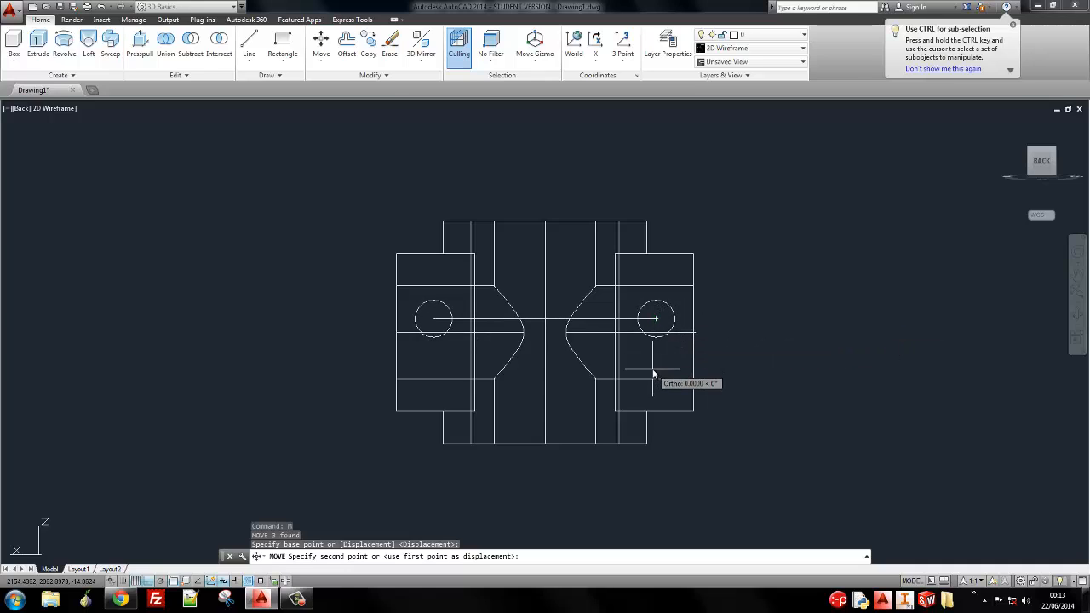
{"action": "key", "text": "Escape"}
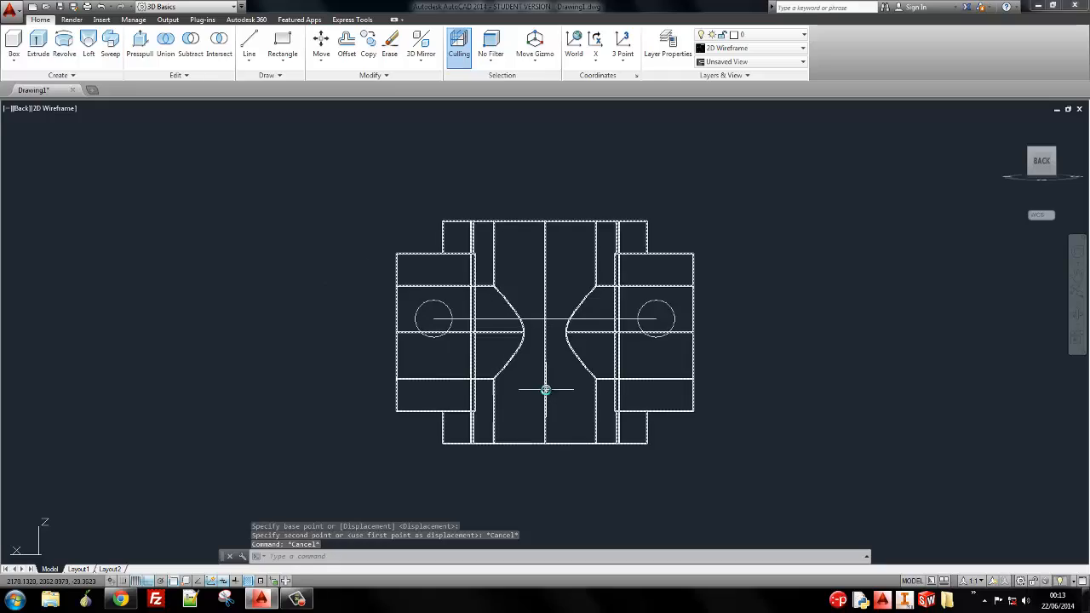
Draw a construction line across one back face at mid-height, starting from the midpoint of its outer vertical edge
{"action": "middle_click_drag", "start_coordinate": [555, 384], "coordinate": [554, 295], "text": "shift"}
{"action": "type", "text": "l"}
{"action": "key", "text": "Return"}
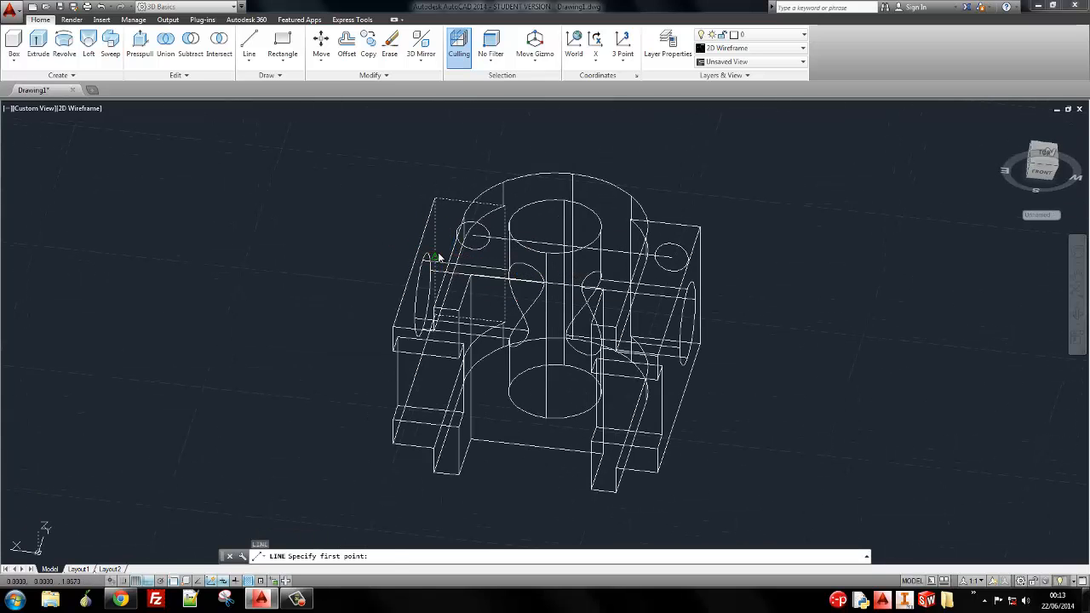
{"action": "left_click", "coordinate": [435, 256]}
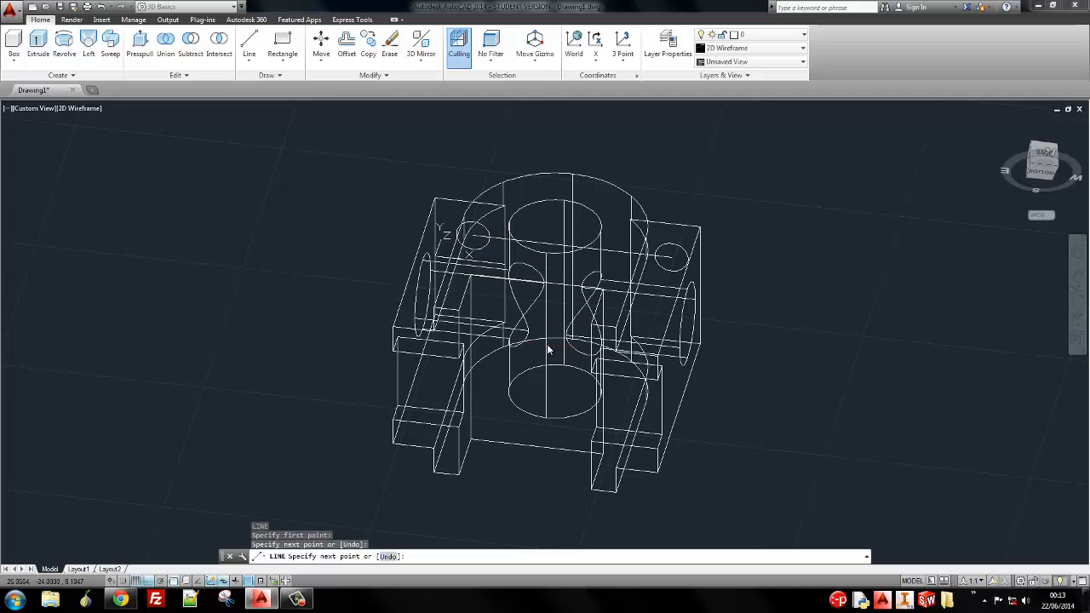
{"action": "key", "text": "Escape"}
In the back view, move both circles and their connecting line from a circle's centre straight down, perpendicular onto the mid-height construction line
{"action": "left_click", "coordinate": [1038, 163]}
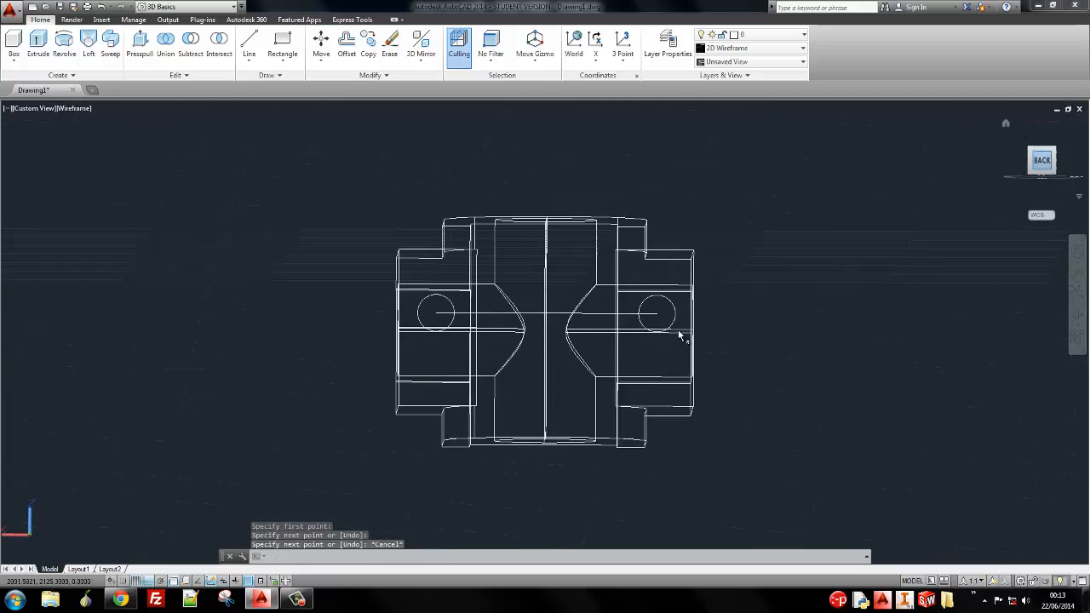
{"action": "left_click", "coordinate": [369, 282]}
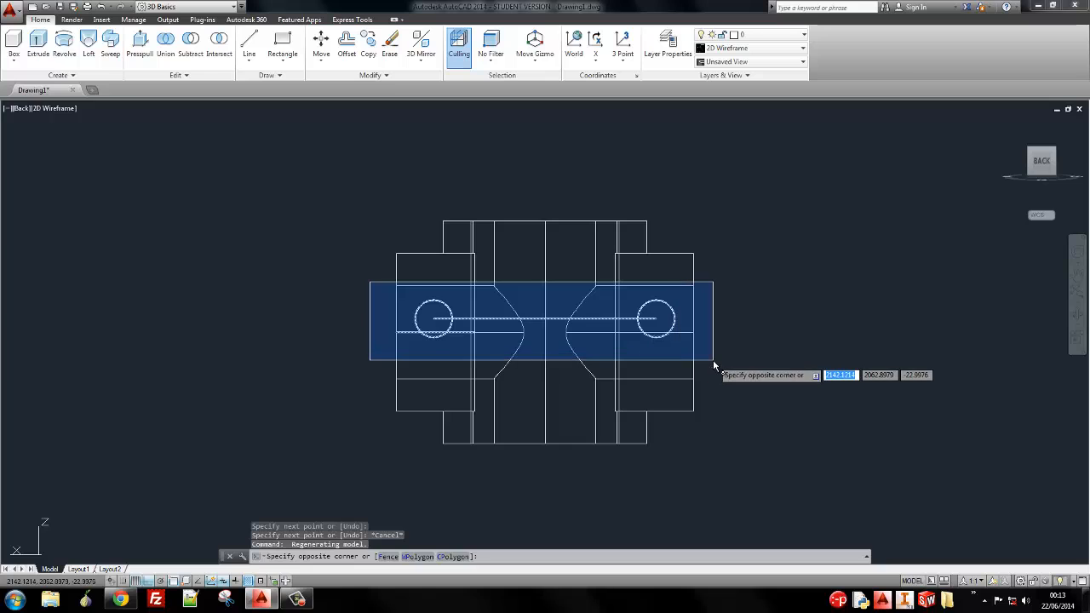
{"action": "left_click", "coordinate": [461, 342]}
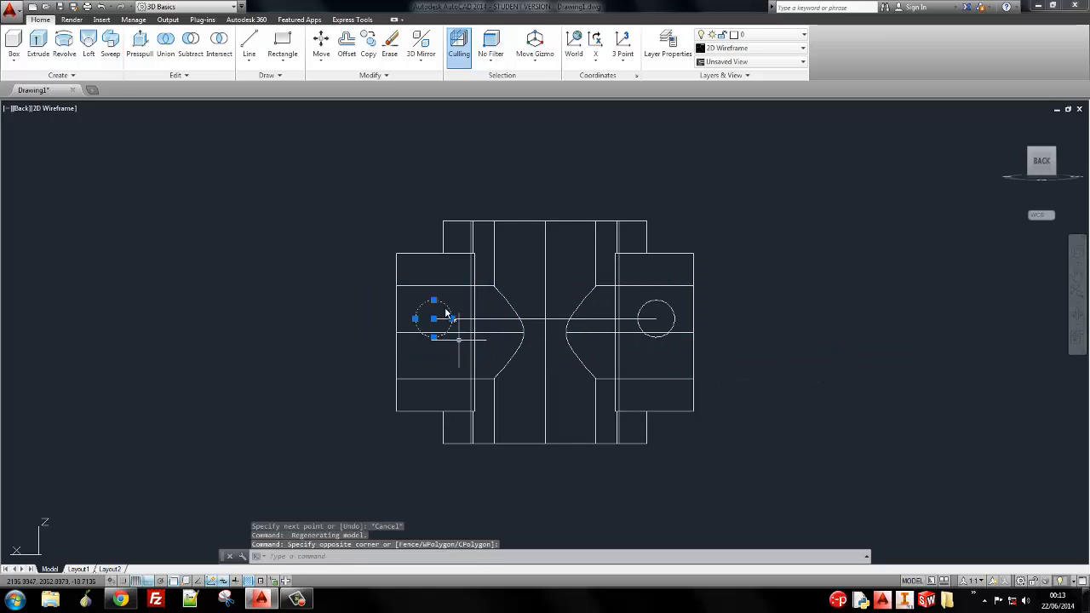
{"action": "left_click", "coordinate": [509, 310]}
{"action": "left_click", "coordinate": [486, 323]}
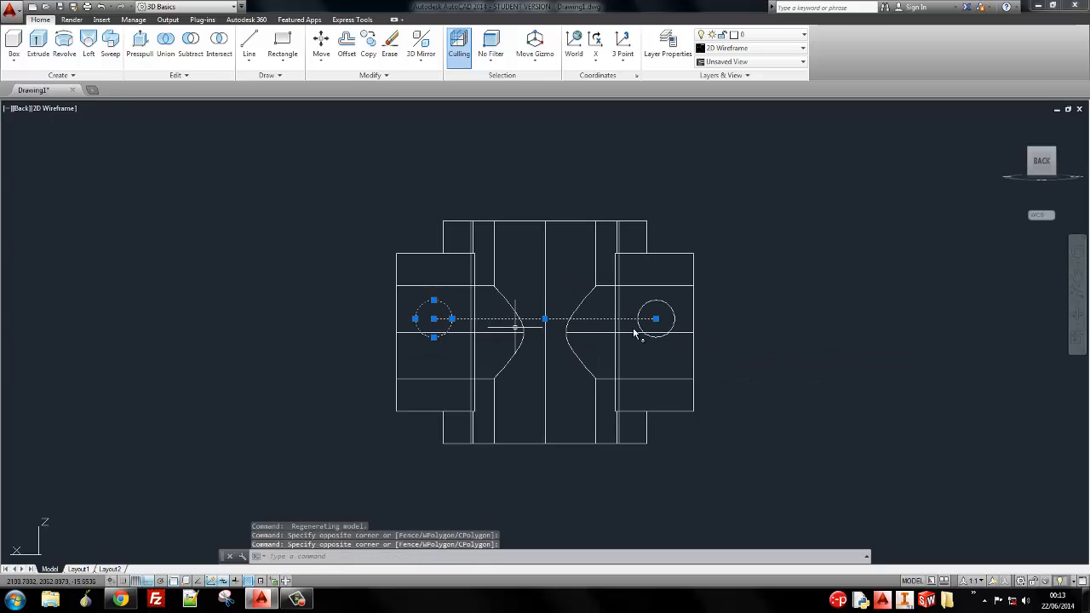
{"action": "left_click", "coordinate": [677, 313]}
{"action": "left_click", "coordinate": [586, 364]}
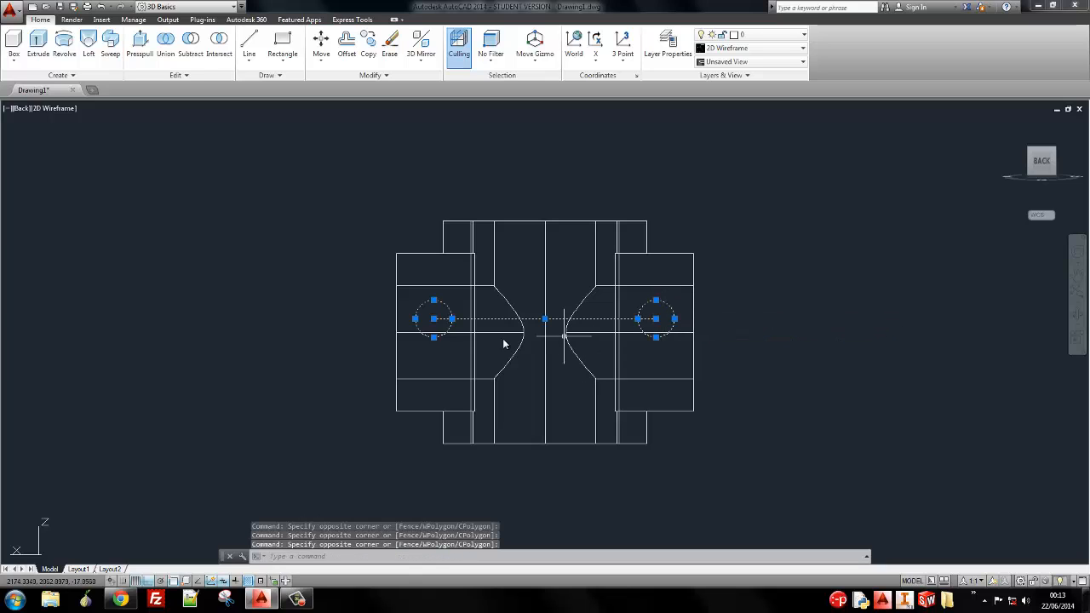
{"action": "type", "text": "m"}
{"action": "key", "text": "Return"}
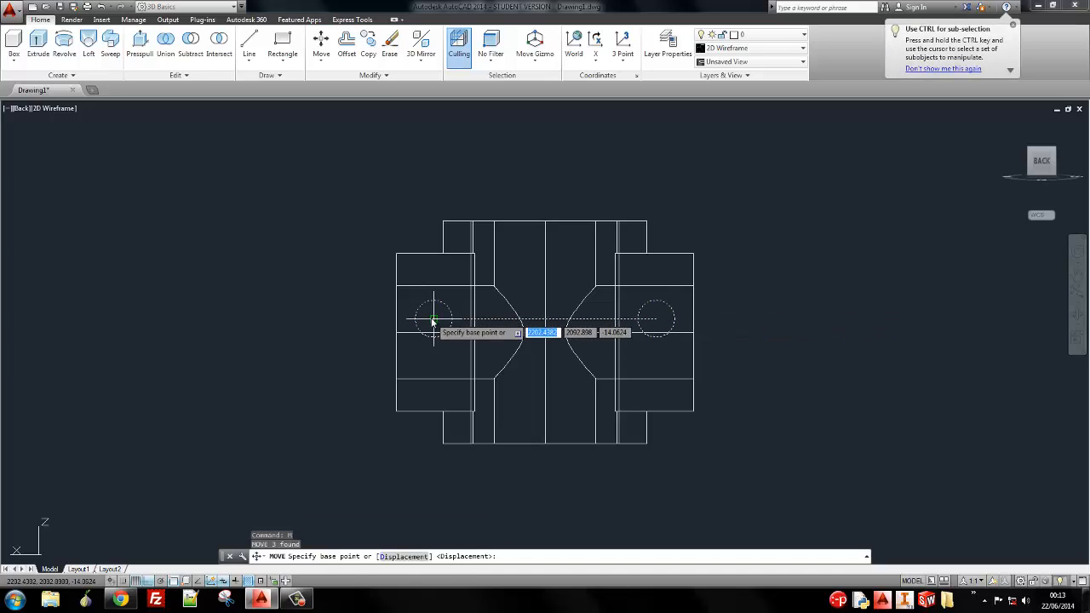
{"action": "left_click", "coordinate": [434, 336]}
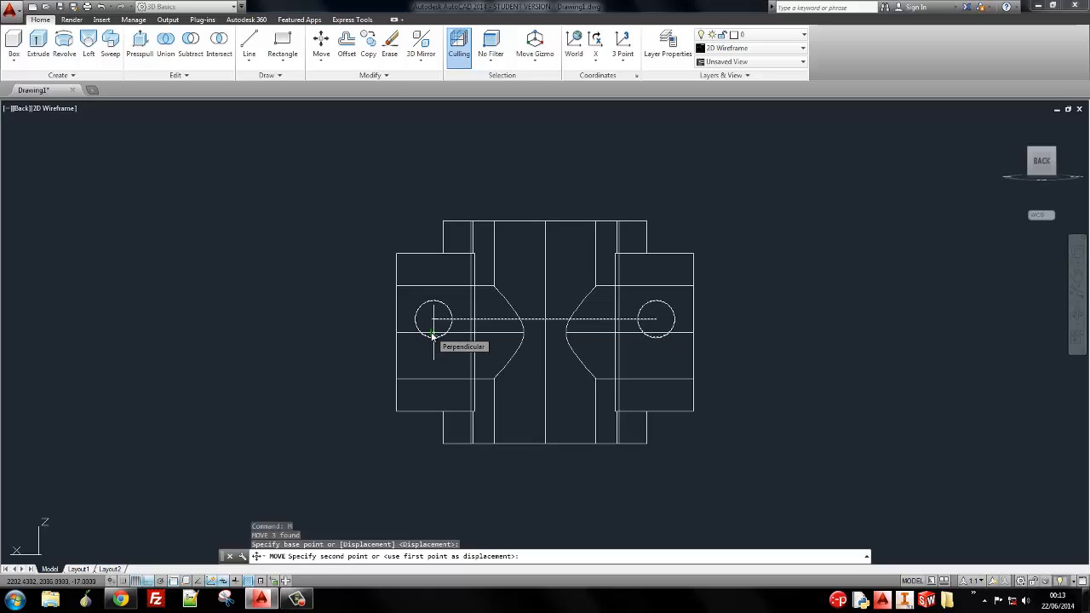
{"action": "left_click", "coordinate": [434, 334]}
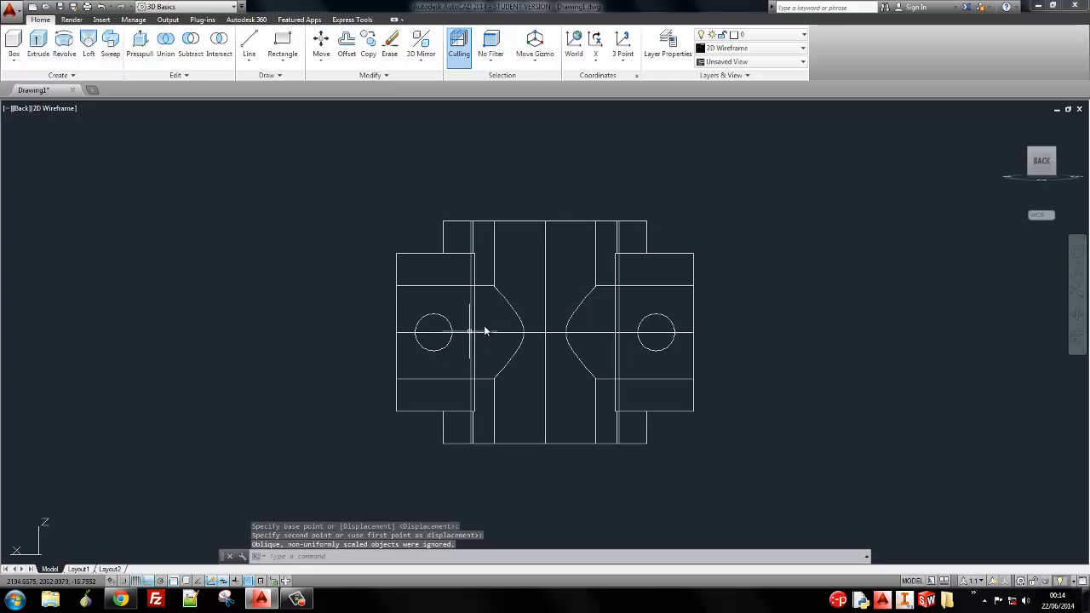
Erase the mid-height construction line and the line connecting the two circles
{"action": "key", "text": "Delete"}
{"action": "left_click", "coordinate": [536, 333]}
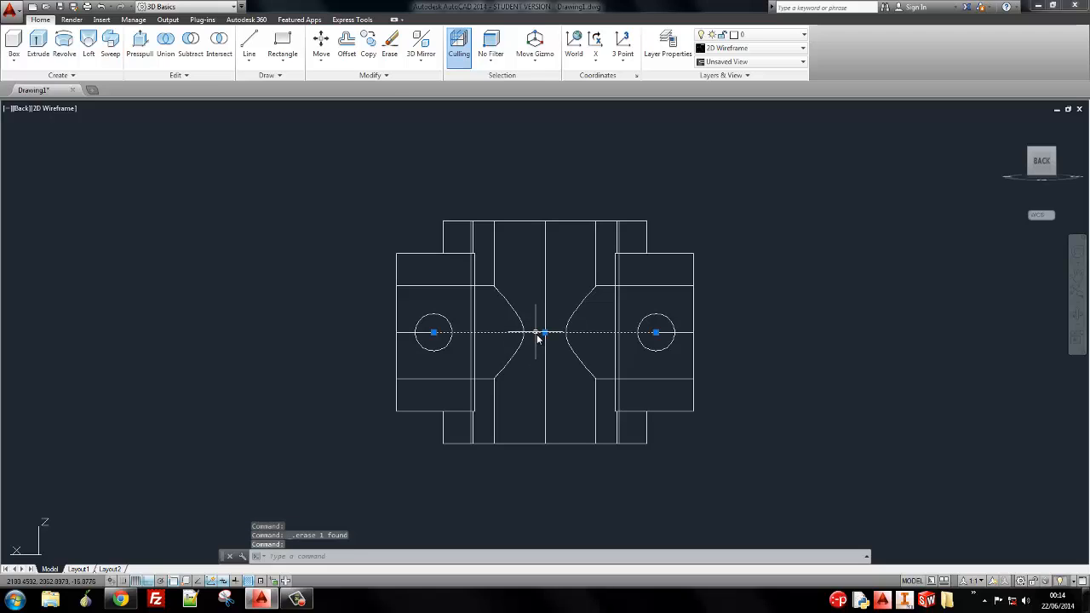
{"action": "key", "text": "Escape"}
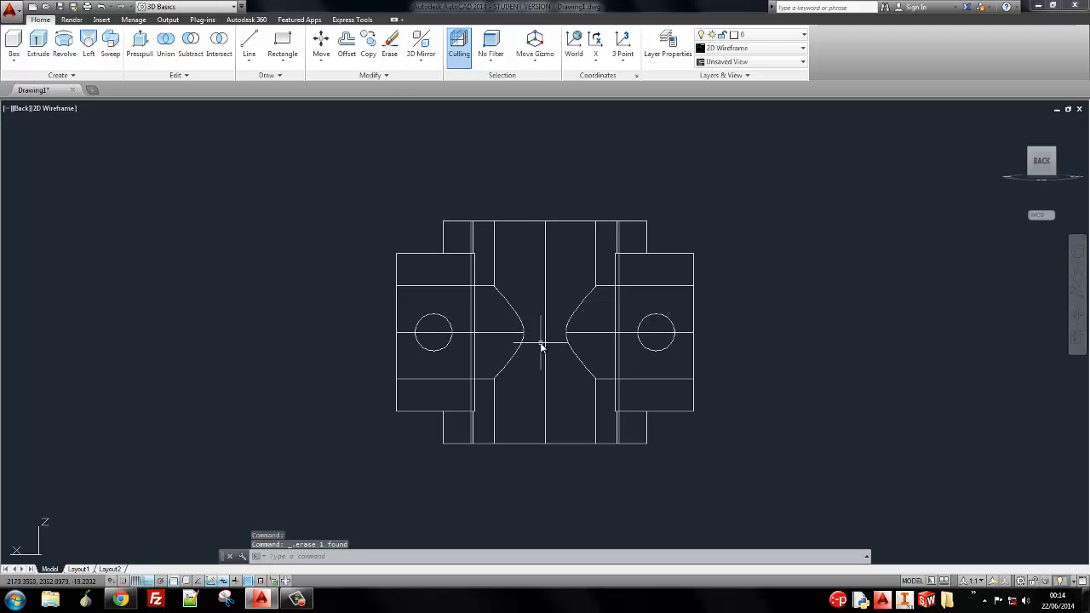
Measure the distance from each circle's centre to the outer vertical edge of its back face
{"action": "type", "text": "d"}
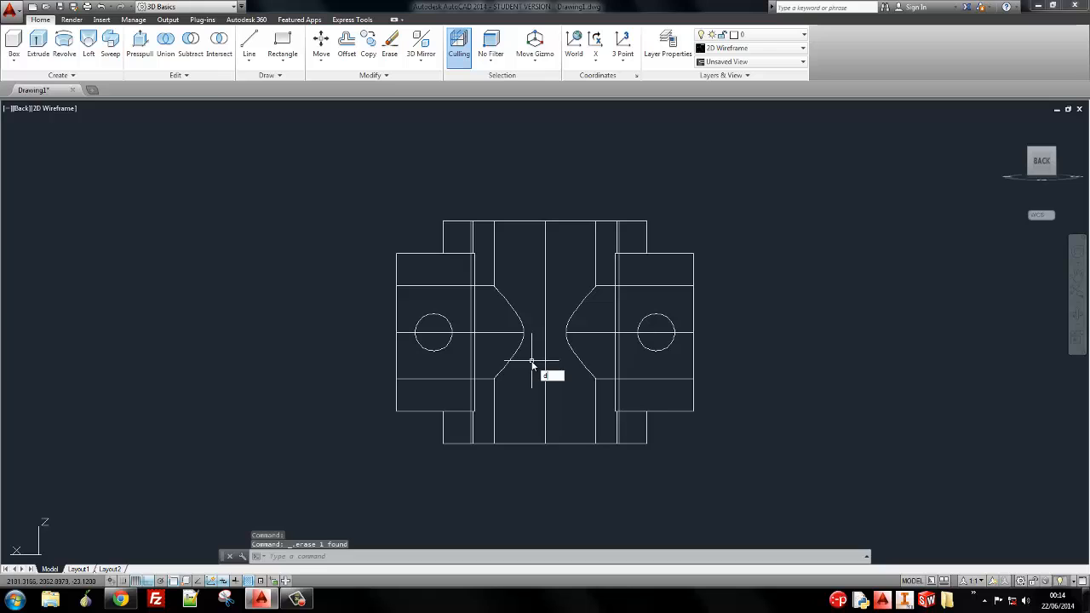
{"action": "type", "text": "i"}
{"action": "key", "text": "Return"}
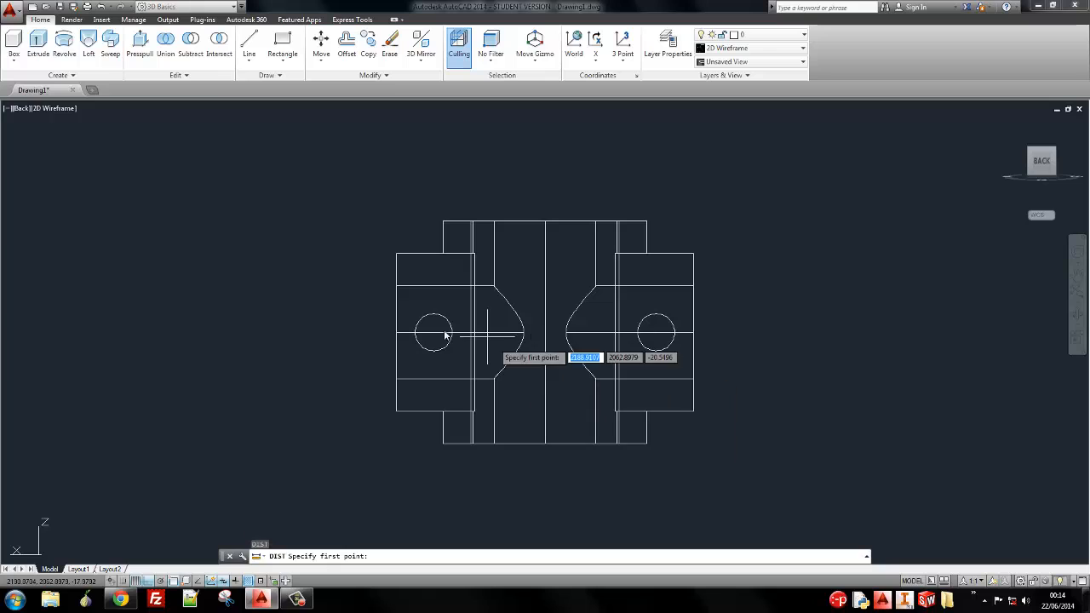
{"action": "left_click", "coordinate": [434, 337]}
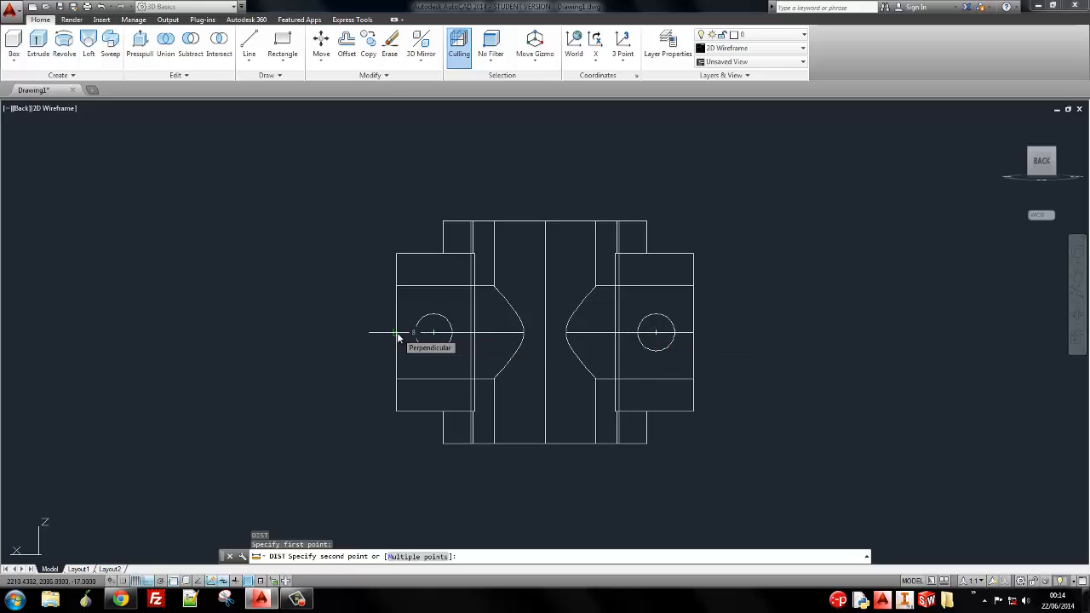
{"action": "left_click", "coordinate": [649, 337]}
{"action": "key", "text": "Return"}
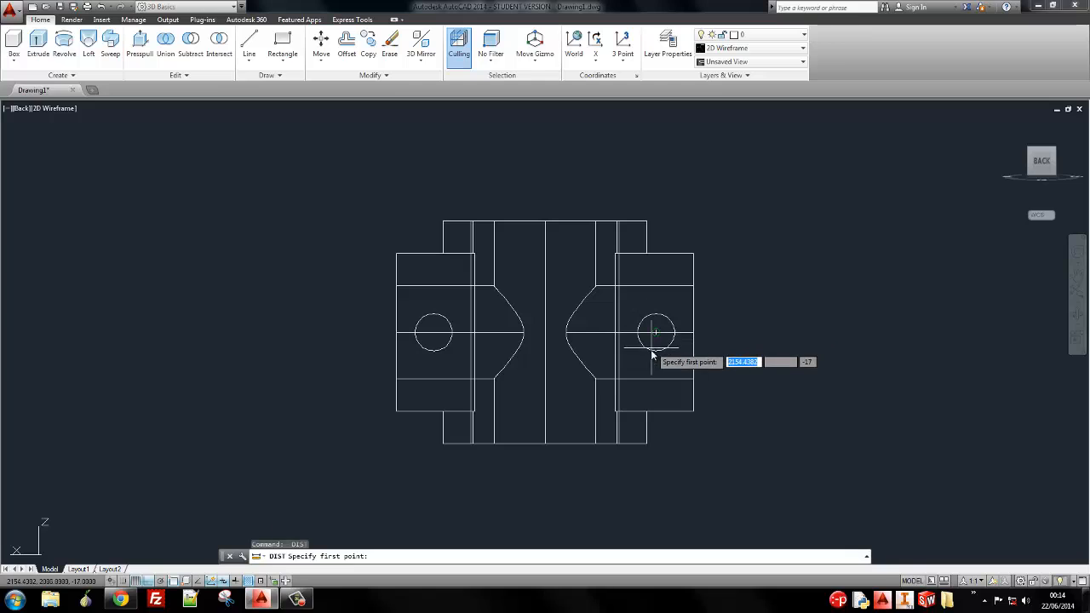
{"action": "left_click", "coordinate": [656, 336]}
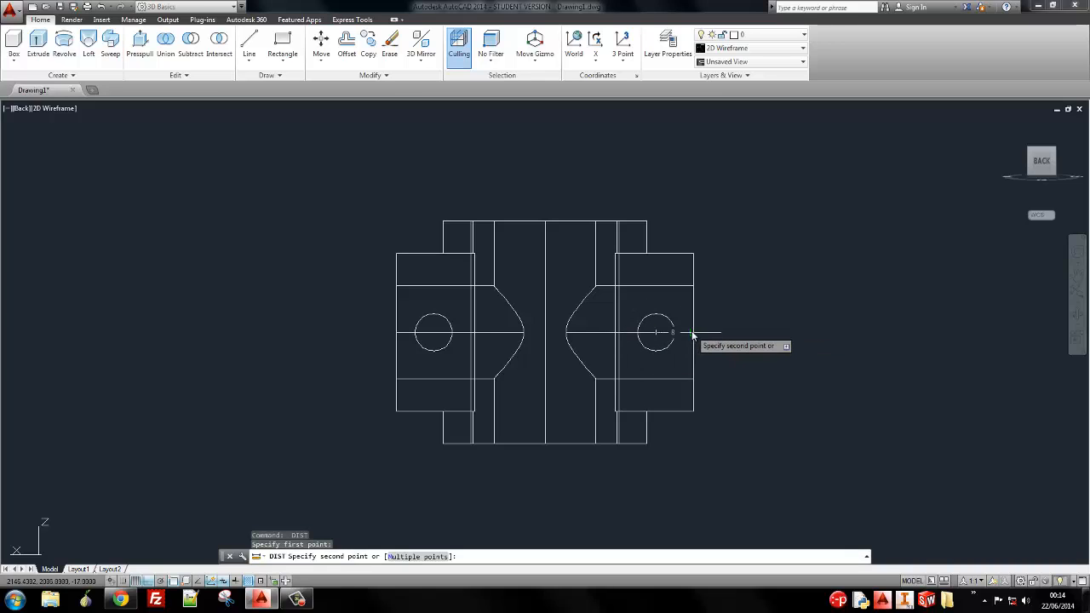
{"action": "key", "text": "Escape"}
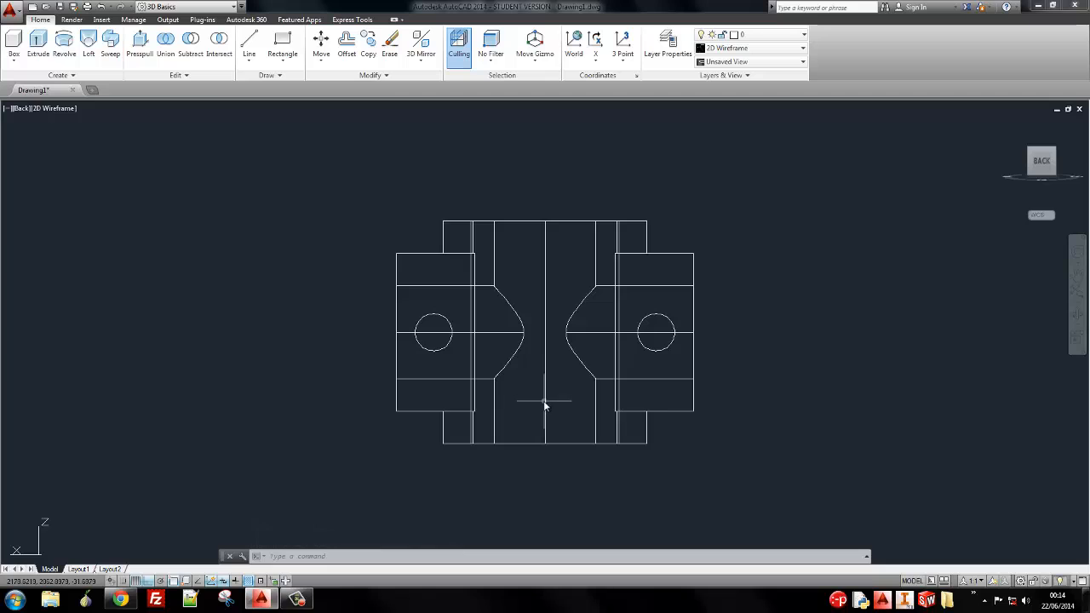
Set the visual style to Conceptual and show the back faces with both small circles
{"action": "middle_click_drag", "start_coordinate": [545, 401], "coordinate": [537, 243], "text": "shift"}
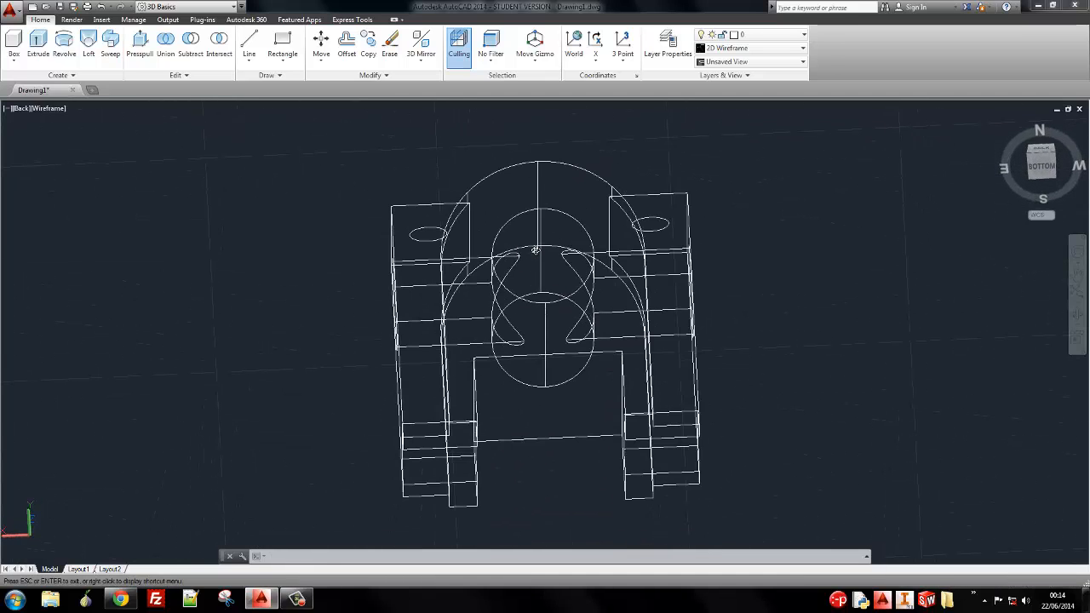
{"action": "left_click", "coordinate": [1055, 158]}
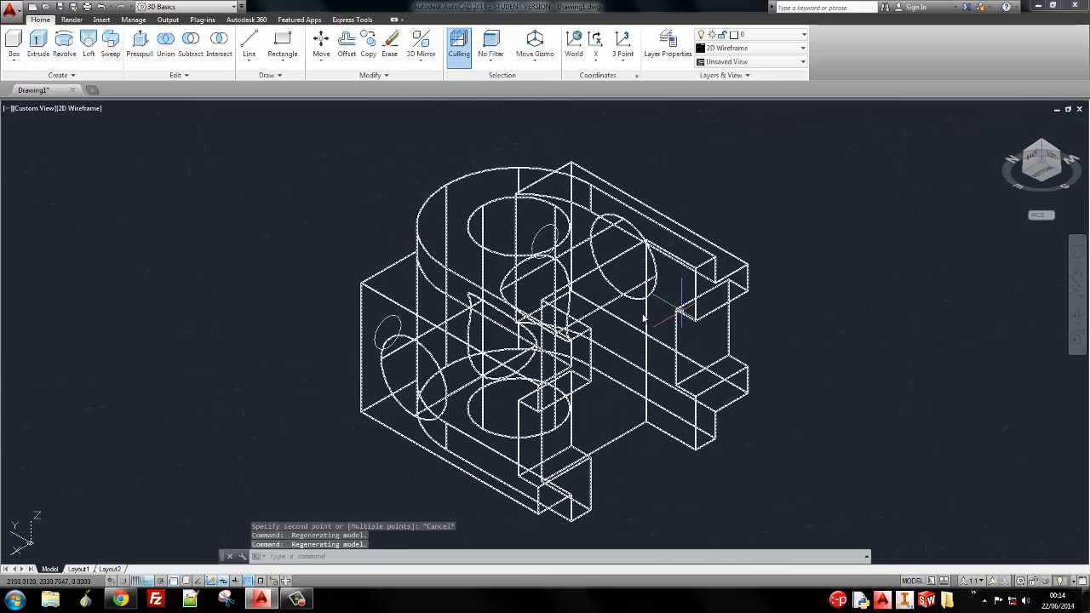
{"action": "left_click", "coordinate": [89, 111]}
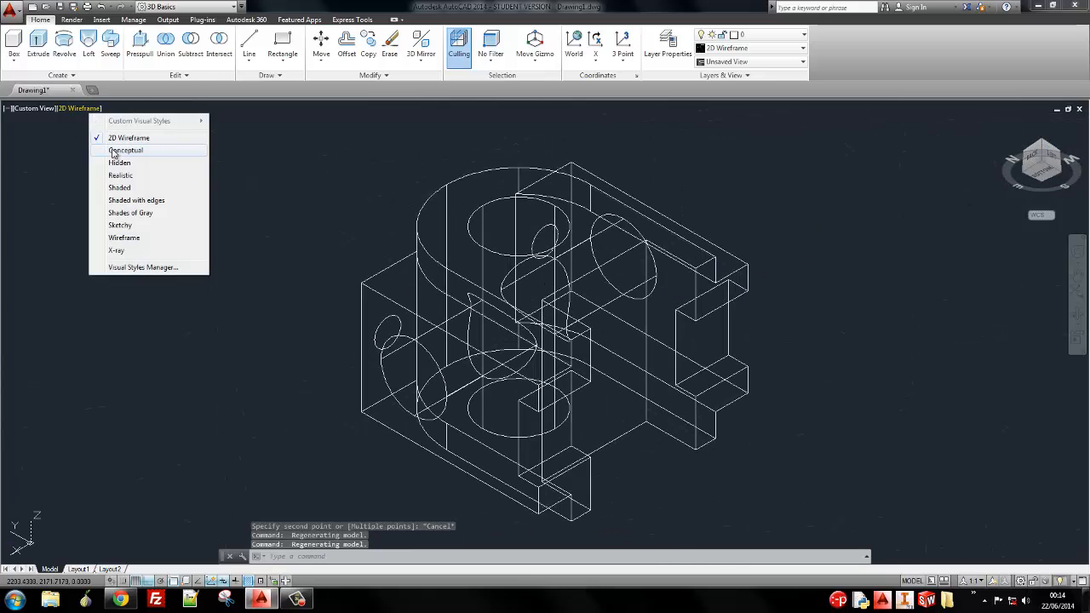
{"action": "left_click", "coordinate": [115, 152]}
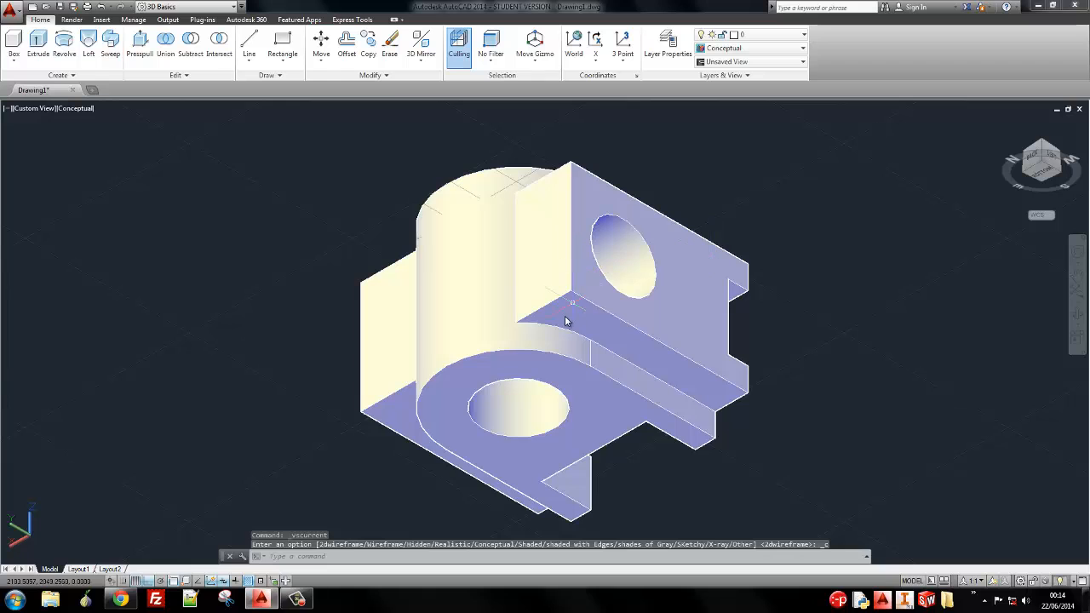
{"action": "middle_click_drag", "start_coordinate": [562, 326], "coordinate": [689, 318], "text": "shift"}
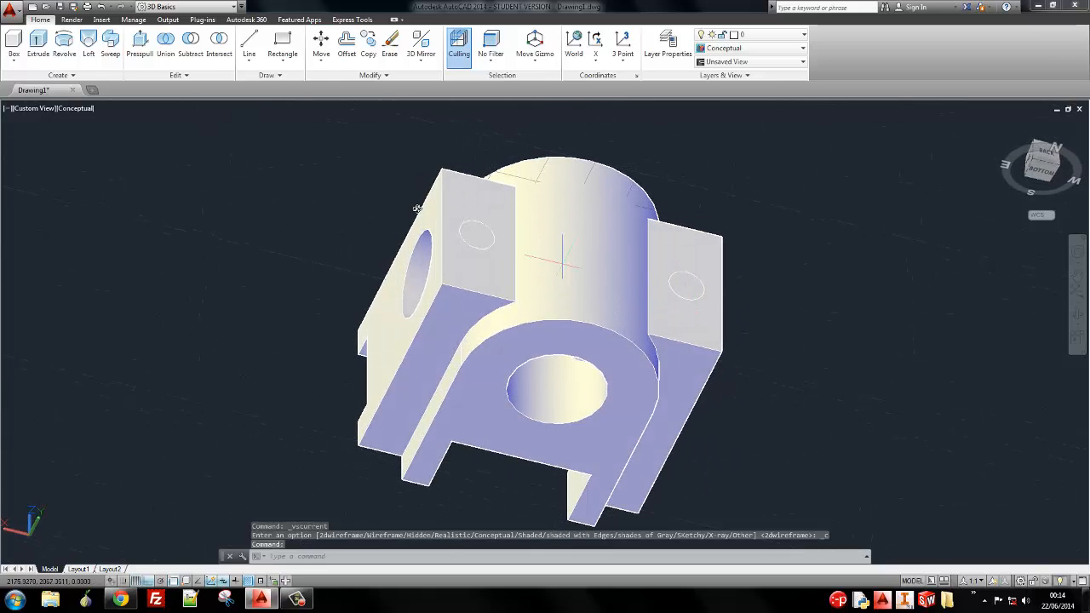
Extrude both small circles on the back faces 15 mm into the bracket
{"action": "left_click", "coordinate": [38, 47]}
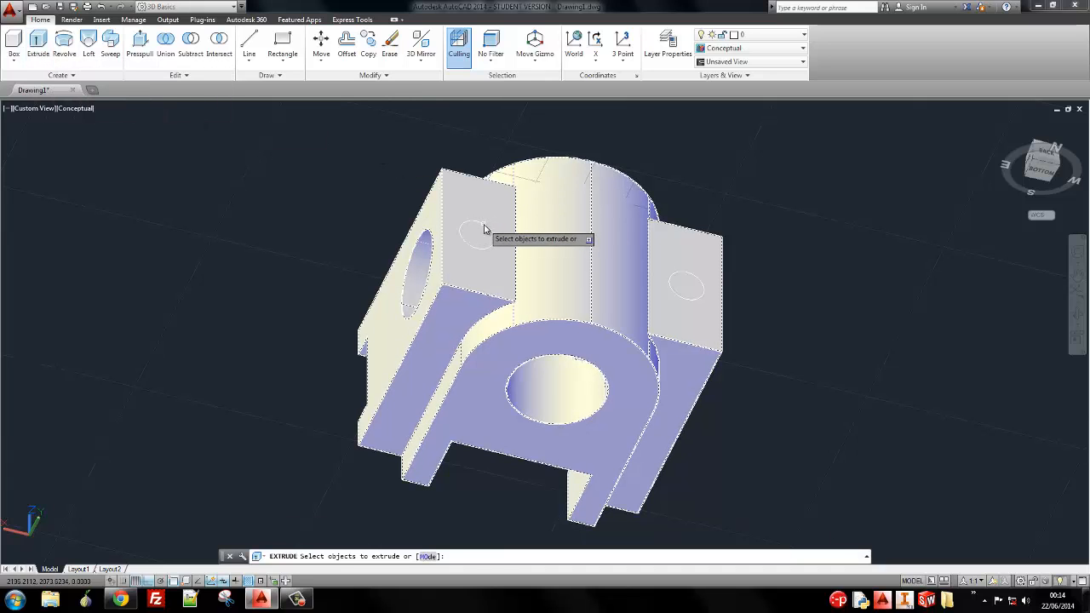
{"action": "left_click", "coordinate": [484, 227]}
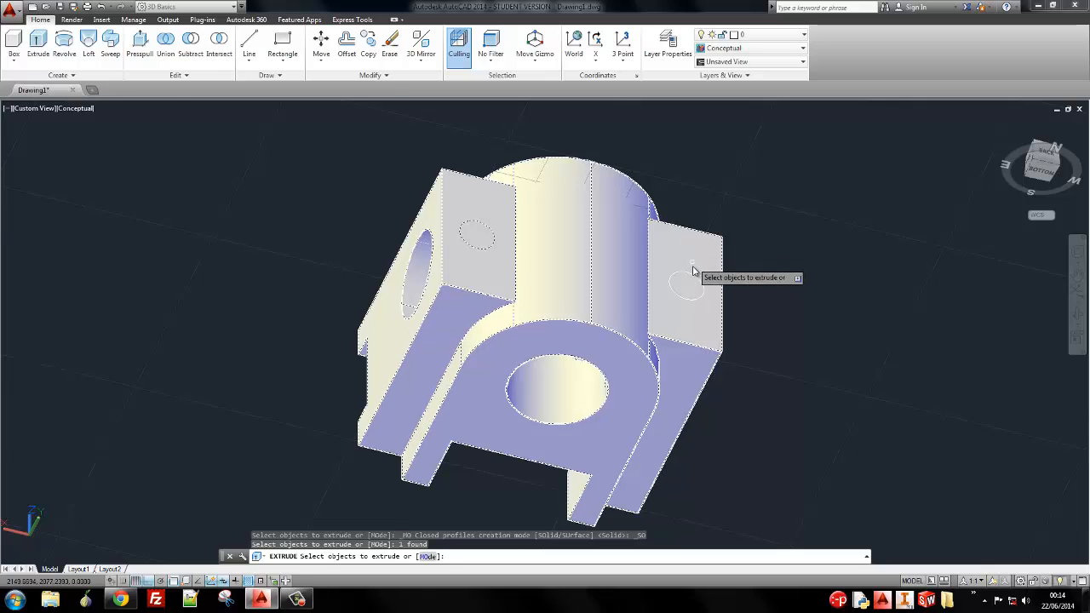
{"action": "left_click", "coordinate": [690, 278]}
{"action": "key", "text": "Return"}
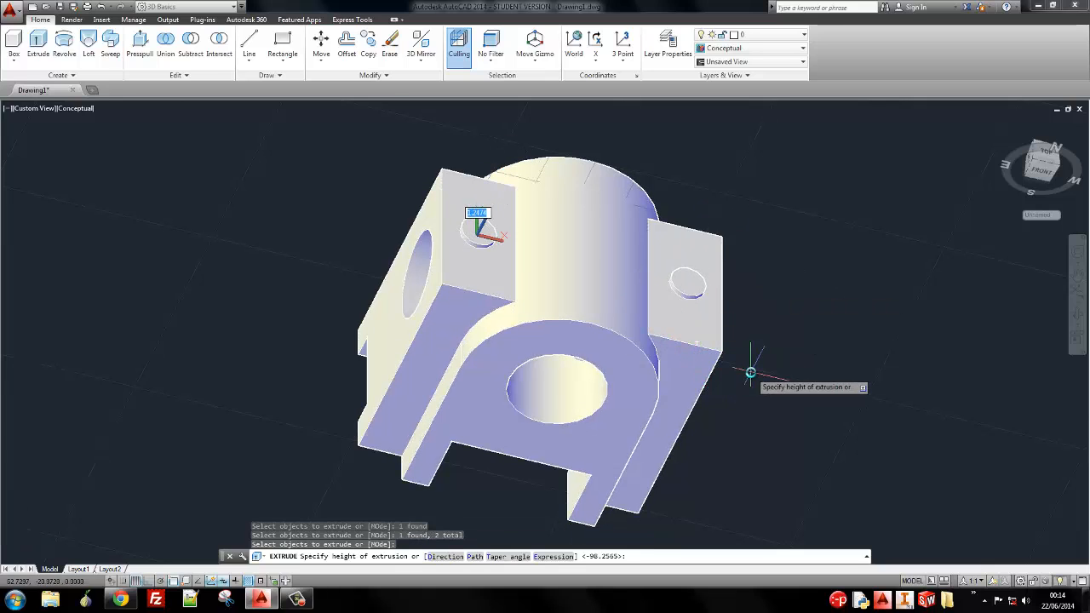
{"action": "middle_click_drag", "start_coordinate": [730, 369], "coordinate": [525, 324], "text": "shift"}
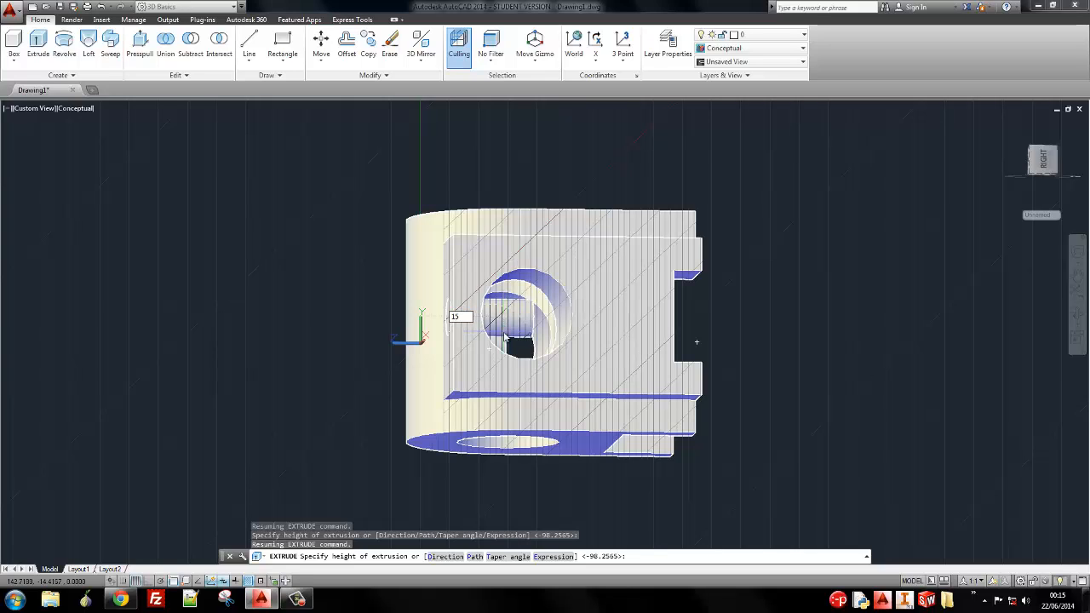
{"action": "key", "text": "Return"}
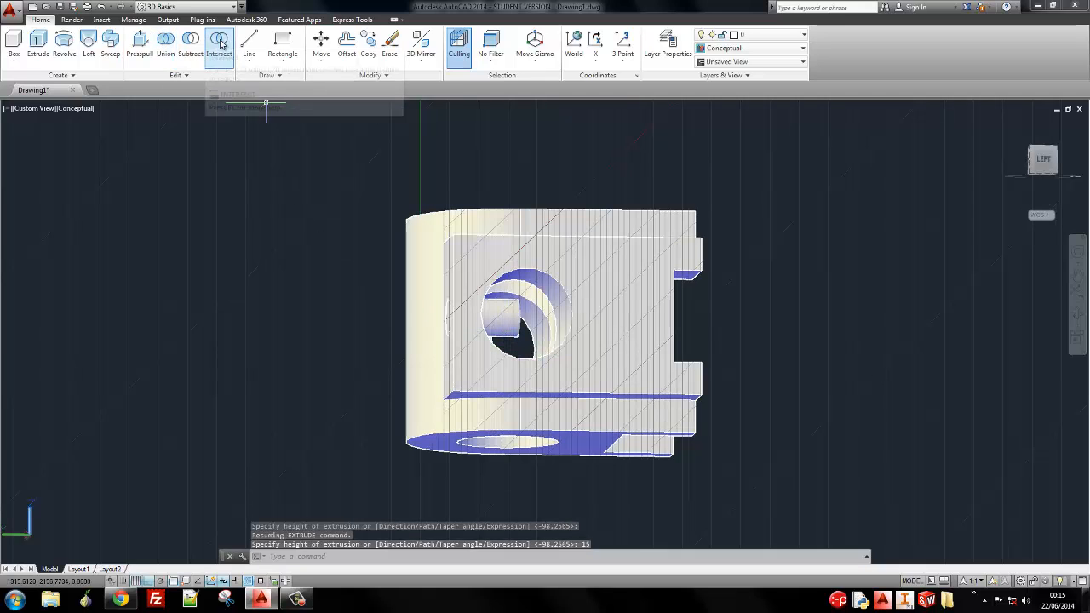
Subtract the two extruded cylinders from the bracket body to cut the small holes in its back faces
{"action": "left_click", "coordinate": [189, 43]}
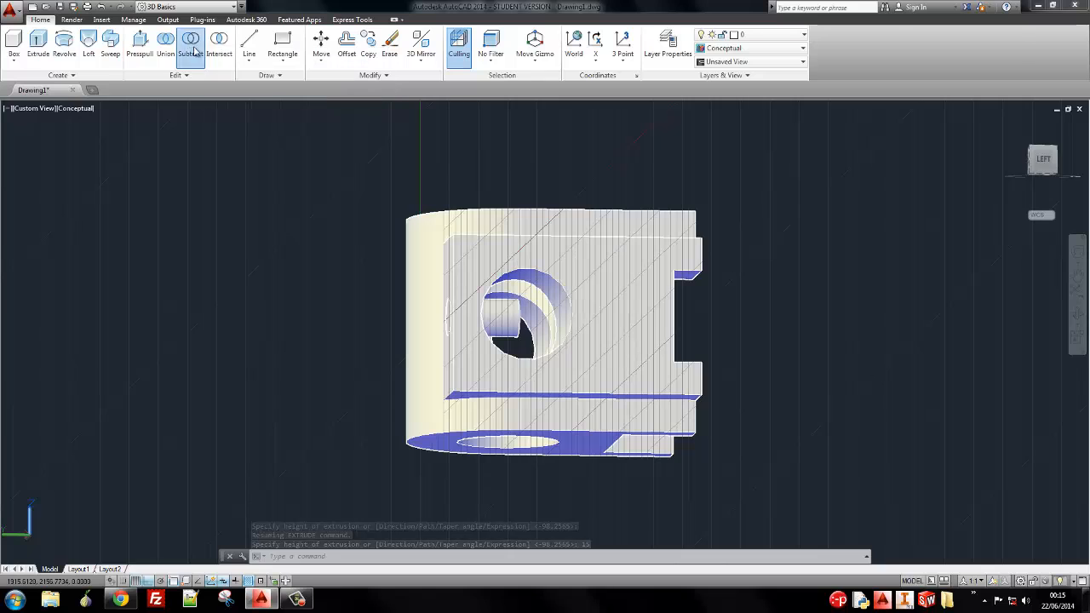
{"action": "left_click", "coordinate": [546, 215]}
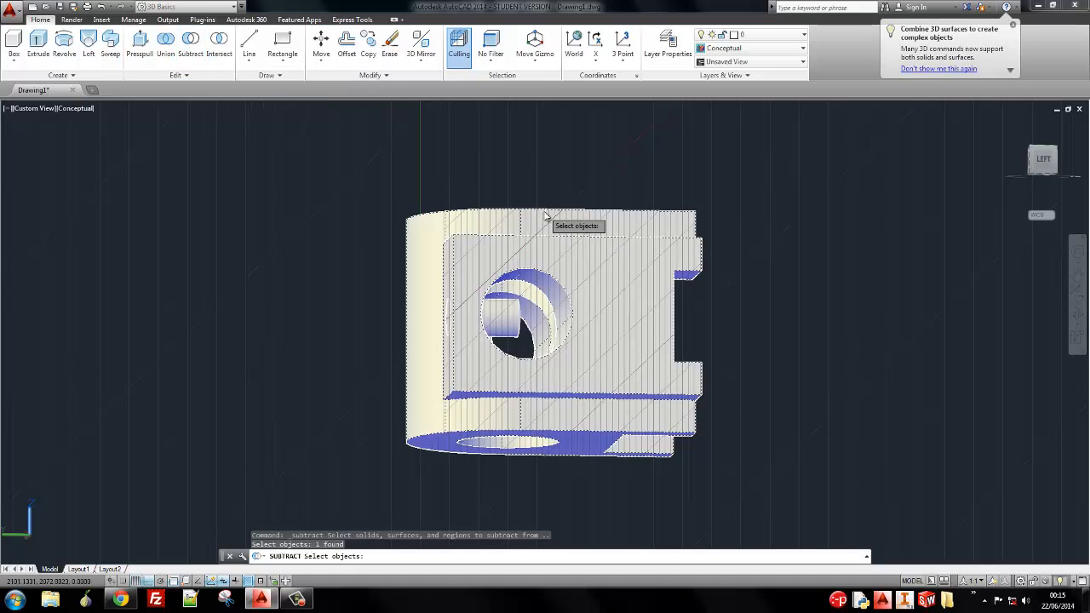
{"action": "key", "text": "Return"}
{"action": "left_click", "coordinate": [508, 317]}
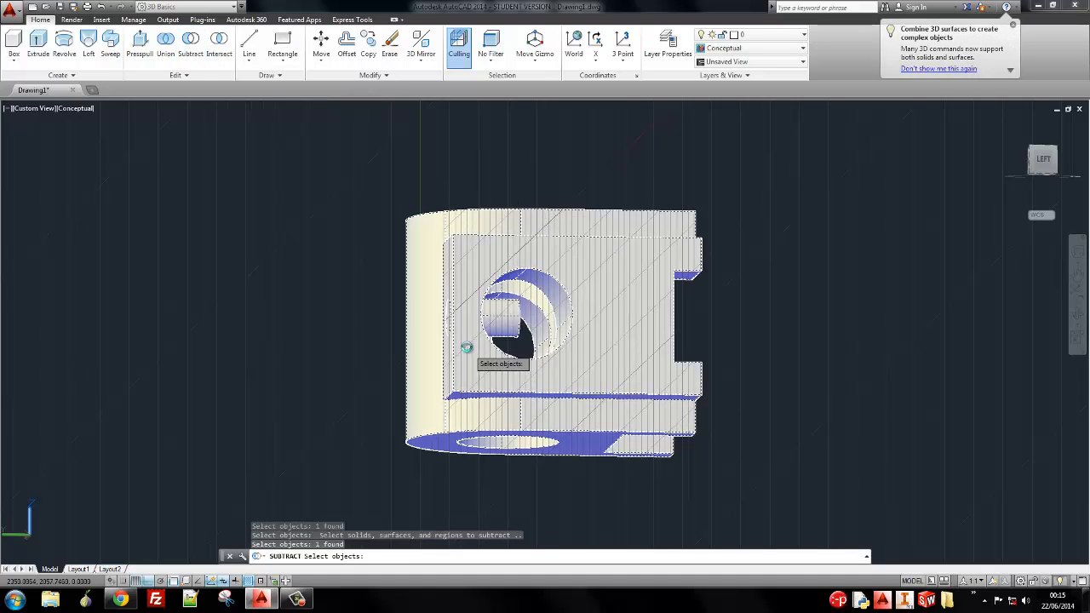
{"action": "middle_click_drag", "start_coordinate": [467, 347], "coordinate": [785, 323], "text": "shift"}
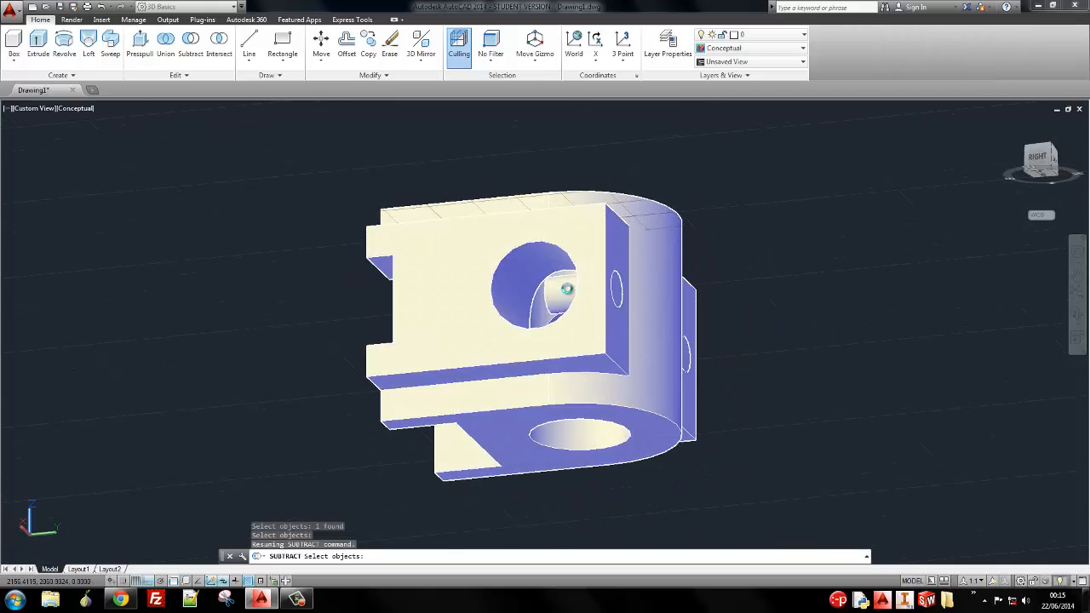
{"action": "left_click", "coordinate": [687, 356]}
{"action": "middle_click_drag", "start_coordinate": [737, 370], "coordinate": [262, 437], "text": "shift"}
{"action": "key", "text": "Return"}
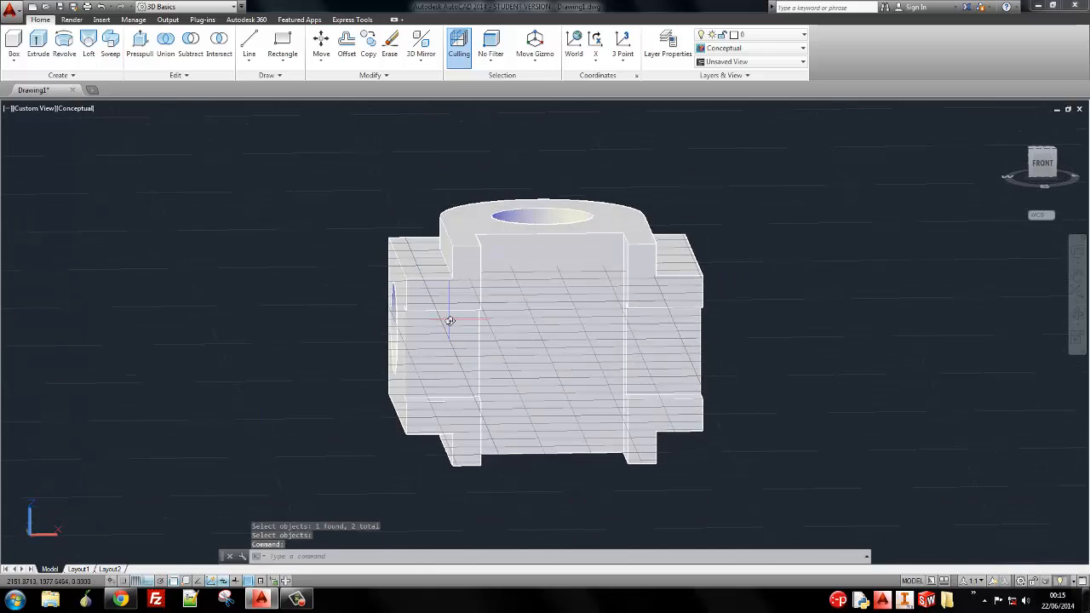
Examine the bracket from the front, back and right side and compare it with the exercise drawing in the browser
{"action": "middle_click_drag", "start_coordinate": [450, 321], "coordinate": [577, 477], "text": "shift"}
{"action": "middle_click_drag", "start_coordinate": [519, 323], "coordinate": [500, 418], "text": "shift"}
{"action": "middle_click_drag", "start_coordinate": [567, 418], "coordinate": [575, 312], "text": "shift"}
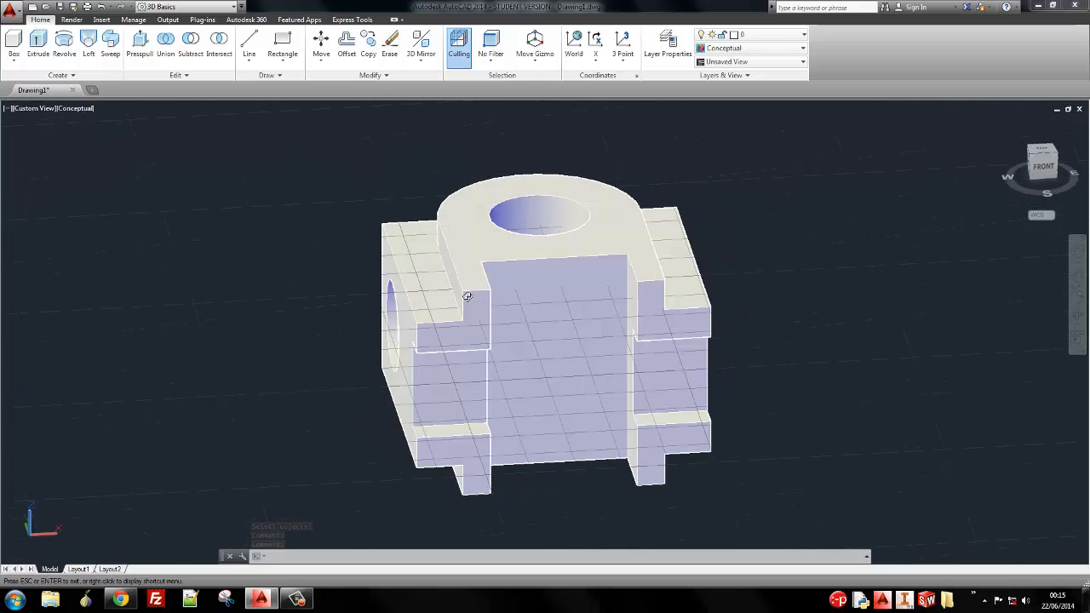
{"action": "left_click", "coordinate": [1044, 154]}
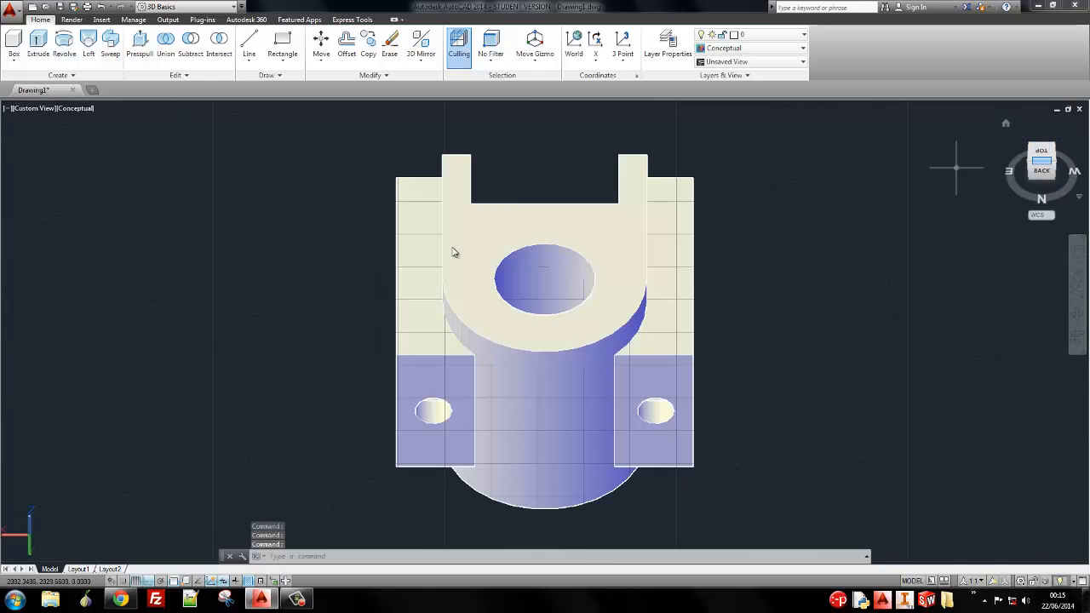
{"action": "left_click", "coordinate": [1042, 169]}
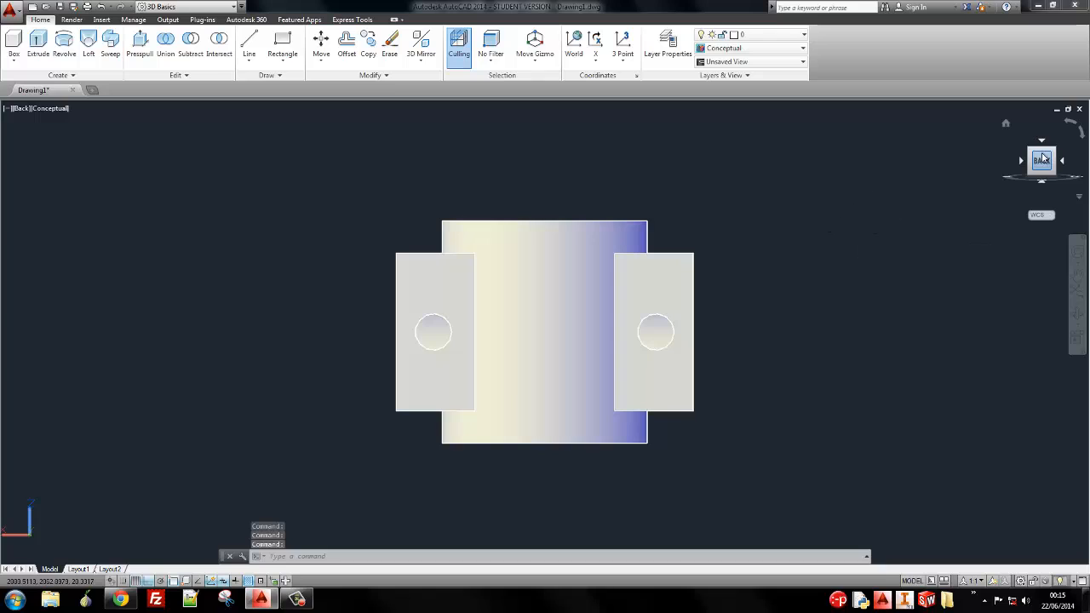
{"action": "left_click", "coordinate": [1042, 181]}
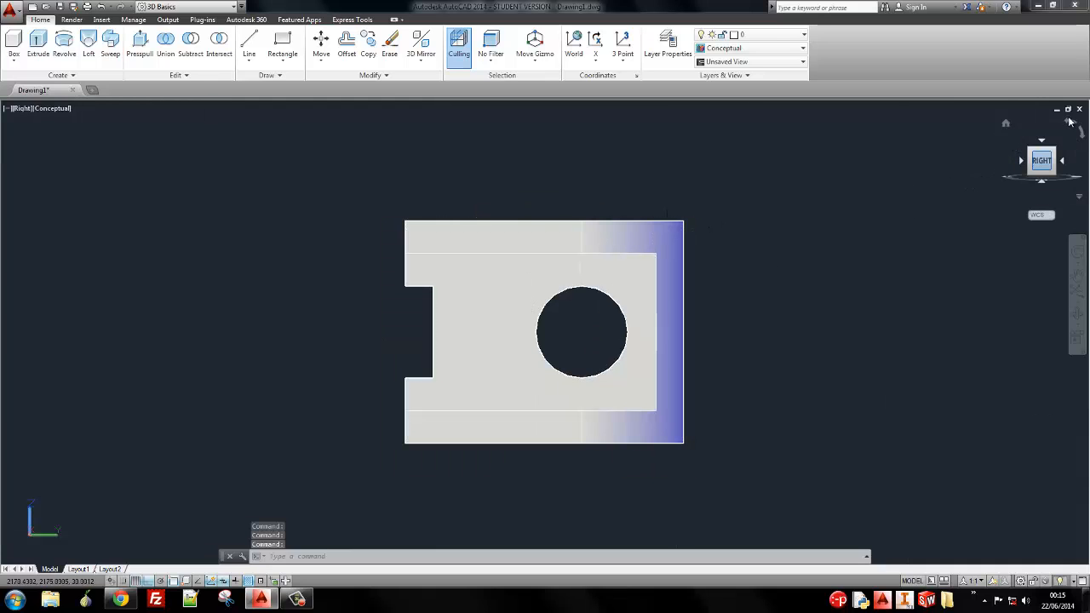
{"action": "key", "text": "alt+Tab"}
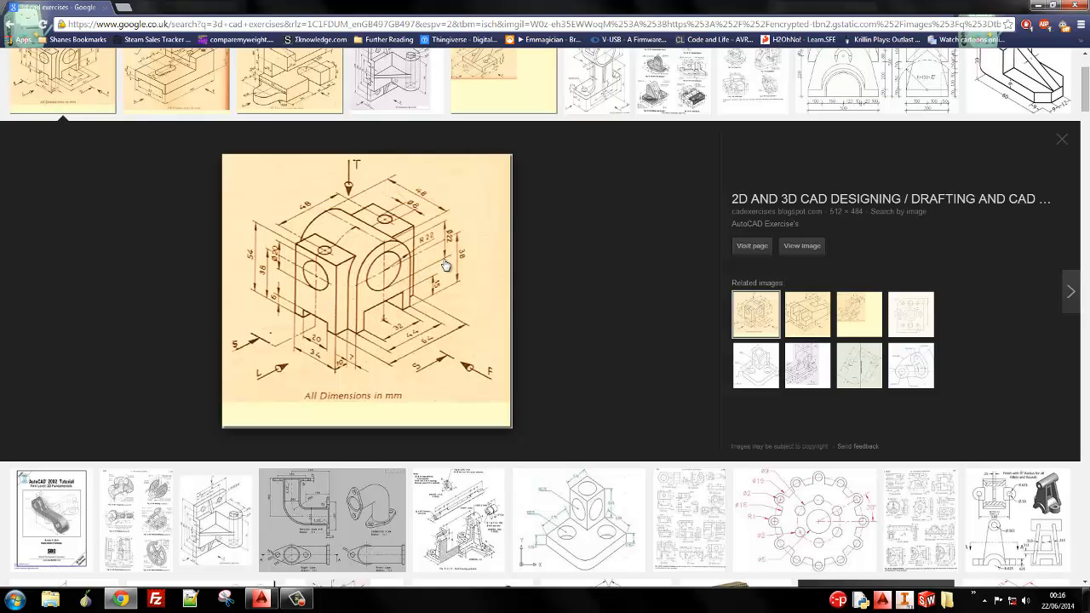
{"action": "key", "text": "alt+Tab"}
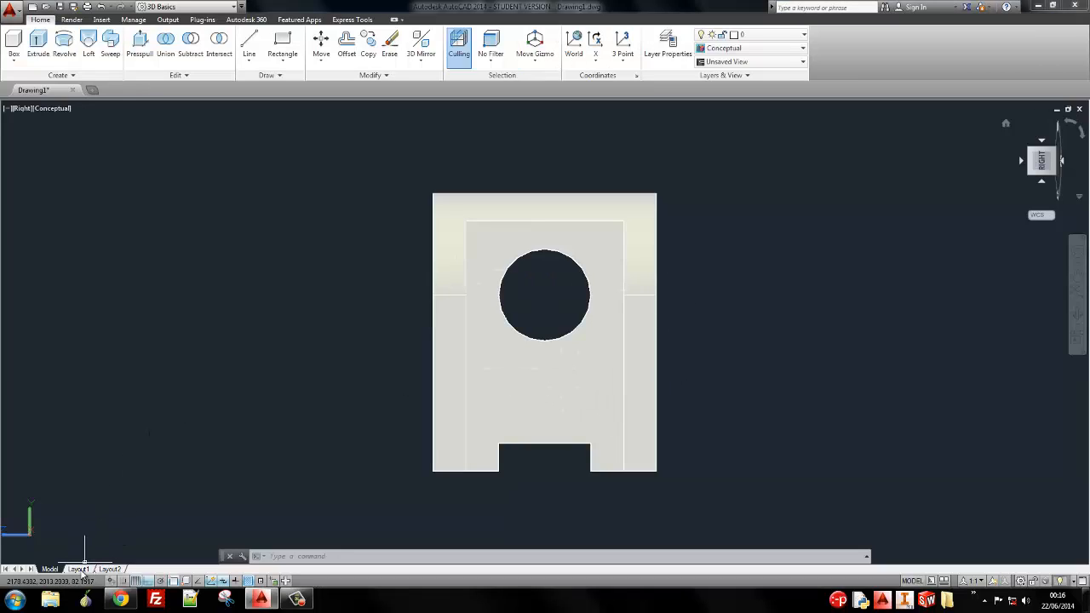
Open Layout1 and delete its existing viewport from the sheet
{"action": "left_click", "coordinate": [83, 569]}
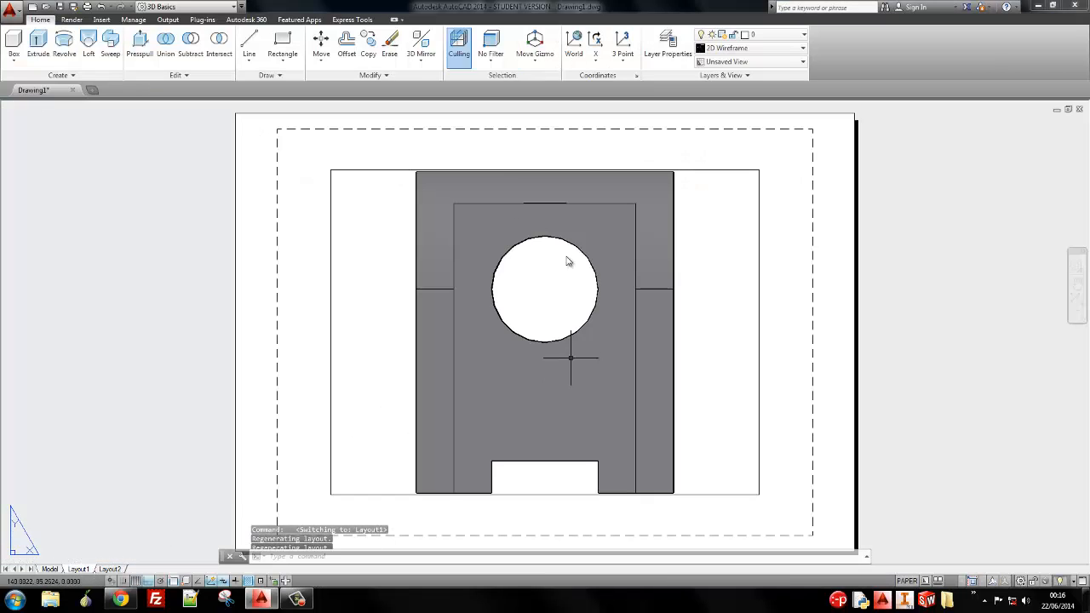
{"action": "left_click", "coordinate": [389, 163]}
{"action": "left_click", "coordinate": [377, 203]}
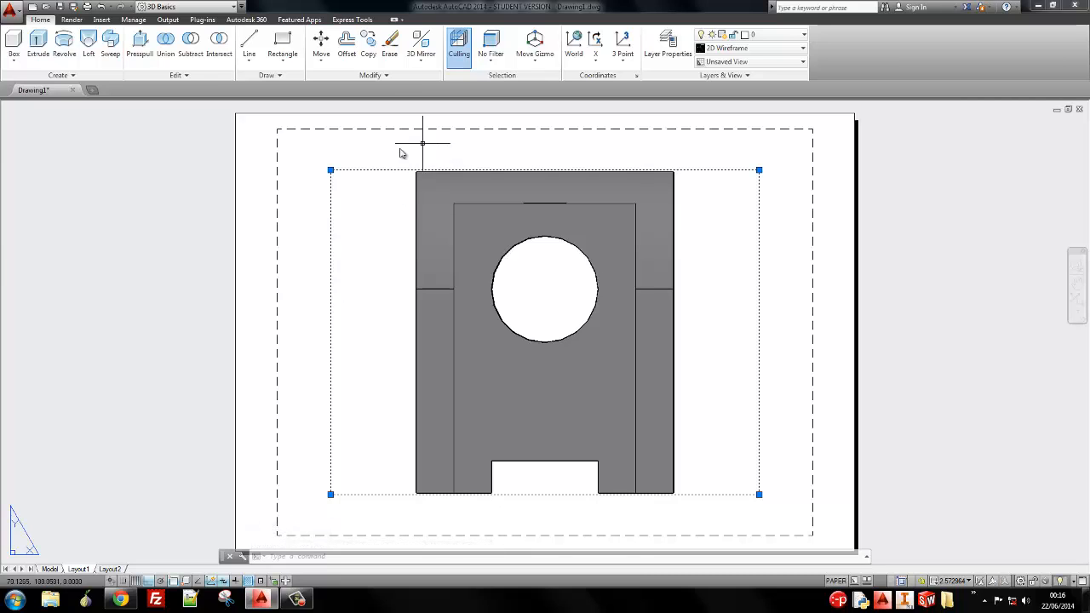
{"action": "key", "text": "Delete"}
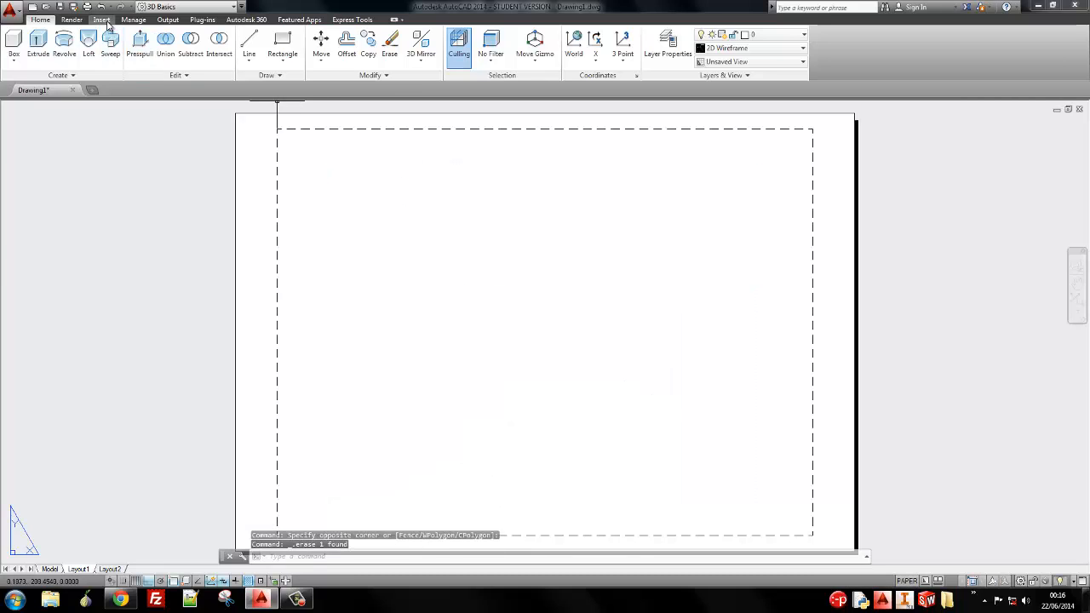
Change the workspace to Drafting & Annotation and close the Design Feed palette
{"action": "left_click", "coordinate": [180, 7]}
{"action": "left_click", "coordinate": [183, 22]}
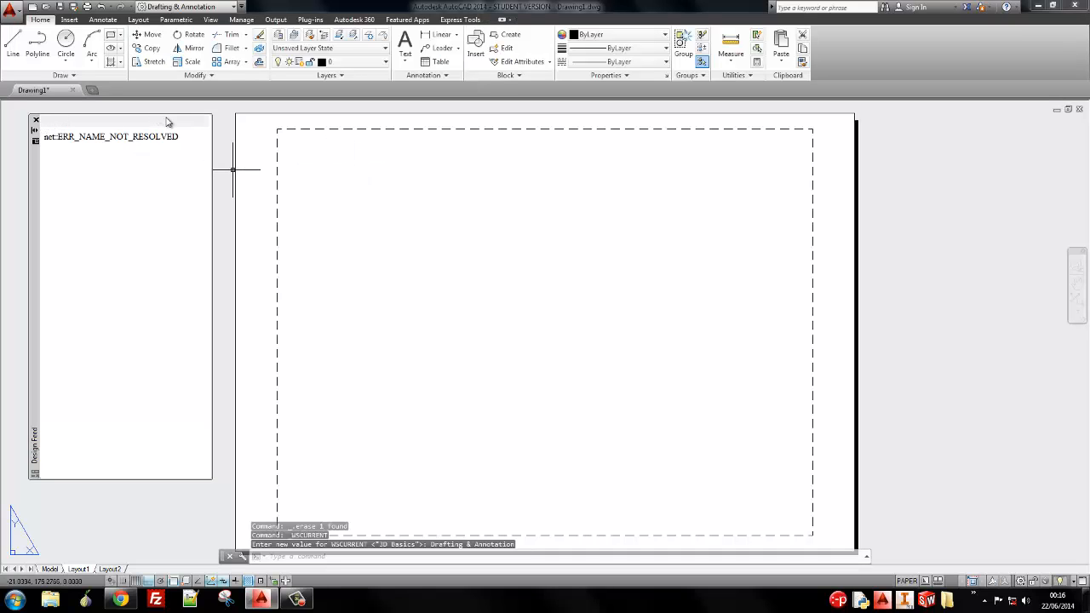
{"action": "left_click", "coordinate": [35, 120]}
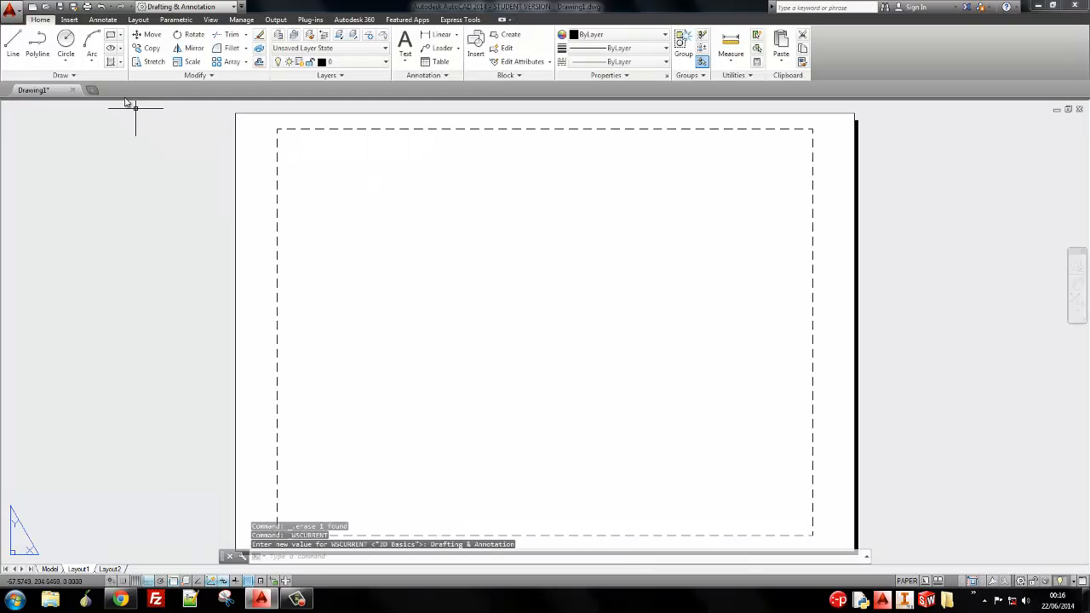
{"action": "left_click", "coordinate": [212, 22]}
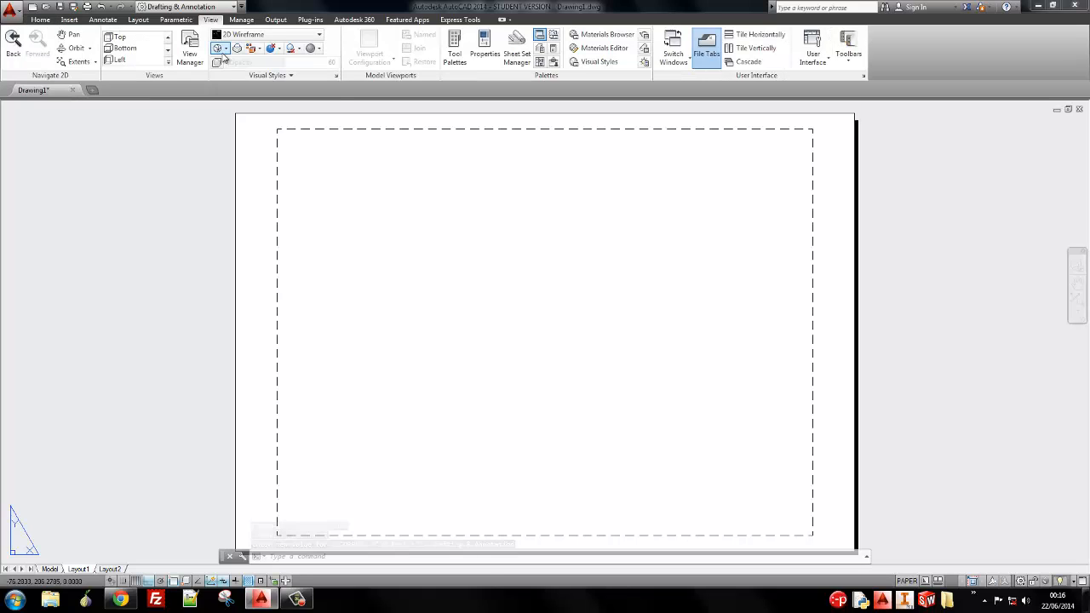
{"action": "left_click", "coordinate": [187, 21]}
{"action": "left_click", "coordinate": [143, 20]}
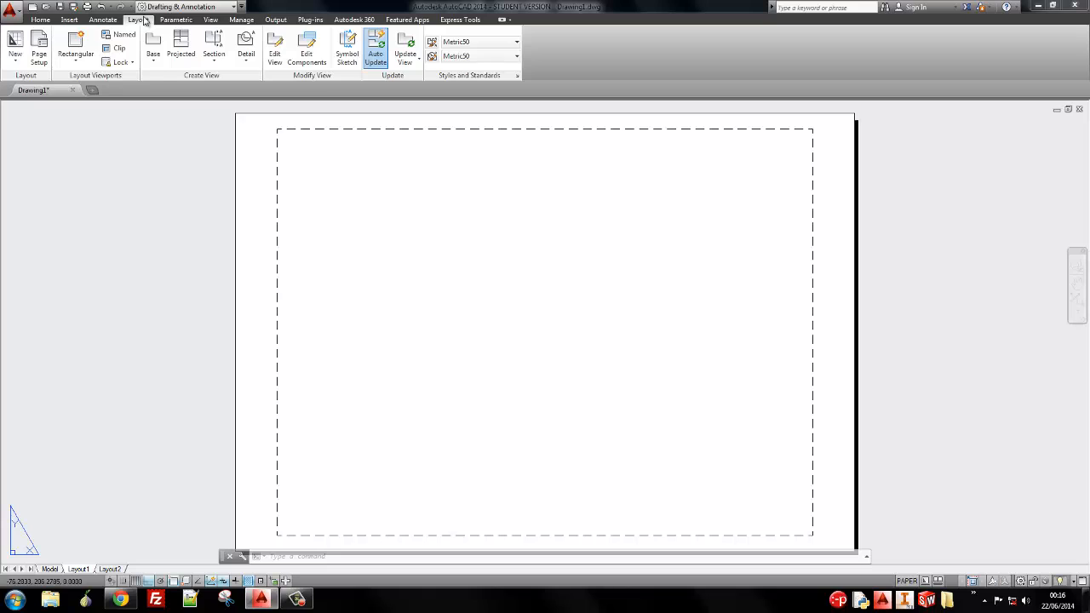
{"action": "left_click", "coordinate": [156, 62]}
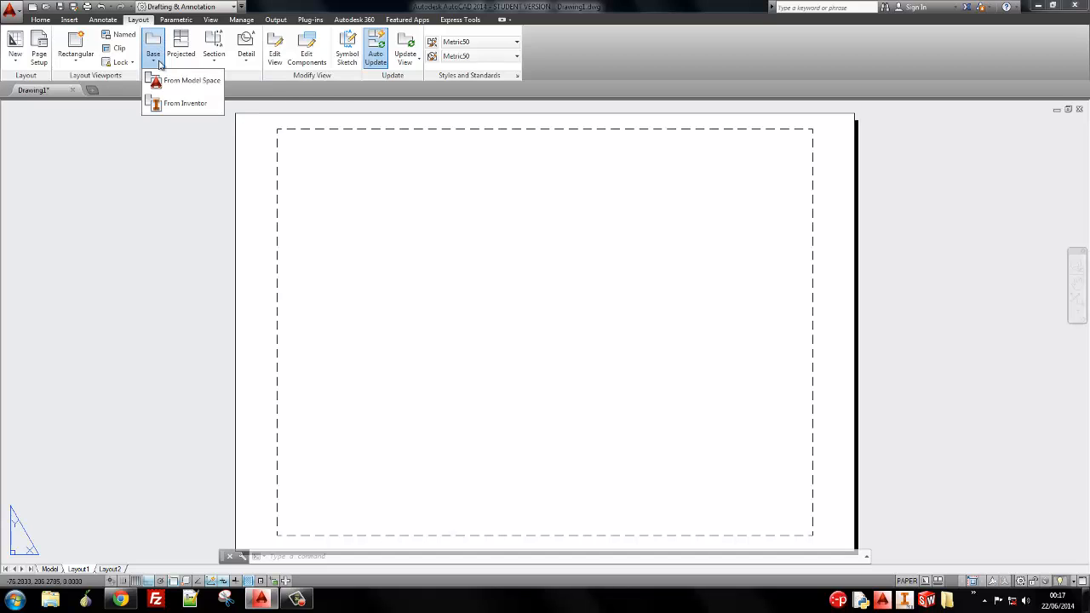
{"action": "left_click", "coordinate": [186, 82]}
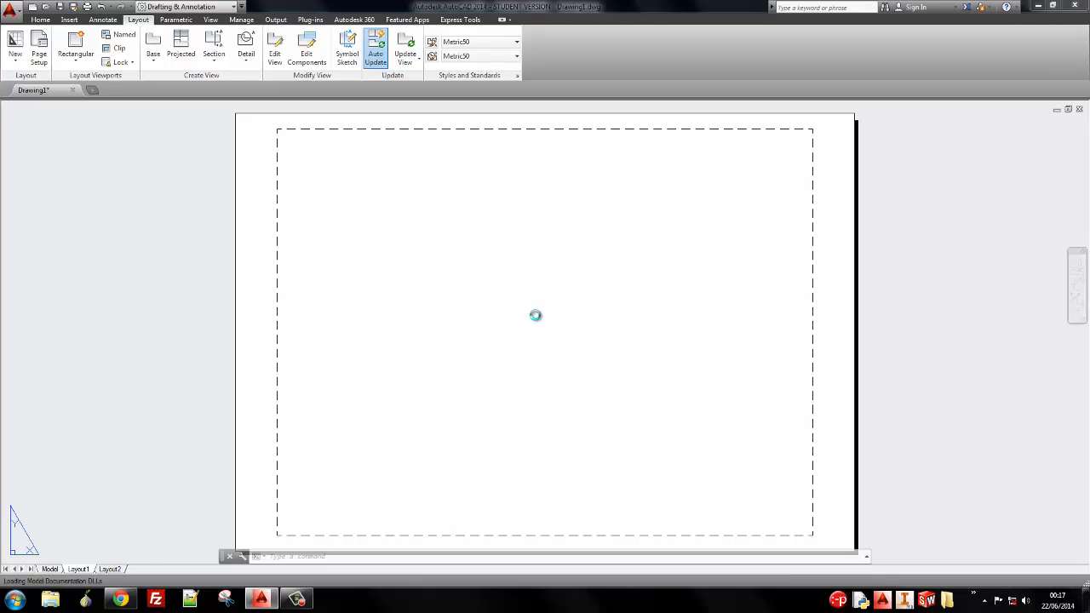
{"action": "key", "text": "alt+Tab"}
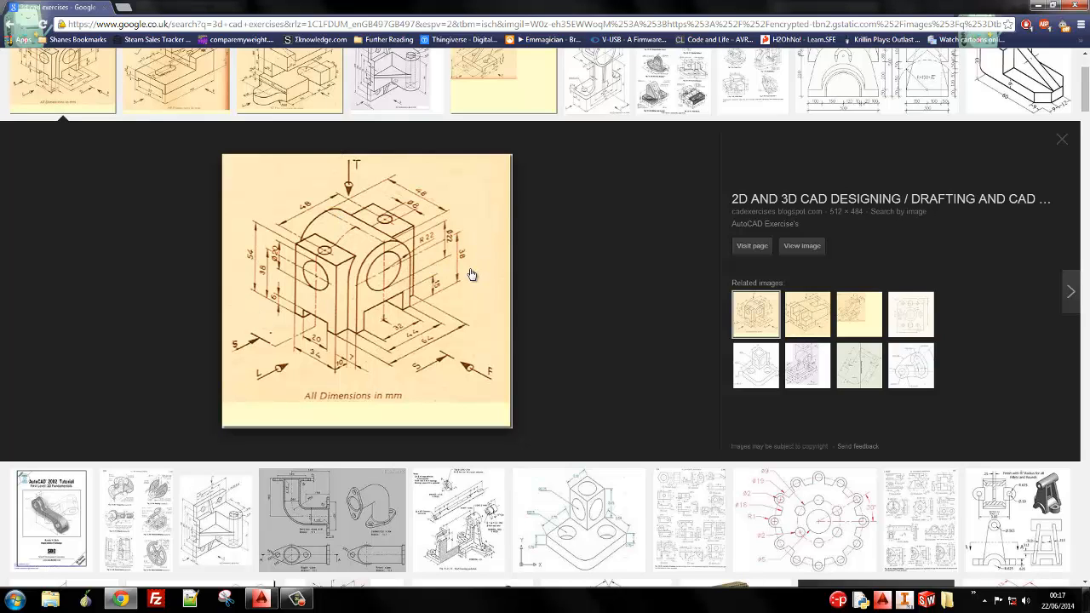
{"action": "key", "text": "alt+Tab"}
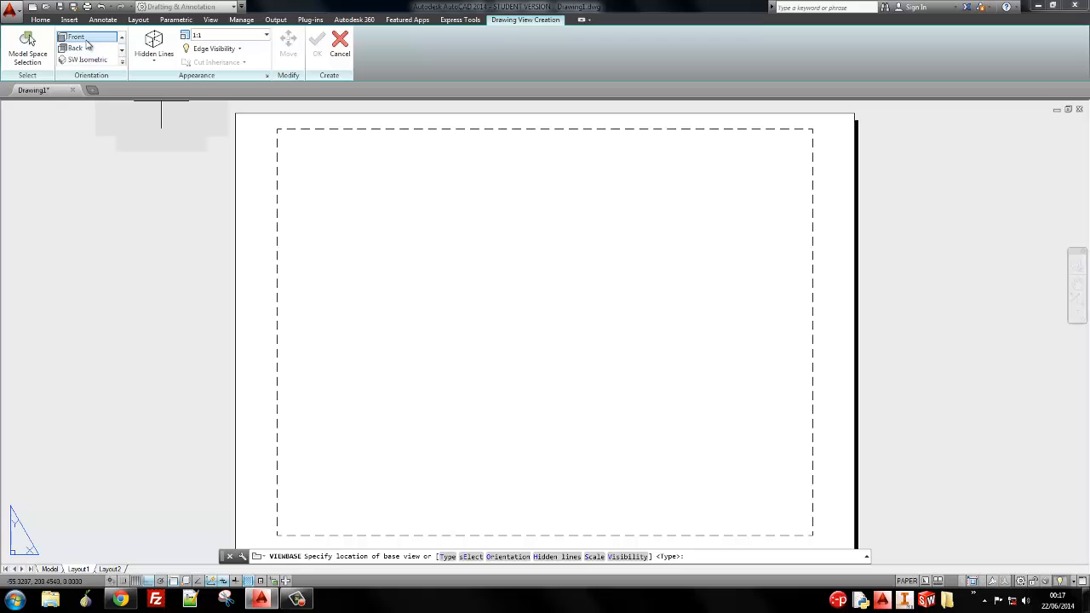
{"action": "key", "text": "alt+Tab"}
{"action": "key", "text": "alt+Tab"}
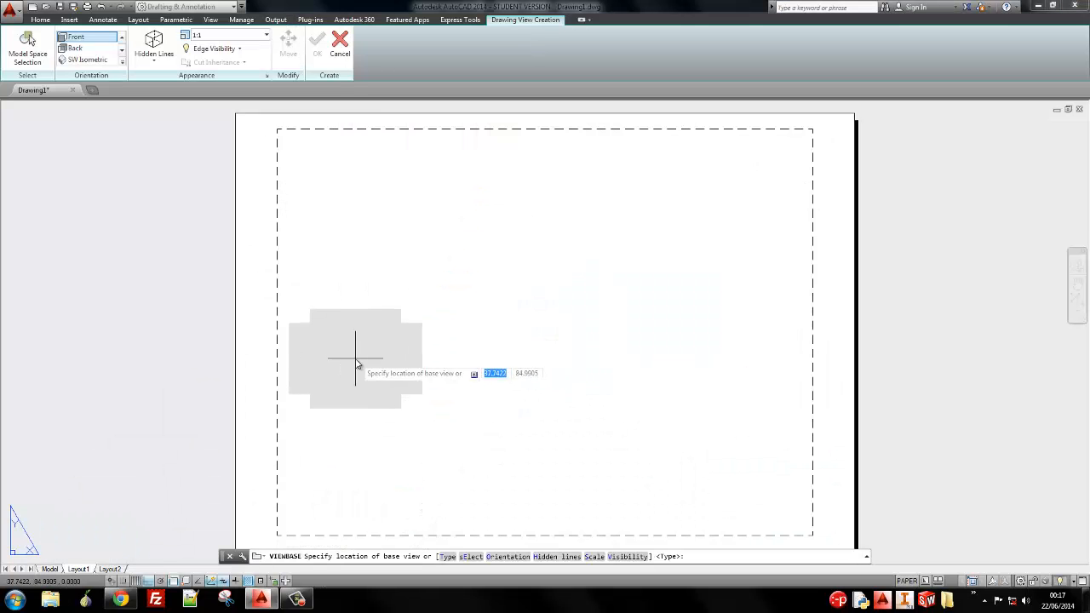
{"action": "key", "text": "Escape"}
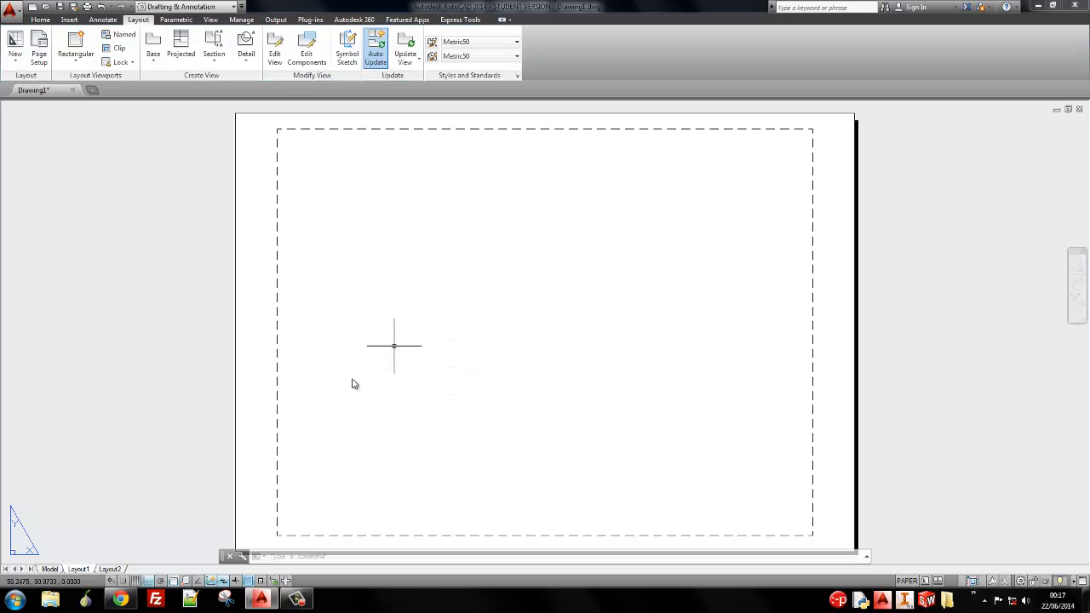
Return to model space and look at the bracket from its back faces and straight on from the bottom
{"action": "left_click", "coordinate": [50, 569]}
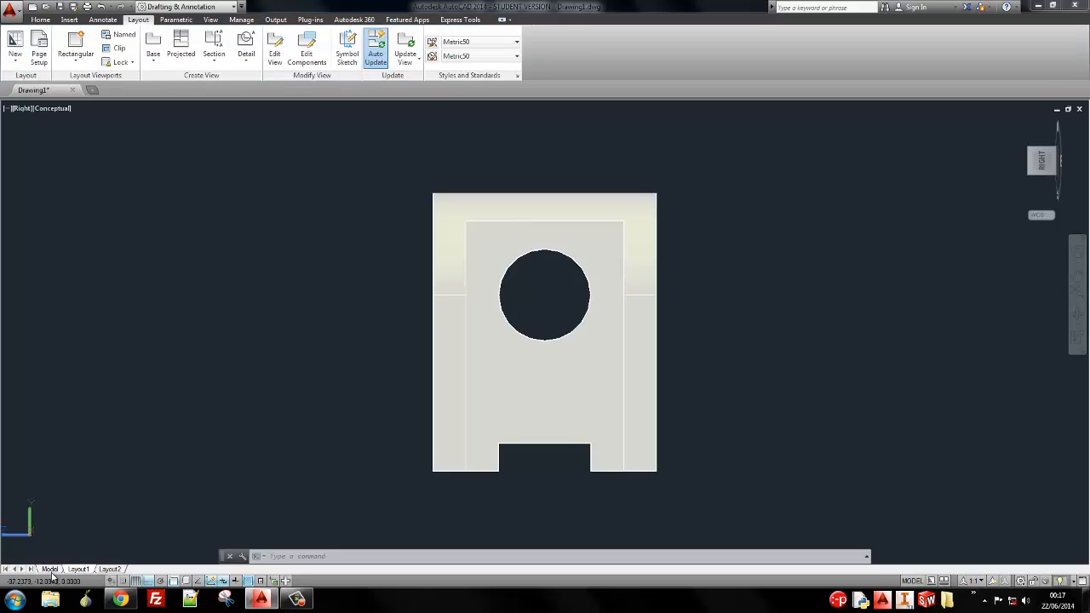
{"action": "mouse_move", "coordinate": [1048, 169]}
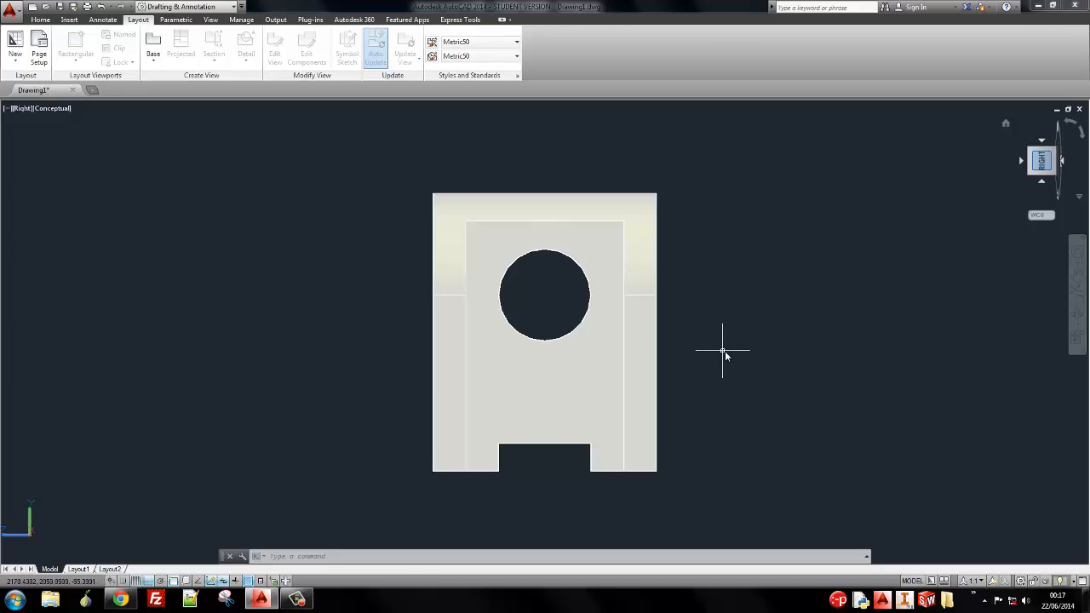
{"action": "left_click", "coordinate": [1078, 131]}
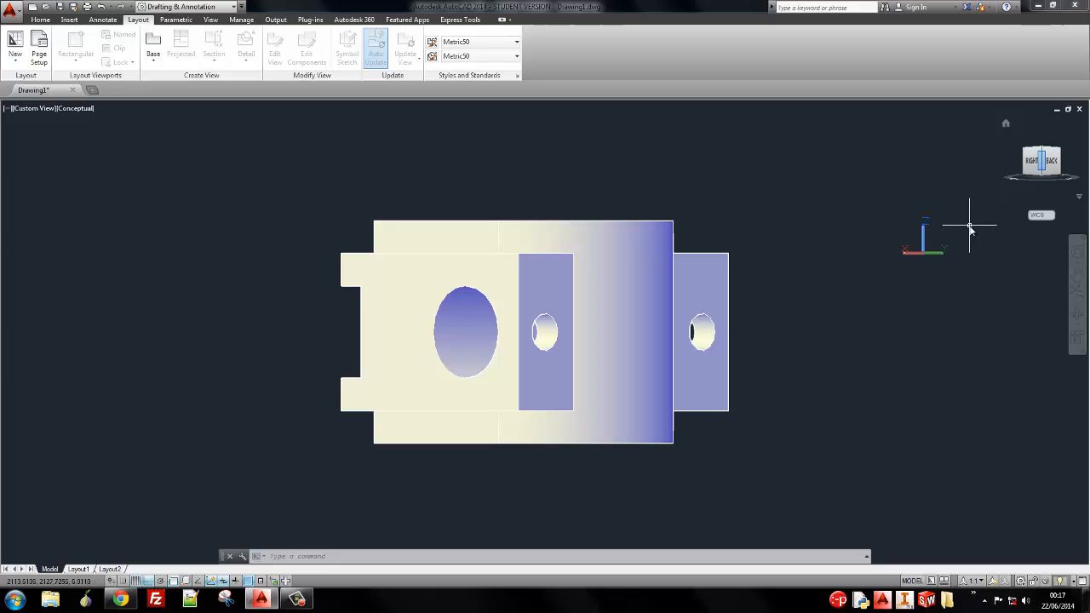
{"action": "left_click", "coordinate": [1053, 171]}
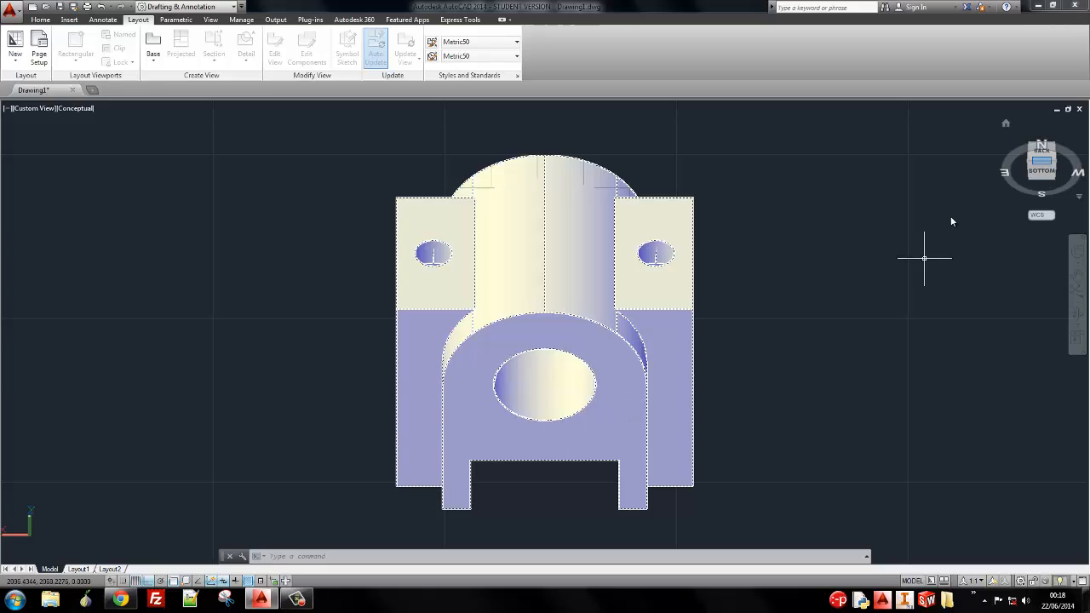
{"action": "left_click", "coordinate": [1043, 172]}
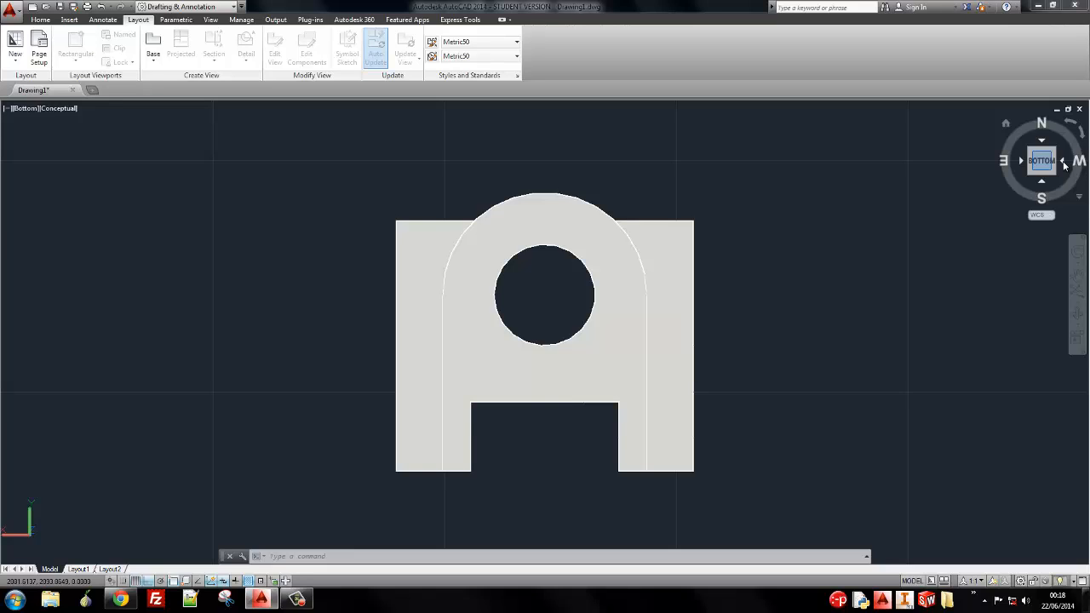
{"action": "right_click", "coordinate": [523, 606]}
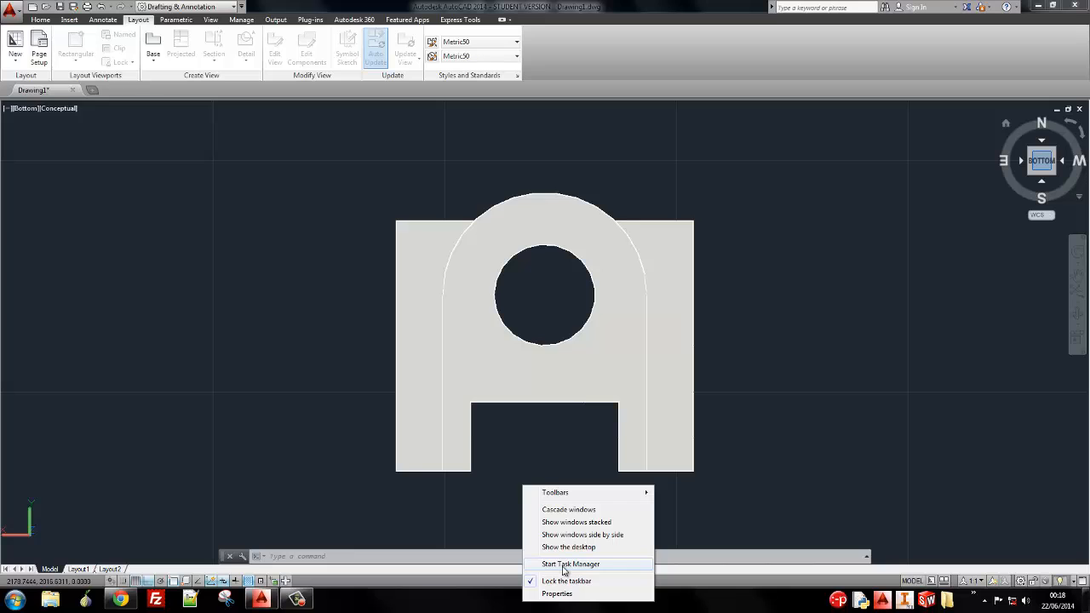
{"action": "left_click", "coordinate": [562, 565]}
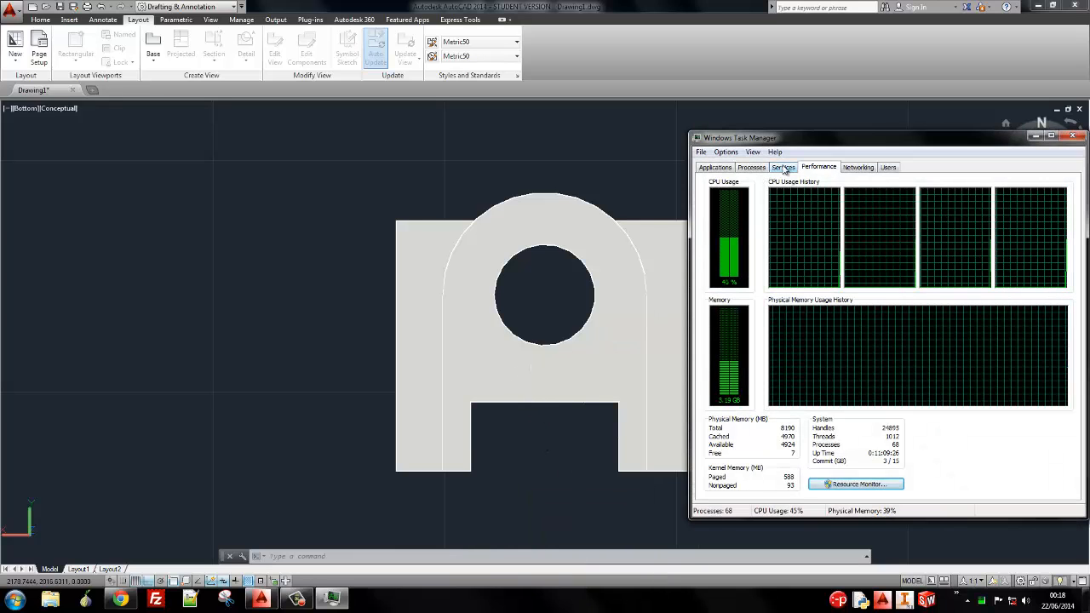
{"action": "left_click", "coordinate": [1076, 138]}
{"action": "key", "text": "super+e"}
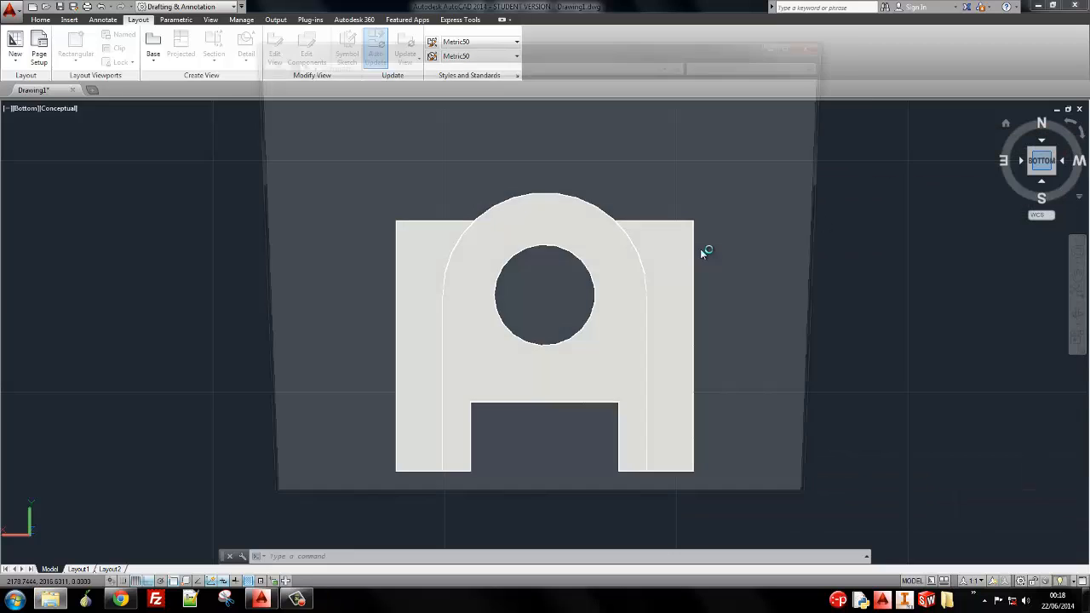
{"action": "left_click", "coordinate": [822, 42]}
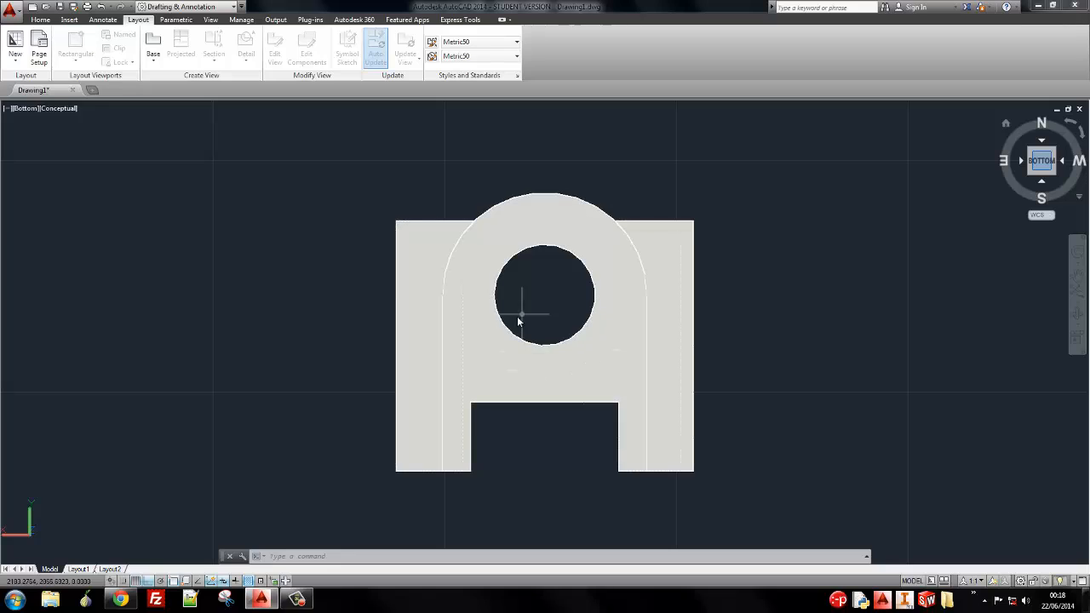
{"action": "right_click", "coordinate": [1047, 164]}
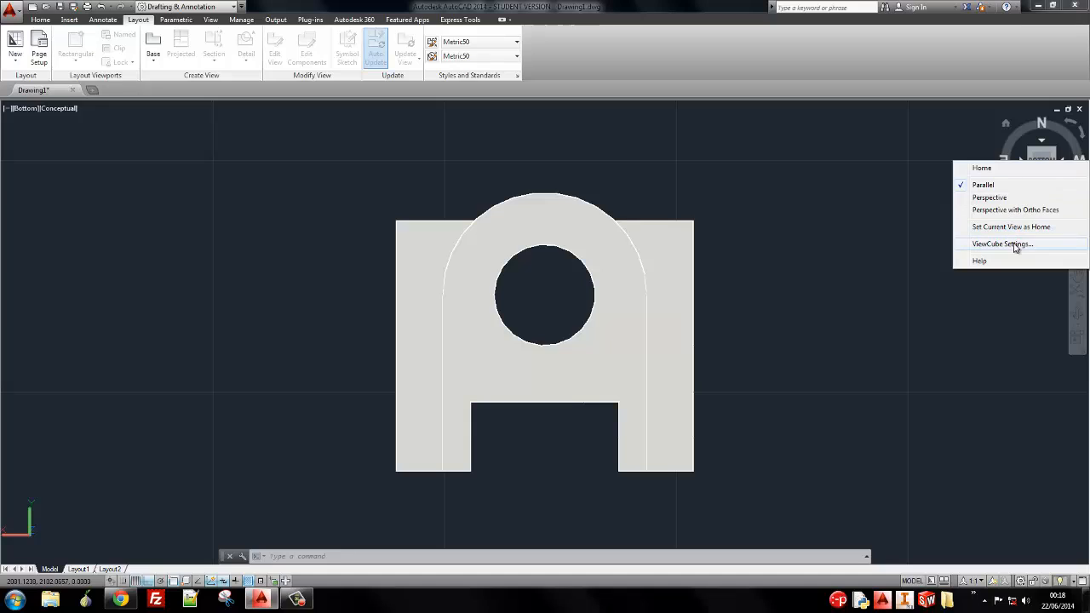
{"action": "left_click", "coordinate": [972, 312]}
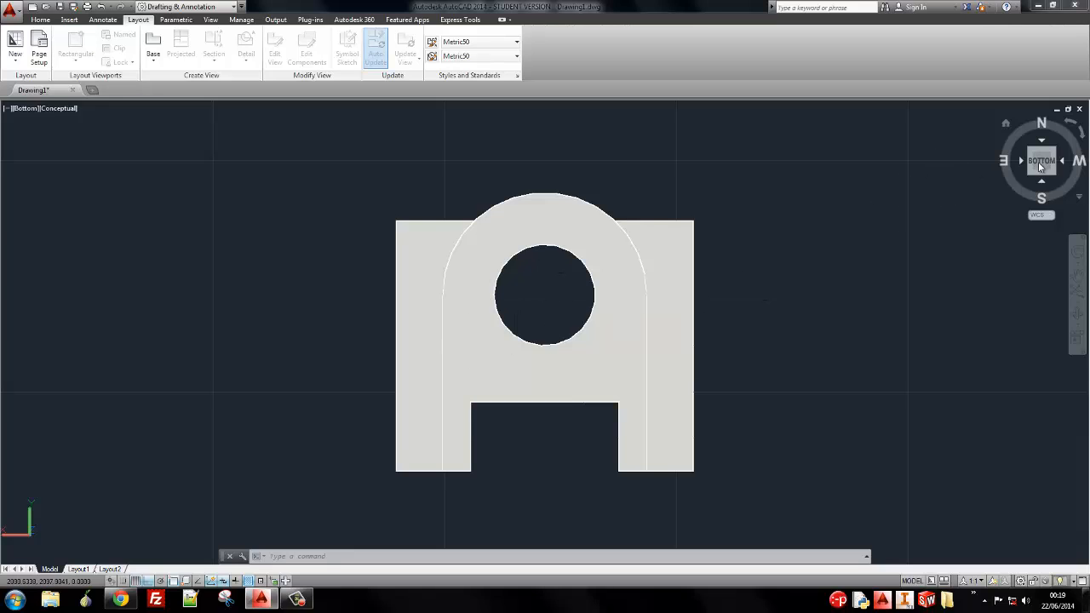
On Layout1, create a 1:1 base view from model space in Bottom orientation, placed in the sheet's upper left area
{"action": "left_click", "coordinate": [77, 569]}
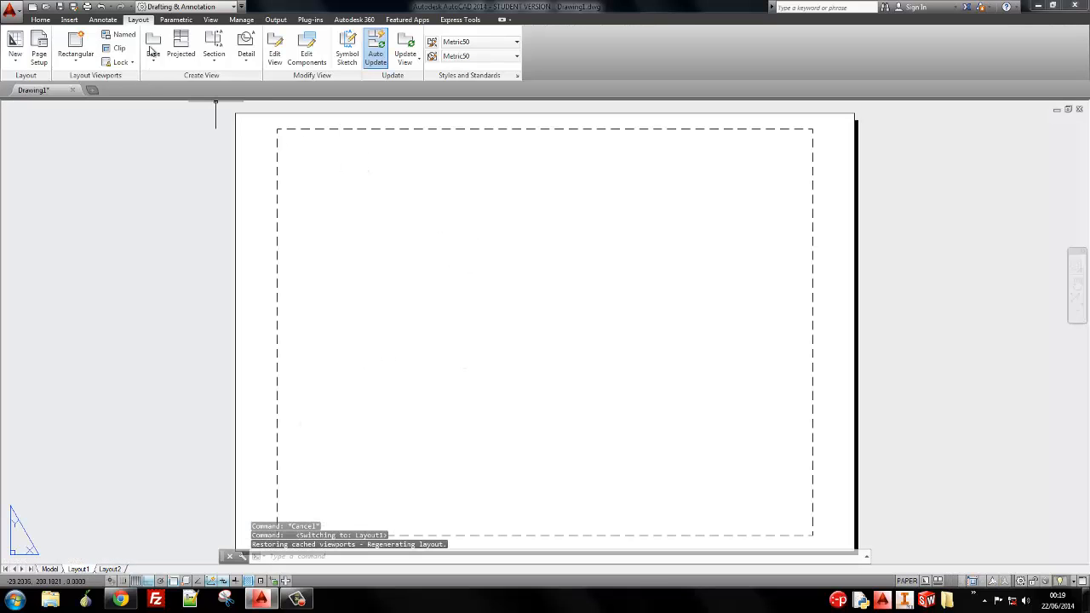
{"action": "left_click", "coordinate": [152, 53]}
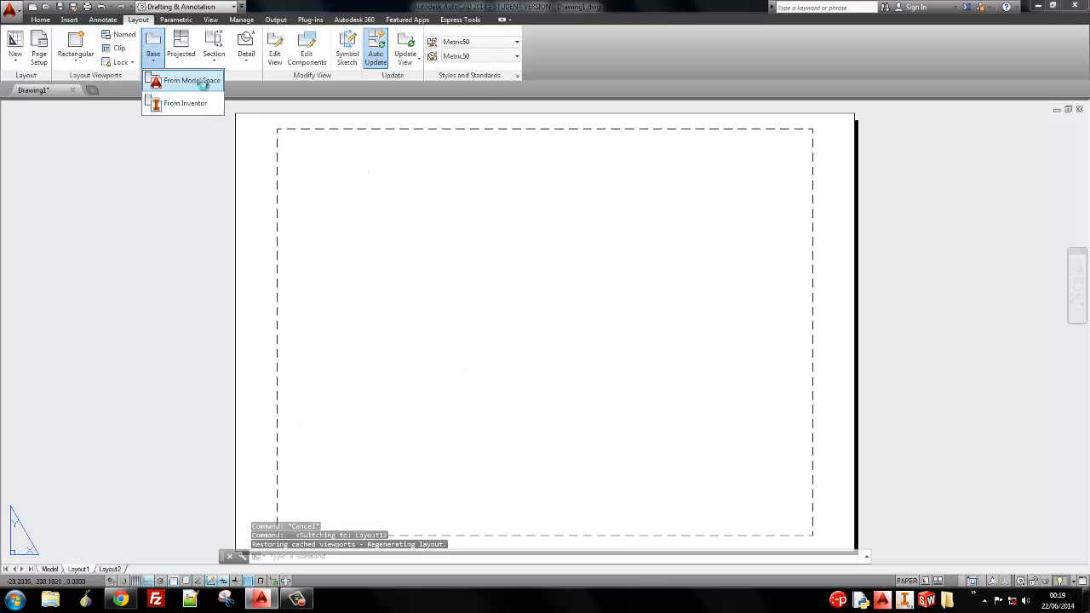
{"action": "left_click", "coordinate": [195, 80]}
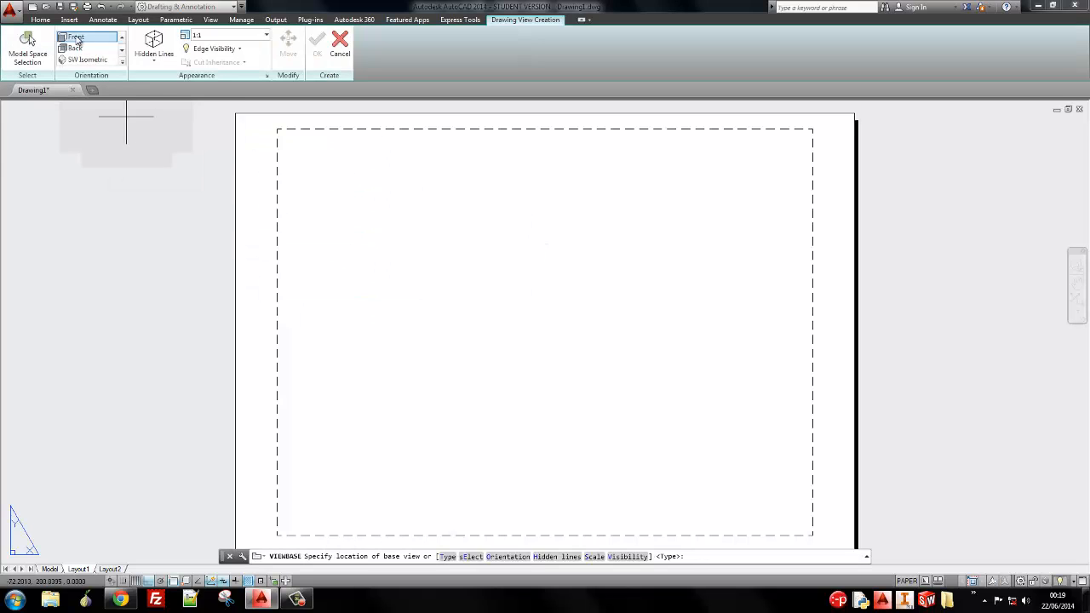
{"action": "left_click", "coordinate": [122, 52]}
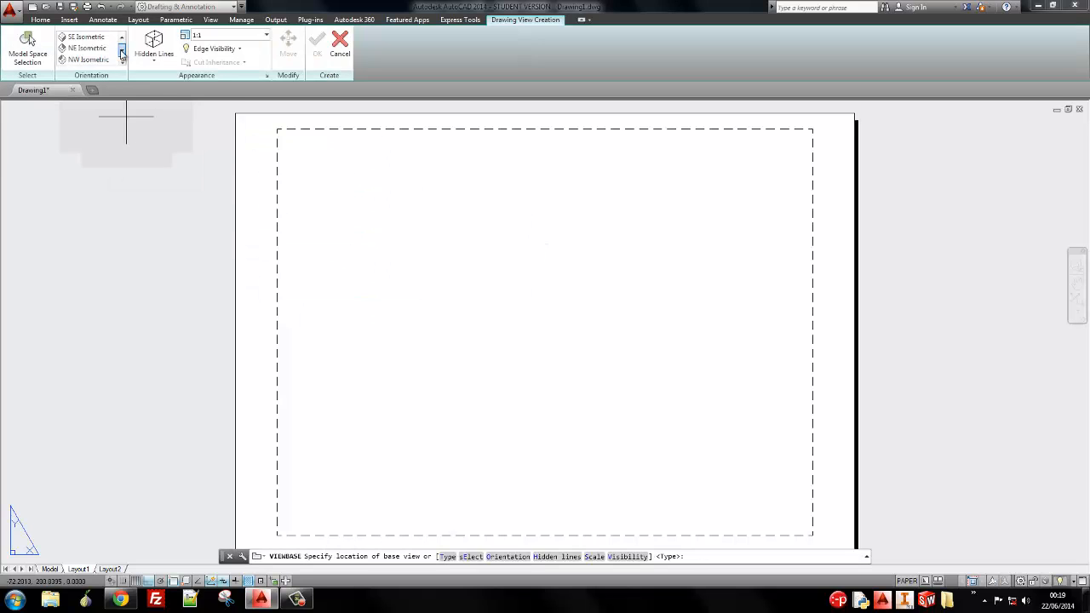
{"action": "left_click", "coordinate": [121, 40]}
{"action": "left_click", "coordinate": [122, 39]}
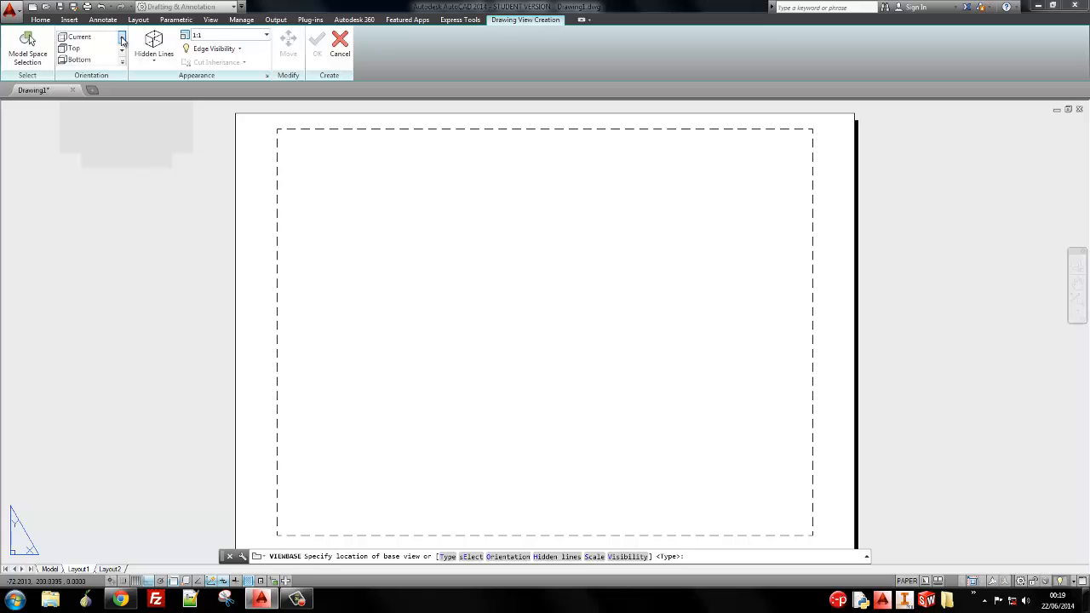
{"action": "left_click", "coordinate": [81, 59]}
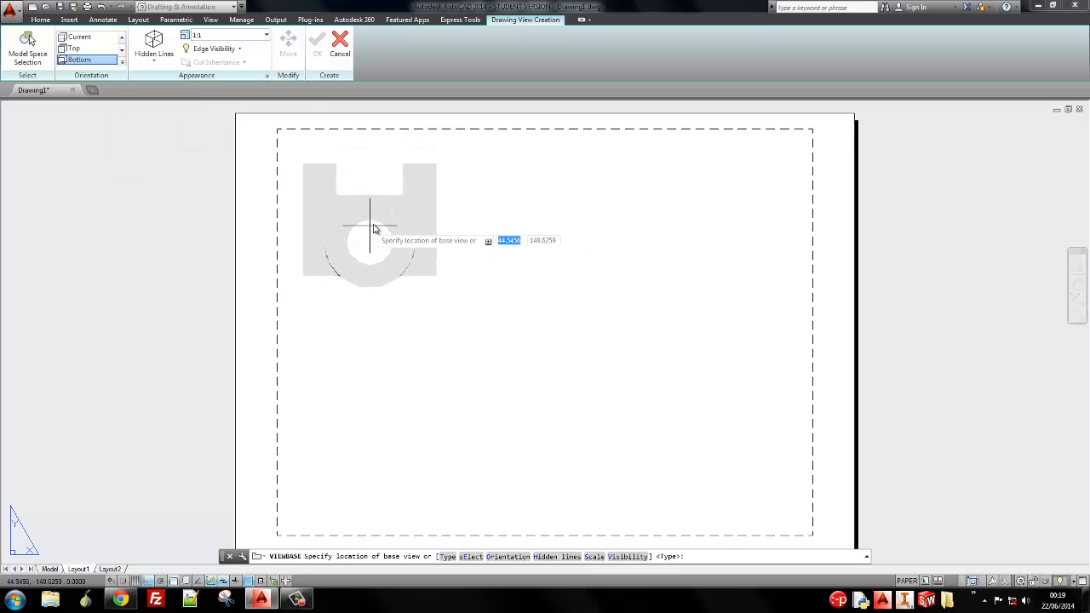
{"action": "left_click", "coordinate": [383, 223]}
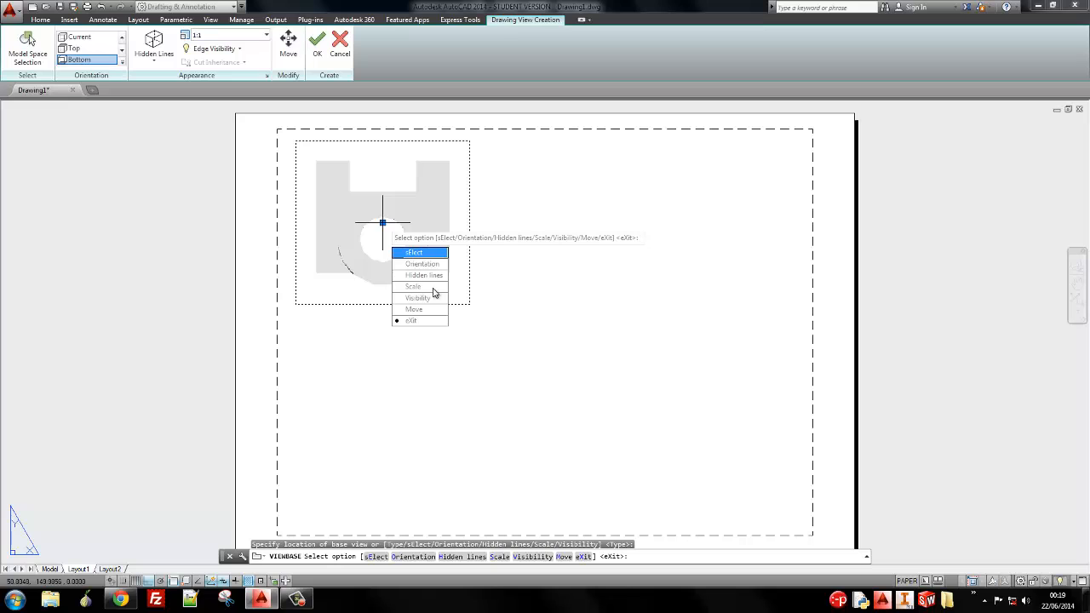
{"action": "left_click", "coordinate": [418, 320]}
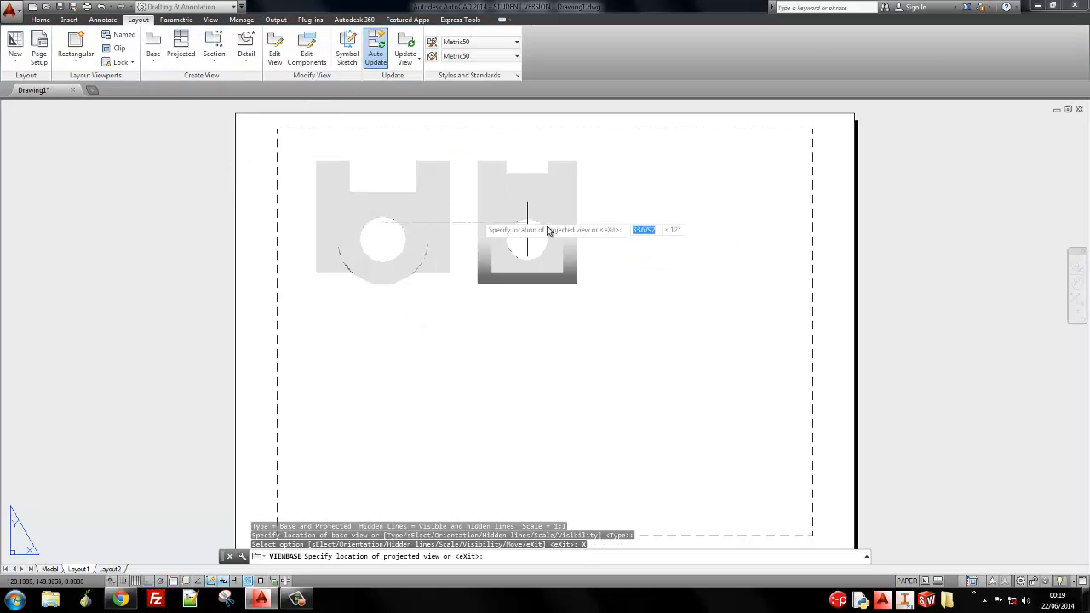
{"action": "left_click", "coordinate": [537, 232]}
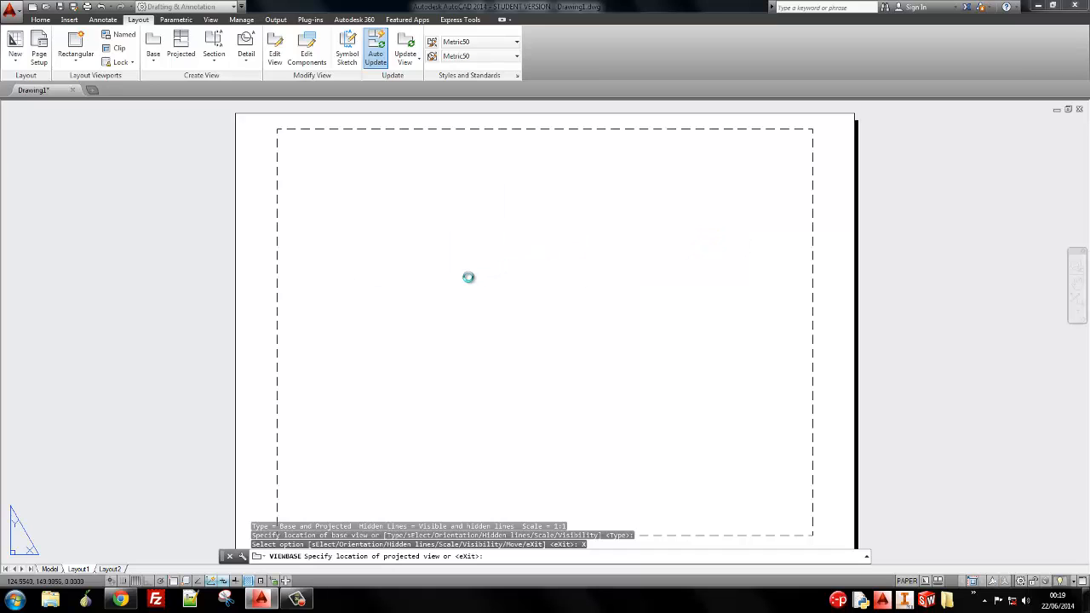
Rotate the base view 180° about its centre so the bracket's arch points upward
{"action": "left_click", "coordinate": [465, 214]}
{"action": "left_click", "coordinate": [412, 207]}
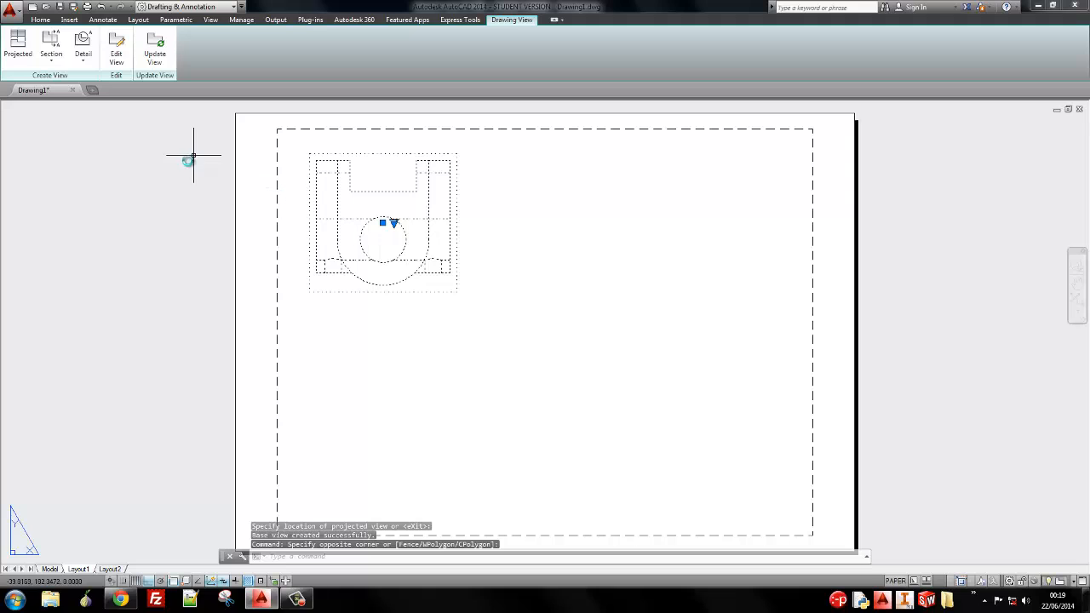
{"action": "type", "text": "ro"}
{"action": "key", "text": "Return"}
{"action": "left_click", "coordinate": [382, 223]}
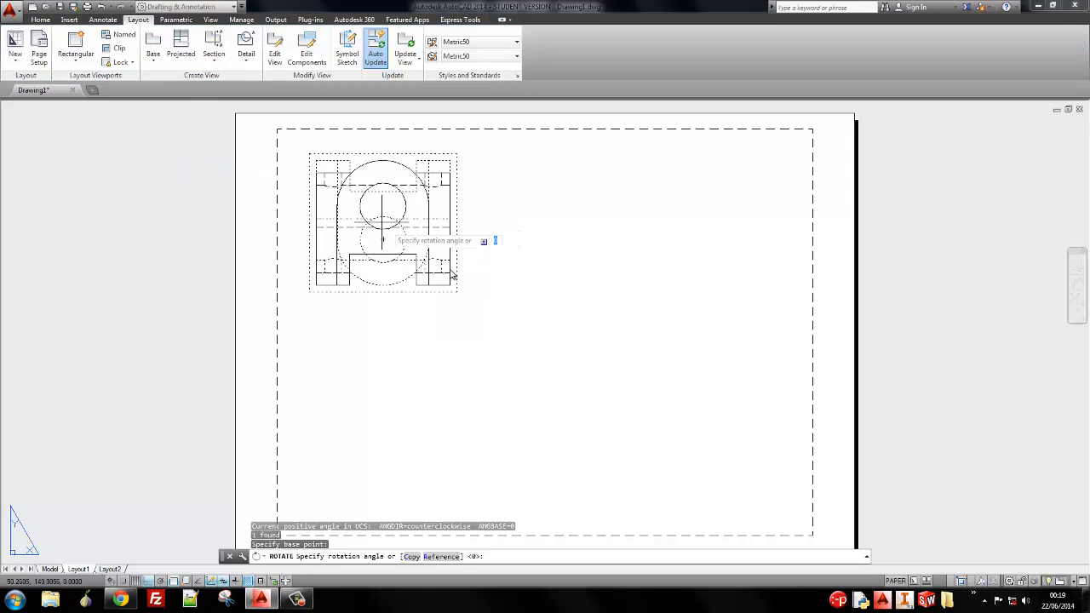
{"action": "left_click", "coordinate": [260, 222]}
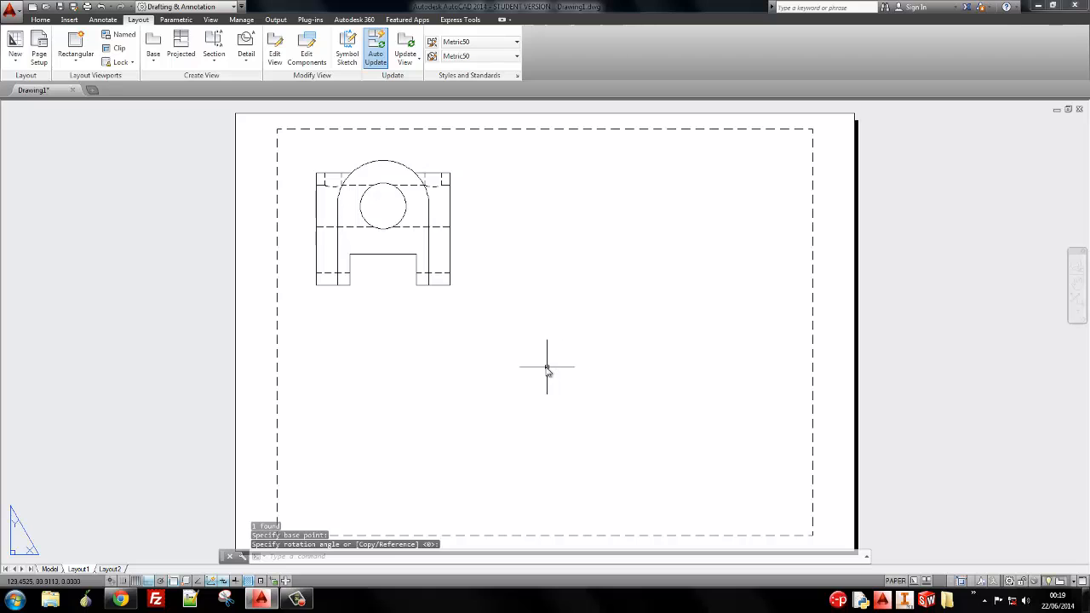
{"action": "left_click", "coordinate": [455, 256]}
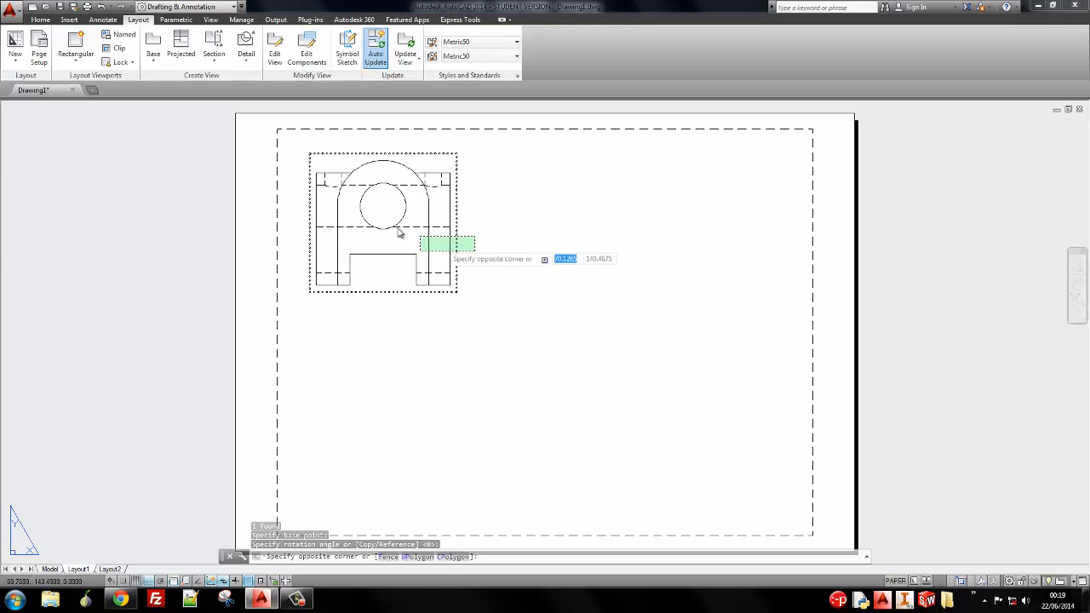
{"action": "left_click", "coordinate": [436, 270]}
{"action": "key", "text": "Escape"}
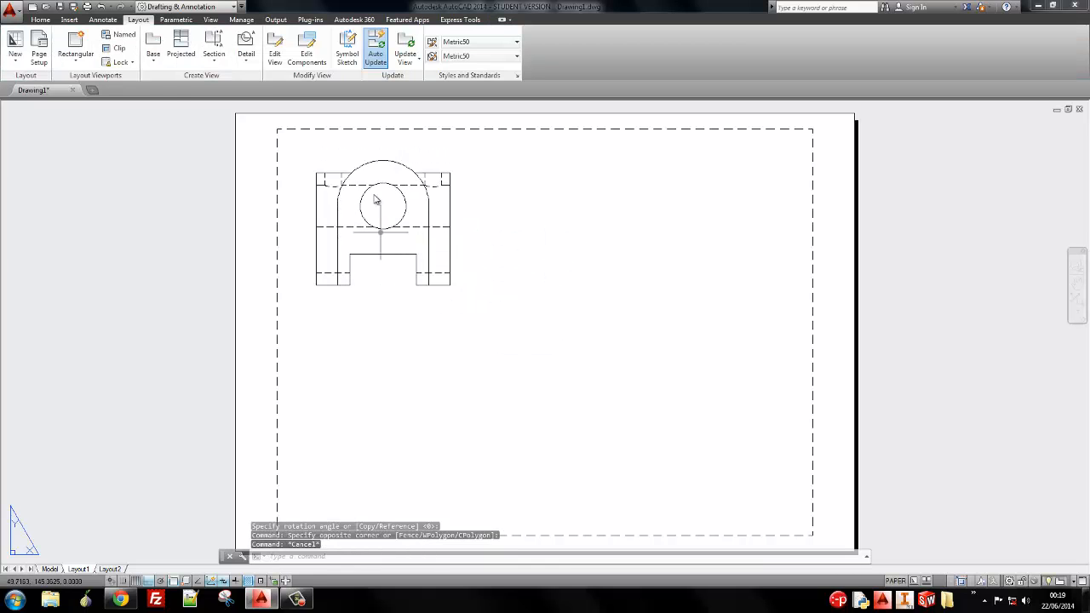
Project three views from the base view: one to its right, one below it, and an isometric view diagonally below right
{"action": "left_click", "coordinate": [181, 44]}
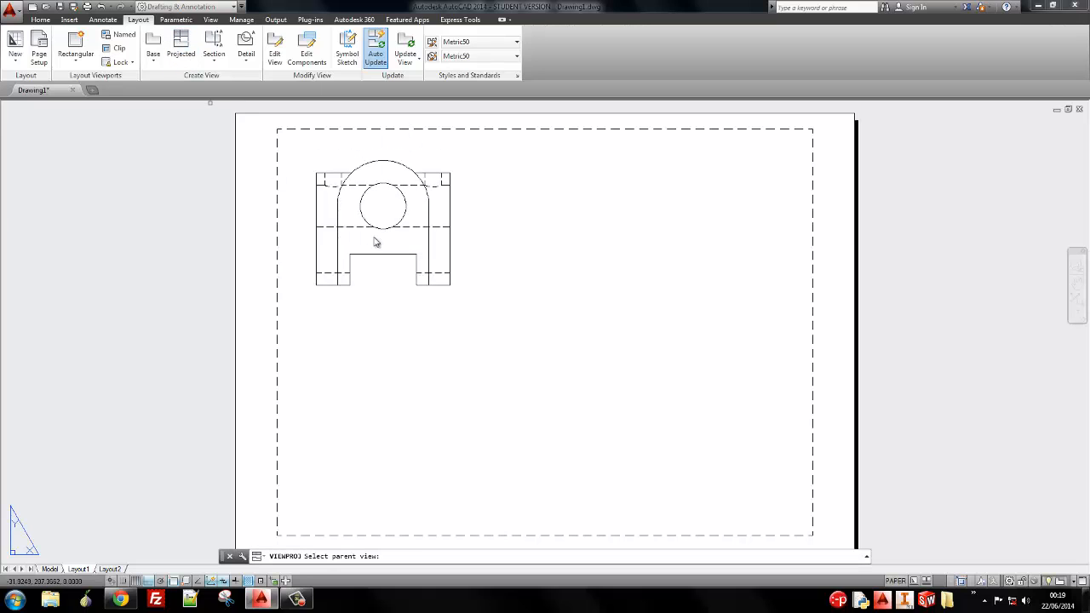
{"action": "left_click", "coordinate": [393, 234]}
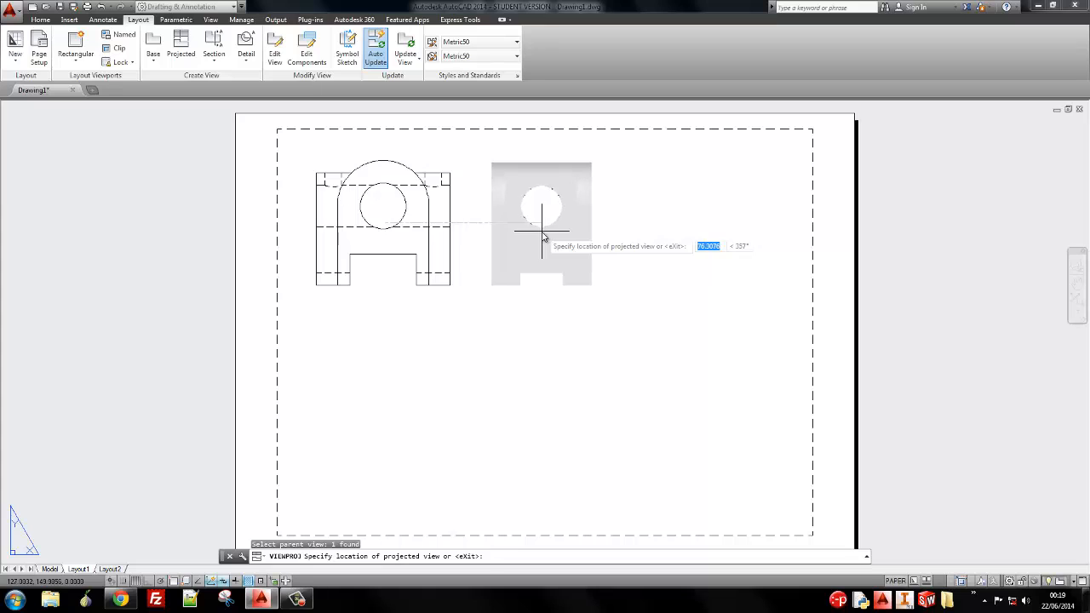
{"action": "left_click", "coordinate": [542, 237]}
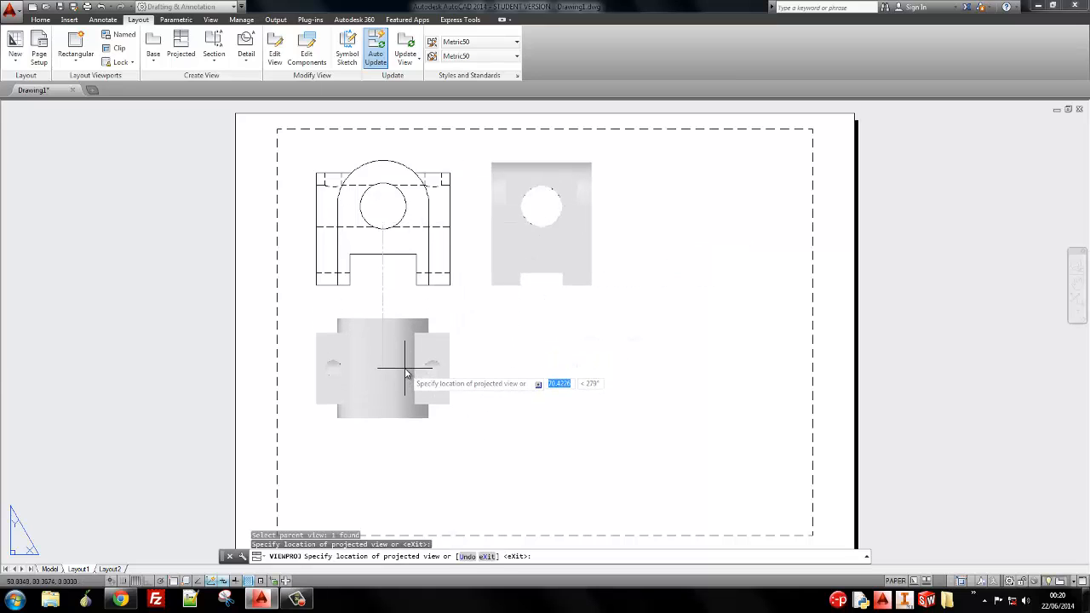
{"action": "left_click", "coordinate": [406, 370]}
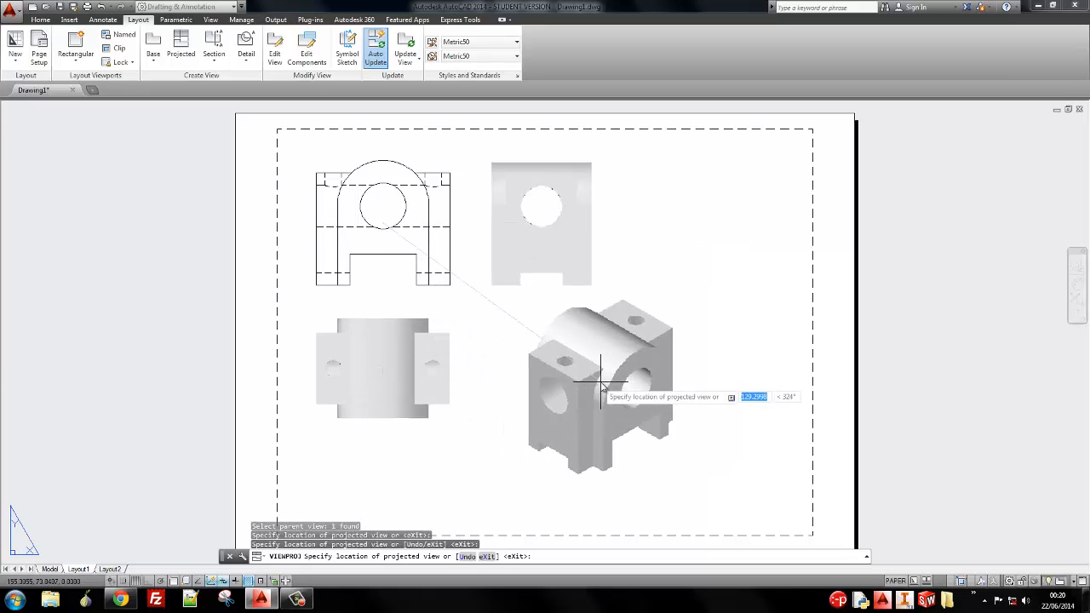
{"action": "left_click", "coordinate": [576, 396]}
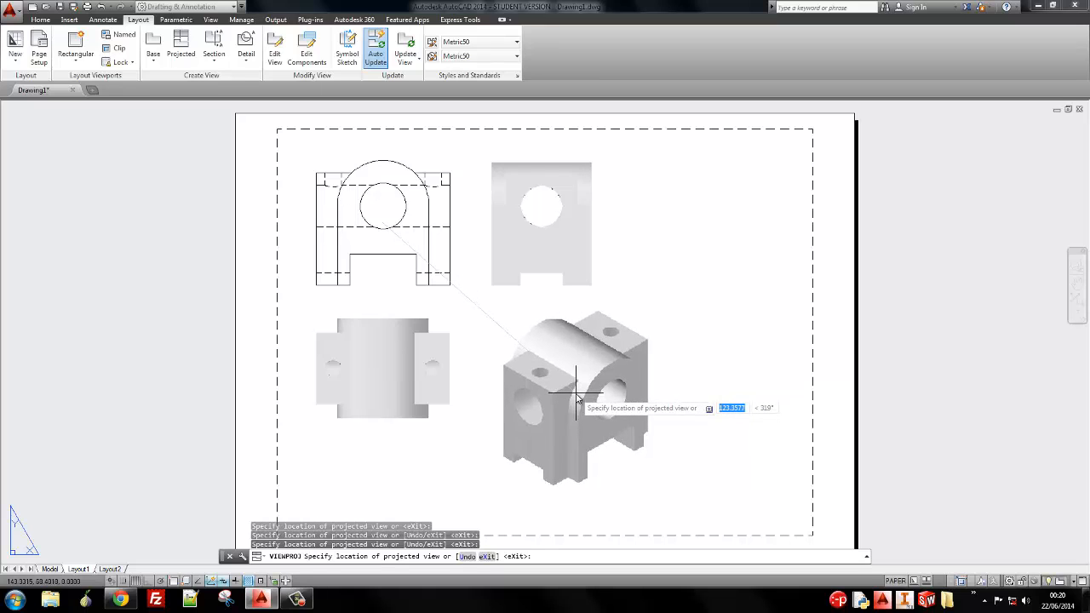
{"action": "right_click", "coordinate": [623, 385]}
{"action": "left_click", "coordinate": [626, 395]}
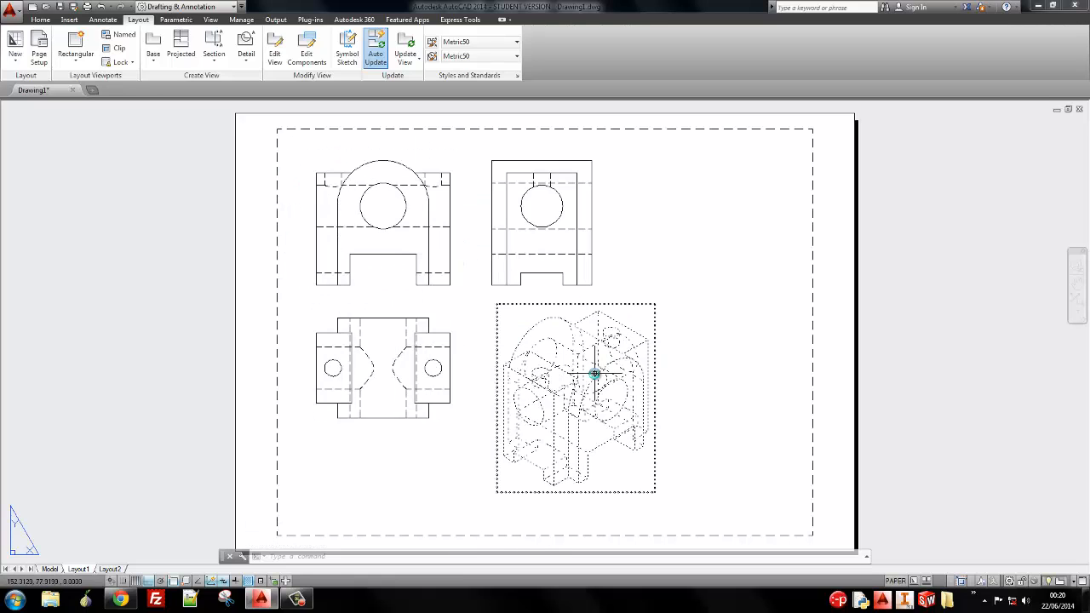
Edit the base view and set its line style to Visible lines
{"action": "left_click", "coordinate": [445, 219]}
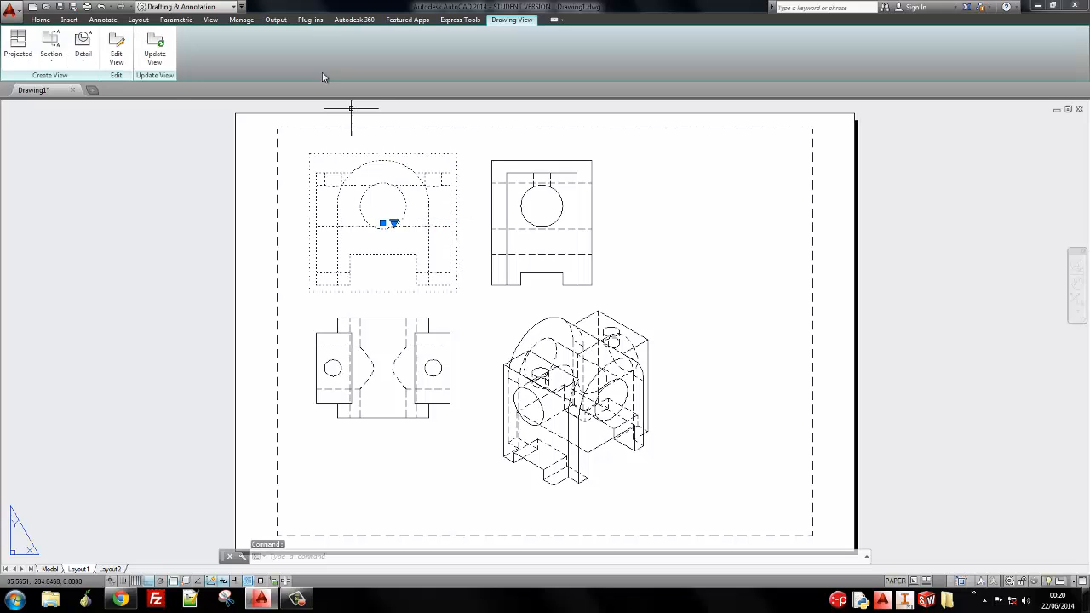
{"action": "left_click", "coordinate": [117, 49]}
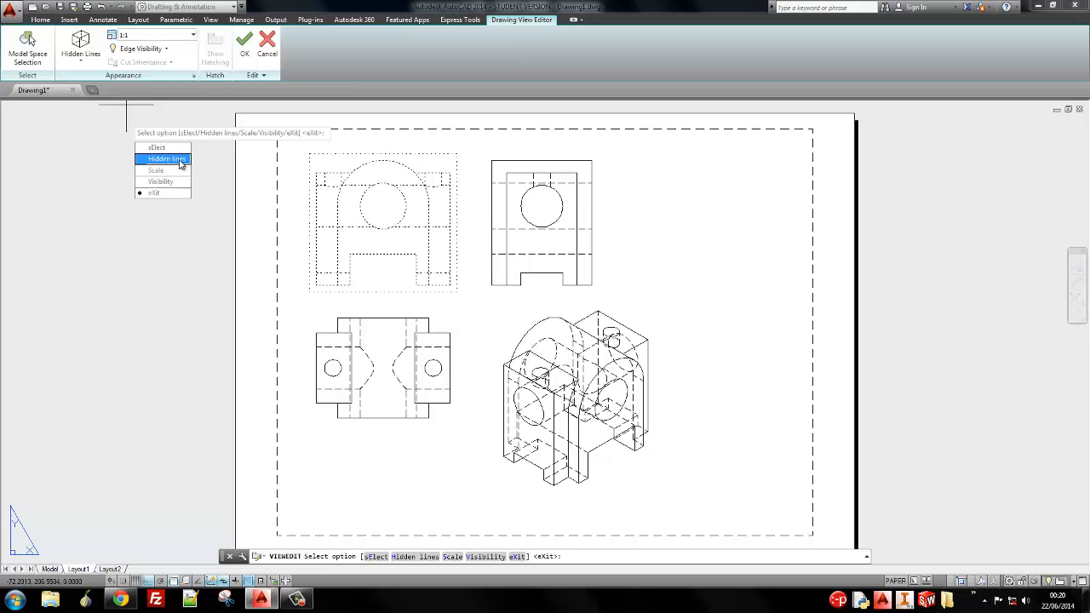
{"action": "left_click", "coordinate": [181, 162]}
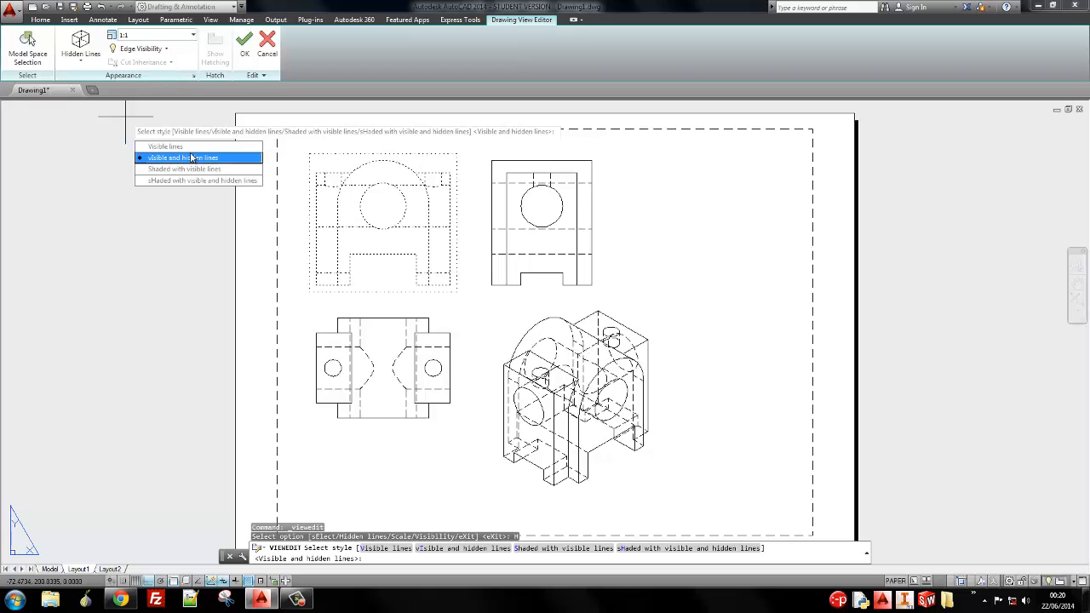
{"action": "left_click", "coordinate": [193, 148]}
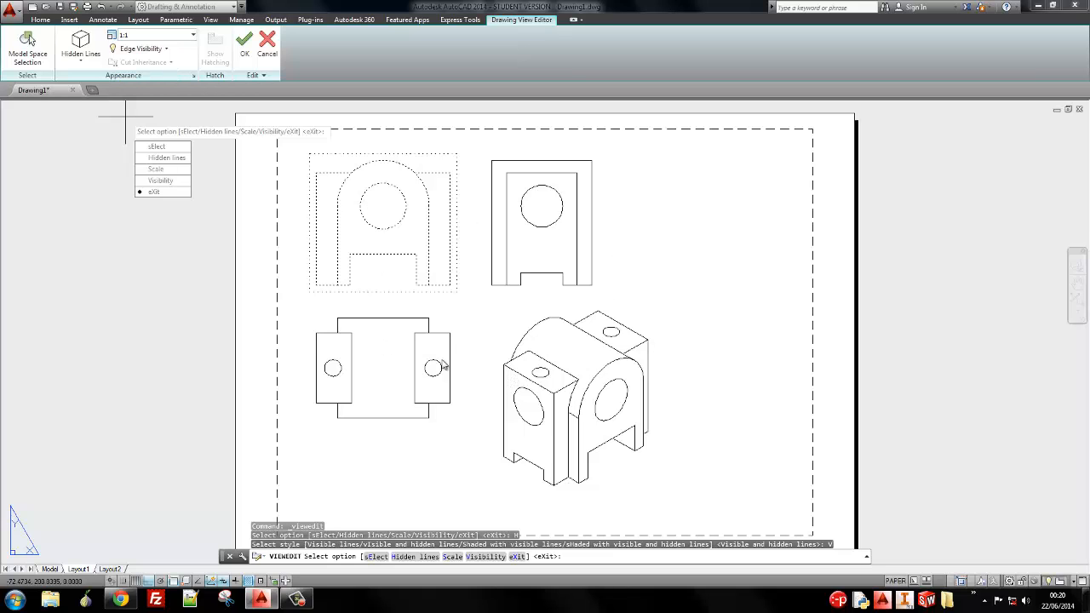
{"action": "left_click", "coordinate": [153, 191]}
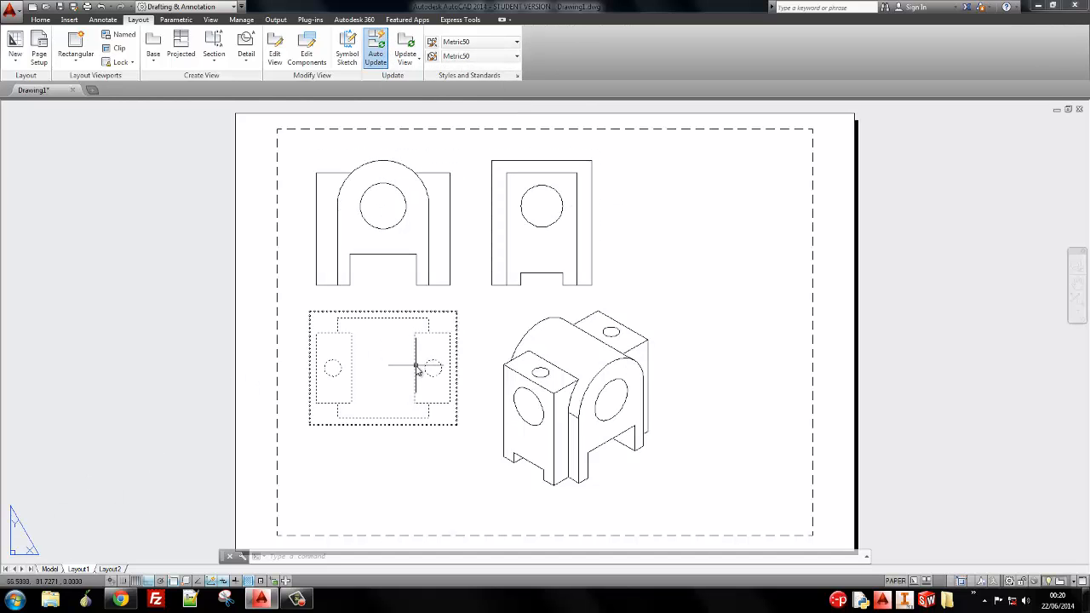
Add a horizontal linear dimension between the centres of the two small holes in the lower-left view, placed just above that view
{"action": "left_click", "coordinate": [107, 20]}
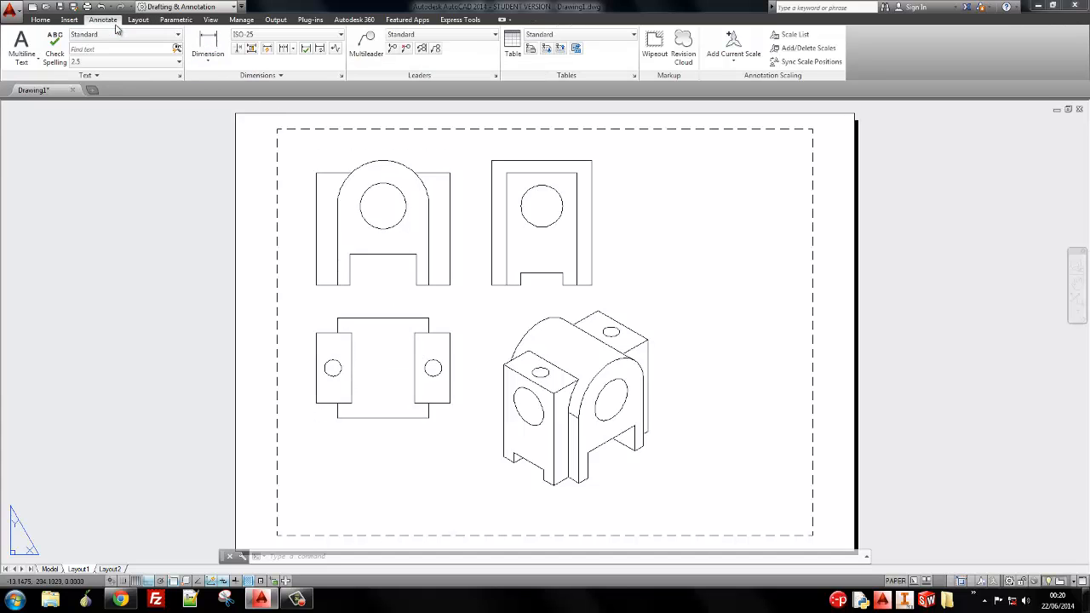
{"action": "left_click", "coordinate": [220, 44]}
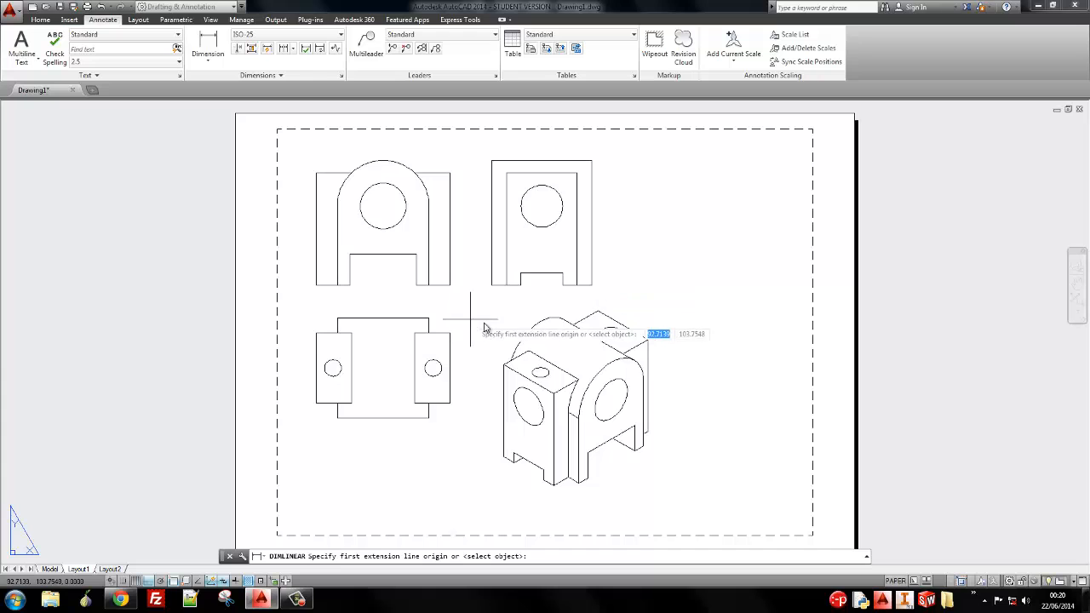
{"action": "key", "text": "alt+Tab"}
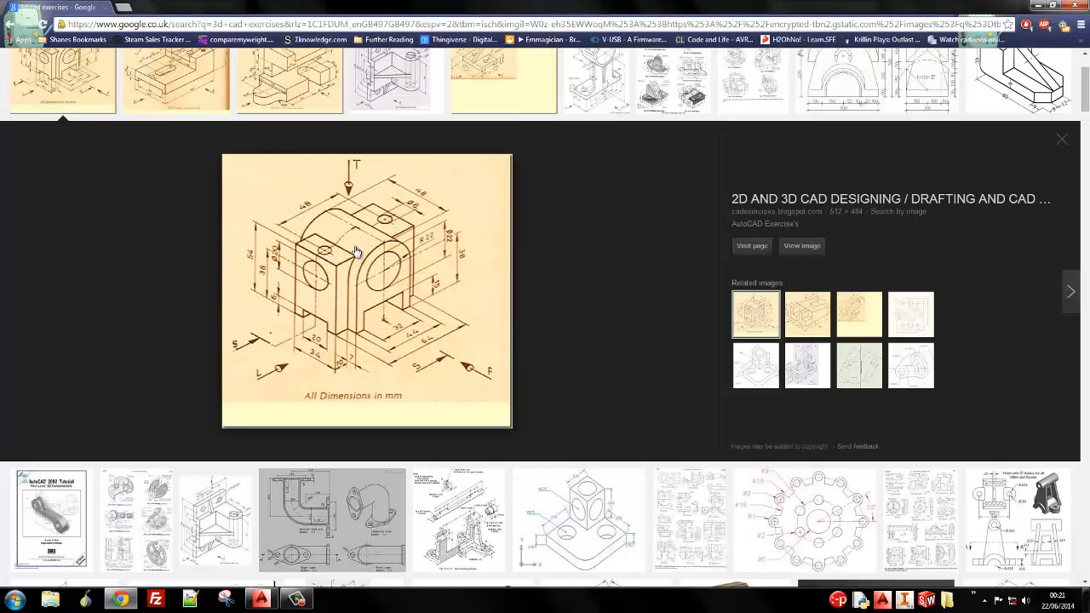
{"action": "key", "text": "alt+Tab"}
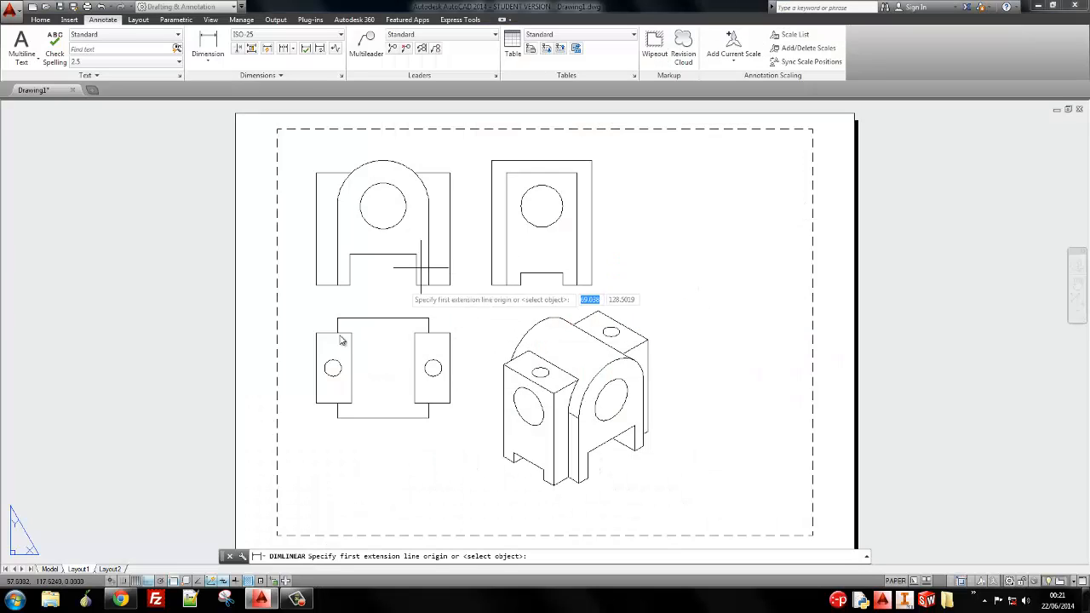
{"action": "left_click", "coordinate": [333, 368]}
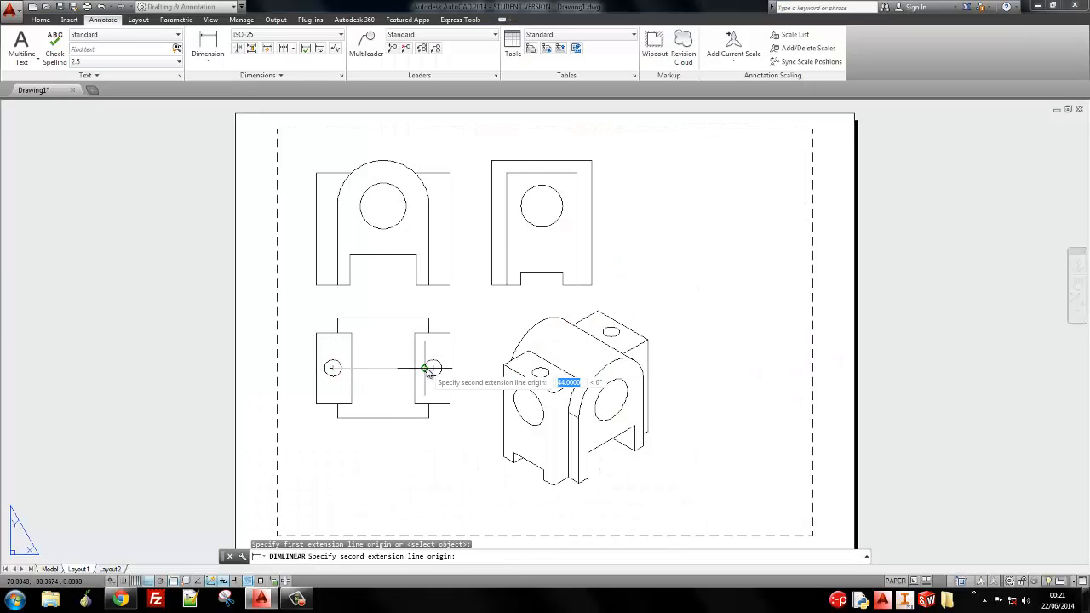
{"action": "left_click", "coordinate": [433, 368]}
{"action": "left_click", "coordinate": [384, 309]}
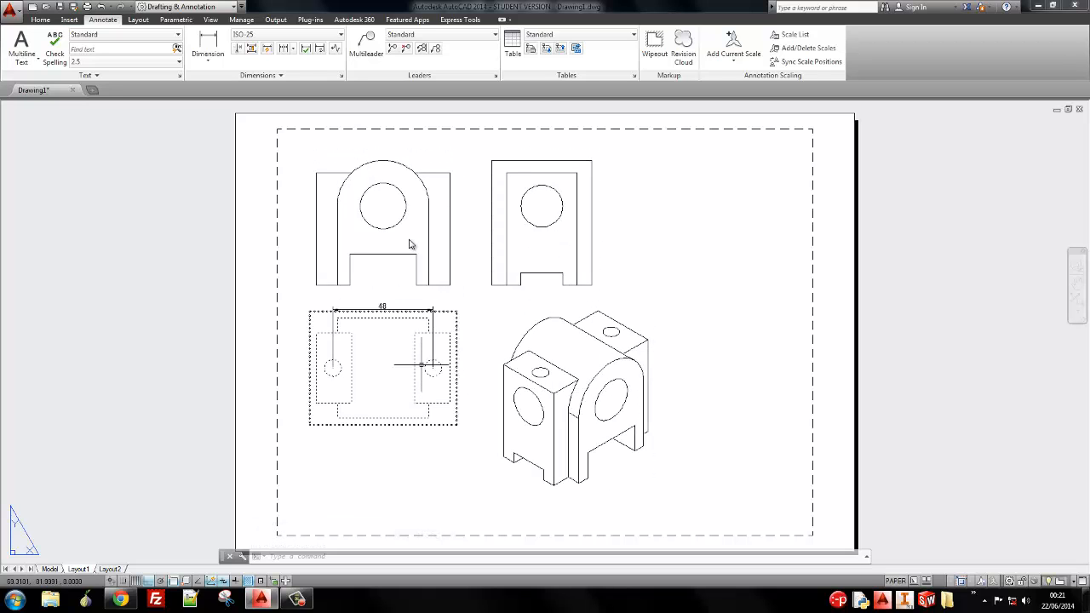
Check the exercise drawing in the browser, examine the 3D bracket from several angles in AutoCAD's model space, and return to Layout1
{"action": "key", "text": "alt+Tab"}
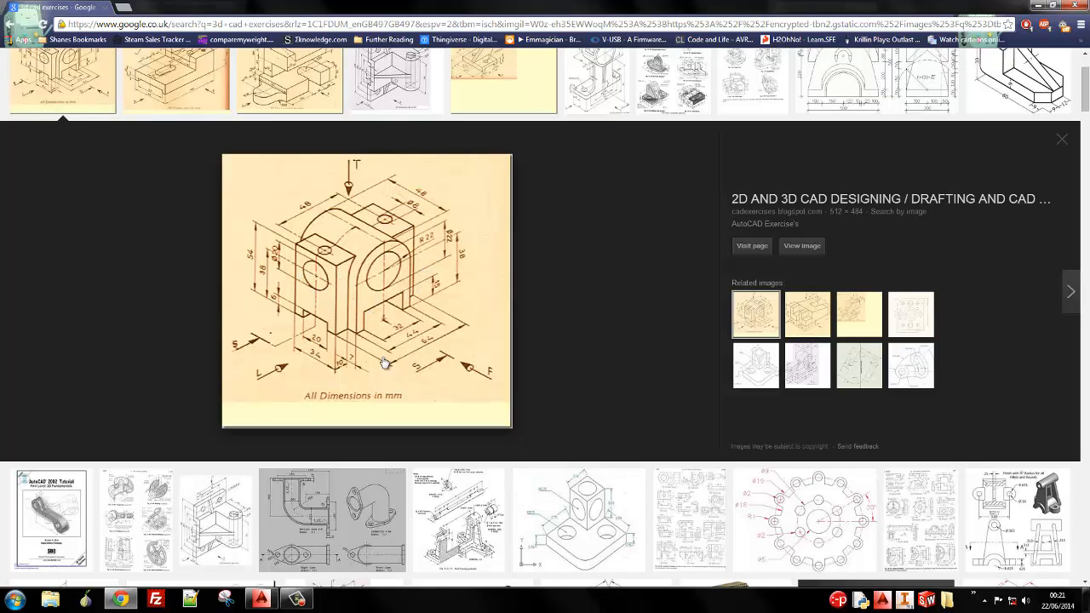
{"action": "key", "text": "alt+Tab"}
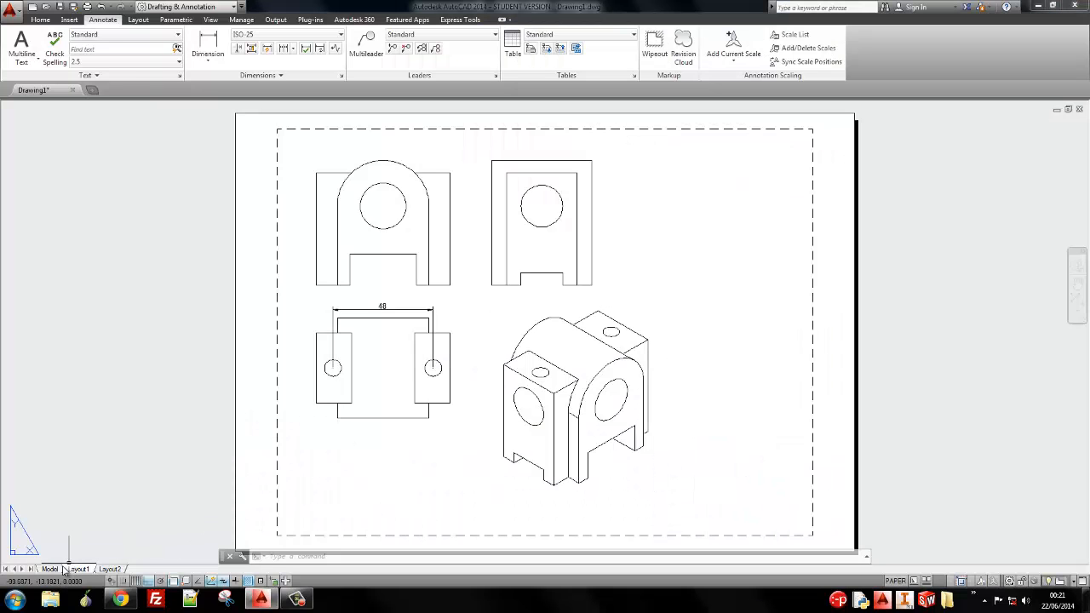
{"action": "left_click", "coordinate": [50, 569]}
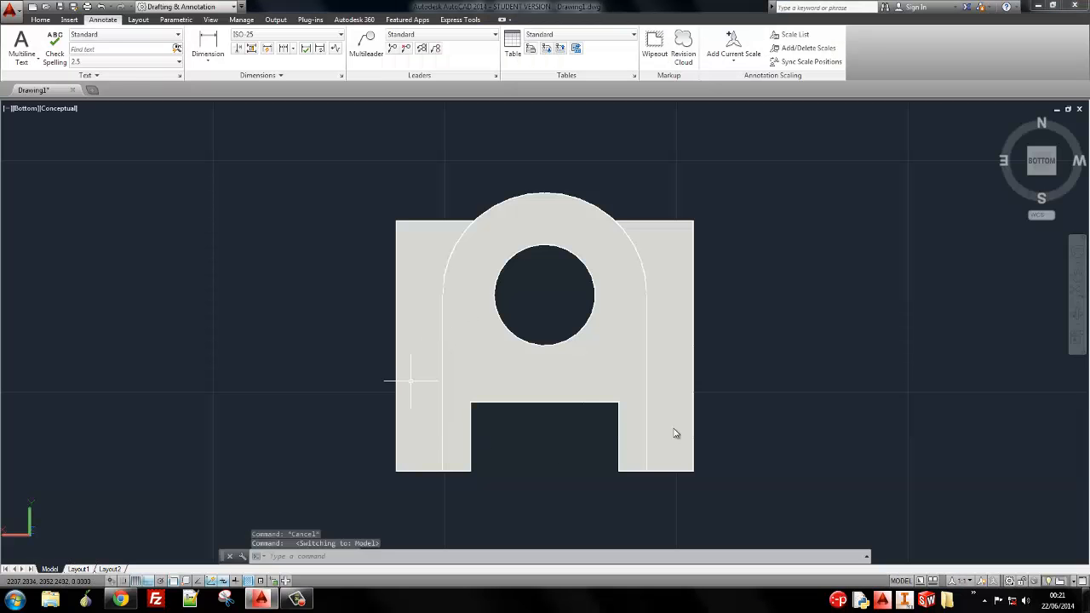
{"action": "mouse_move", "coordinate": [597, 316]}
{"action": "middle_mouse_down", "text": "shift"}
{"action": "mouse_move", "coordinate": [585, 190]}
{"action": "mouse_move", "coordinate": [555, 418]}
{"action": "mouse_move", "coordinate": [450, 417]}
{"action": "mouse_move", "coordinate": [187, 373]}
{"action": "middle_mouse_up", "text": "shift"}
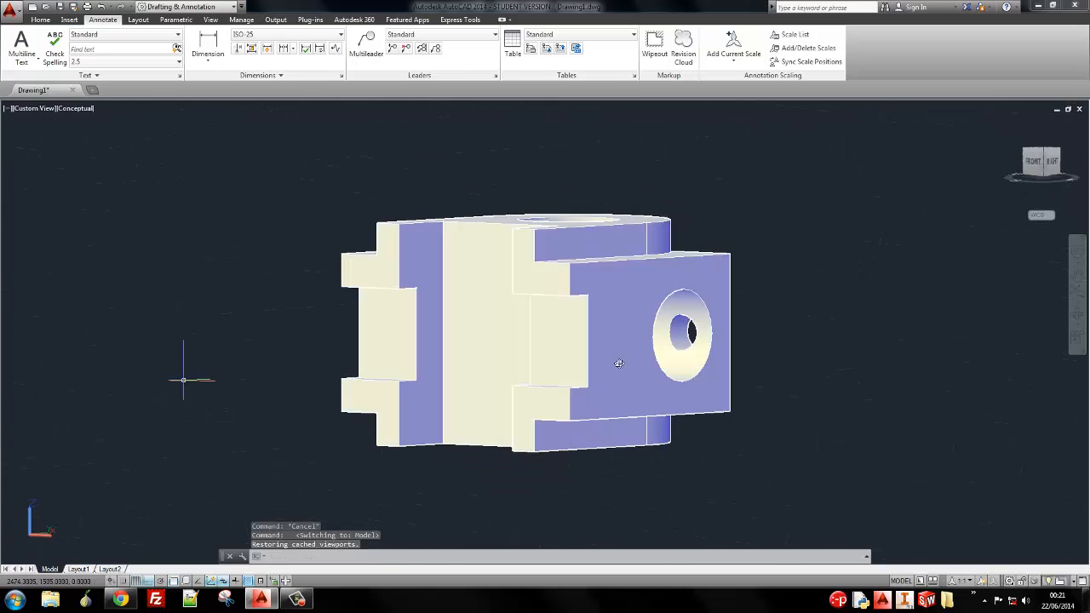
{"action": "middle_click_drag", "start_coordinate": [638, 312], "coordinate": [546, 272], "text": "shift"}
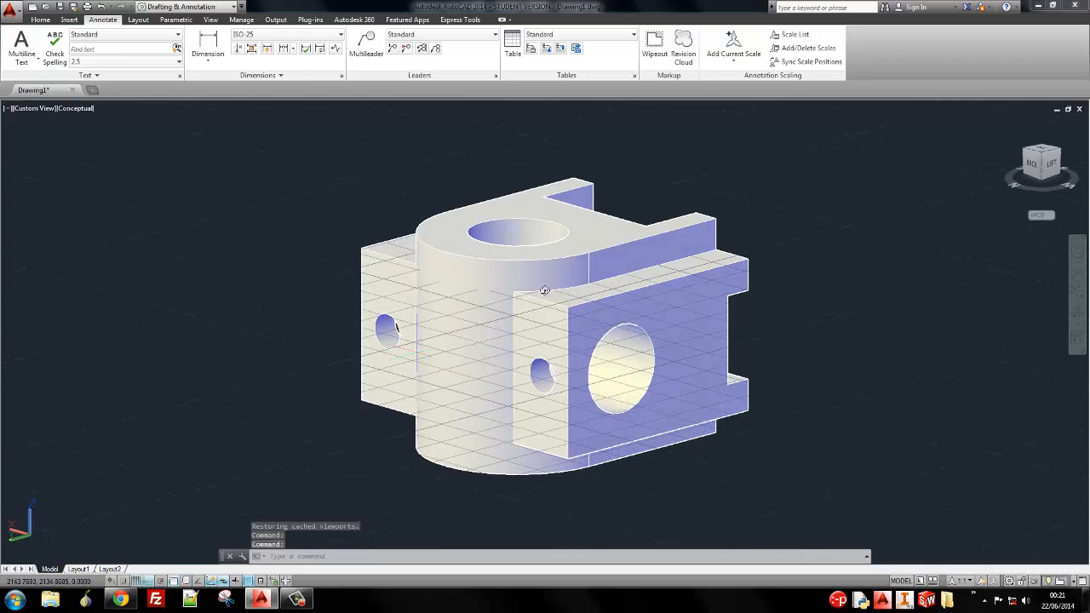
{"action": "mouse_move", "coordinate": [591, 239]}
{"action": "middle_mouse_down", "text": "shift"}
{"action": "mouse_move", "coordinate": [505, 278]}
{"action": "mouse_move", "coordinate": [606, 248]}
{"action": "middle_mouse_up", "text": "shift"}
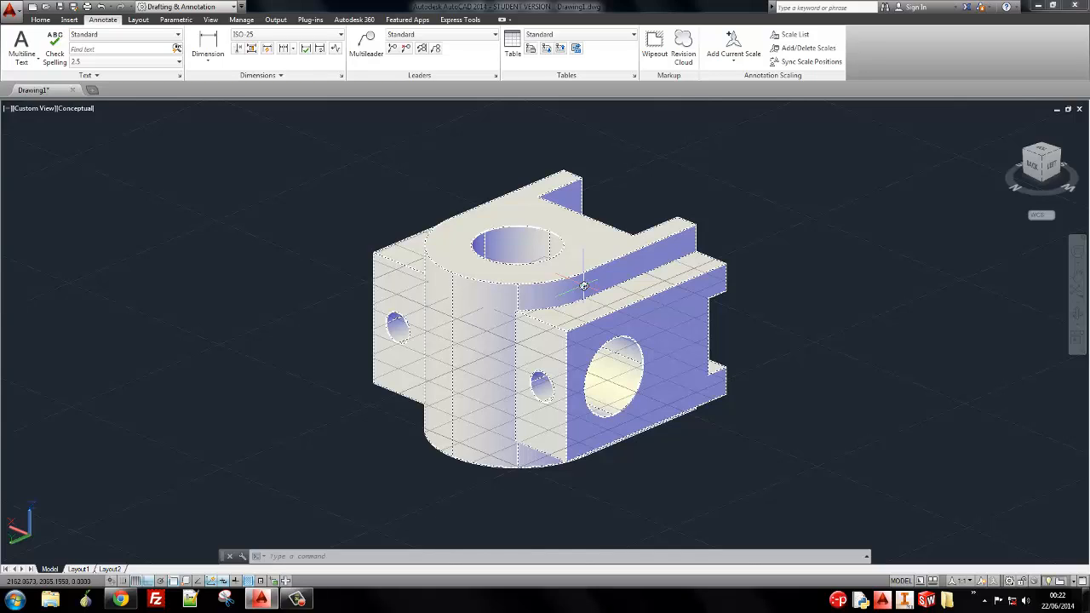
{"action": "left_click", "coordinate": [86, 570]}
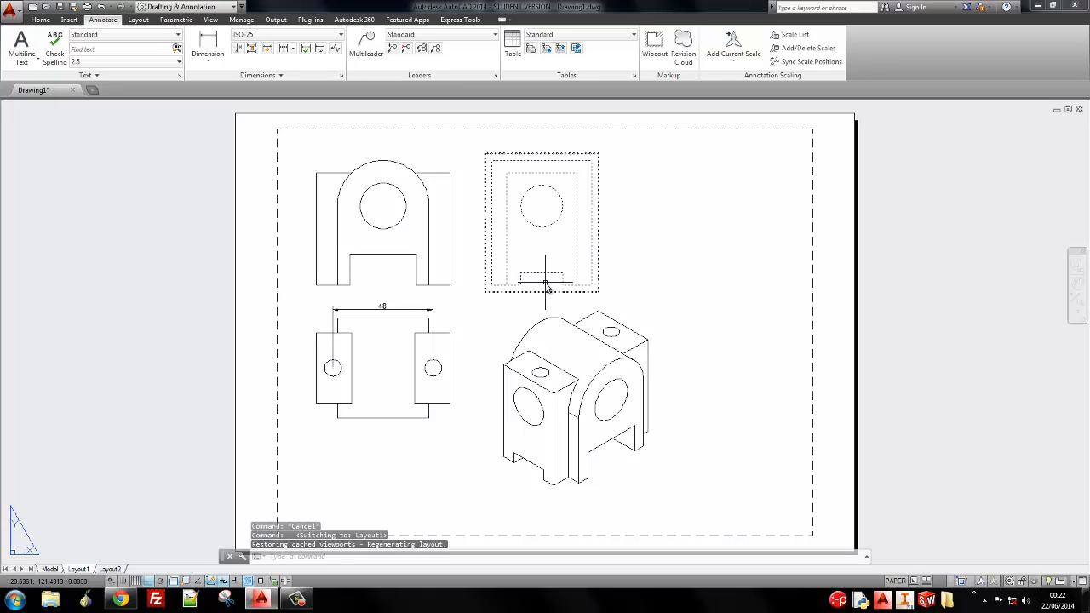
{"action": "mouse_move", "coordinate": [546, 285]}
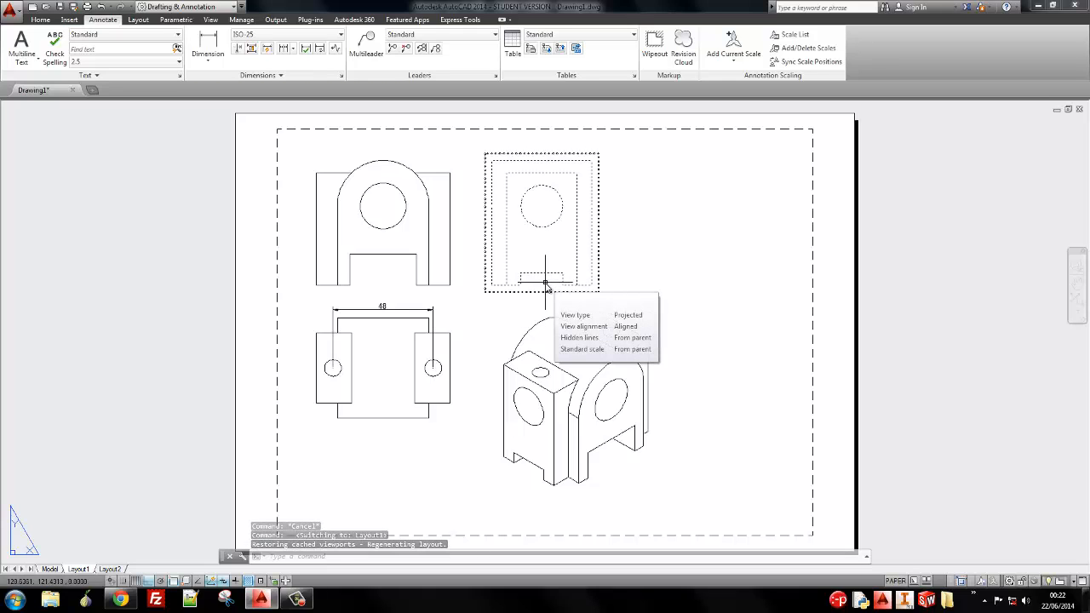